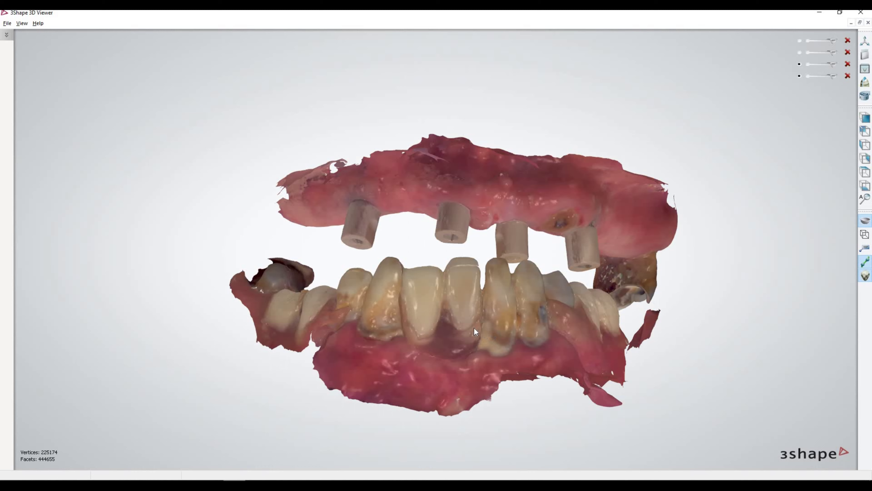
- Orbit the upper implant scan to an occlusal view with the lower jaw hidden, then minimise the 3D Viewer
mouse_move(475, 328)
right_down()
mouse_move(425, 333)
mouse_move(527, 331)
mouse_move(587, 299)
right_up()
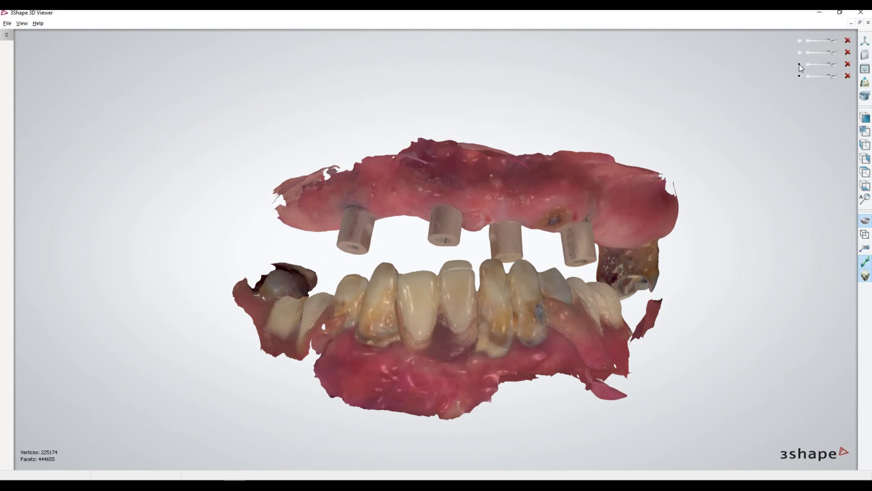
click(799, 65)
mouse_move(480, 237)
right_down()
mouse_move(489, 173)
mouse_move(508, 203)
mouse_move(500, 195)
mouse_move(476, 210)
mouse_move(377, 157)
right_up()
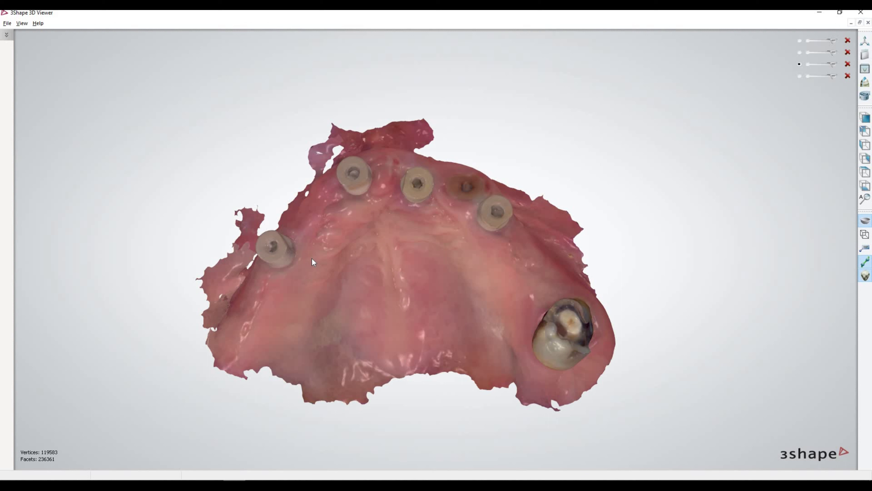
right_drag(312, 262, 303, 261)
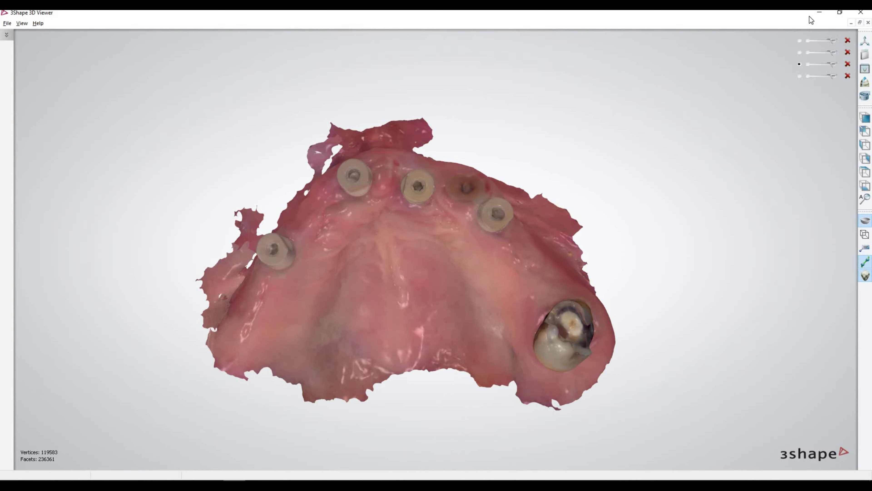
click(820, 12)
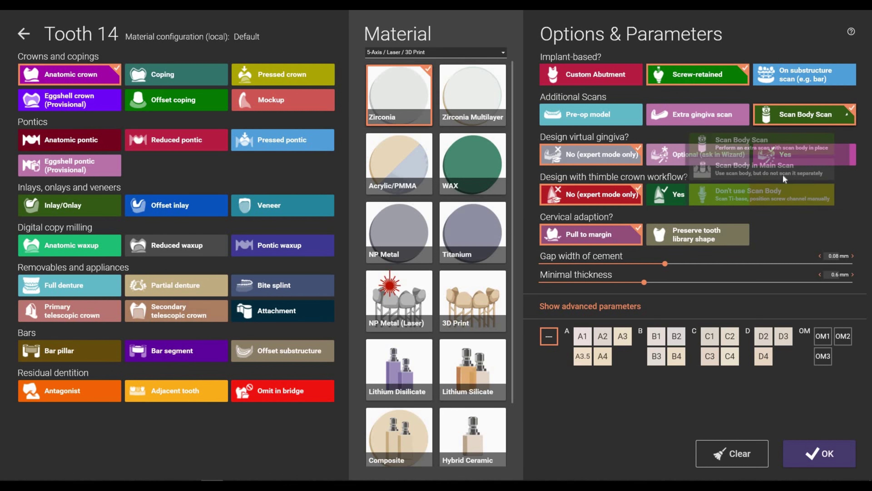
- Set 14 as an implant crown, 21 and 23 as anatomic crowns, and 16–18 and 26–28 as adjacent teeth
key(Return)
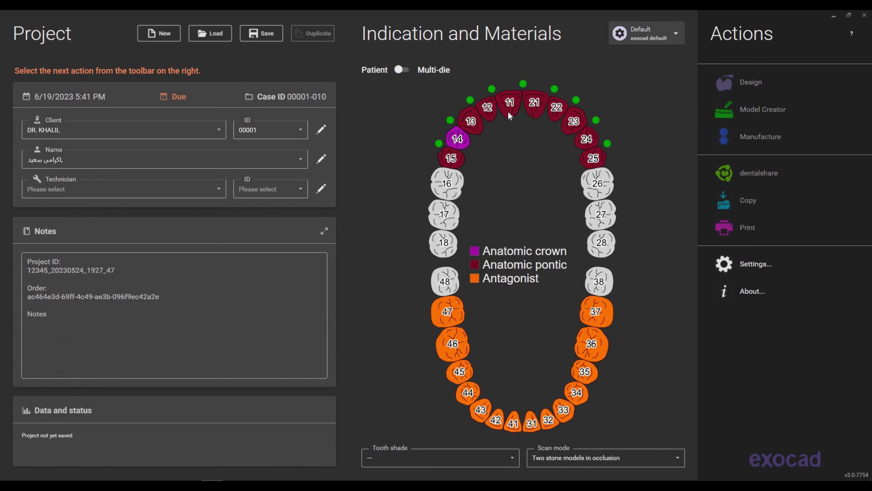
click(574, 122)
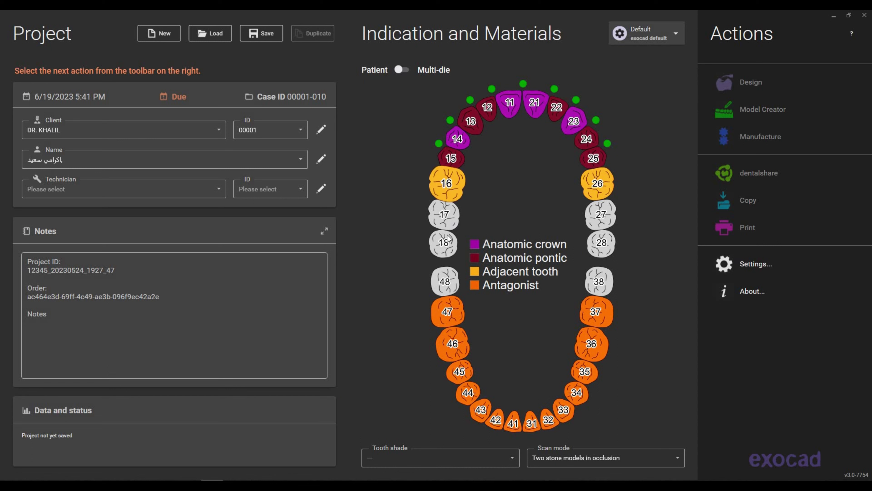
click(601, 247)
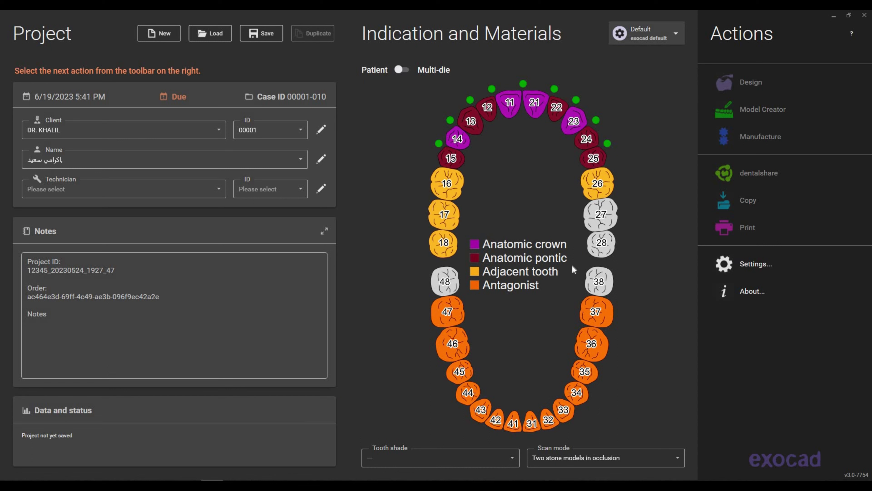
- Keep the default scan mode, save the project and launch the design
click(639, 457)
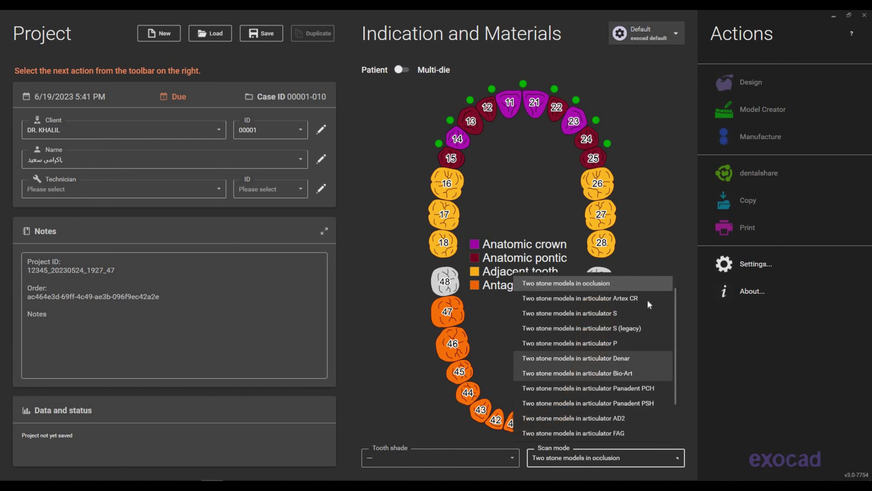
click(271, 48)
click(271, 40)
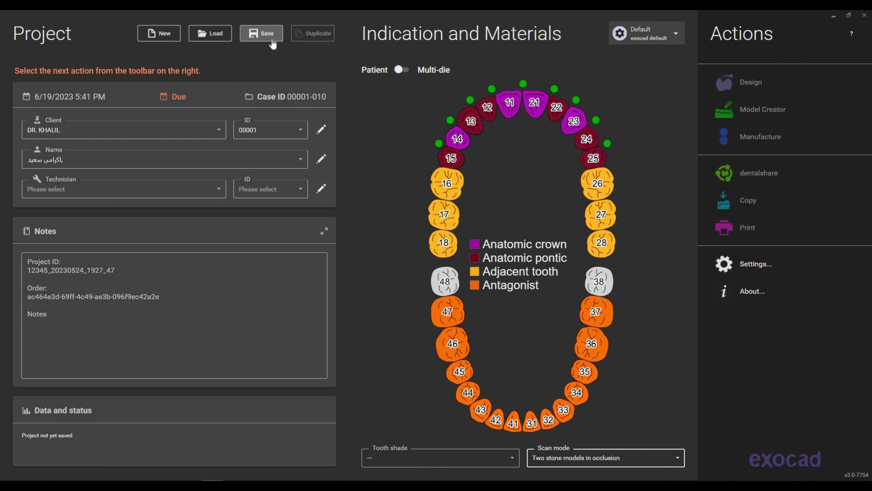
click(750, 82)
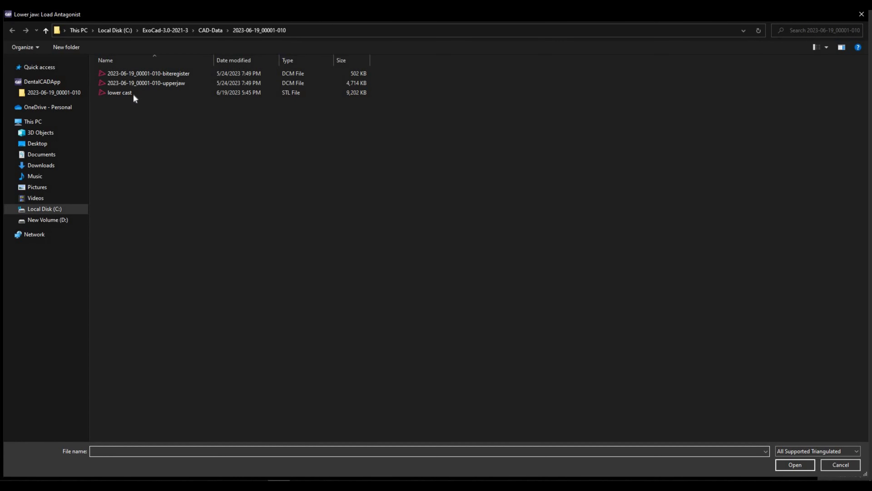
- Select the 'lower cast' file as the lower-jaw antagonist
click(133, 95)
- Load the lower cast, make the antagonist opaque and switch to Expert mode
key(Return)
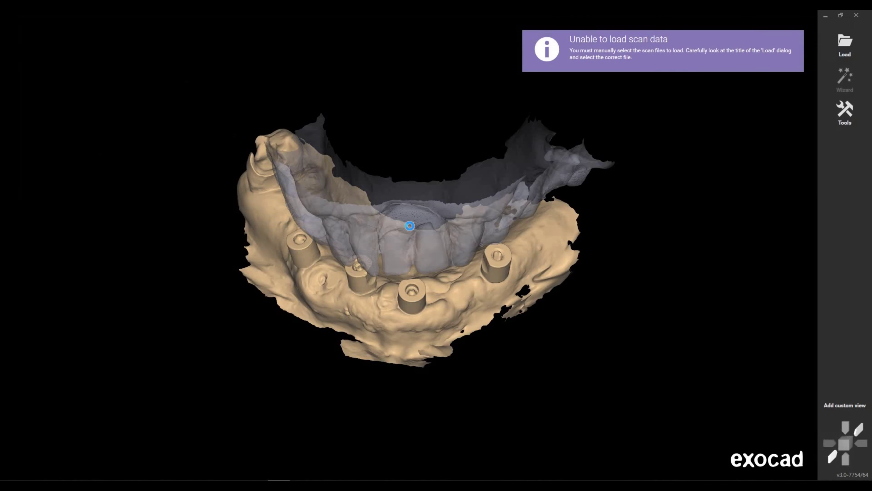
shift+middle_click(423, 228)
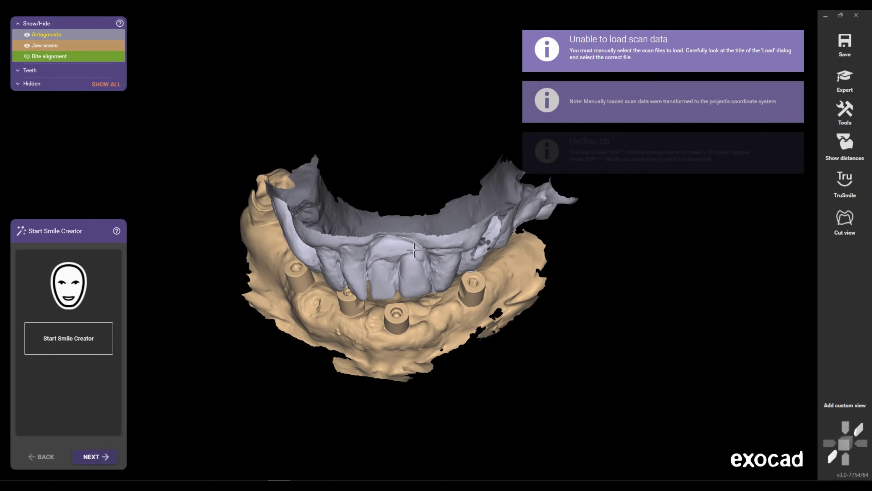
click(851, 90)
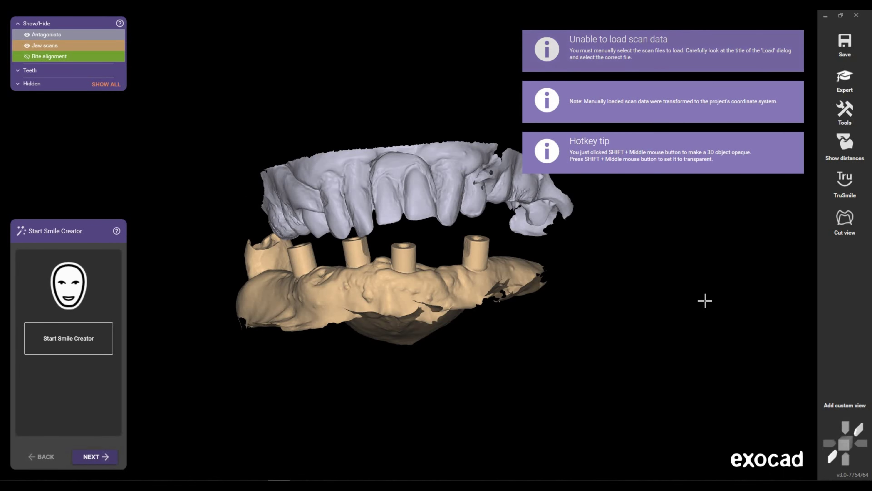
- Adjust the scan data orientation to the occlusal view and confirm it
right_click(752, 220)
click(752, 216)
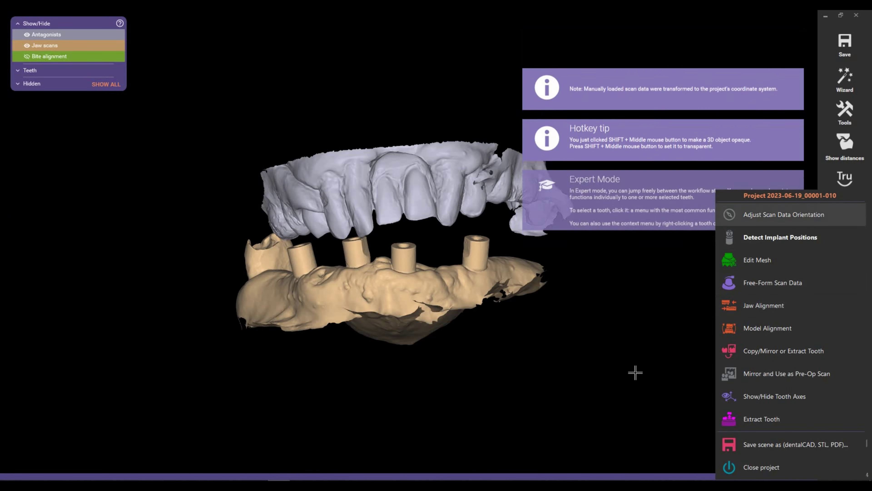
right_drag(404, 227, 470, 194)
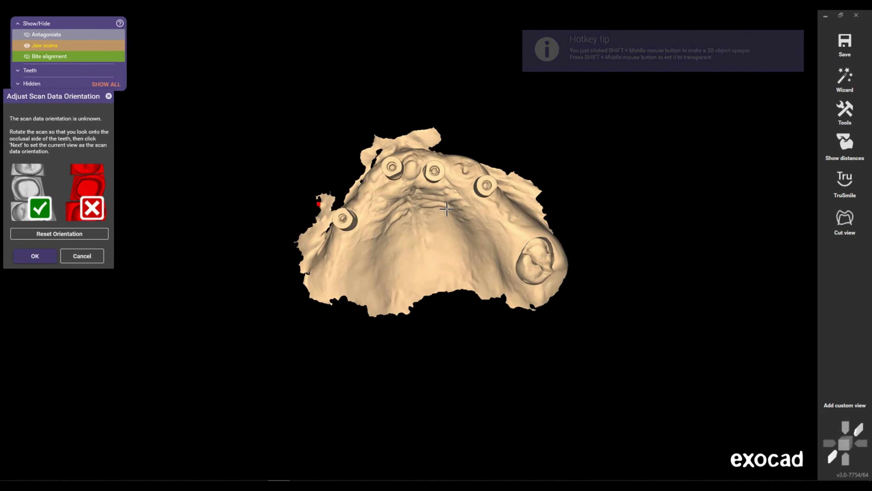
scroll(414, 275, up, 3)
scroll(424, 296, up, 1)
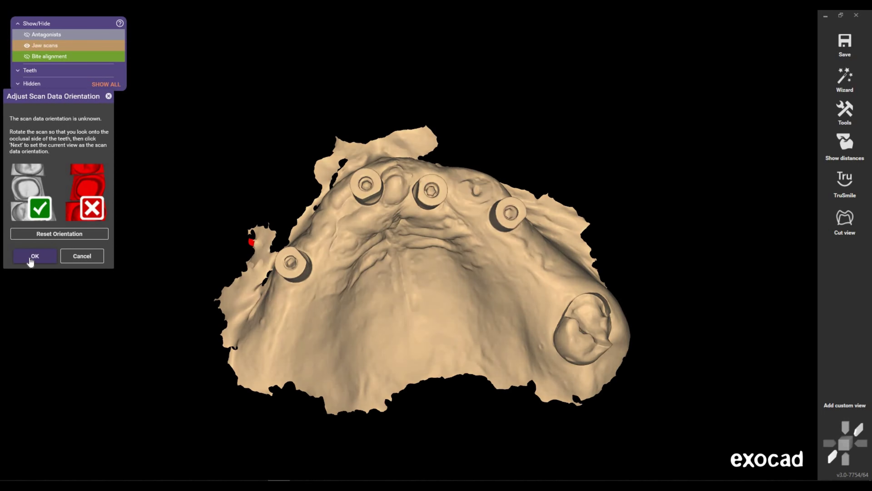
key(Return)
- Open the 3D Data Editor, hide the bite scan, and outline the palate for removal
right_click(748, 197)
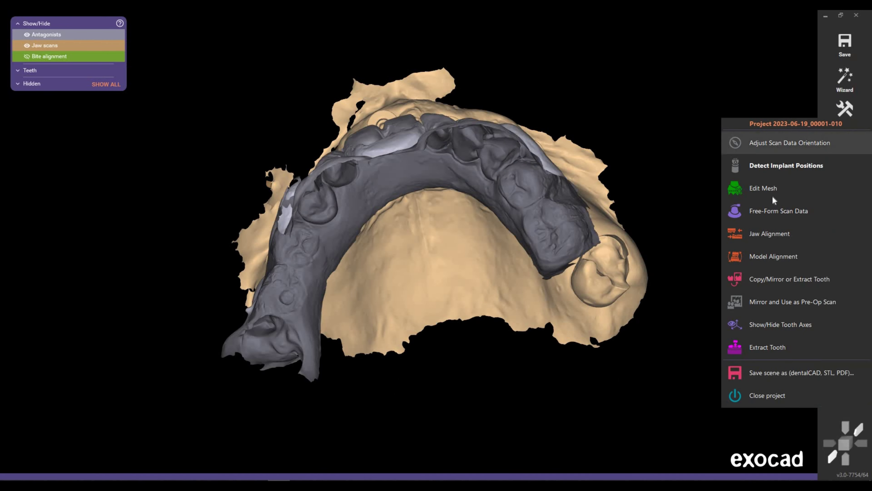
key(Up)
key(Return)
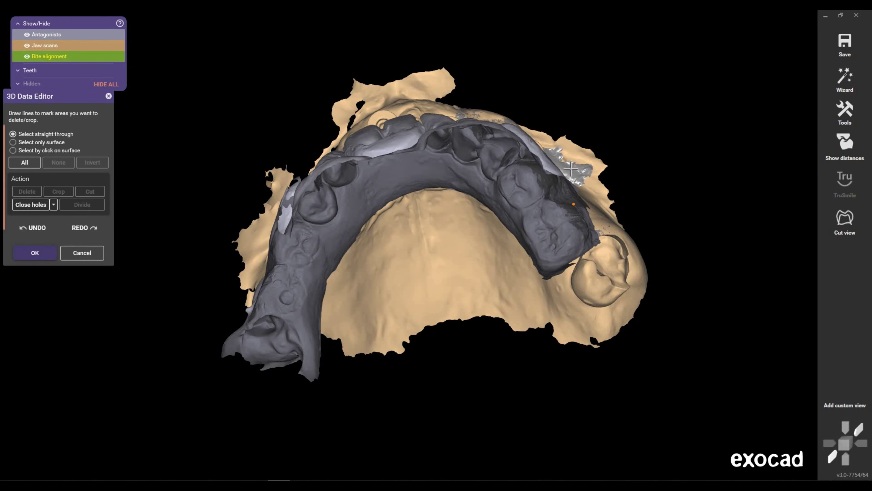
right_drag(553, 161, 549, 192)
ctrl+middle_click(548, 192)
mouse_move(547, 399)
right_down()
mouse_move(570, 353)
mouse_move(583, 358)
mouse_move(601, 350)
right_up()
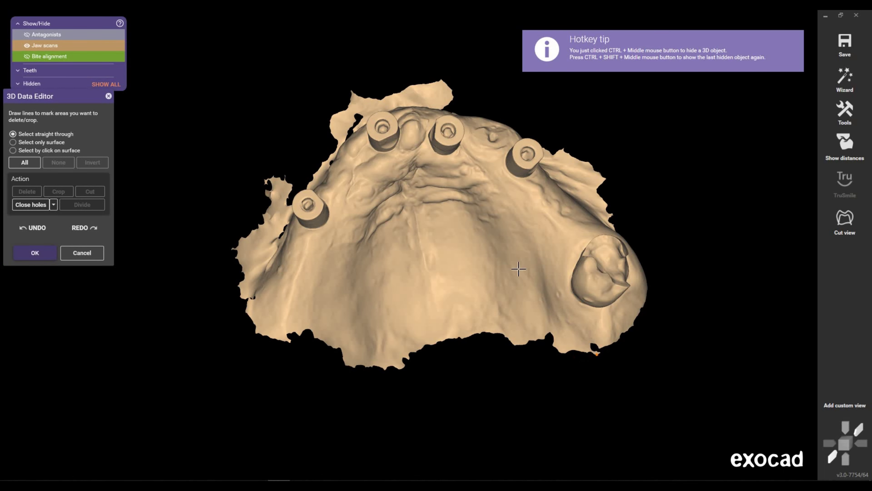
click(500, 216)
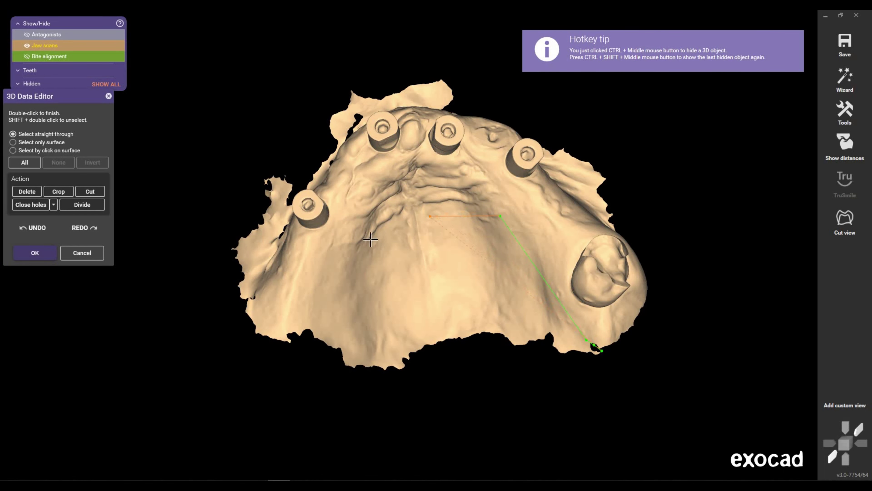
click(590, 395)
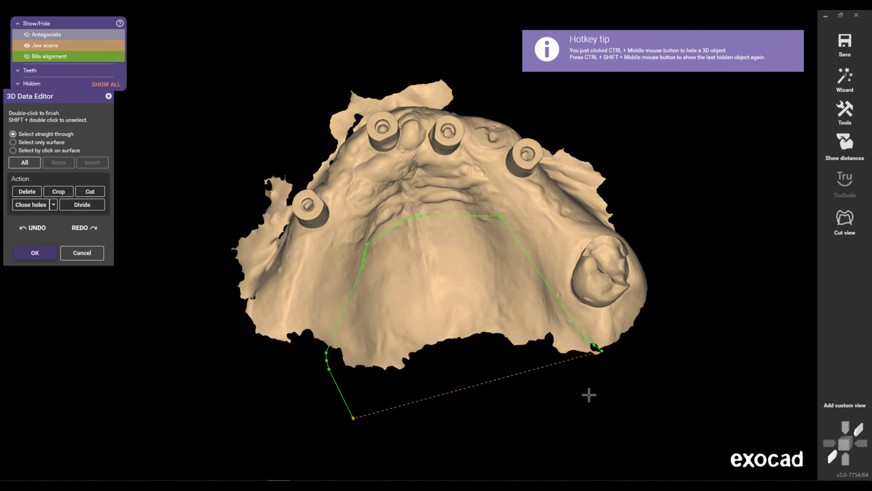
click(354, 427)
double_click(442, 211)
right_drag(328, 207, 282, 175)
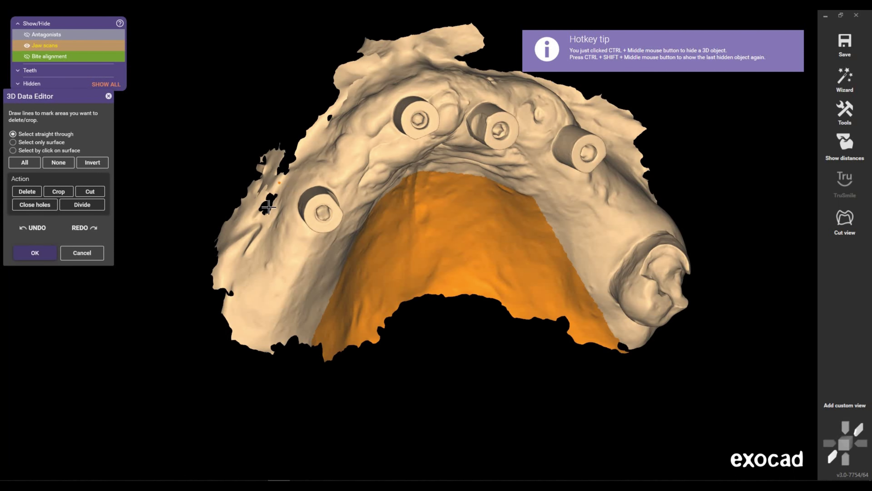
- Outline the jaw's left flank and the front flap for removal
click(283, 175)
click(225, 340)
mouse_move(225, 340)
mouse_down()
mouse_move(227, 158)
mouse_move(267, 92)
mouse_up()
double_click(430, 71)
right_drag(430, 72, 425, 247)
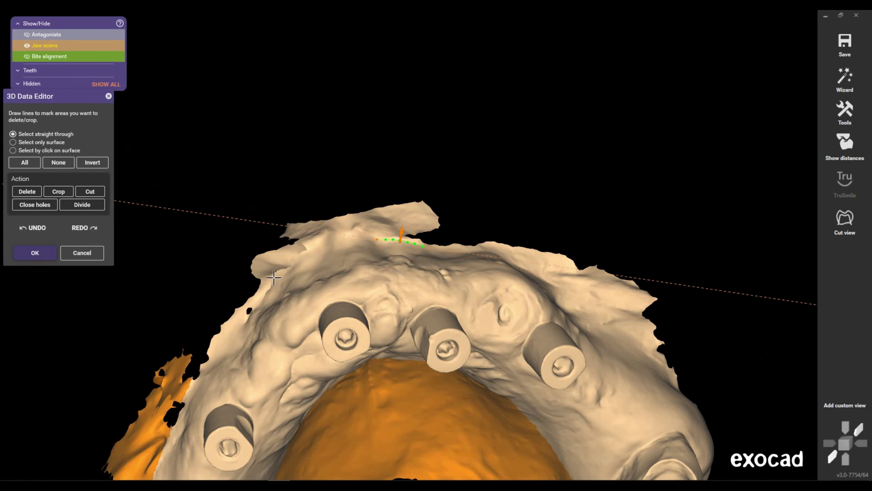
click(519, 159)
scroll(519, 159, down, 2)
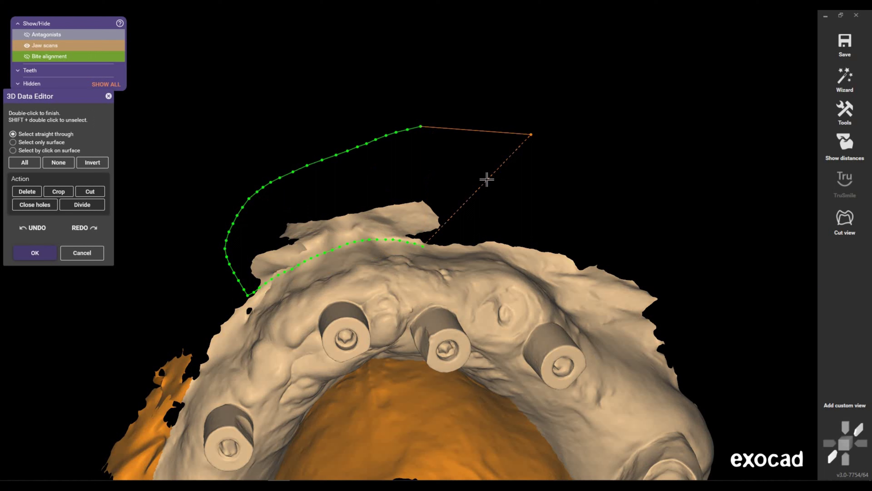
double_click(399, 261)
- Outline the upper rim of the jaw and mark it for deletion
right_drag(305, 319, 382, 177)
scroll(381, 177, up, 2)
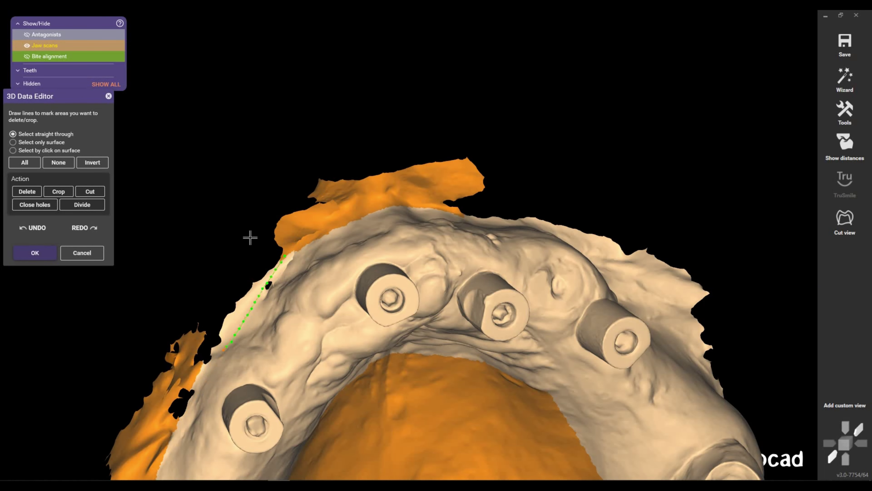
mouse_move(299, 222)
right_down()
mouse_move(559, 250)
mouse_move(751, 122)
right_up()
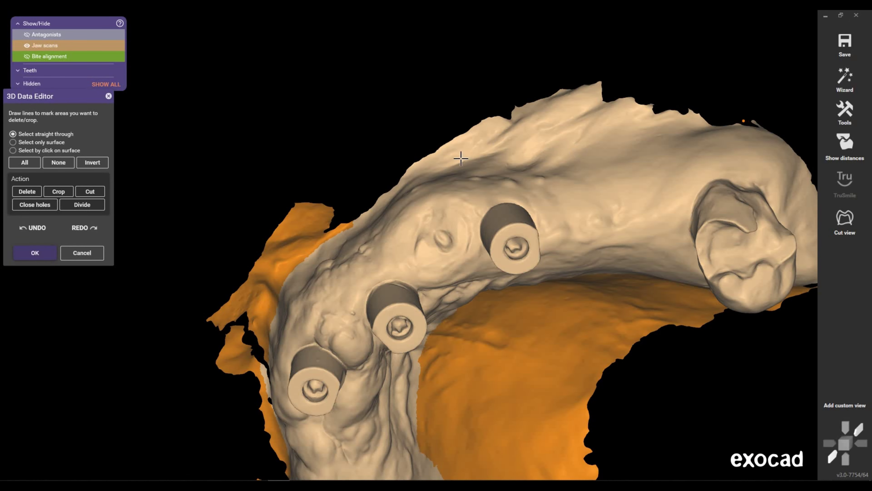
drag(407, 174, 739, 121)
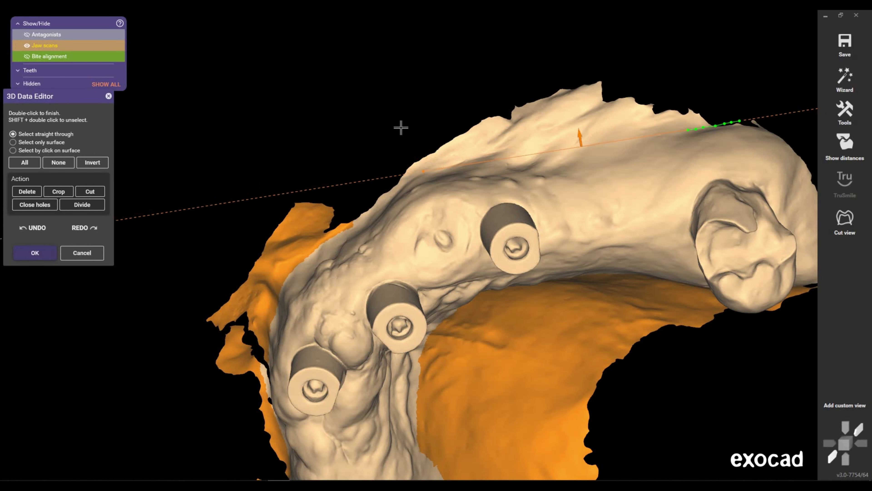
drag(407, 173, 642, 50)
double_click(362, 180)
key(Delete)
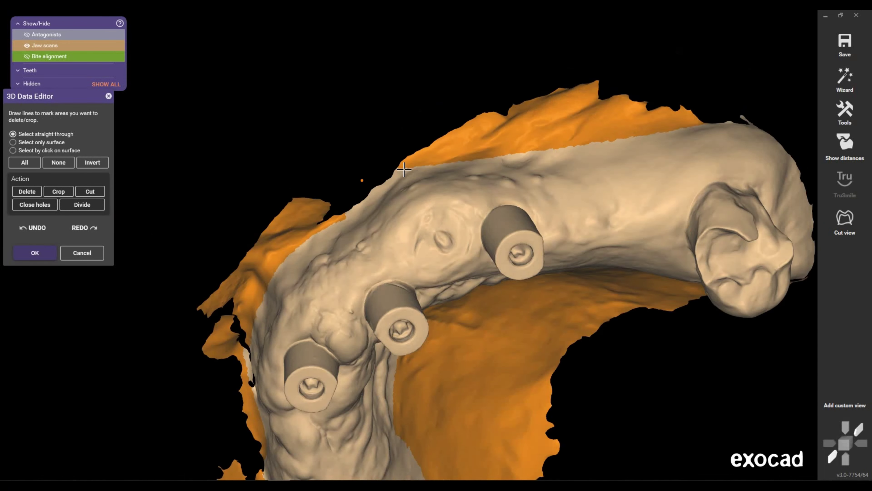
- Outline the jaw's right back end and delete all marked areas from the scan
drag(350, 198, 400, 171)
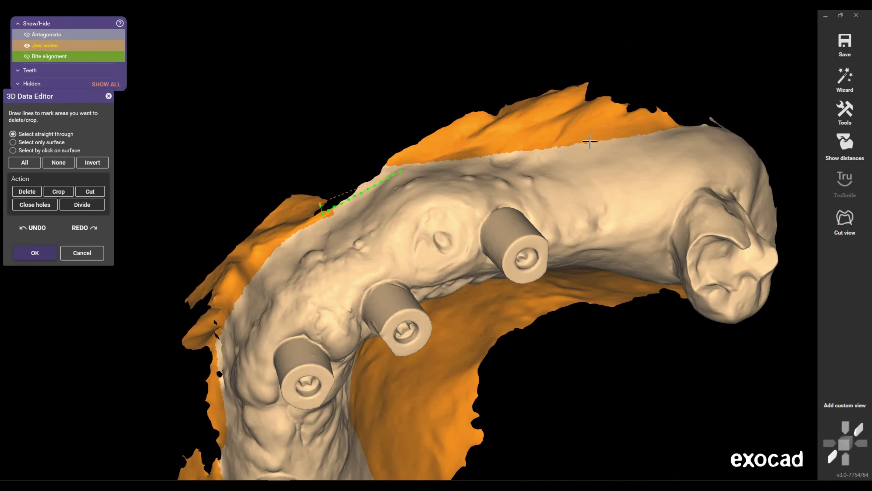
mouse_move(589, 141)
right_down()
mouse_move(701, 126)
mouse_move(705, 146)
mouse_move(530, 189)
mouse_move(380, 206)
mouse_move(554, 186)
right_up()
drag(379, 137, 583, 195)
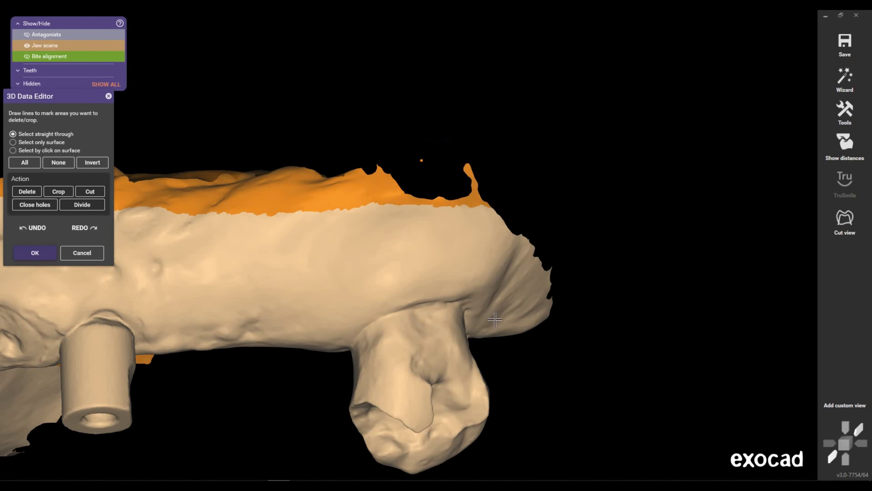
mouse_move(584, 195)
right_down()
mouse_move(530, 195)
mouse_move(490, 308)
mouse_move(471, 248)
right_up()
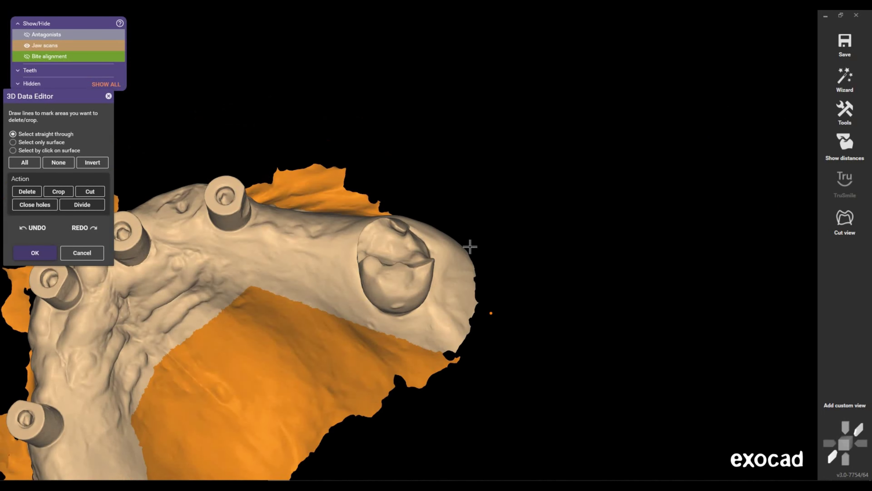
drag(471, 247, 469, 398)
drag(530, 267, 370, 308)
key(Delete)
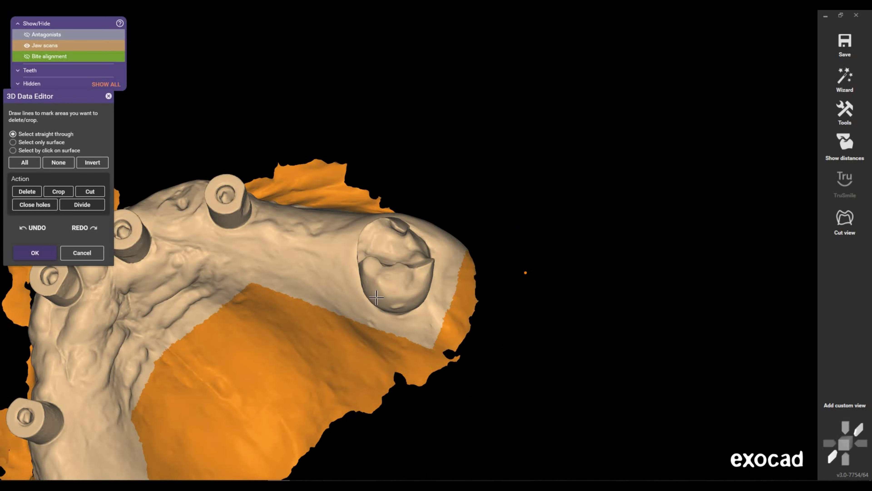
right_drag(526, 273, 205, 281)
scroll(206, 280, up, 3)
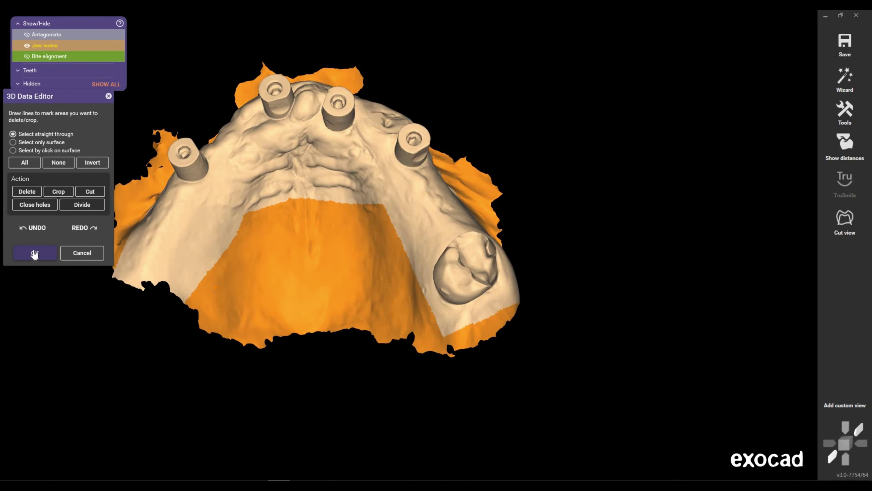
click(32, 194)
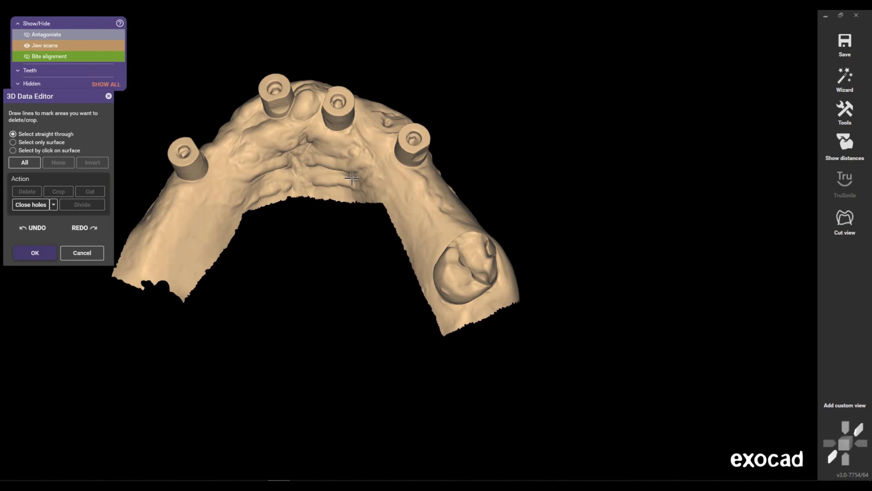
- Start the Wizard and advance to the Detect Implant Position step
right_drag(333, 367, 3, 292)
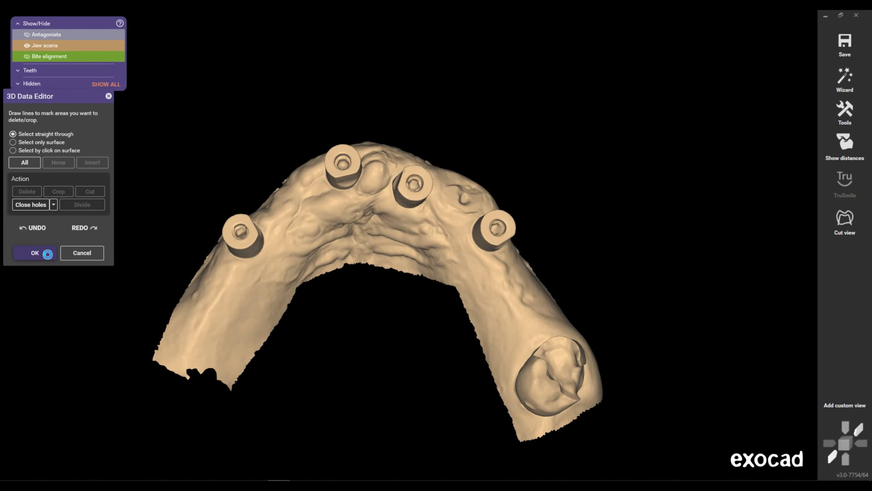
click(845, 80)
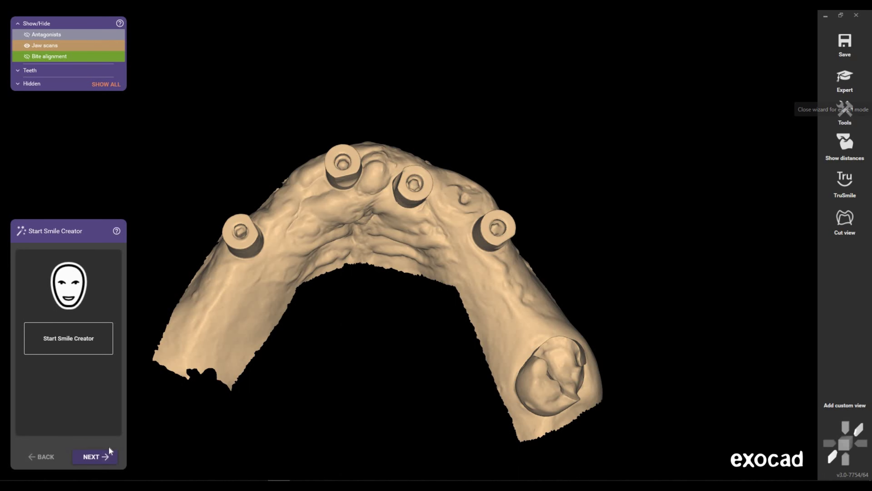
click(100, 457)
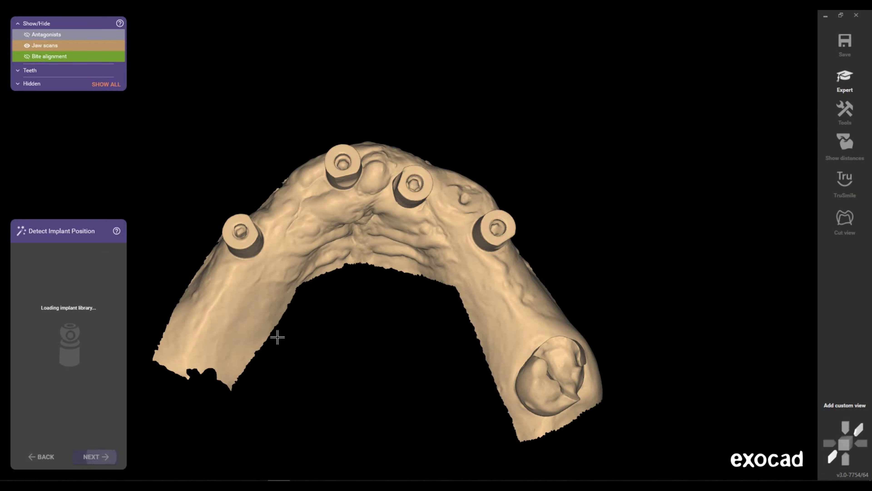
right_drag(427, 230, 801, 302)
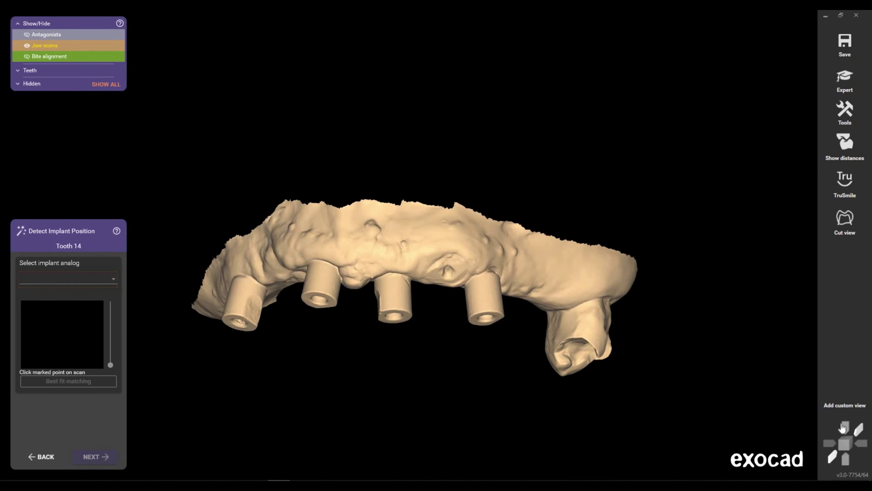
click(845, 446)
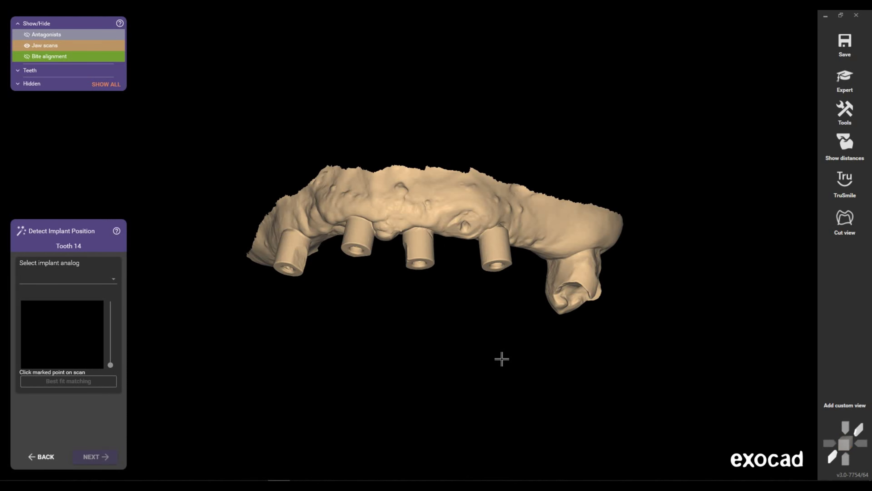
right_drag(502, 359, 495, 378)
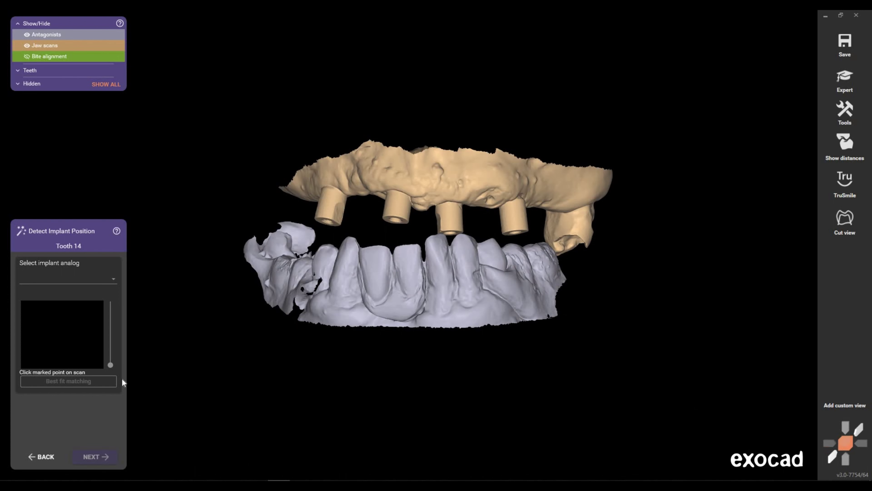
- Choose Bilimplant BoneLevel V1.0.4, Bonelevel Multi Unit, On Multiunit, and accept the library warning
click(69, 279)
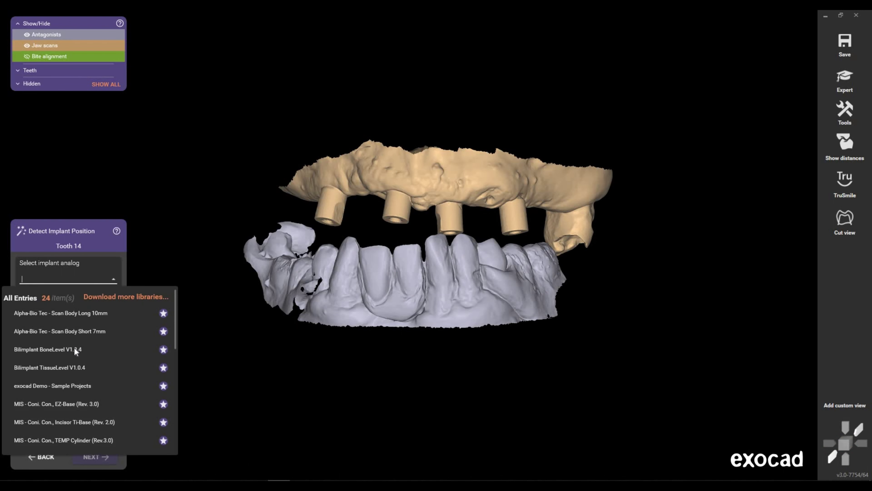
click(53, 347)
click(48, 292)
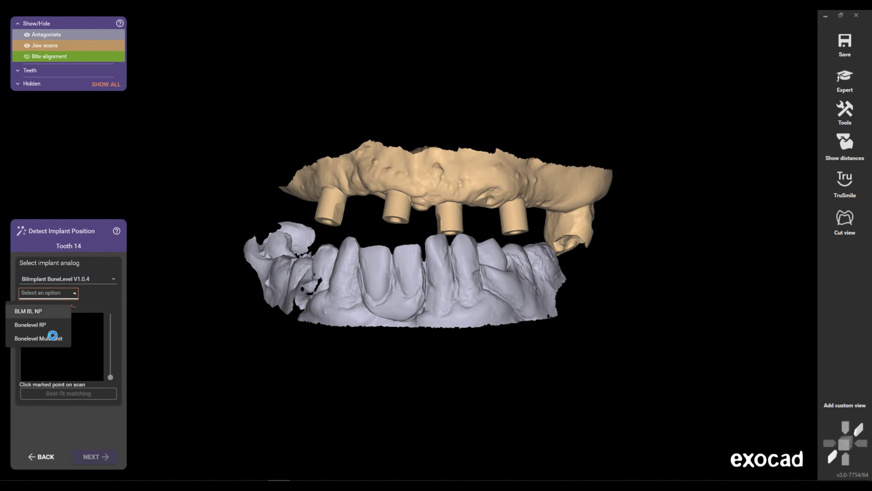
click(41, 339)
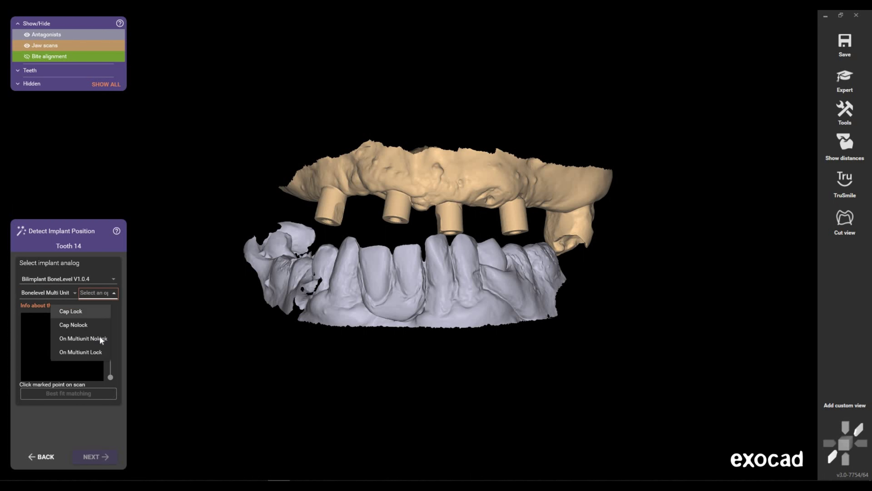
click(336, 352)
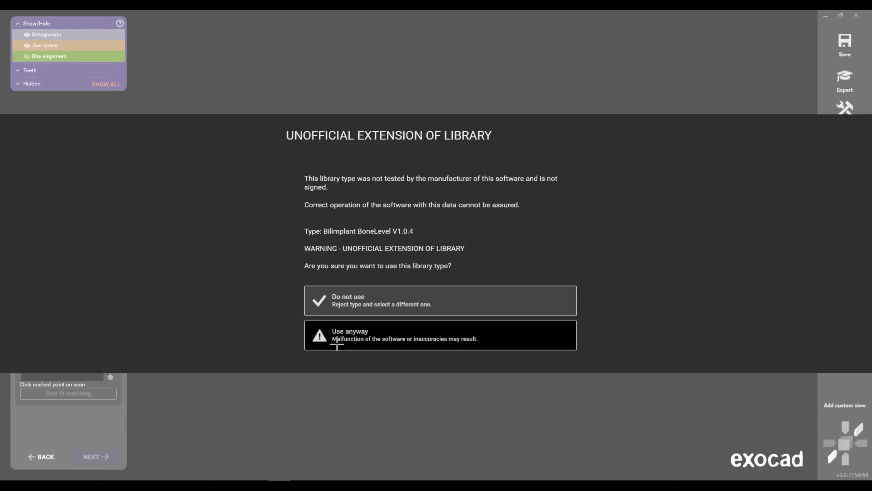
click(361, 338)
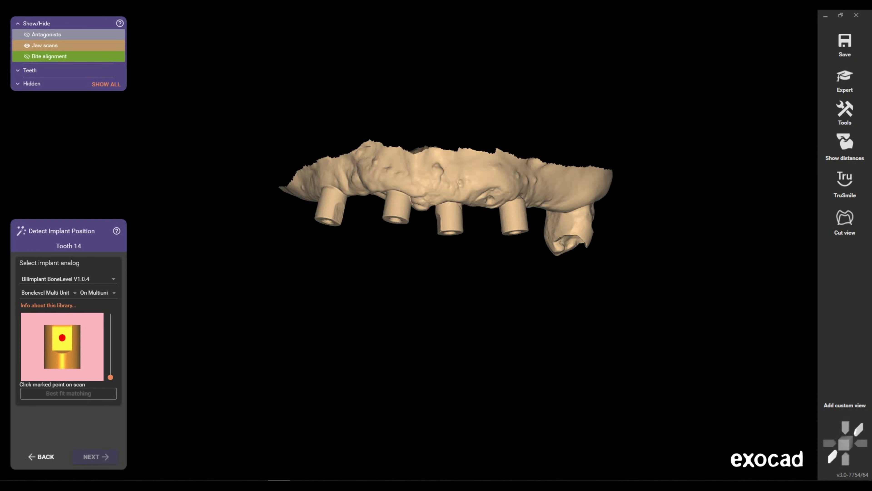
key(XF86AudioLowerVolume)
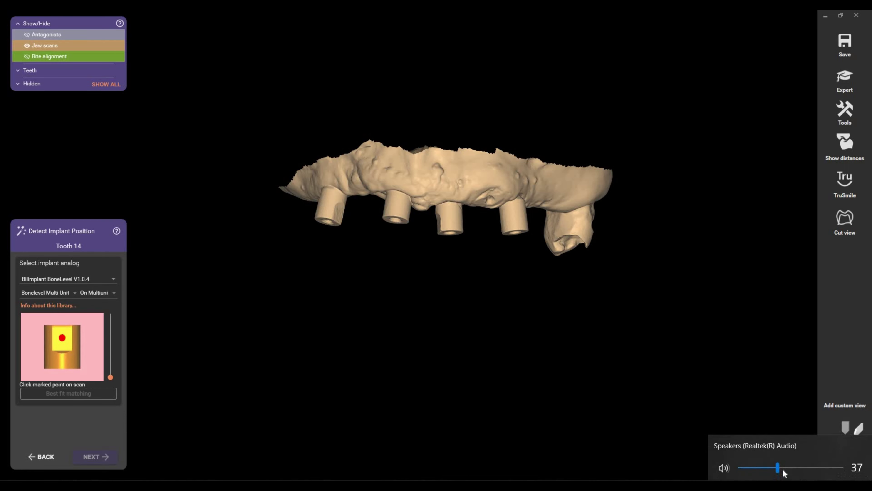
mouse_move(504, 280)
right_down()
mouse_move(384, 305)
mouse_move(470, 254)
right_up()
scroll(401, 222, up, 3)
scroll(407, 242, up, 2)
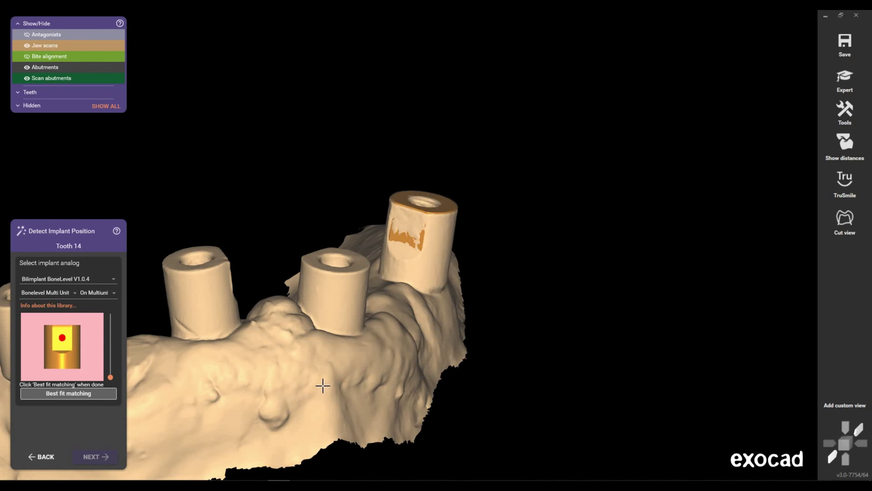
- Accept the tooth 14 implant match, then mark and best-fit the tooth 11 scanbody
mouse_move(400, 296)
right_down()
mouse_move(404, 338)
mouse_move(103, 452)
right_up()
shift+middle_click(400, 339)
click(97, 456)
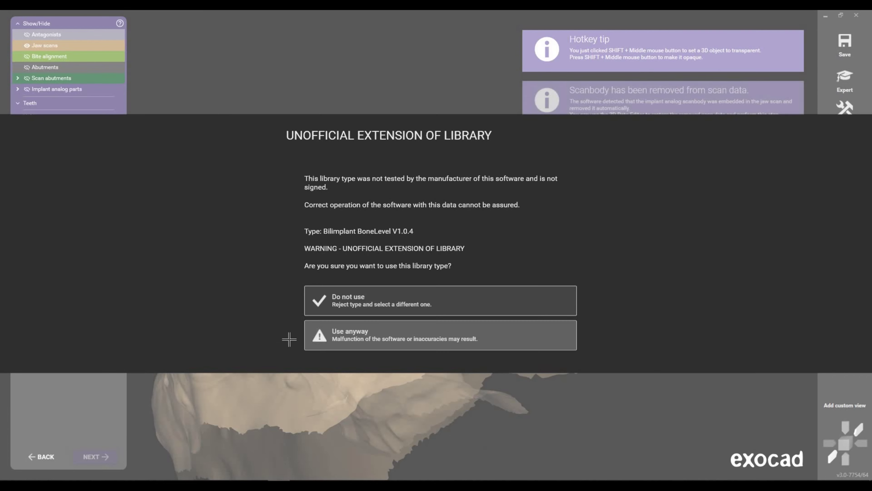
click(328, 329)
shift+middle_click(347, 283)
mouse_move(347, 283)
right_down()
mouse_move(320, 253)
mouse_move(469, 178)
mouse_move(447, 182)
right_up()
click(448, 183)
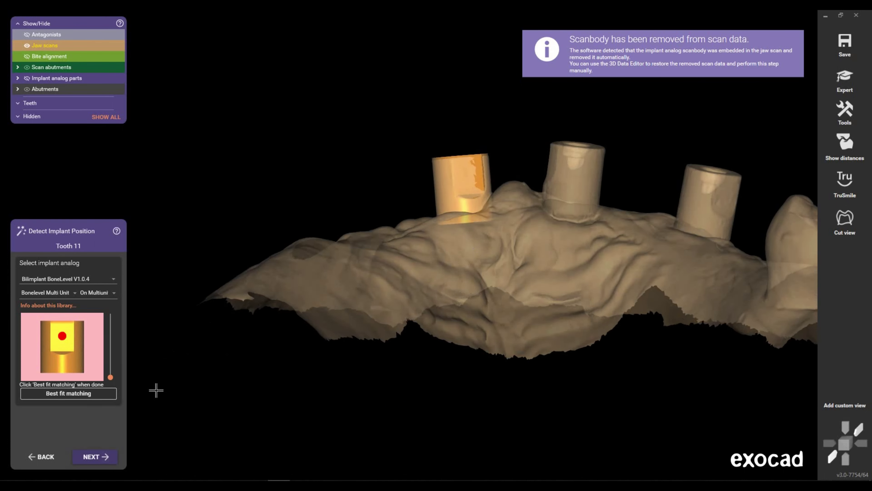
click(103, 395)
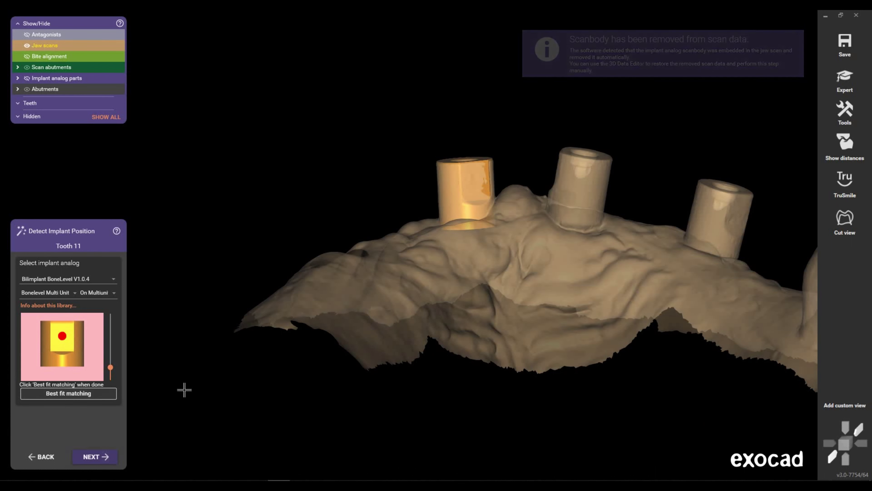
click(99, 456)
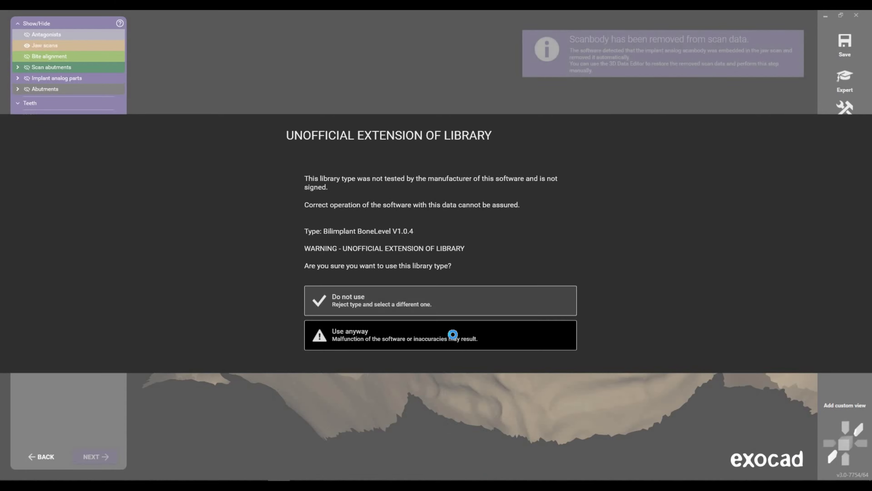
click(453, 334)
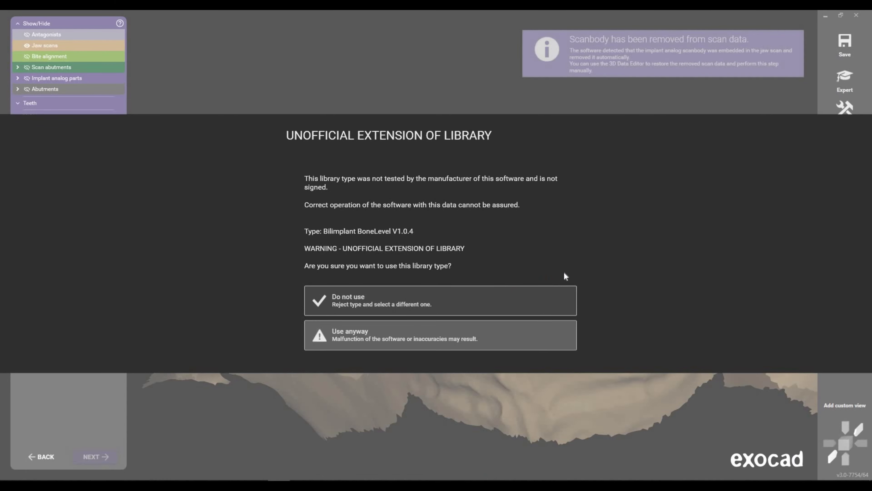
- Mark and best-fit the tooth 21 scanbody, then mark the tooth 23 scanbody
right_drag(488, 264, 312, 247)
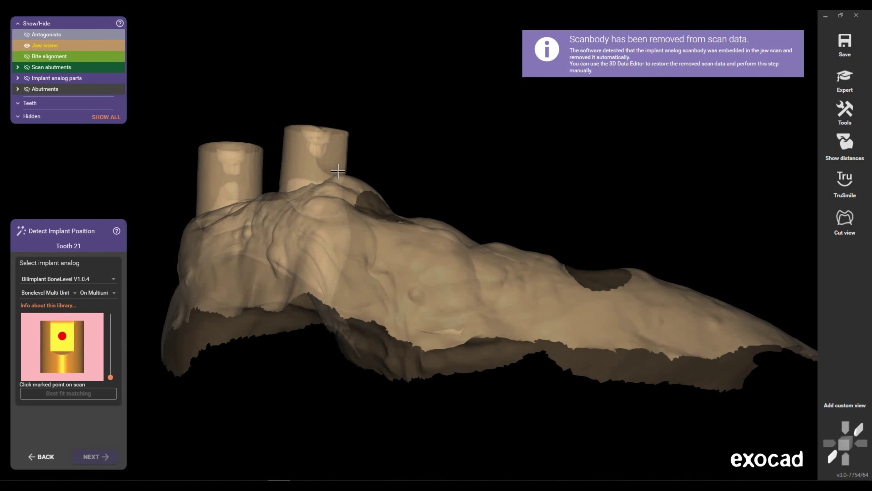
right_drag(338, 171, 326, 161)
click(326, 158)
click(95, 392)
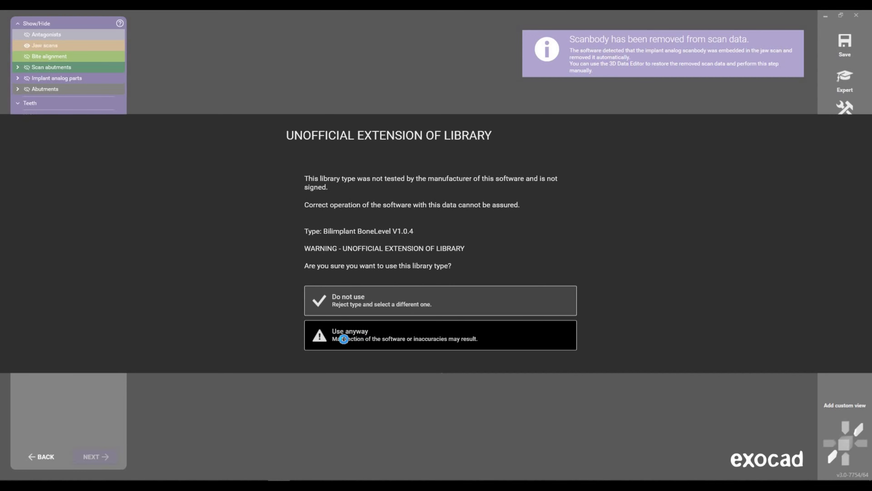
click(344, 339)
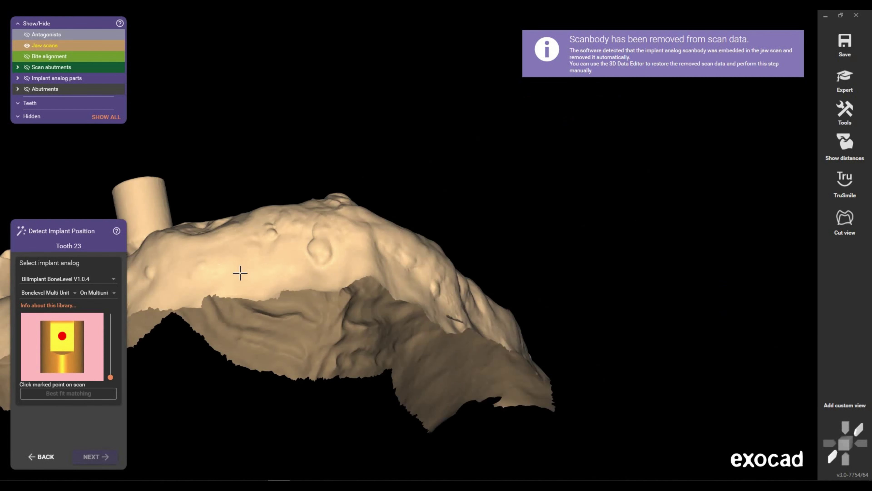
right_drag(240, 273, 389, 201)
click(391, 205)
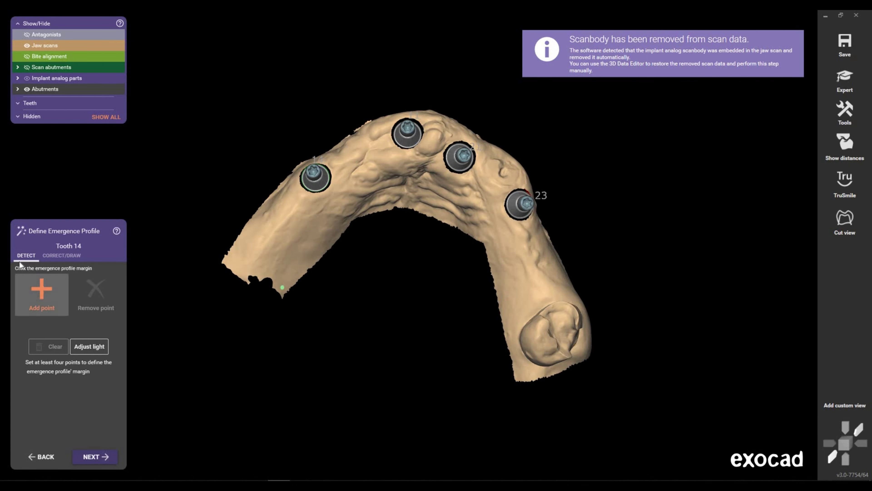
- Accept the emergence profiles of teeth 14, 11, 21 and 23 to load default model teeth
click(103, 460)
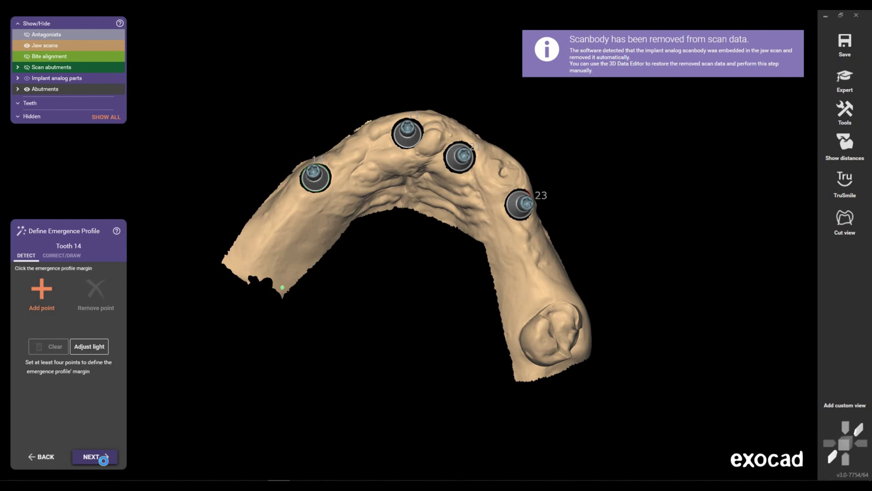
click(103, 457)
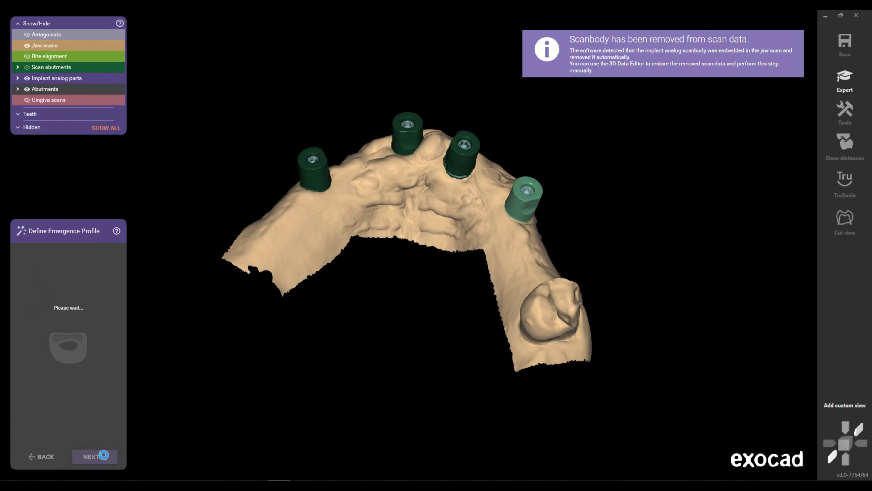
click(104, 456)
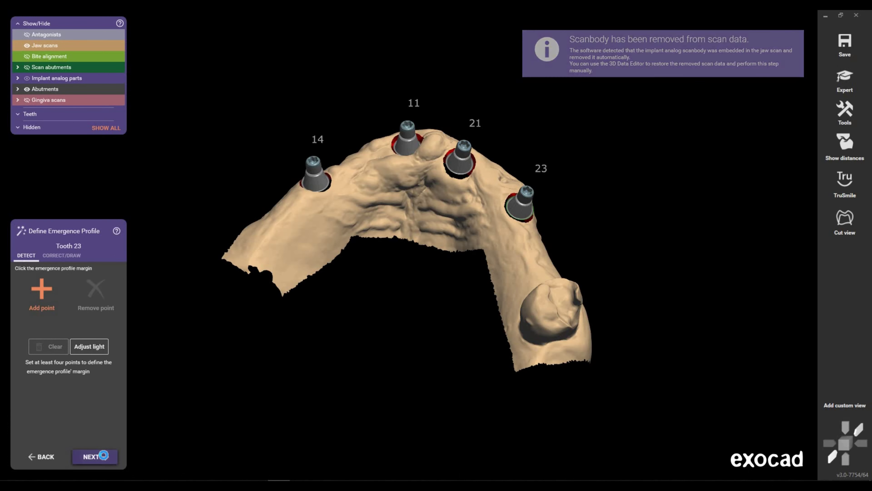
click(103, 455)
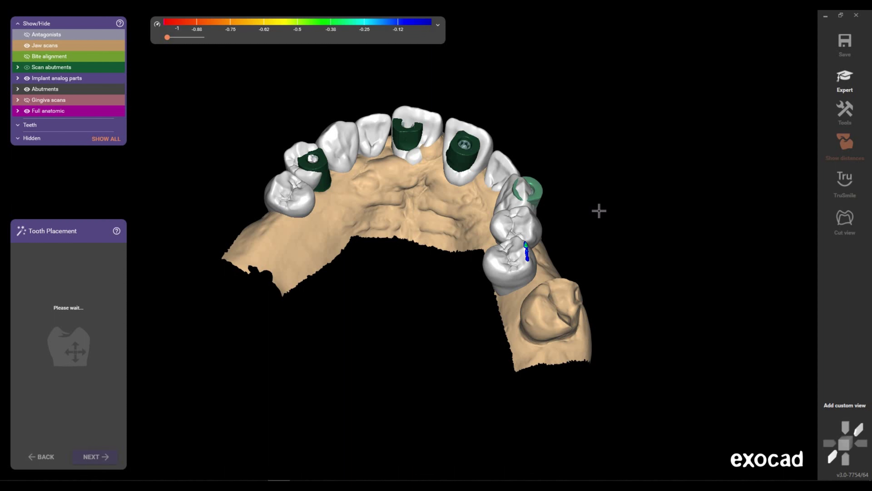
- Leave the wizard and run Library Models to Pontics, dismissing the resulting error report
click(847, 146)
right_click(678, 325)
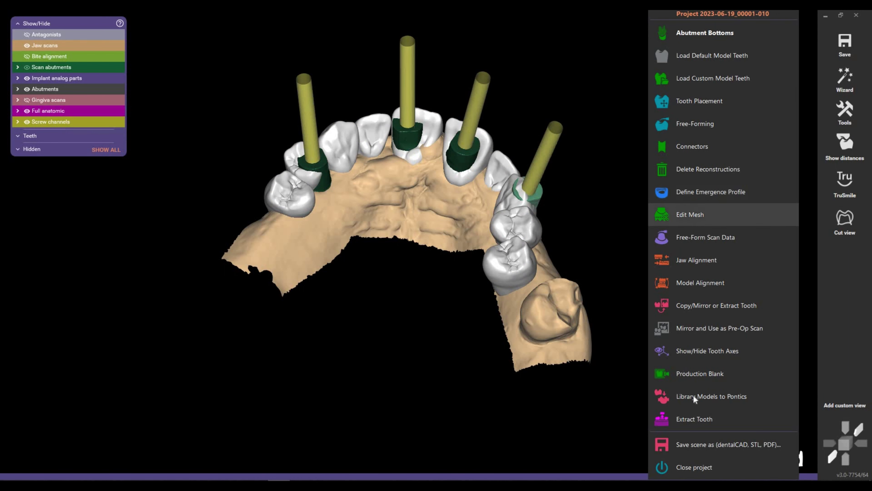
click(687, 395)
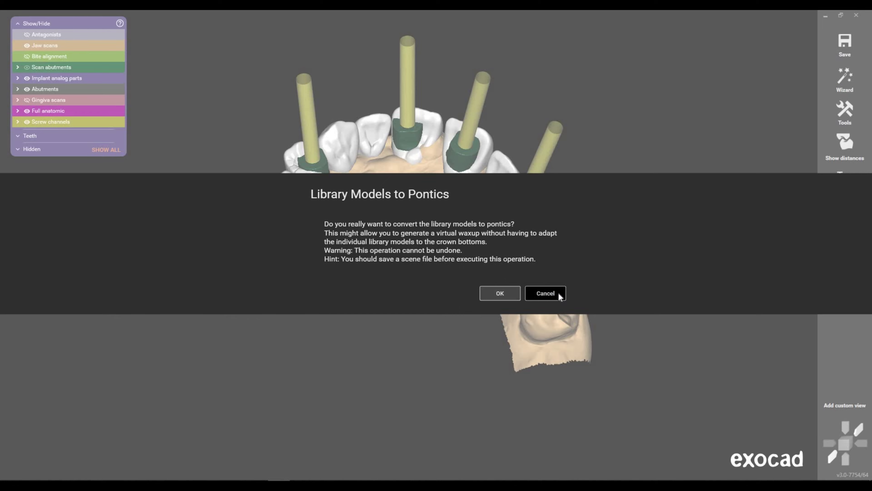
click(500, 293)
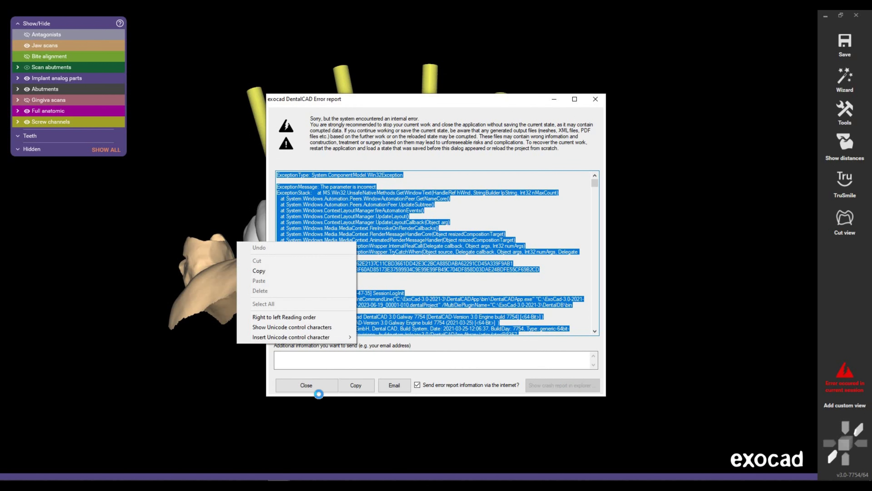
click(309, 385)
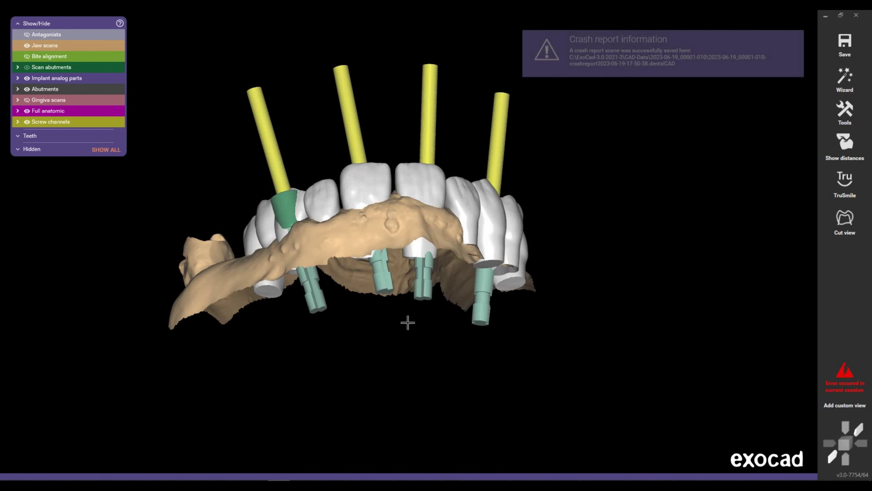
- Hide the jaw scan and implant analog parts, leaving only crowns and screw channels
right_drag(407, 320, 389, 257)
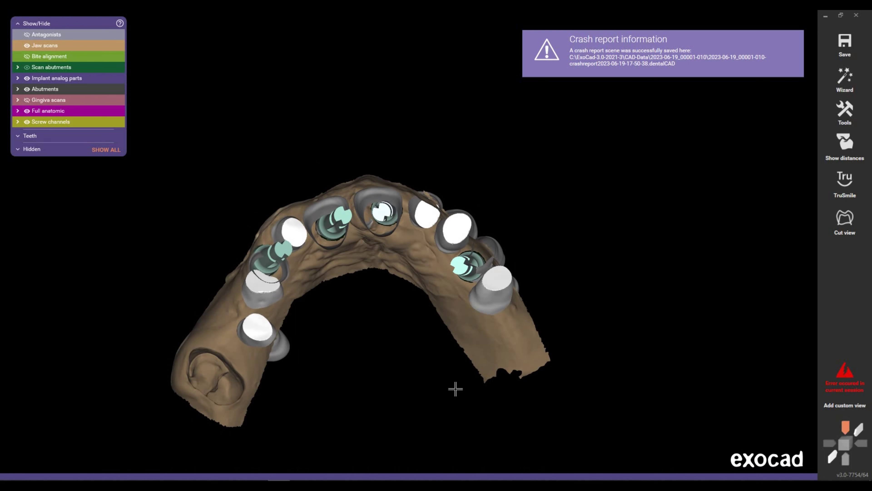
ctrl+click(489, 340)
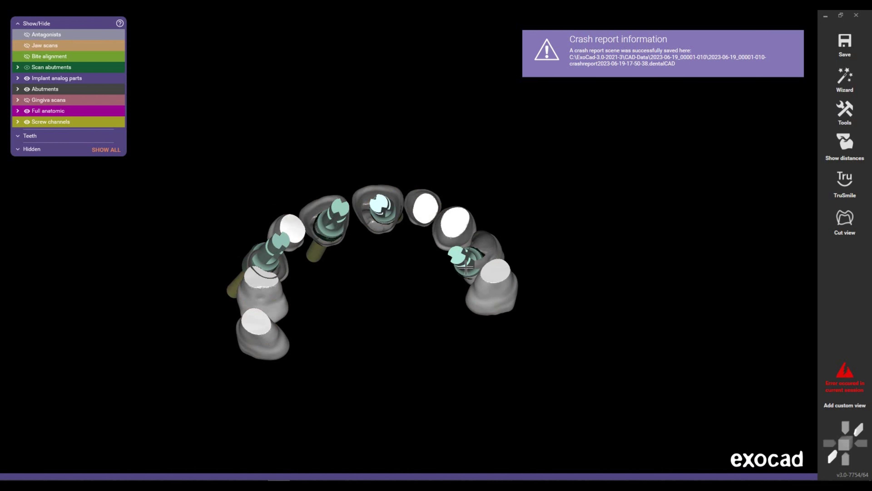
ctrl+click(383, 215)
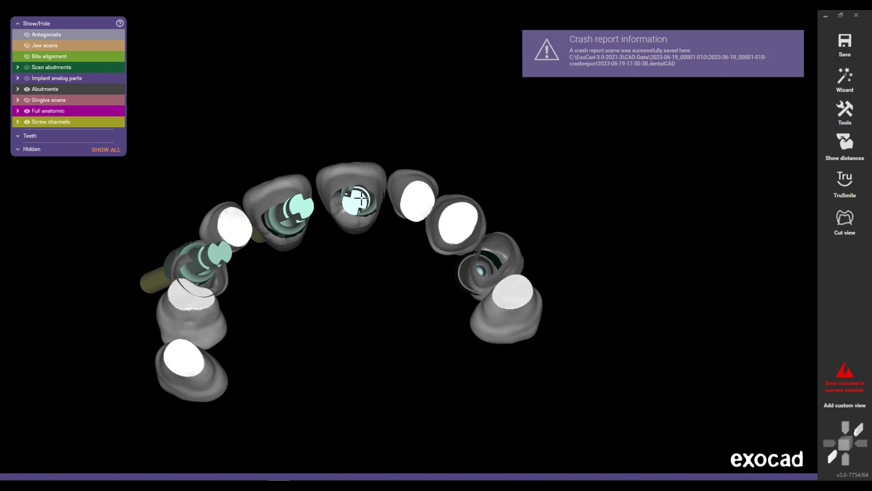
ctrl+click(292, 211)
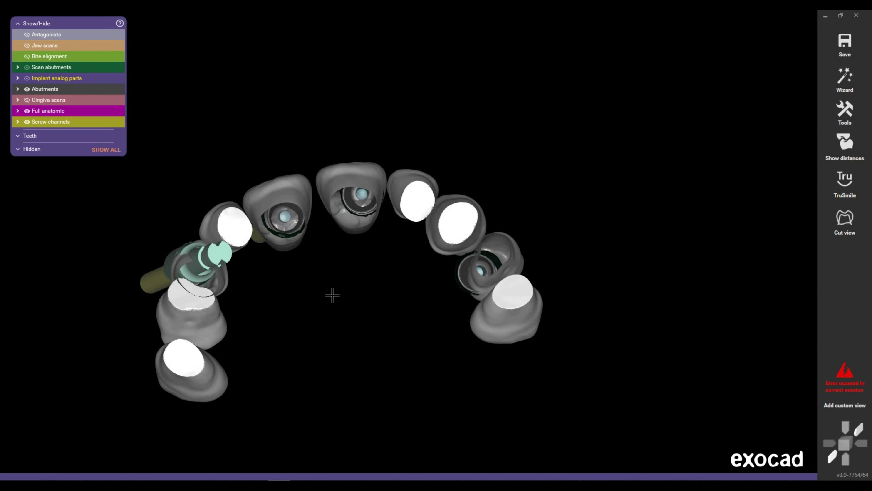
mouse_move(332, 295)
right_down()
mouse_move(763, 330)
mouse_move(626, 157)
right_up()
- Run Library Models to Pontics again, confirm it, and view the converted bridge frontally
right_click(675, 408)
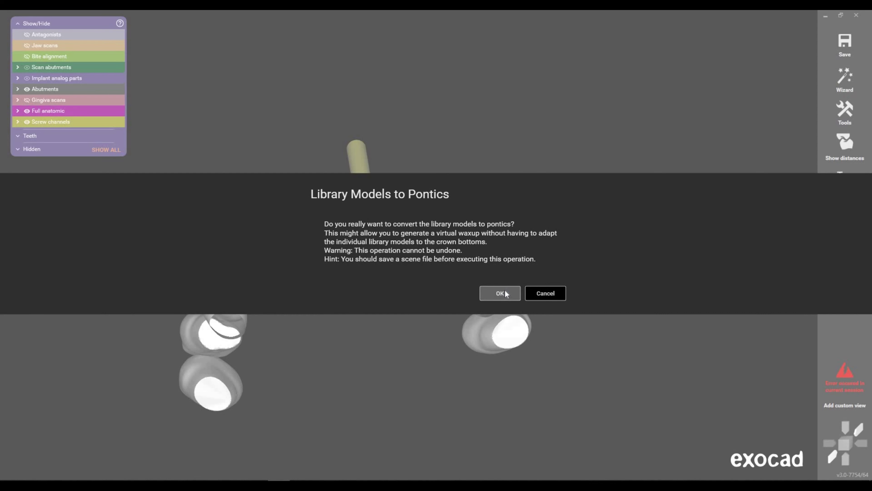
click(504, 293)
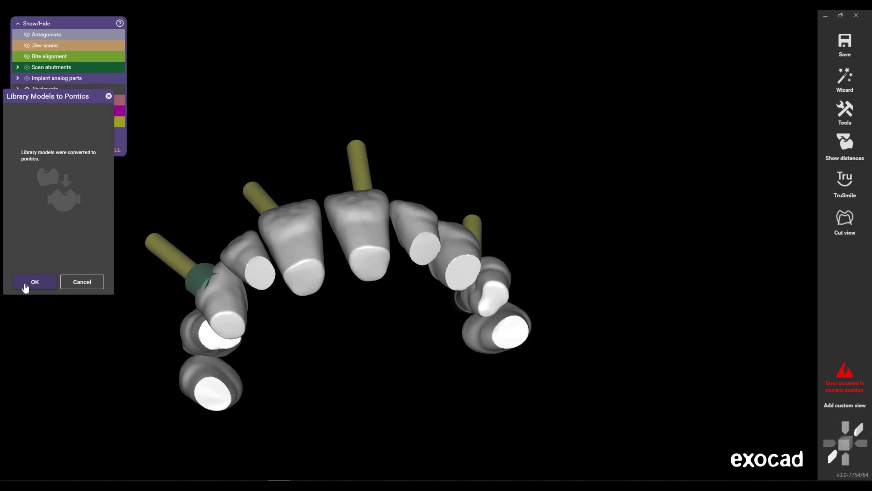
click(35, 282)
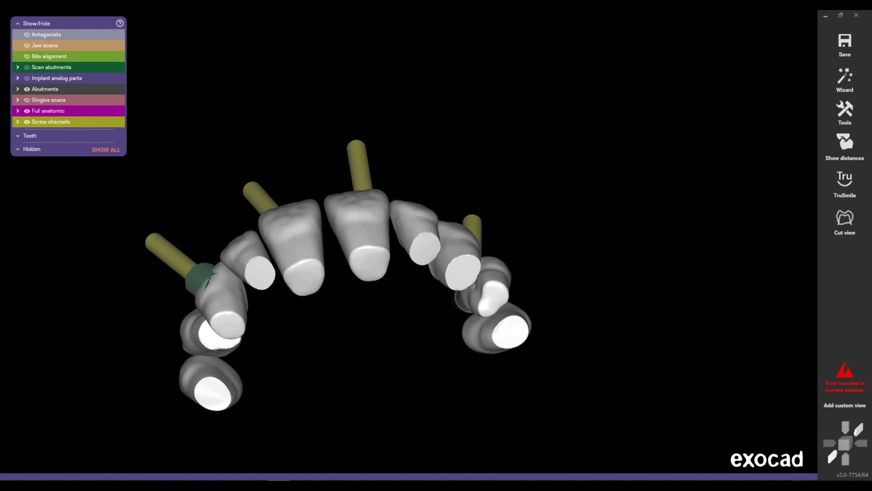
click(798, 472)
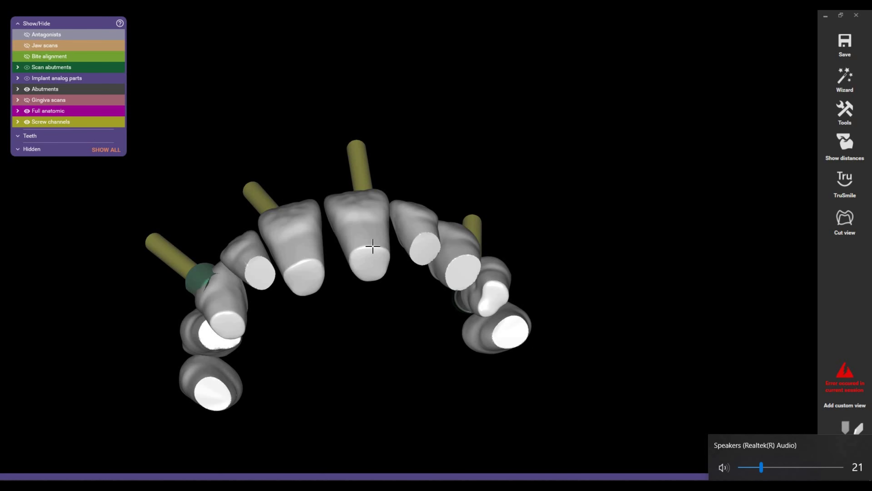
right_drag(373, 252, 343, 179)
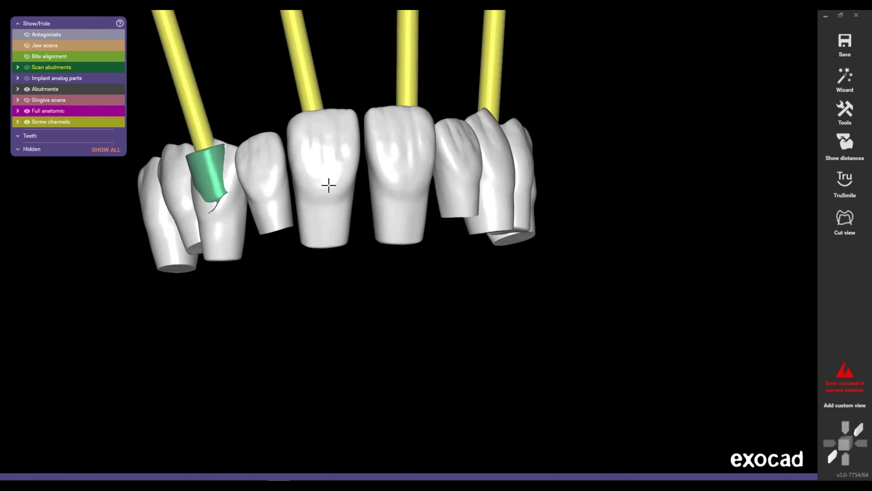
scroll(424, 103, down, 2)
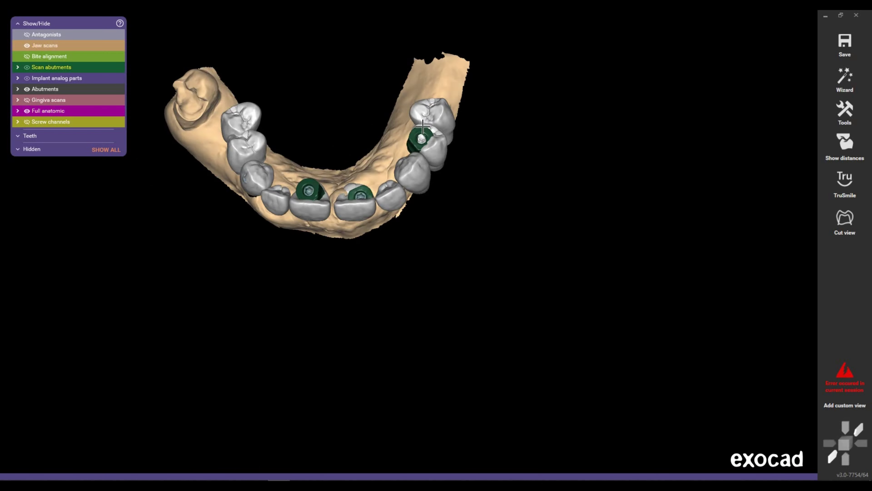
- Start Tooth Placement and shift the back molar crowns left onto the ridge, against each other
right_click(463, 129)
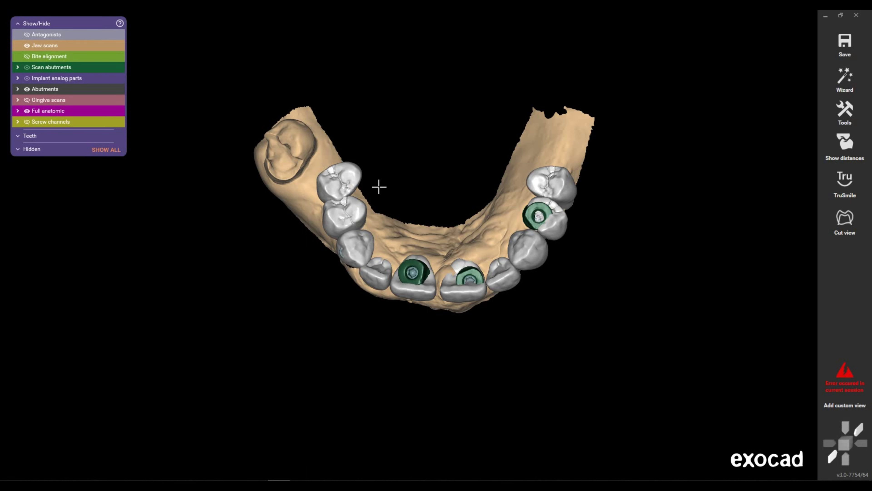
double_click(357, 187)
scroll(282, 189, up, 3)
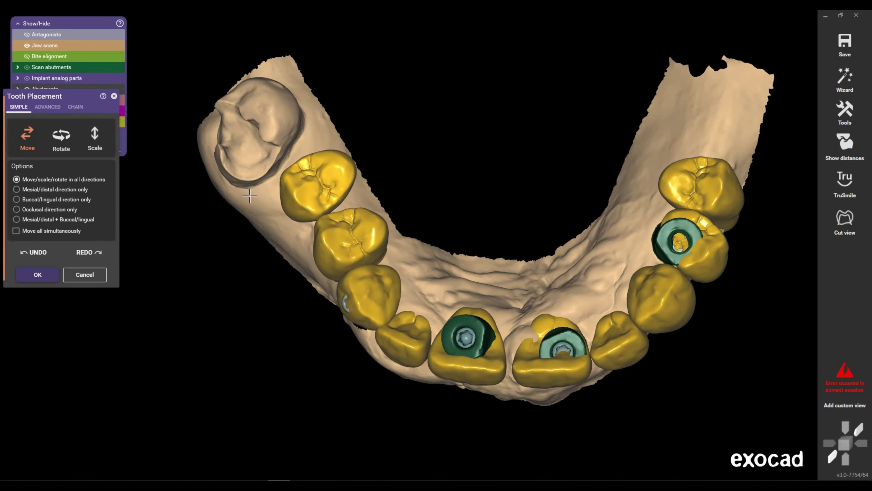
drag(317, 192, 297, 192)
drag(386, 227, 372, 223)
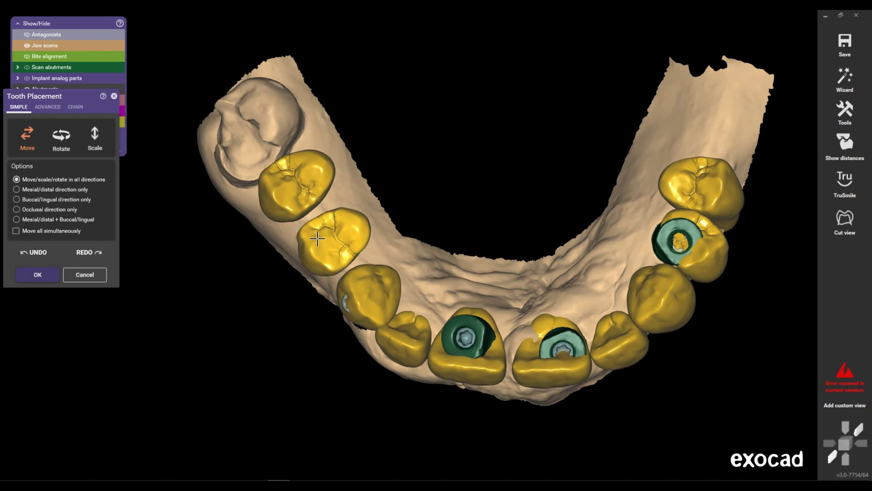
mouse_move(313, 241)
mouse_down()
mouse_move(336, 283)
mouse_move(345, 276)
mouse_up()
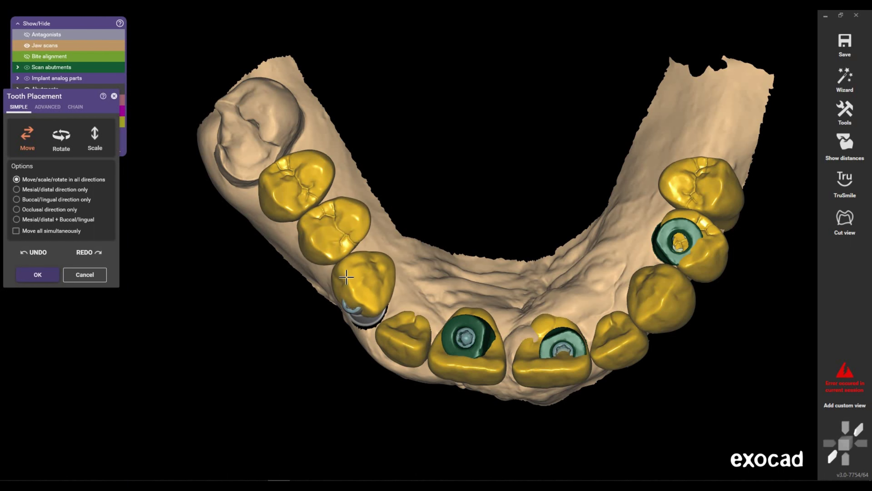
- Shift the left front crown up-left and nudge the right front crown slightly left
scroll(481, 275, down, 3)
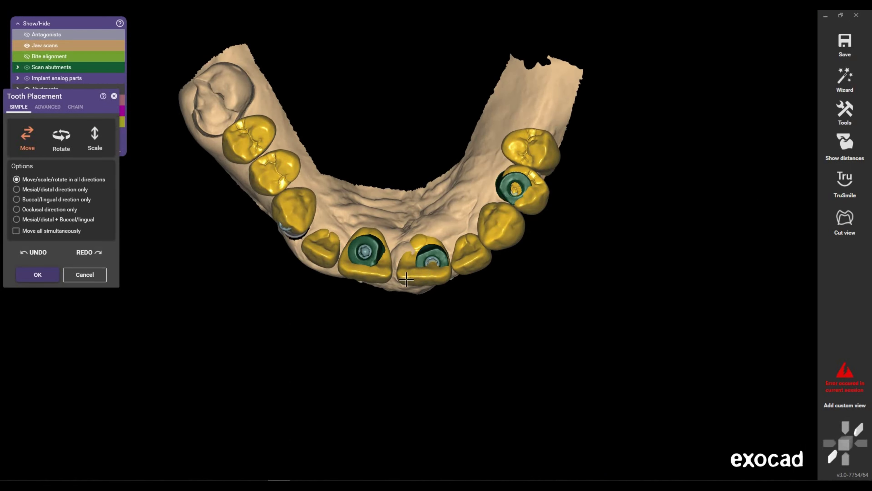
scroll(387, 276, up, 1)
scroll(387, 276, up, 2)
mouse_move(387, 276)
right_down()
mouse_move(333, 263)
mouse_move(333, 300)
mouse_move(344, 236)
mouse_move(363, 244)
right_up()
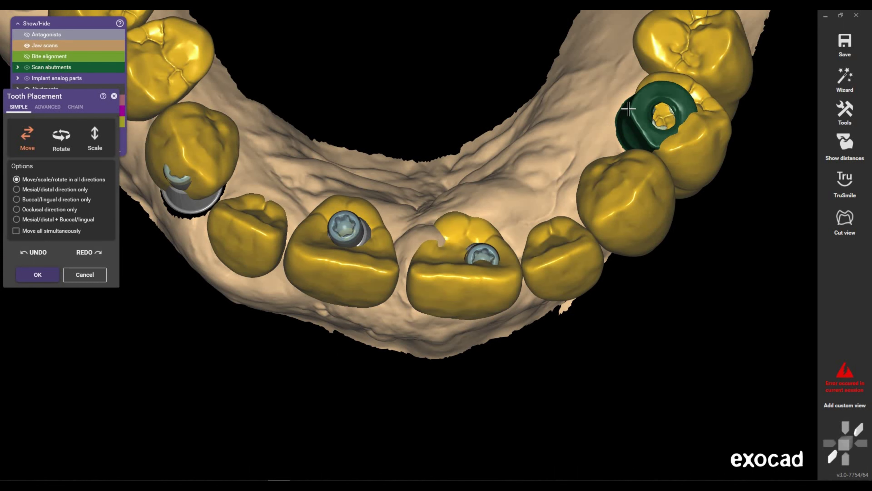
scroll(475, 192, down, 3)
scroll(475, 192, up, 2)
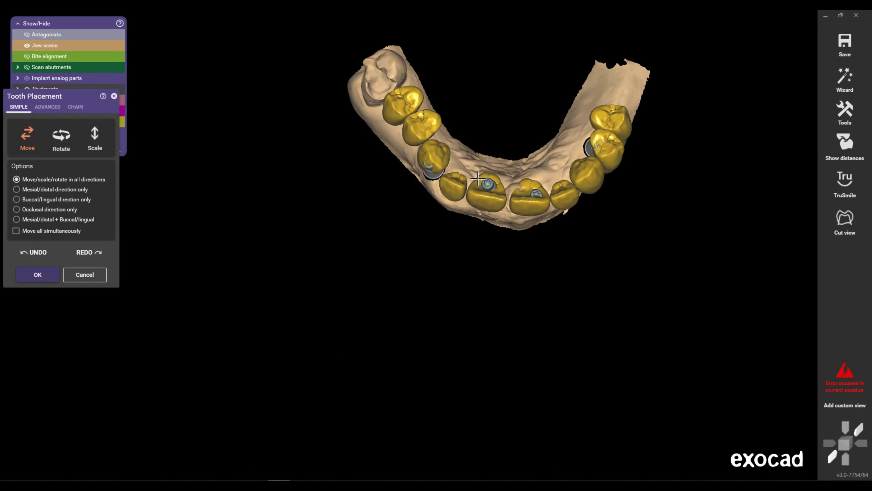
mouse_move(475, 192)
right_down()
mouse_move(463, 124)
mouse_move(551, 305)
right_up()
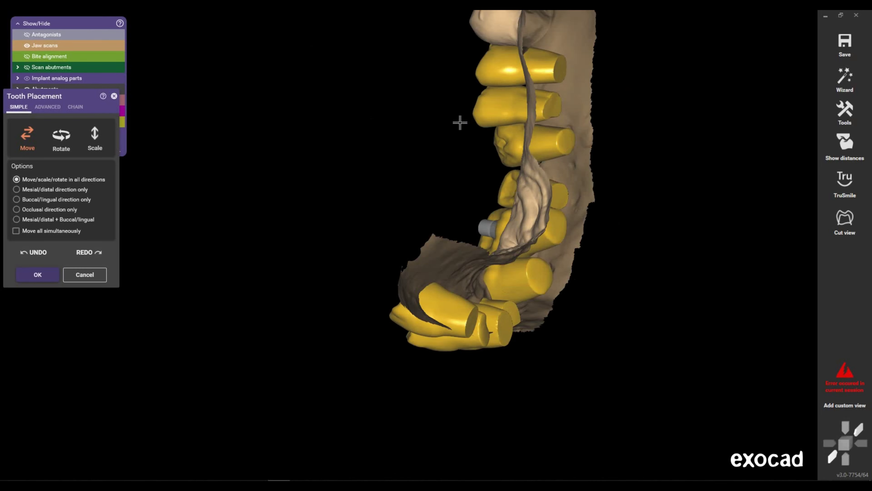
scroll(478, 228, up, 3)
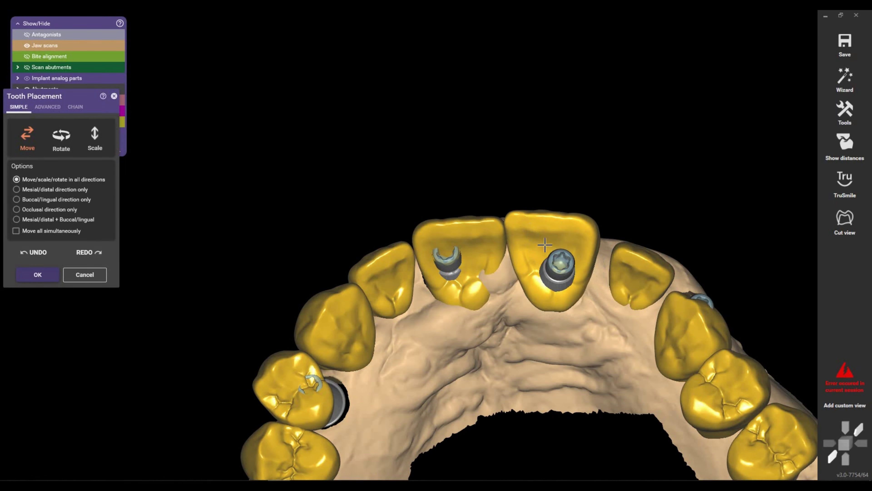
drag(466, 248, 459, 237)
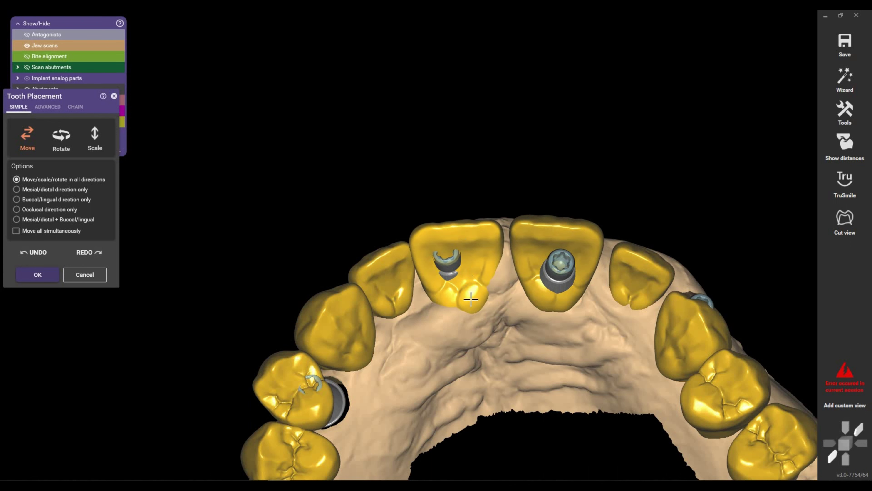
click(525, 259)
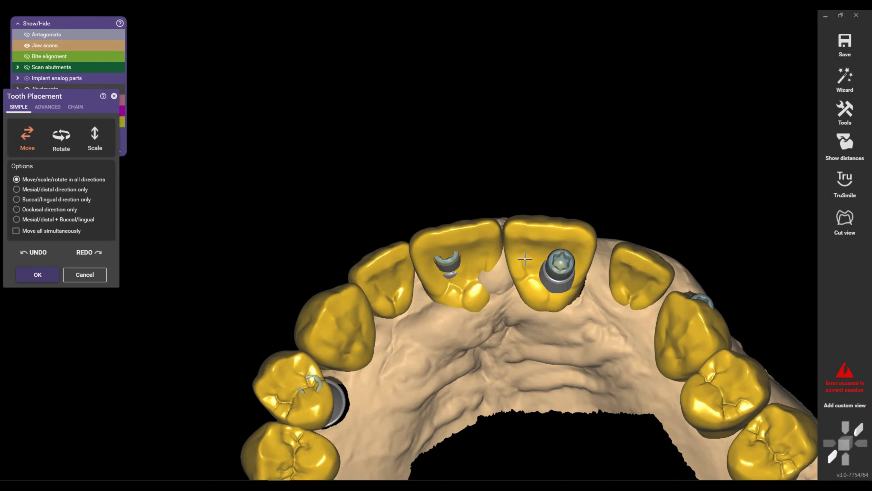
drag(525, 258, 527, 258)
- Slide the left molar and left canine crowns down the arch into position
right_drag(498, 272, 333, 447)
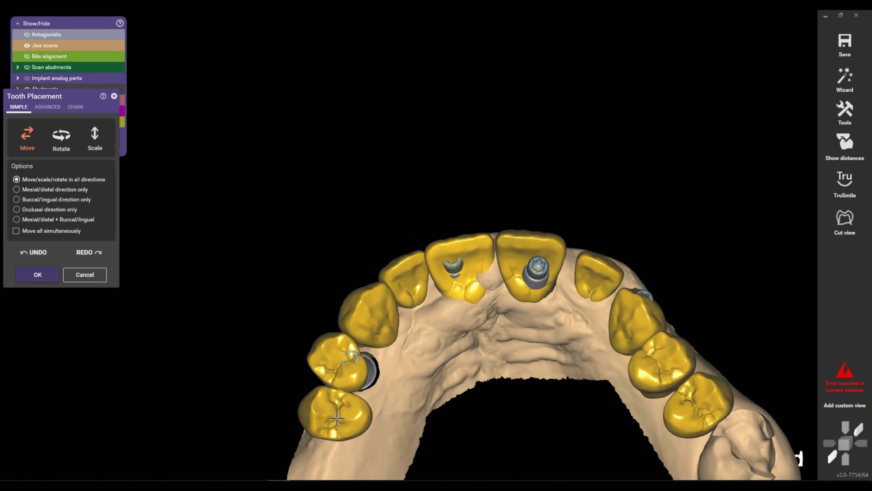
drag(333, 447, 334, 476)
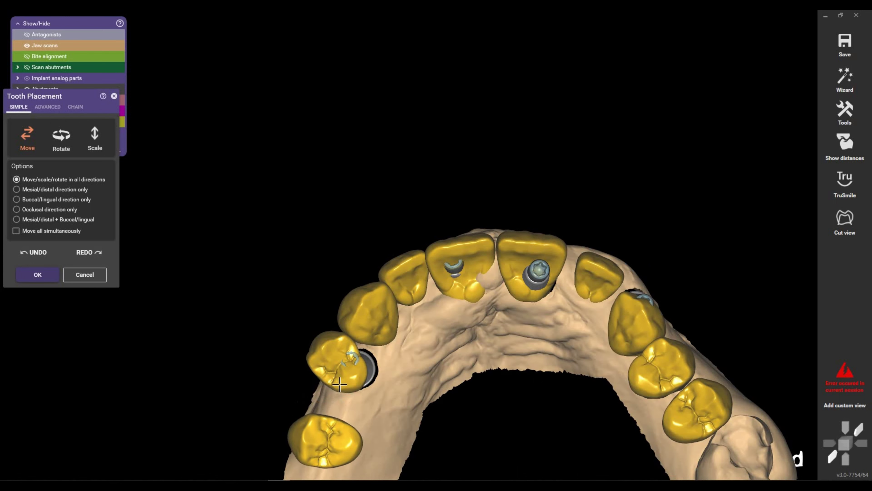
drag(339, 364, 338, 378)
drag(354, 320, 341, 363)
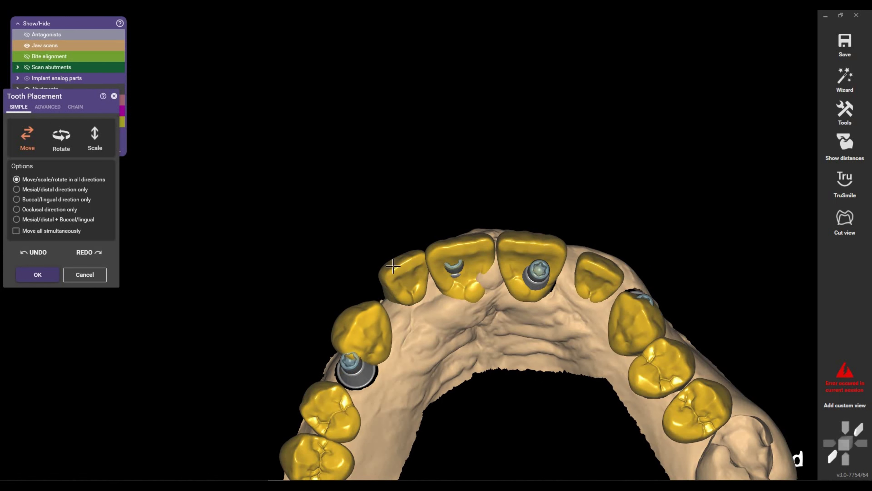
drag(393, 266, 389, 303)
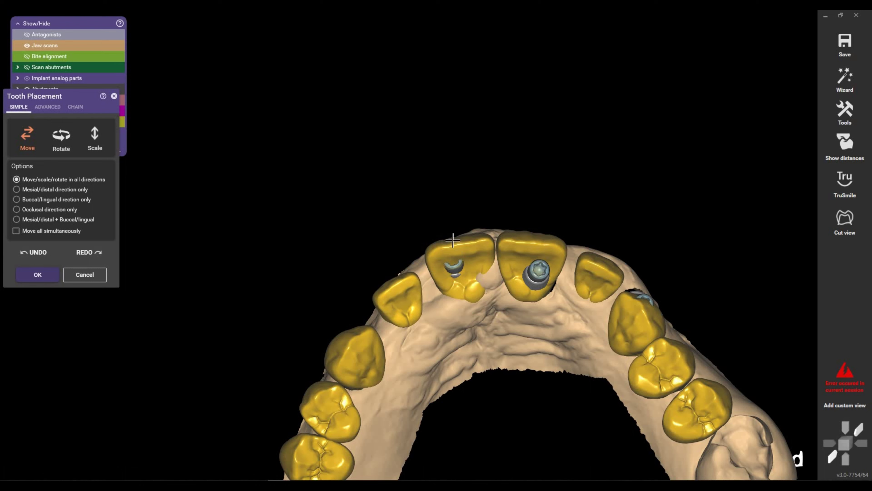
mouse_move(453, 240)
right_down()
mouse_move(442, 238)
mouse_move(495, 296)
mouse_move(481, 261)
right_up()
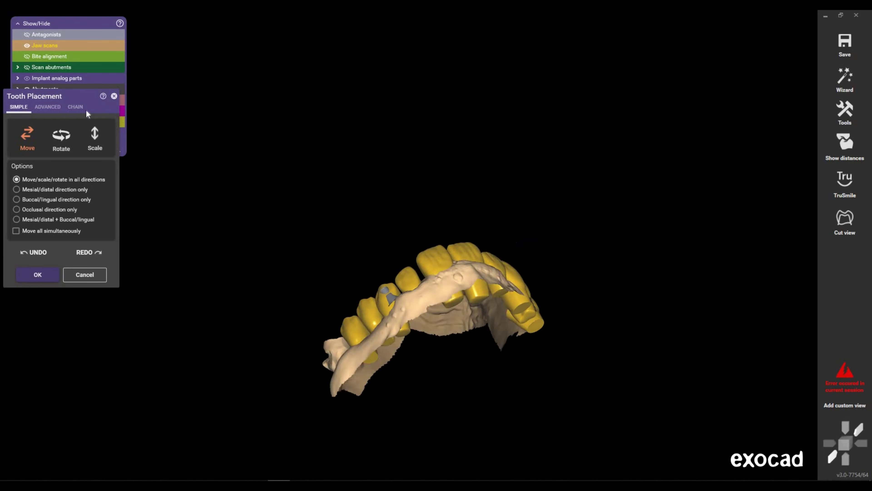
right_drag(87, 114, 70, 101)
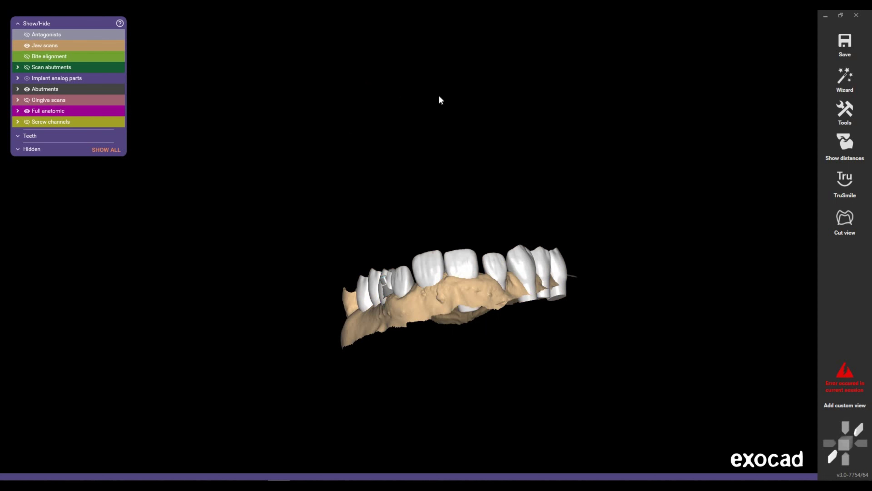
- Accept abutment bottoms with minimum top angle, then reopen Tooth Placement showing Min. thickness
right_click(423, 92)
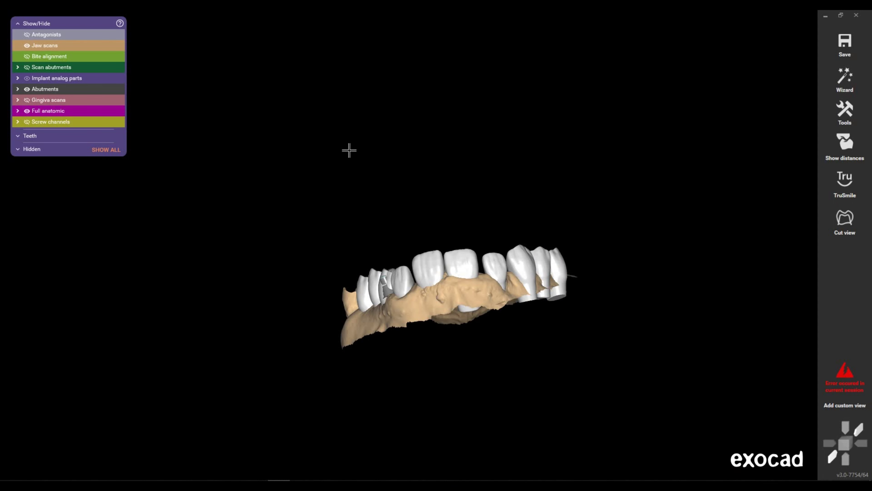
click(29, 275)
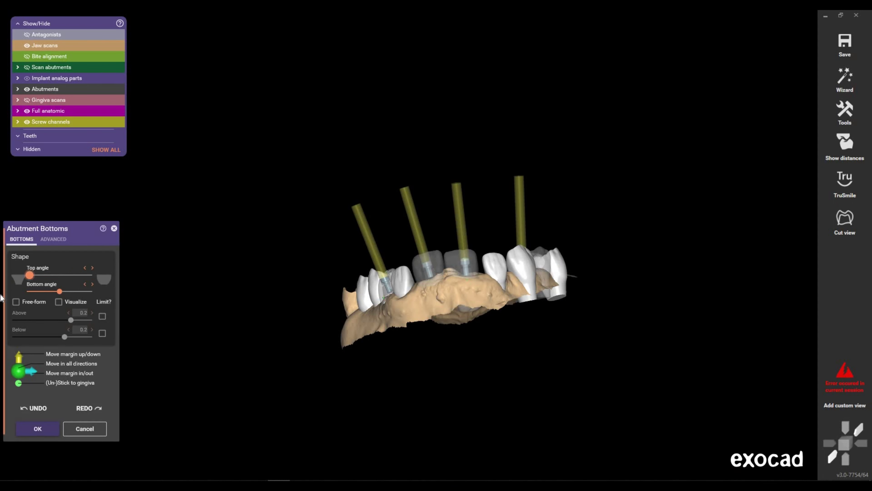
click(53, 239)
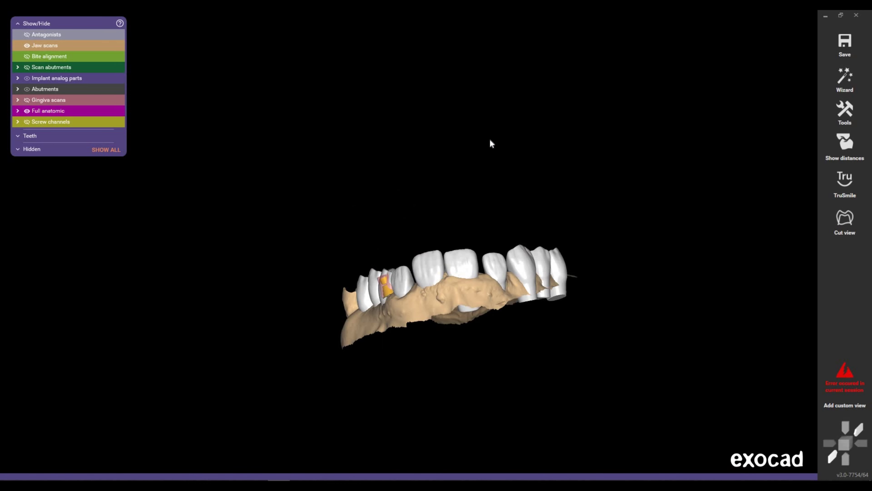
right_click(522, 149)
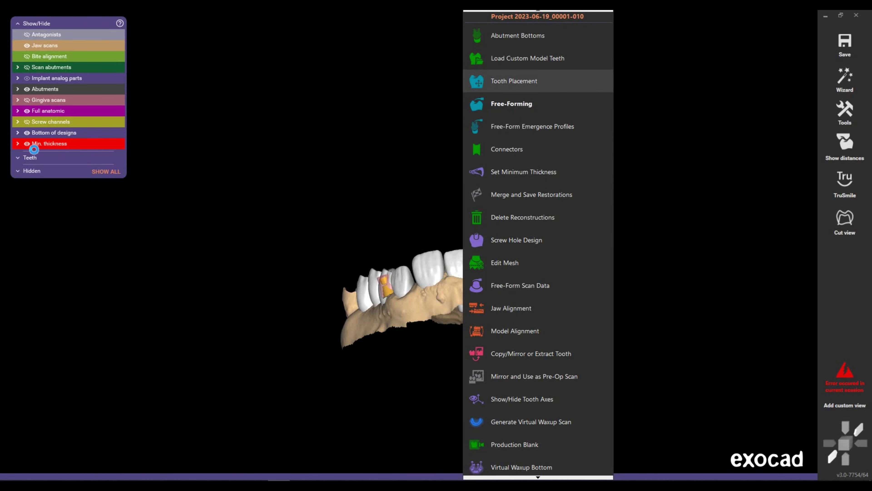
click(31, 147)
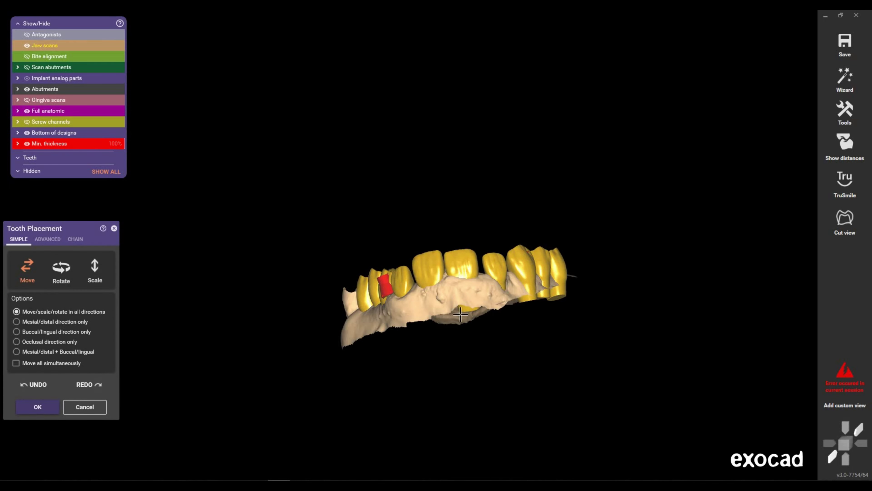
- Raise and nudge the central incisor crown, toggling the opposing jaw to check the bite
right_drag(467, 320, 399, 246)
scroll(399, 245, up, 5)
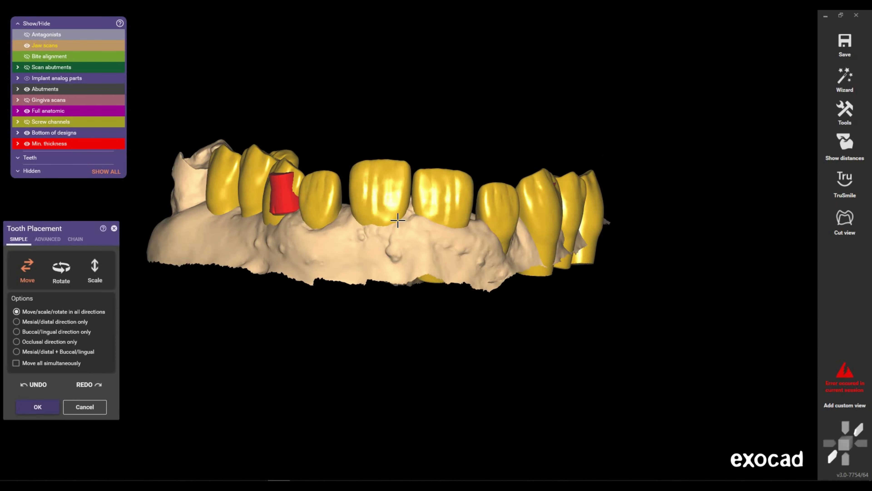
scroll(393, 189, up, 3)
drag(455, 175, 455, 178)
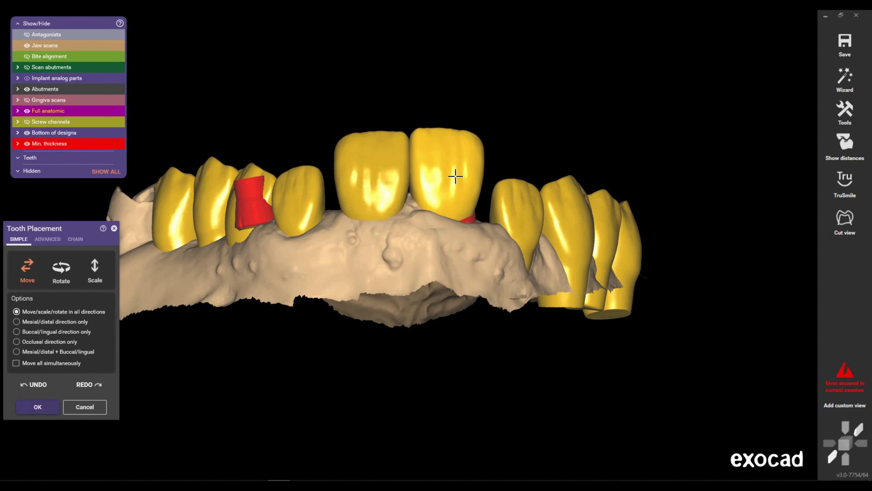
key(a)
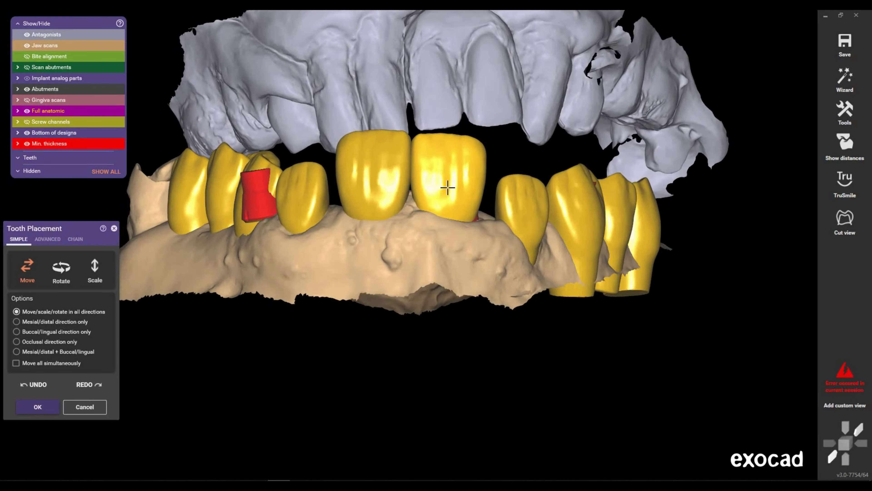
drag(380, 193, 389, 149)
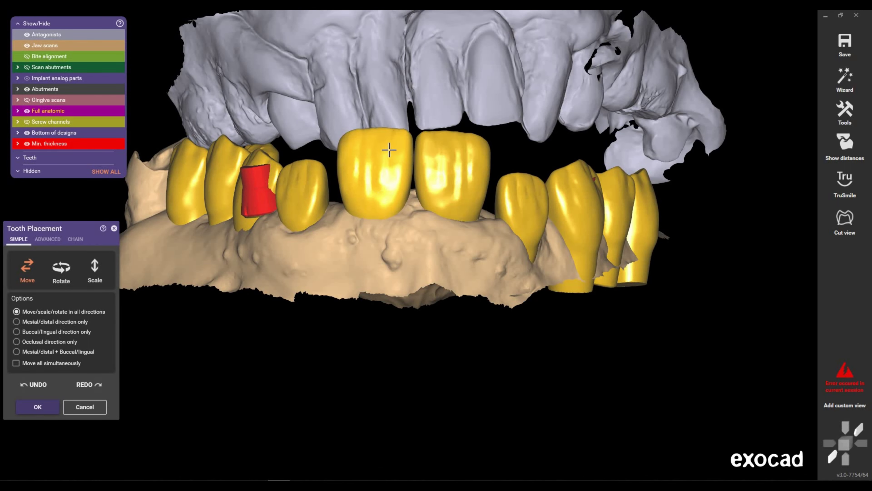
mouse_move(413, 110)
right_down()
mouse_move(444, 240)
mouse_move(386, 216)
right_up()
key(a)
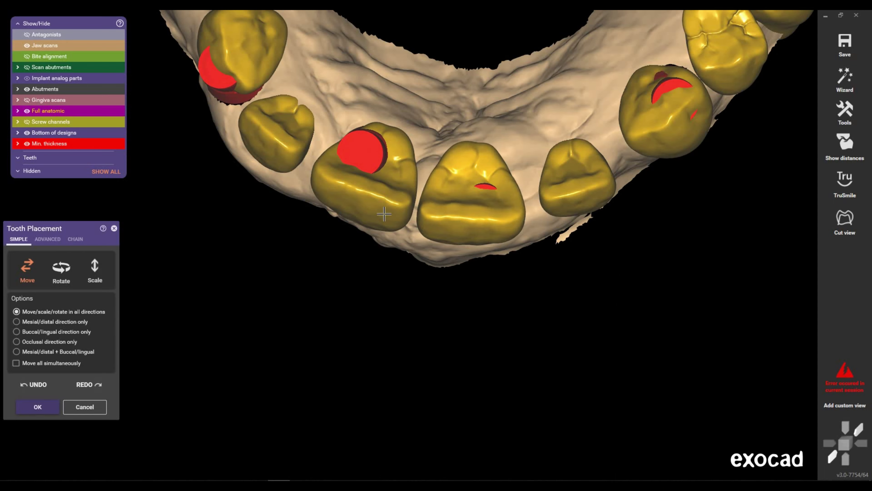
drag(386, 215, 387, 215)
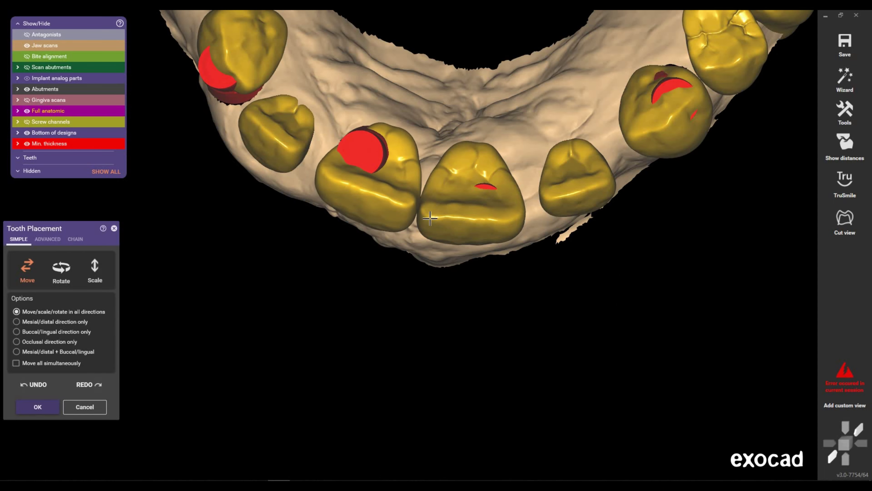
right_drag(430, 218, 441, 148)
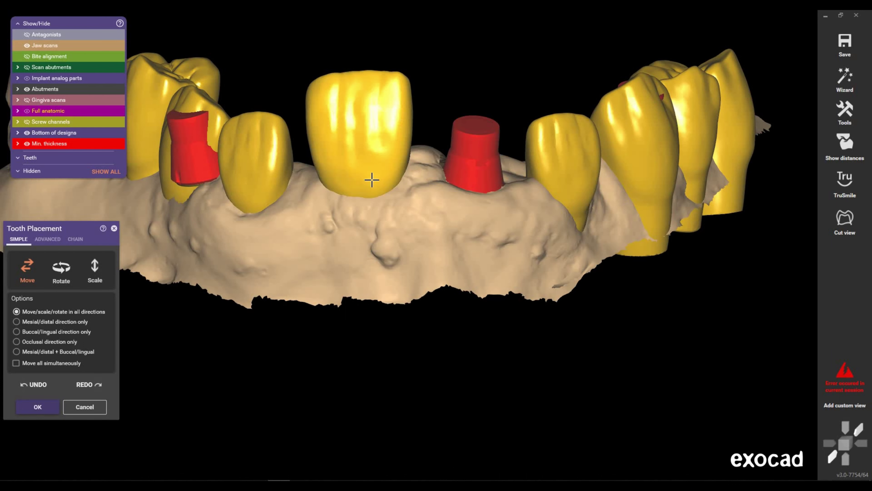
- Shift the right central incisor right and raise the left central incisor, checking from below
mouse_move(371, 179)
right_down()
mouse_move(427, 166)
mouse_move(440, 193)
right_up()
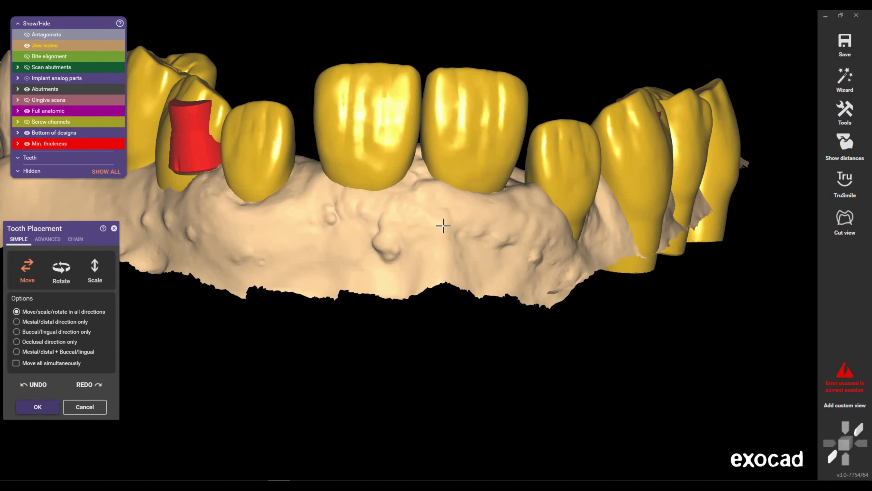
right_drag(444, 226, 456, 231)
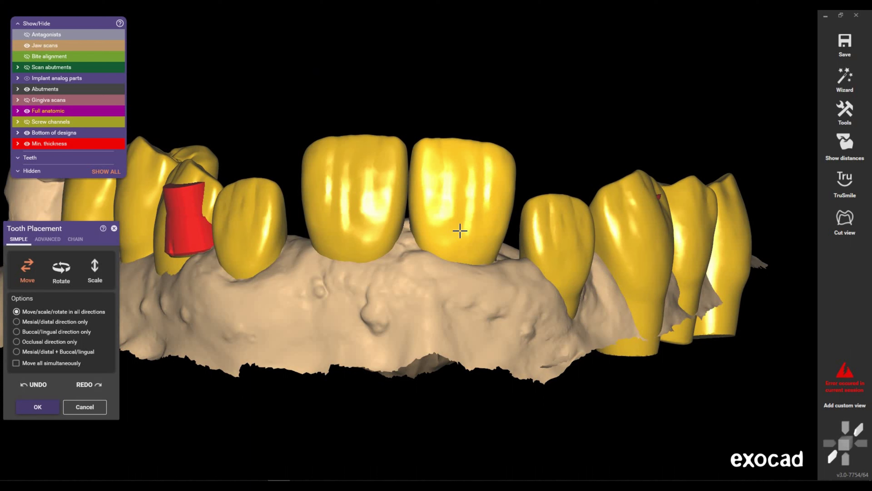
drag(460, 231, 460, 216)
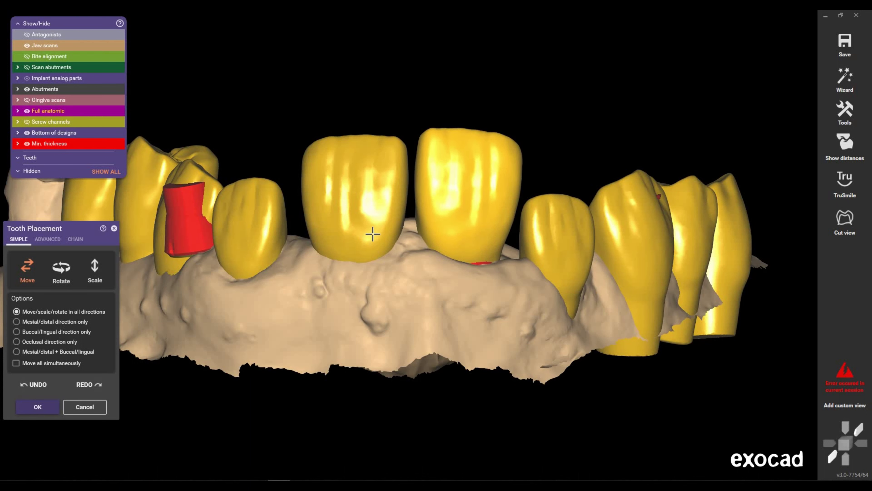
drag(372, 234, 375, 159)
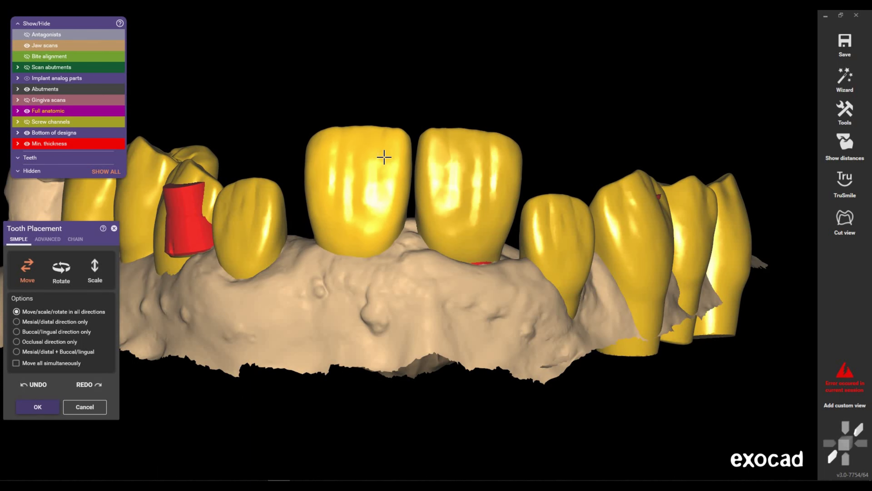
right_drag(482, 144, 474, 149)
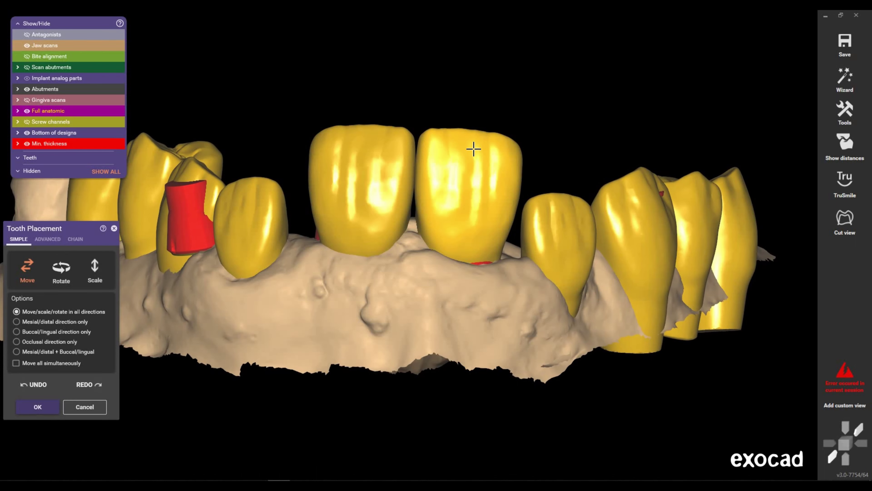
right_drag(460, 196, 449, 262)
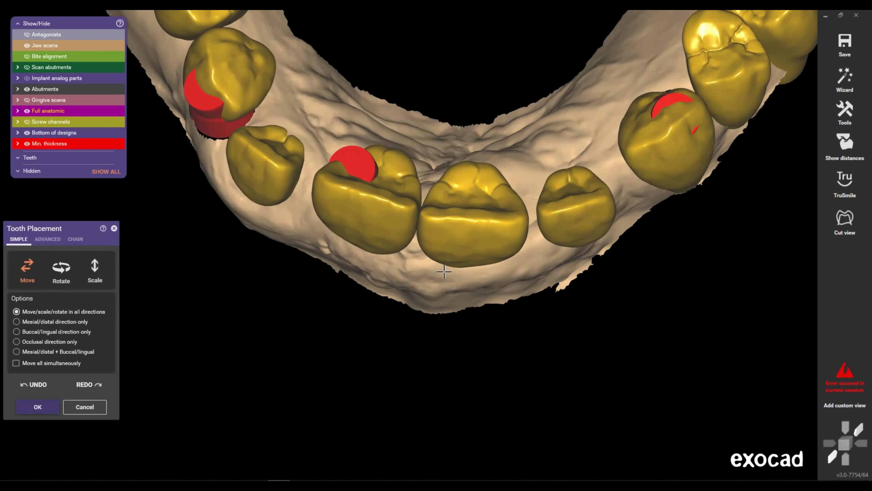
scroll(449, 262, up, 2)
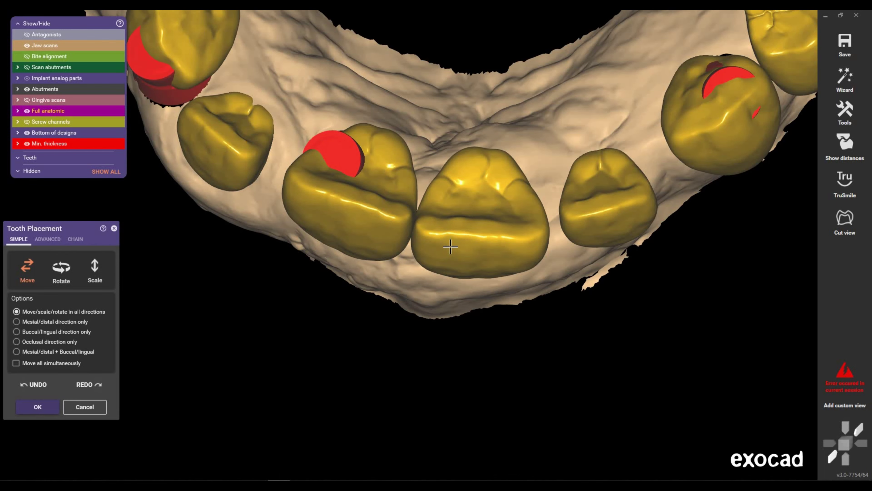
right_drag(450, 247, 395, 186)
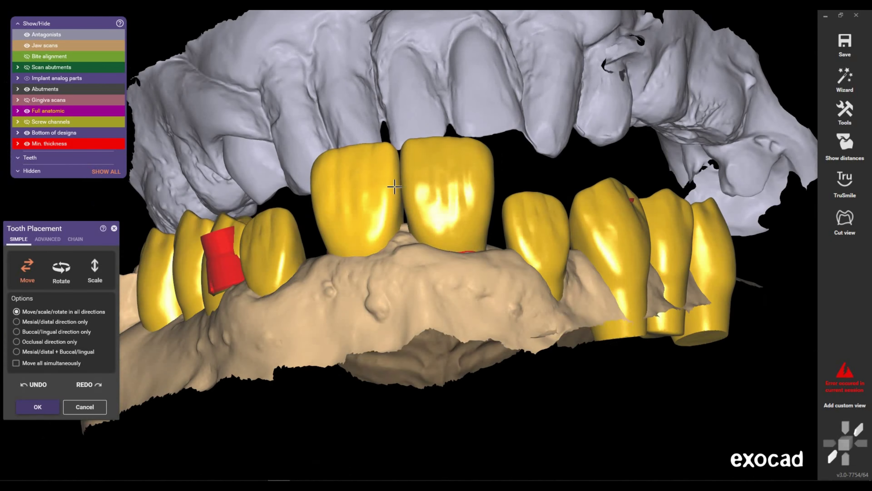
scroll(383, 187, up, 2)
scroll(383, 185, up, 2)
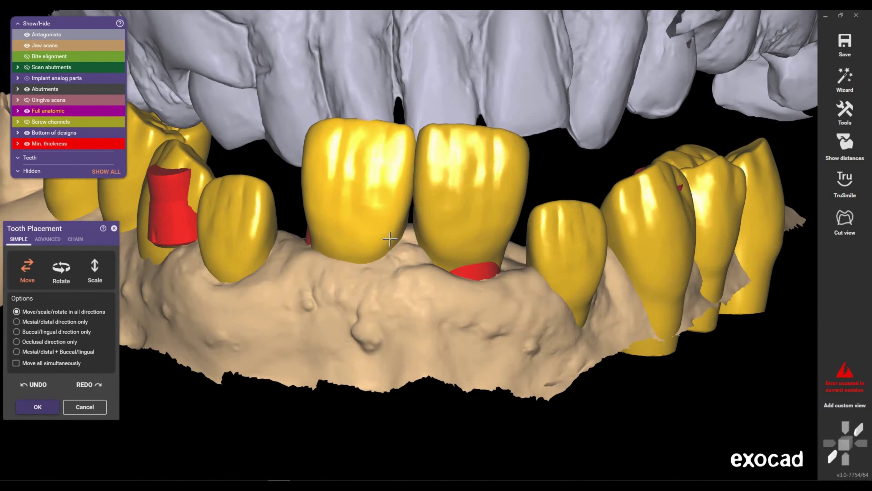
- Shift the left central crown down-left and fine-tune both incisors' positions on the arch
right_drag(408, 208, 344, 218)
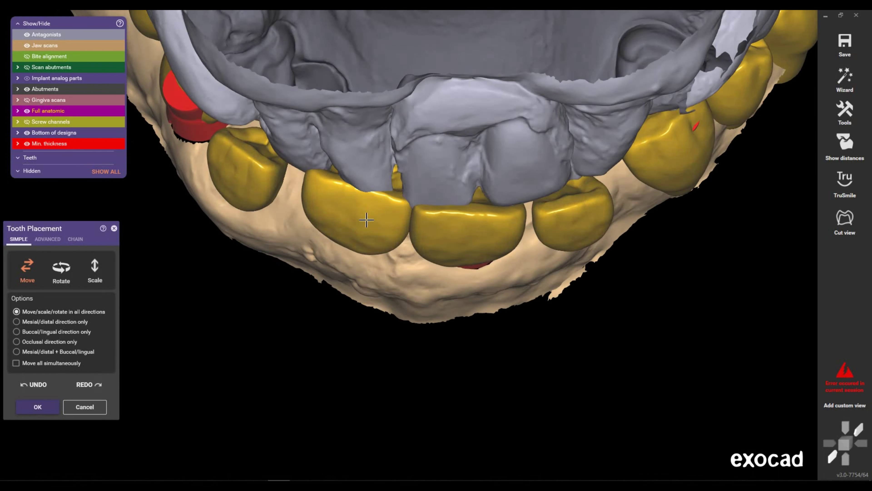
drag(343, 218, 340, 224)
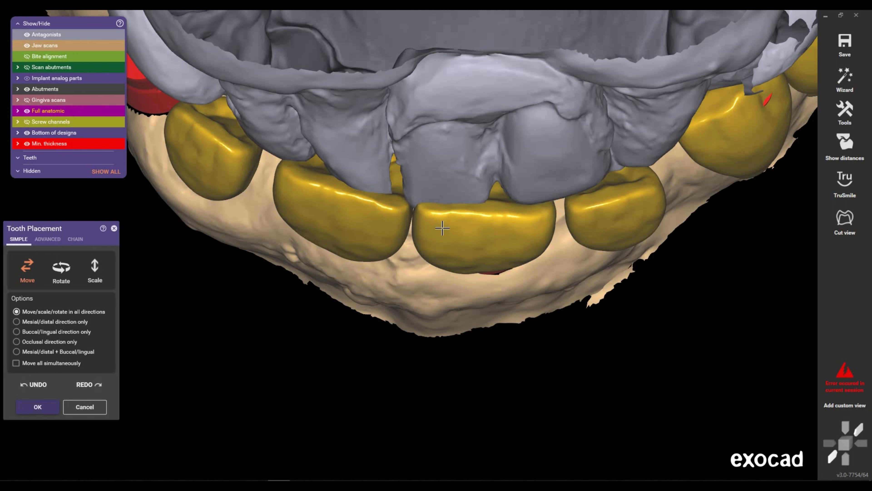
right_drag(456, 223, 456, 122)
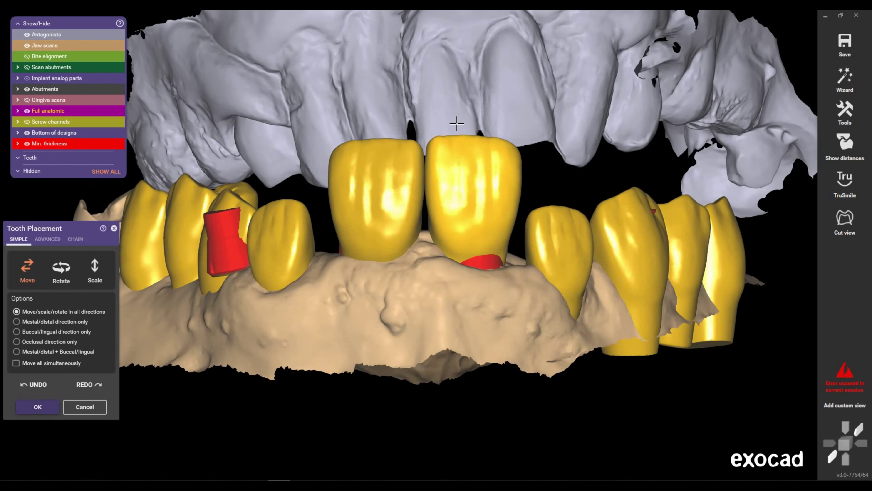
scroll(381, 178, up, 2)
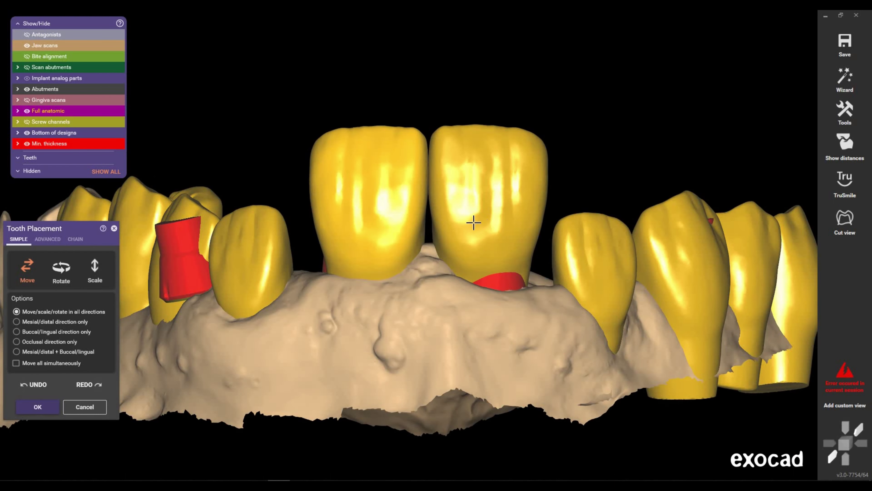
scroll(474, 223, down, 2)
right_drag(471, 241, 470, 279)
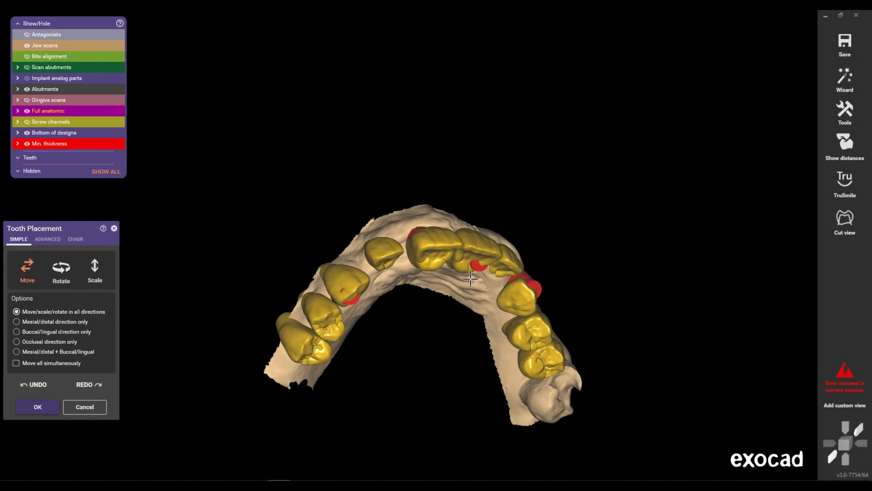
scroll(470, 279, up, 1)
scroll(454, 248, up, 2)
scroll(433, 216, up, 2)
scroll(417, 187, up, 1)
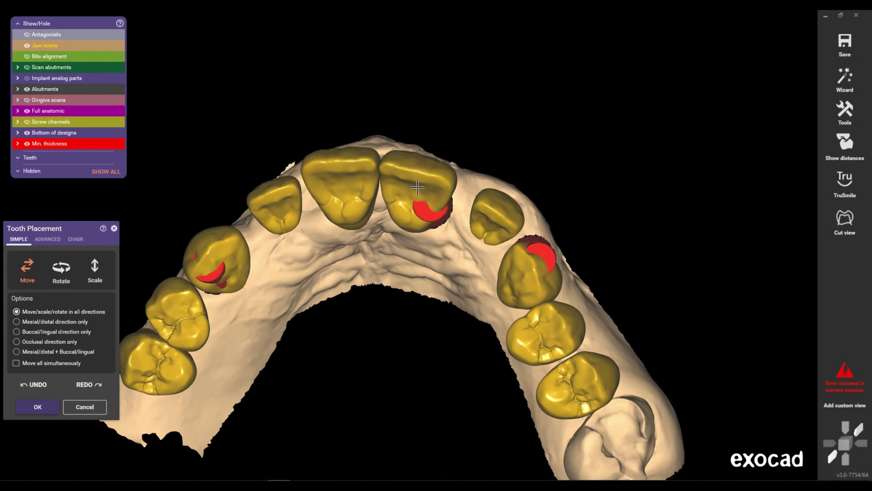
scroll(417, 187, up, 1)
scroll(418, 189, up, 2)
scroll(420, 193, up, 1)
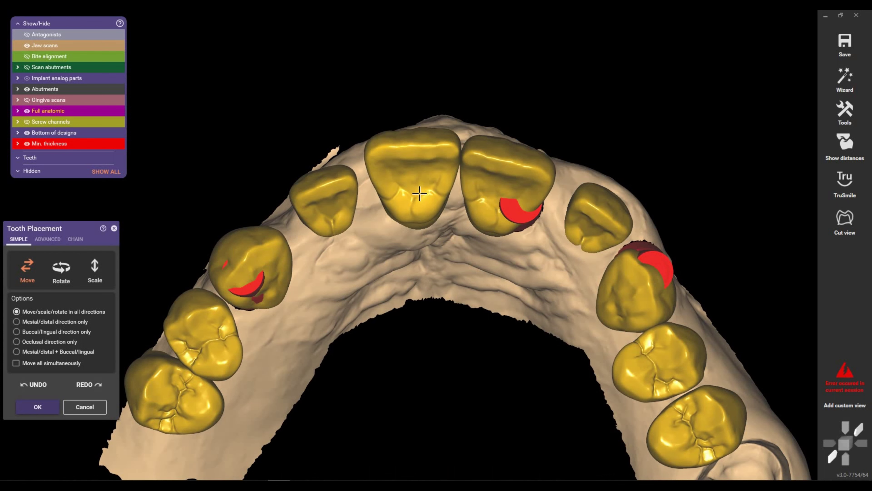
drag(419, 194, 420, 195)
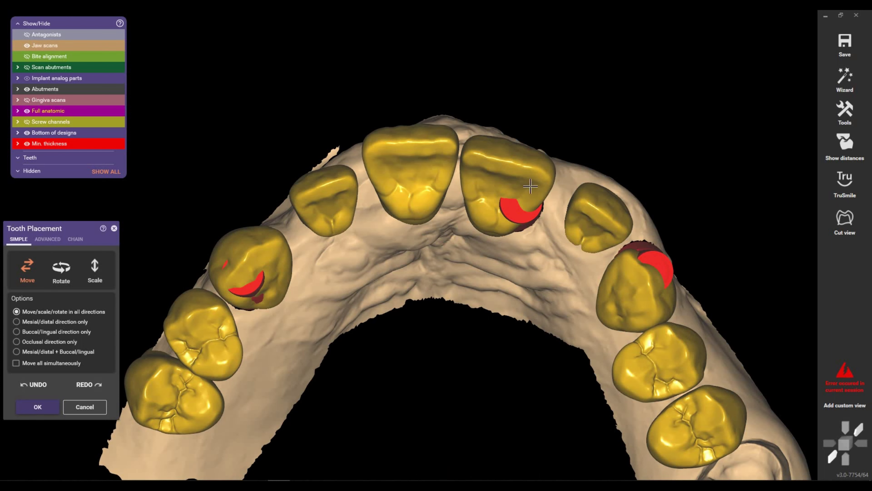
drag(527, 180, 532, 174)
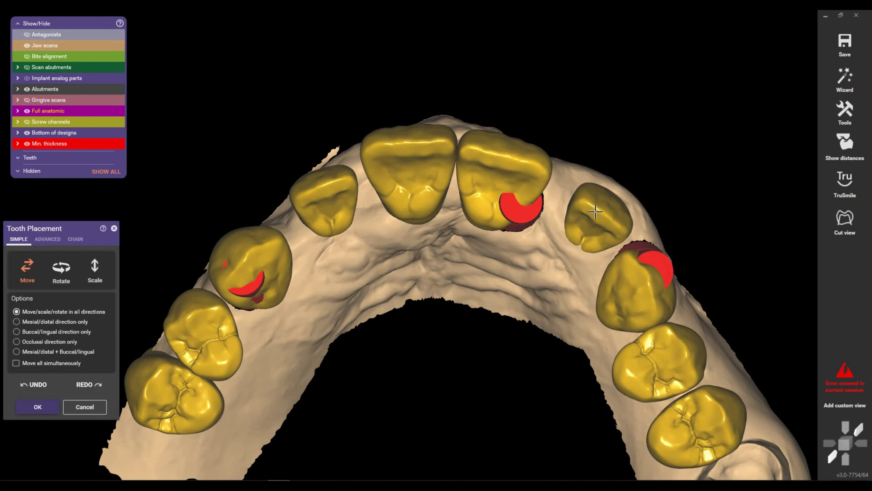
mouse_move(596, 212)
right_down()
mouse_move(474, 354)
mouse_move(484, 161)
right_up()
middle_drag(484, 160, 396, 112)
- Nudge the left and right central incisor crowns slightly into line
scroll(395, 113, up, 2)
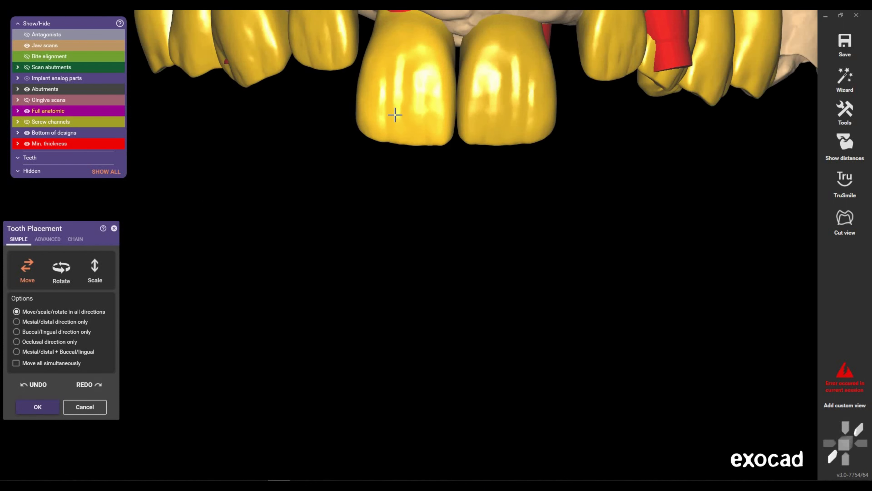
scroll(395, 115, up, 1)
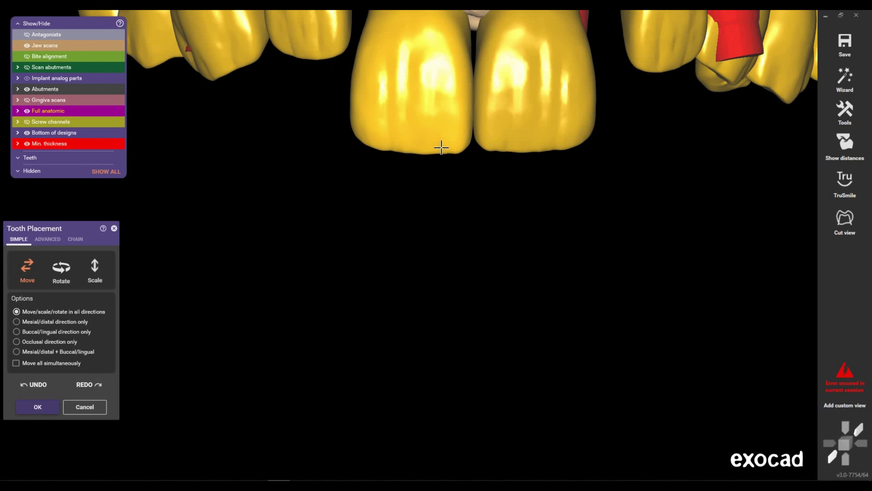
drag(405, 132, 408, 137)
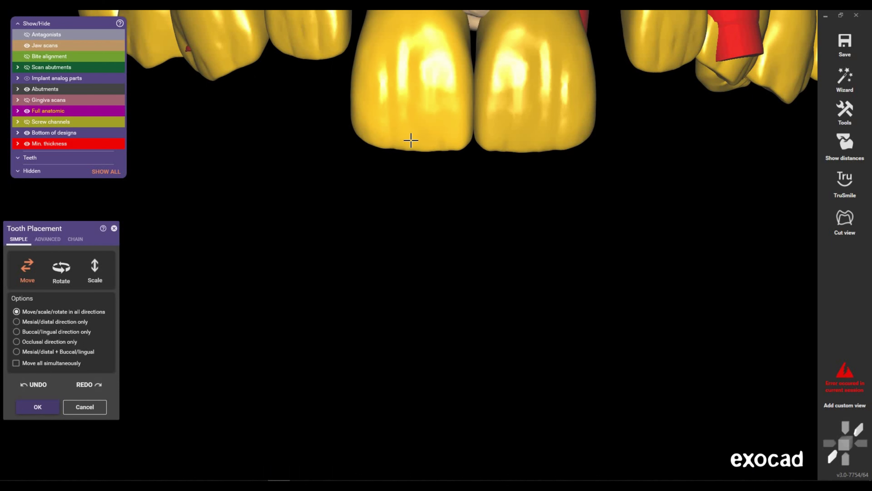
right_drag(536, 136, 563, 143)
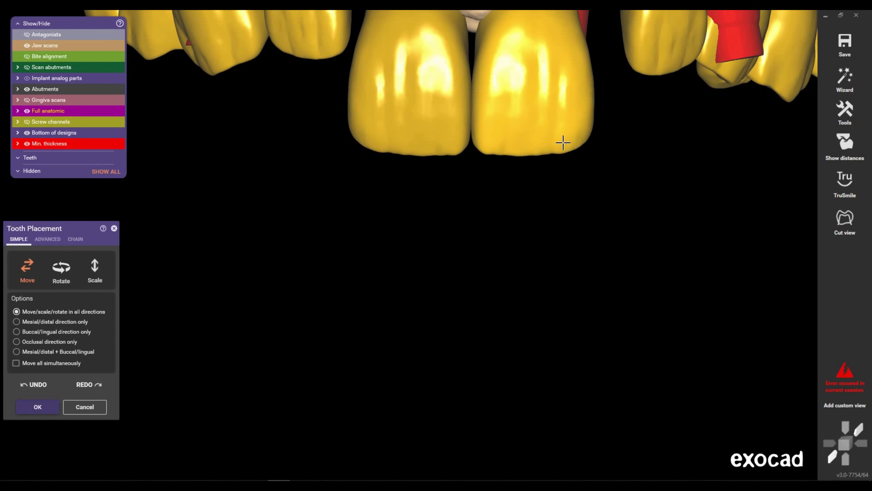
drag(565, 145, 561, 148)
- Orbit the arch from below, the biting side and the cheek side to inspect the incisors
mouse_move(552, 128)
right_down()
mouse_move(522, 140)
mouse_move(518, 175)
mouse_move(473, 280)
mouse_move(448, 302)
mouse_move(341, 262)
mouse_move(372, 260)
right_up()
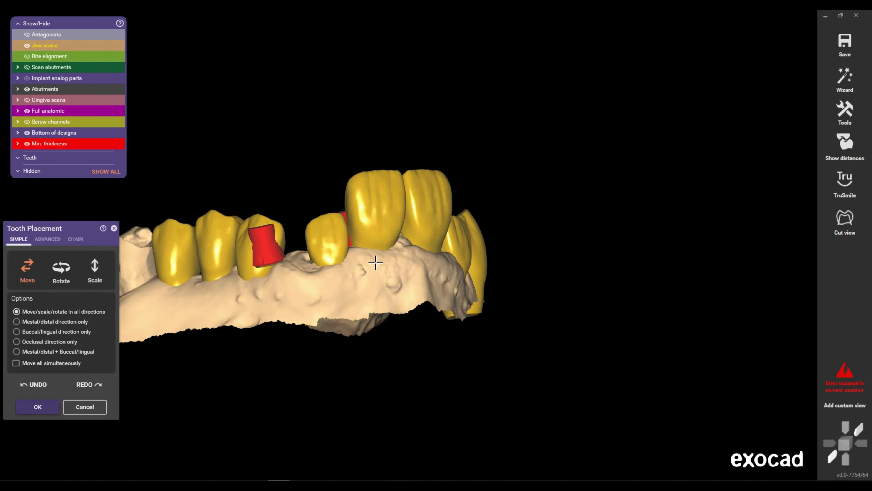
scroll(374, 247, up, 3)
scroll(384, 220, up, 3)
scroll(383, 187, up, 2)
scroll(390, 192, up, 2)
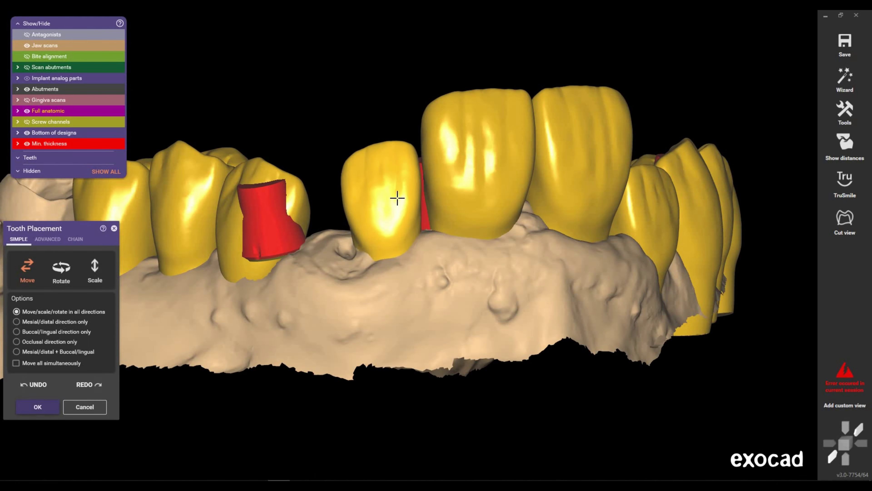
mouse_move(397, 198)
right_down()
mouse_move(378, 218)
mouse_move(399, 201)
mouse_move(415, 153)
right_up()
right_drag(401, 190, 397, 203)
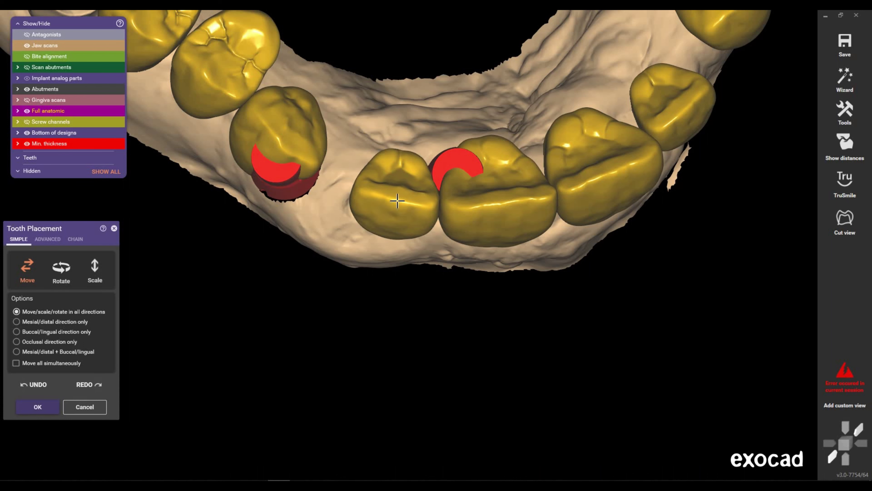
mouse_move(325, 188)
right_down()
mouse_move(429, 163)
mouse_move(450, 173)
mouse_move(436, 150)
right_up()
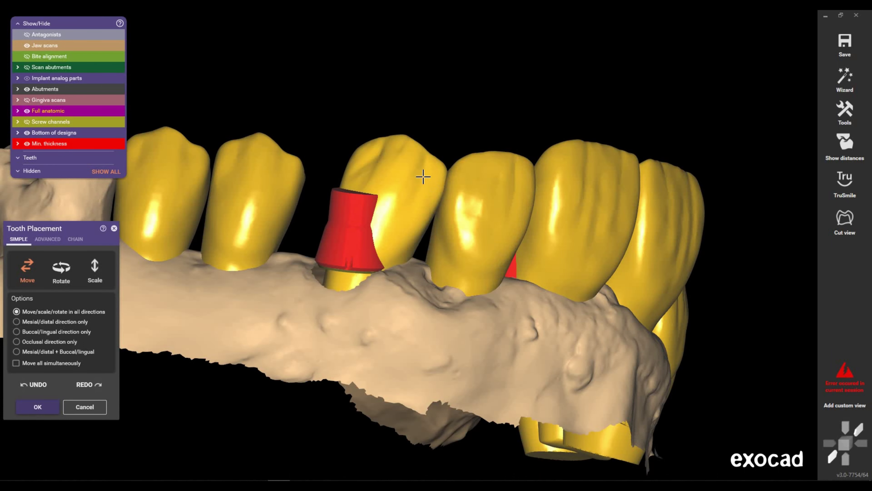
right_drag(432, 202, 397, 283)
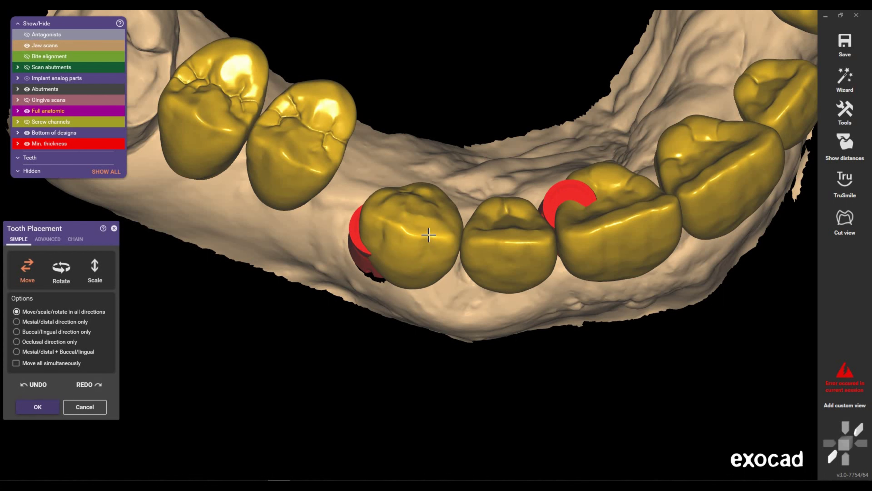
right_drag(429, 235, 397, 255)
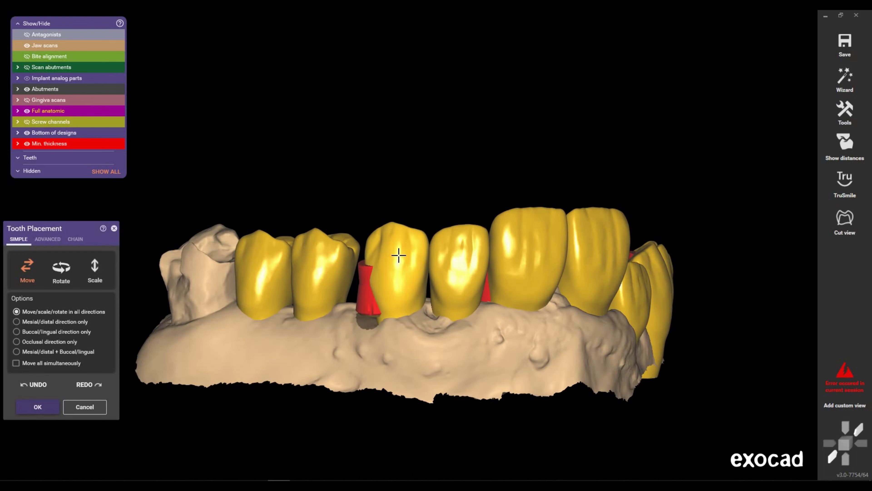
right_drag(470, 266, 463, 258)
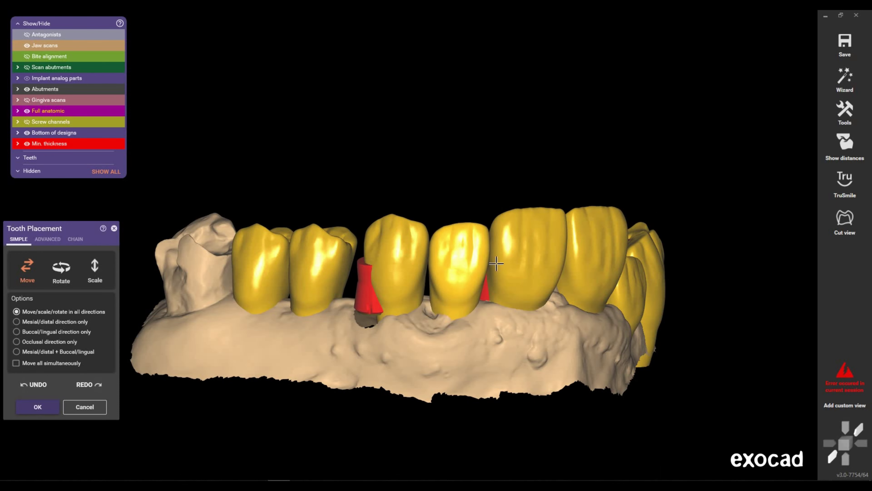
right_drag(407, 235, 424, 227)
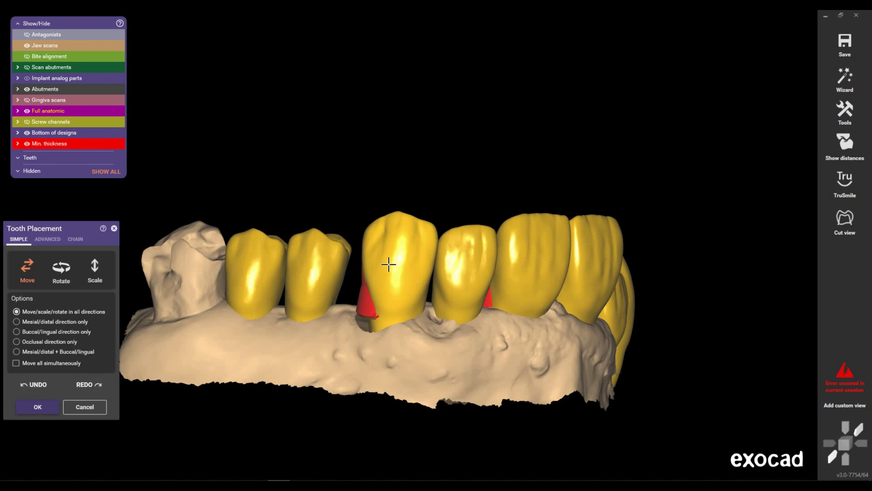
right_drag(388, 264, 535, 295)
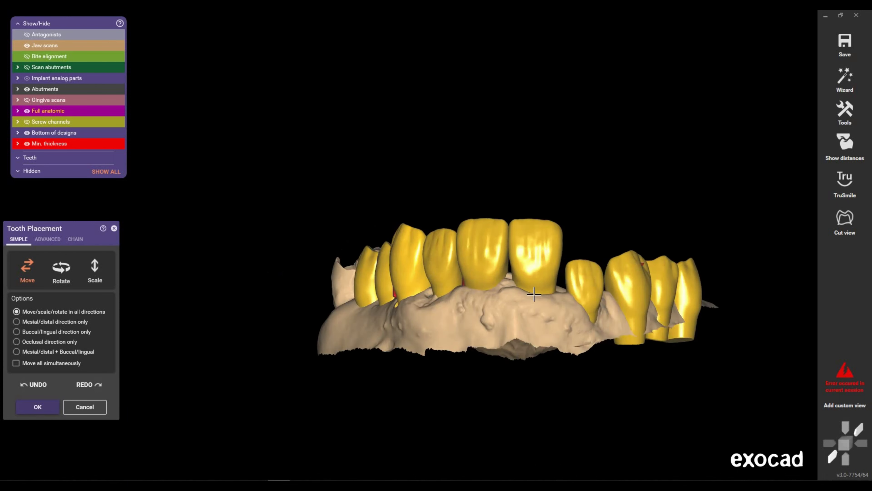
scroll(584, 256, up, 2)
scroll(580, 238, up, 2)
scroll(542, 221, up, 2)
scroll(550, 206, up, 2)
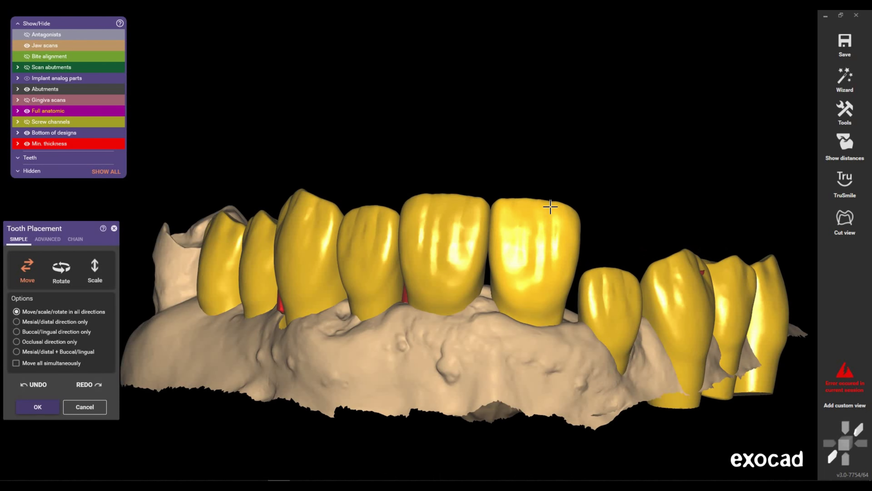
right_drag(550, 206, 551, 207)
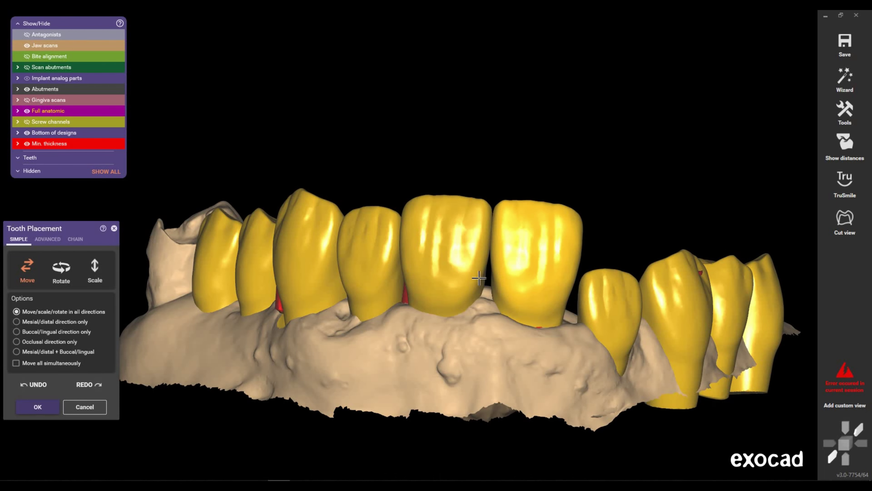
mouse_move(479, 278)
right_down()
mouse_move(403, 247)
mouse_move(465, 206)
right_up()
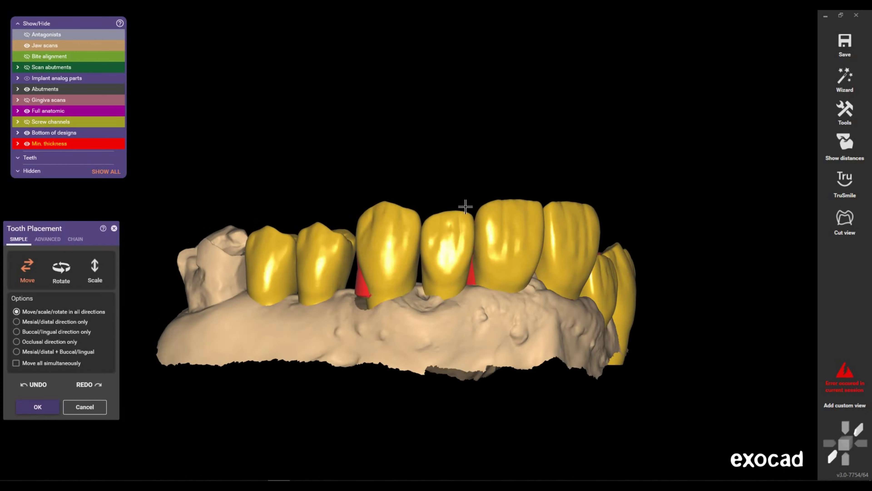
scroll(466, 207, up, 1)
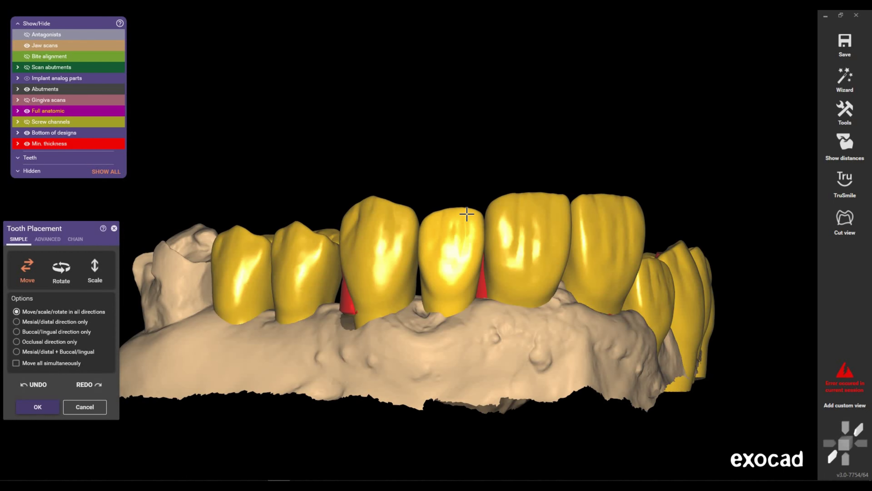
- Move a back crown along the ridge and adjust the rearmost crown's position and tilt
mouse_move(295, 276)
right_down()
mouse_move(401, 256)
mouse_move(402, 220)
right_up()
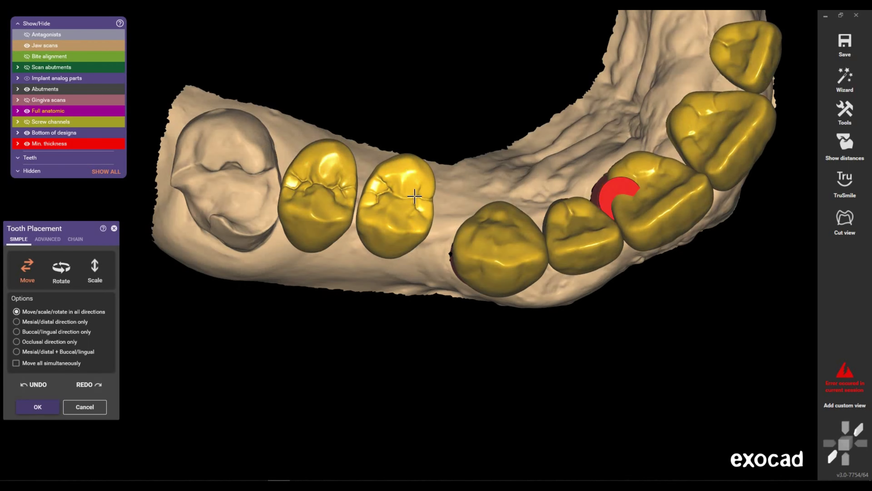
drag(418, 235, 422, 255)
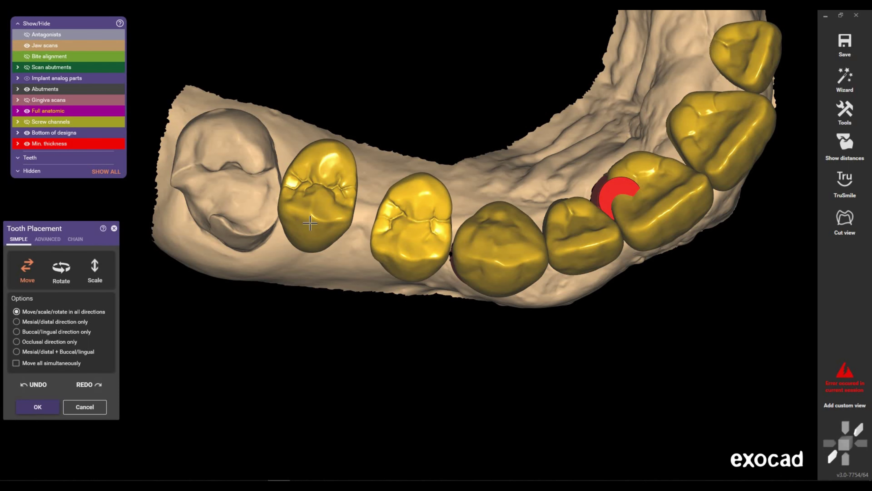
drag(310, 223, 328, 242)
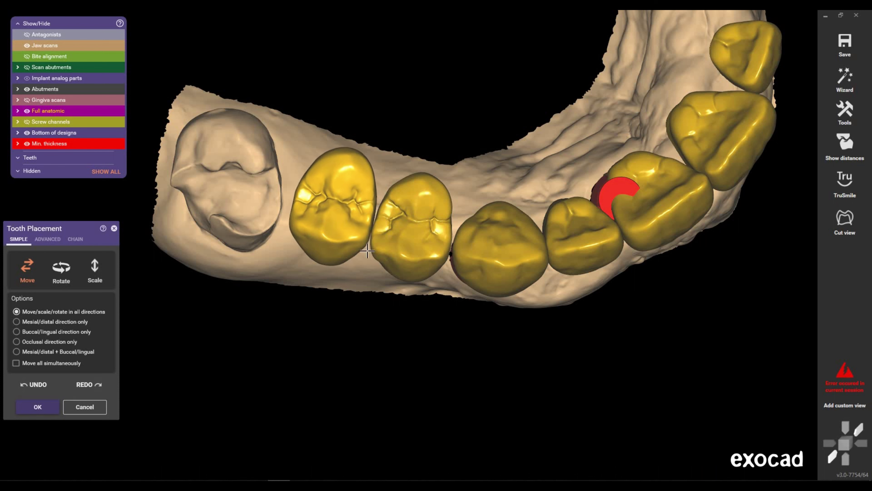
mouse_move(367, 251)
mouse_down()
mouse_move(355, 238)
mouse_move(390, 239)
mouse_up()
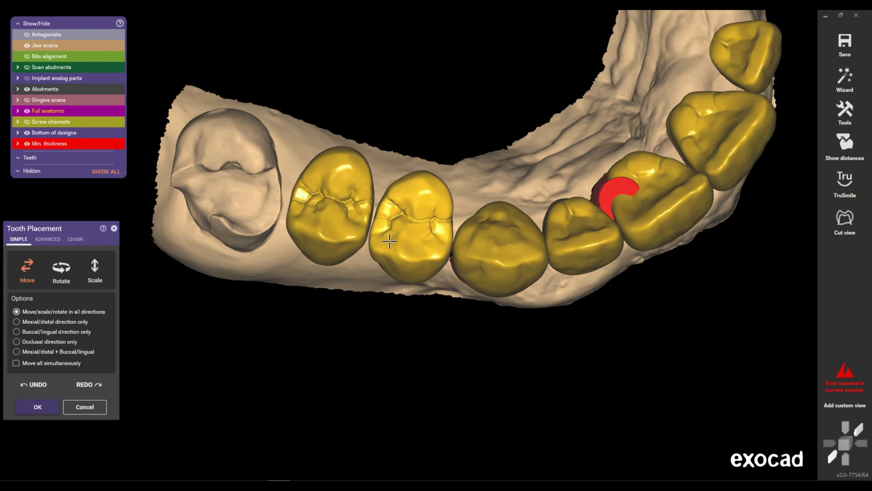
key(Down)
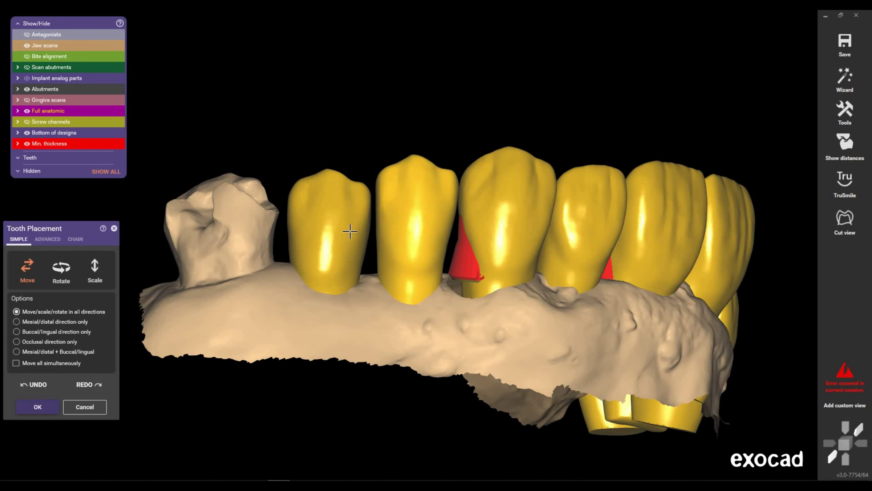
drag(350, 231, 360, 257)
key(Up)
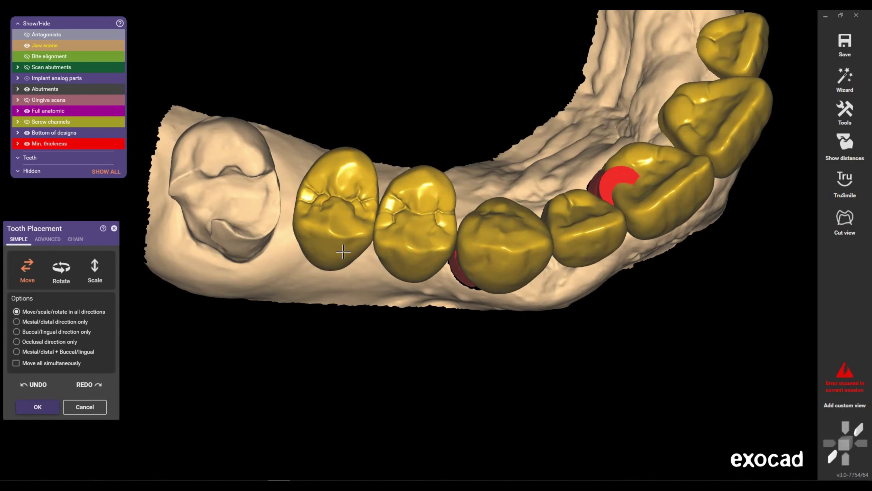
right_drag(385, 263, 399, 263)
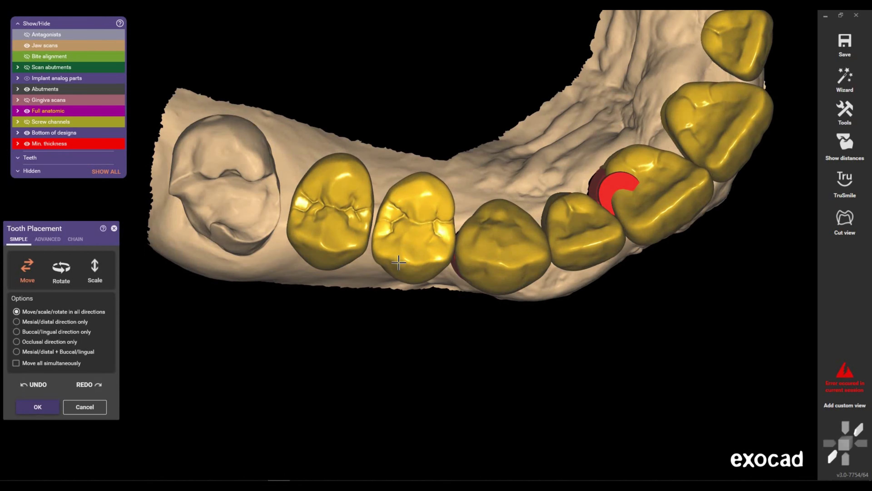
drag(335, 244, 335, 244)
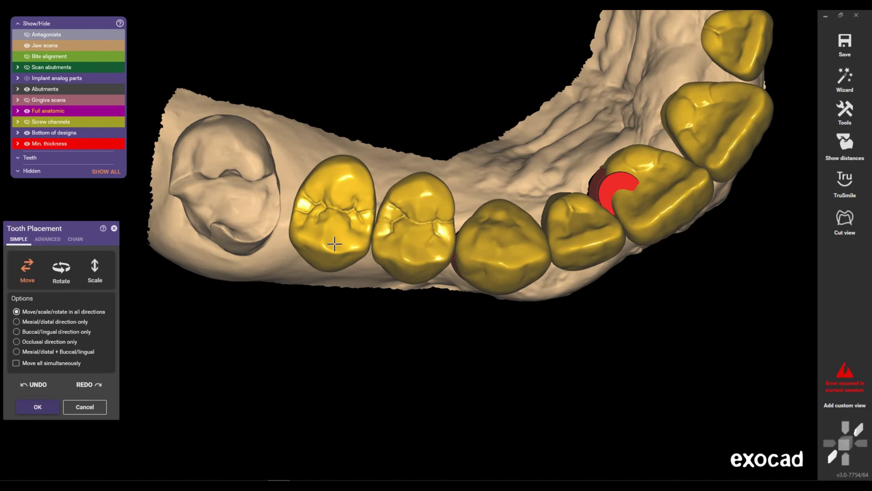
- Nudge the rearmost, second and fourth back crowns slightly left into an even line
right_drag(443, 207, 331, 214)
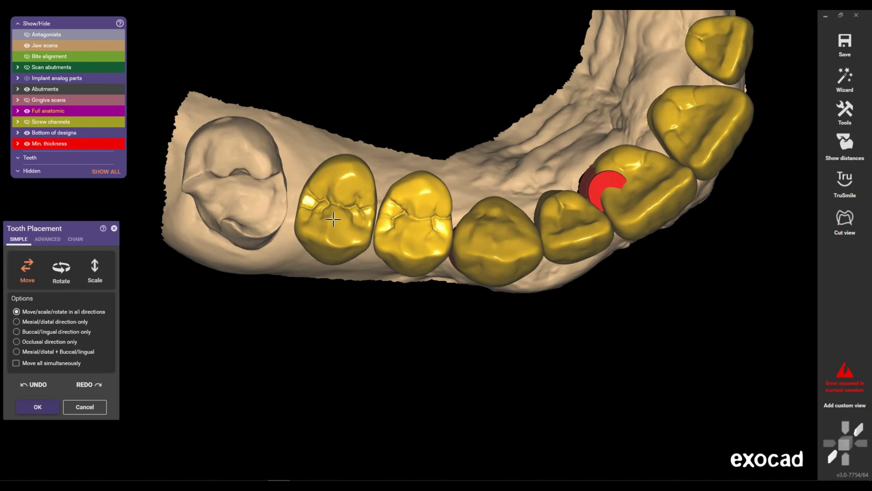
scroll(330, 218, up, 2)
drag(330, 219, 326, 217)
drag(400, 236, 397, 234)
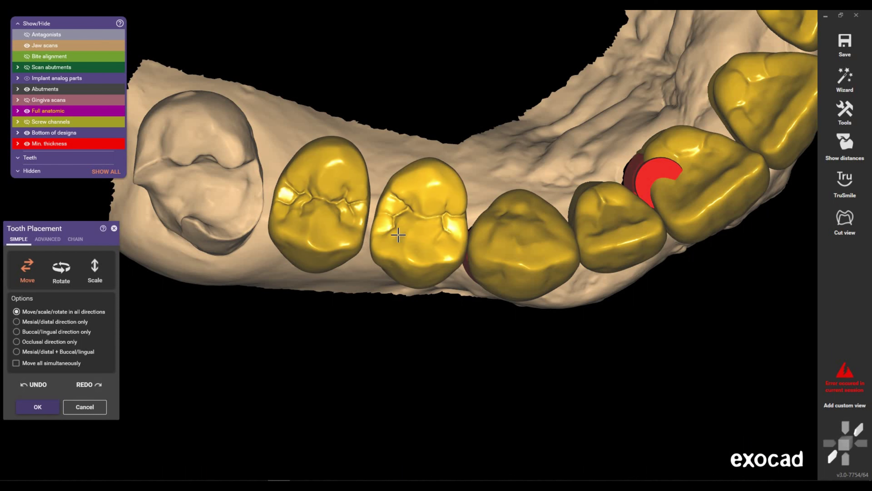
right_drag(470, 263, 482, 259)
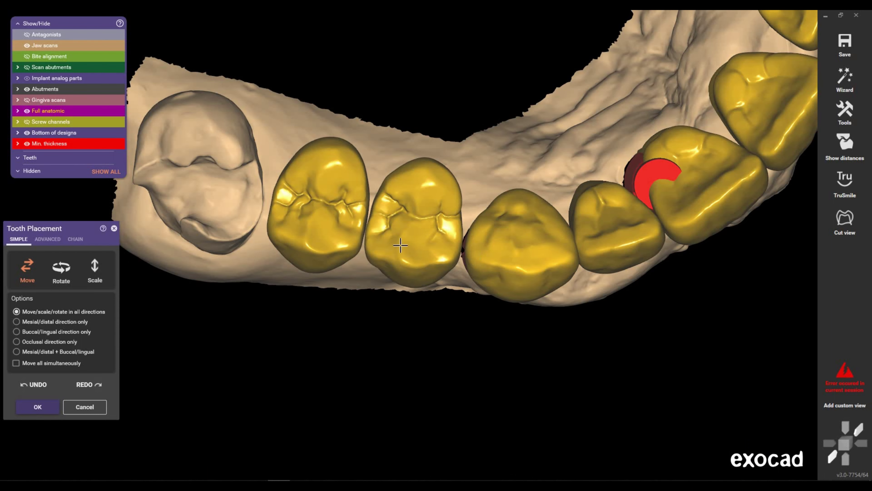
drag(319, 220, 312, 220)
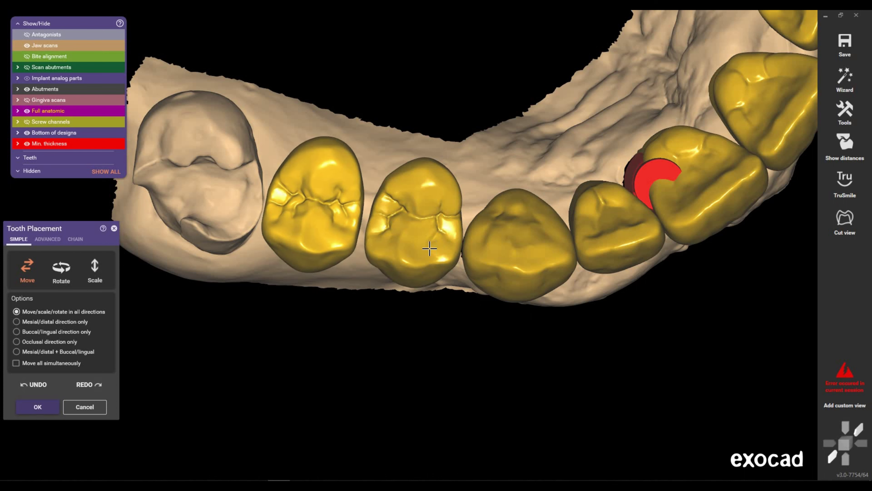
drag(429, 248, 426, 247)
click(508, 257)
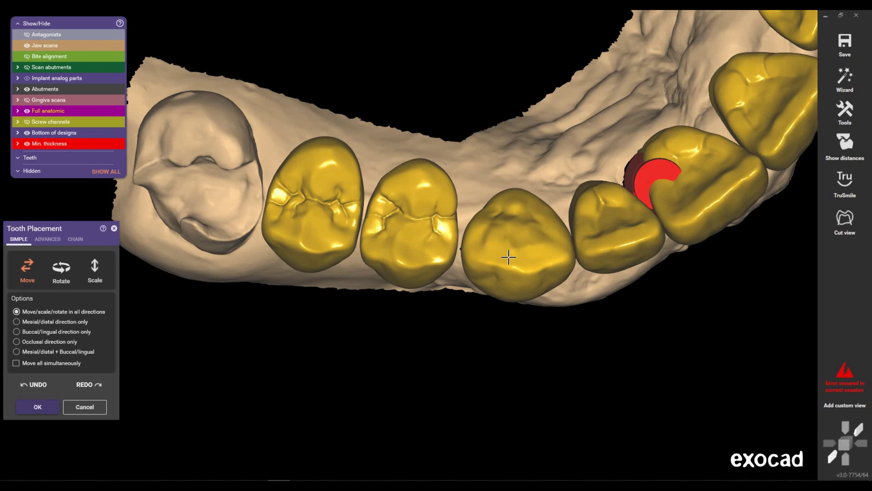
click(585, 263)
right_drag(586, 261, 597, 203)
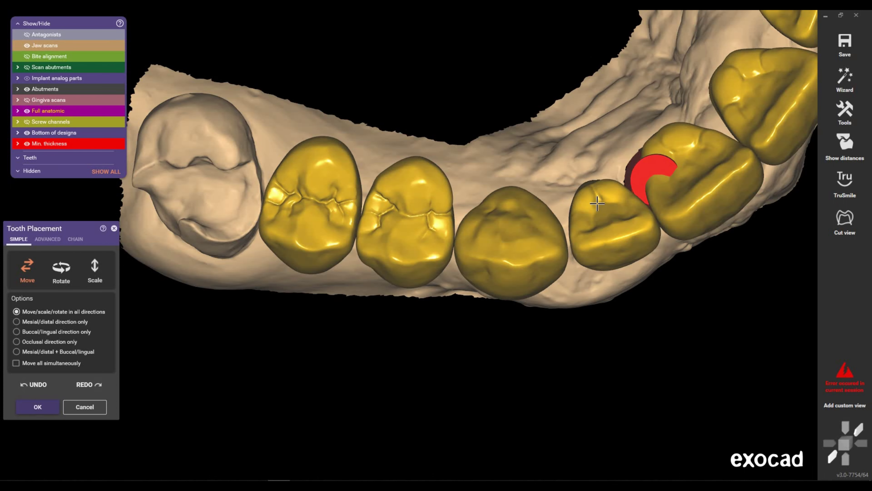
drag(594, 204, 590, 205)
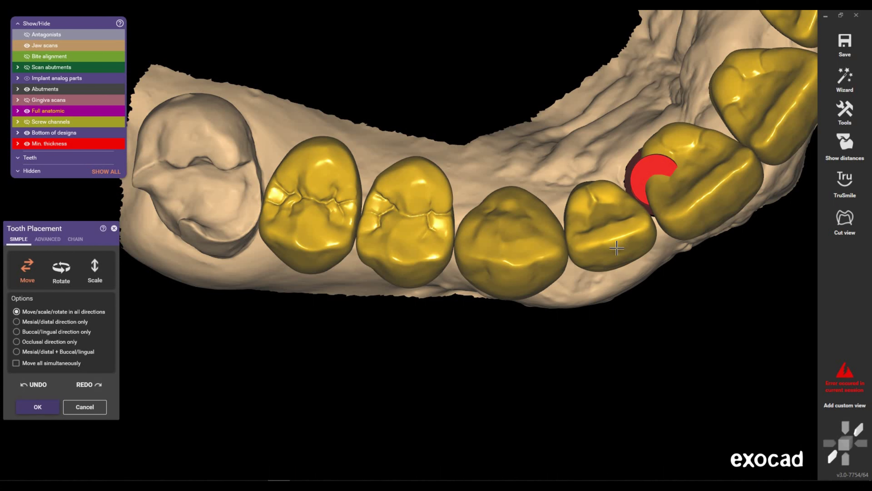
mouse_move(629, 238)
right_down()
mouse_move(623, 264)
mouse_move(389, 228)
mouse_move(452, 197)
mouse_move(477, 255)
right_up()
- Reposition the crown beside the red minimum-thickness marker
scroll(467, 189, up, 3)
scroll(468, 184, up, 3)
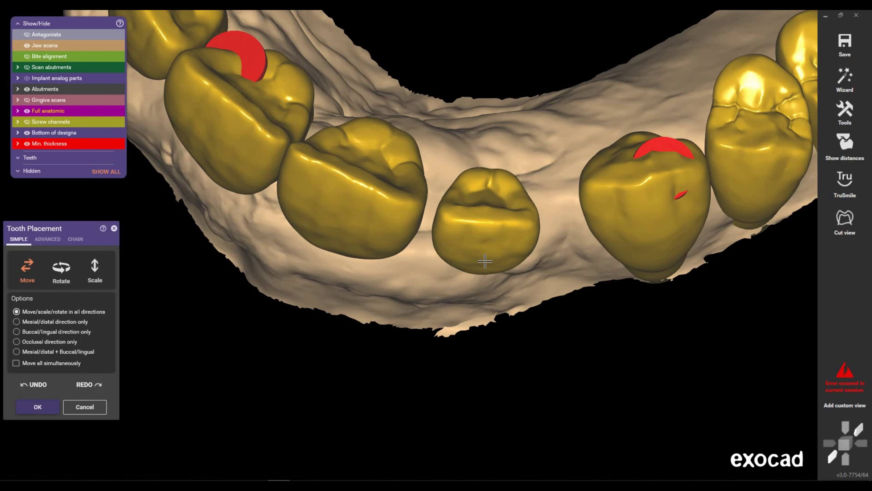
mouse_move(472, 242)
right_down()
mouse_move(459, 197)
mouse_move(473, 245)
right_up()
scroll(474, 246, up, 2)
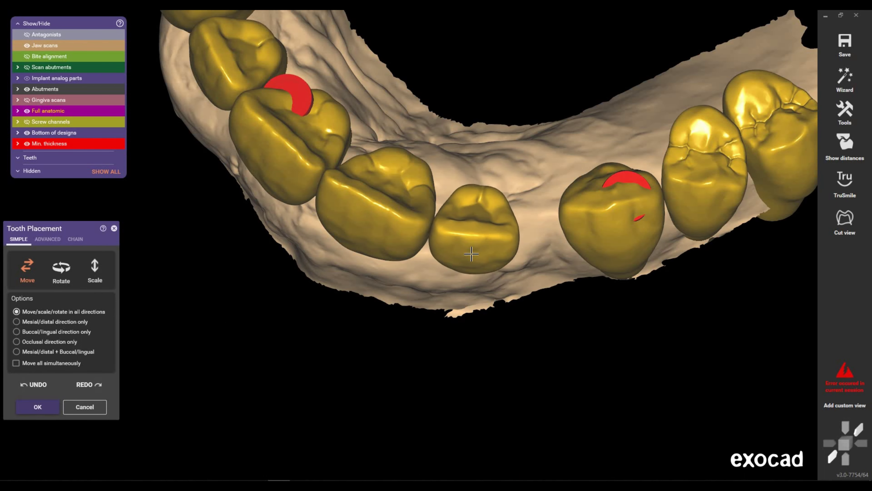
mouse_move(562, 250)
right_down()
mouse_move(536, 240)
mouse_move(556, 240)
right_up()
mouse_move(556, 241)
mouse_down()
mouse_move(542, 263)
mouse_move(551, 267)
mouse_up()
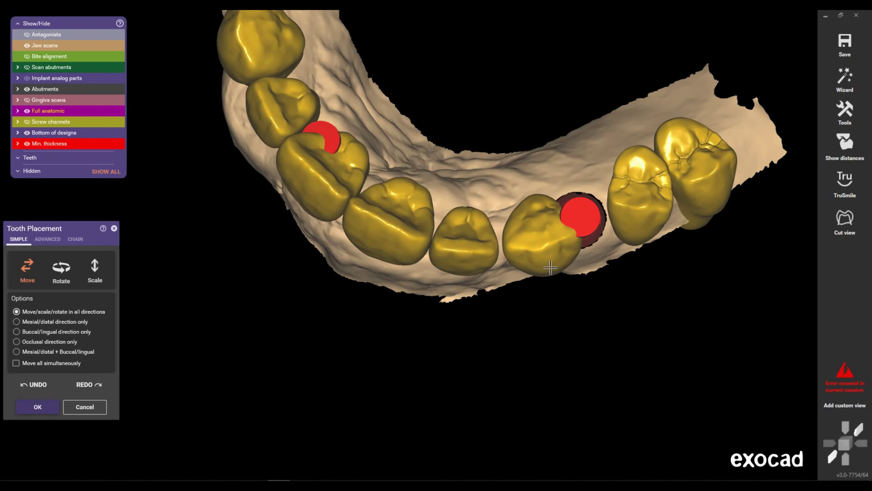
- Check the arch from the side and above, then nudge the lateral incisor slightly left
mouse_move(547, 254)
right_down()
mouse_move(528, 199)
mouse_move(530, 230)
mouse_move(589, 277)
mouse_move(598, 189)
mouse_move(588, 135)
mouse_move(432, 261)
right_up()
middle_drag(432, 260, 509, 227)
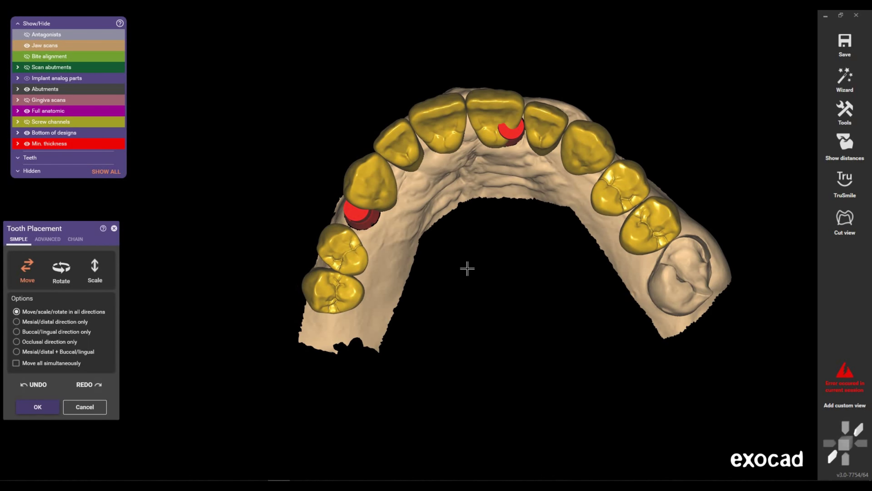
right_drag(469, 269, 473, 272)
scroll(424, 156, up, 2)
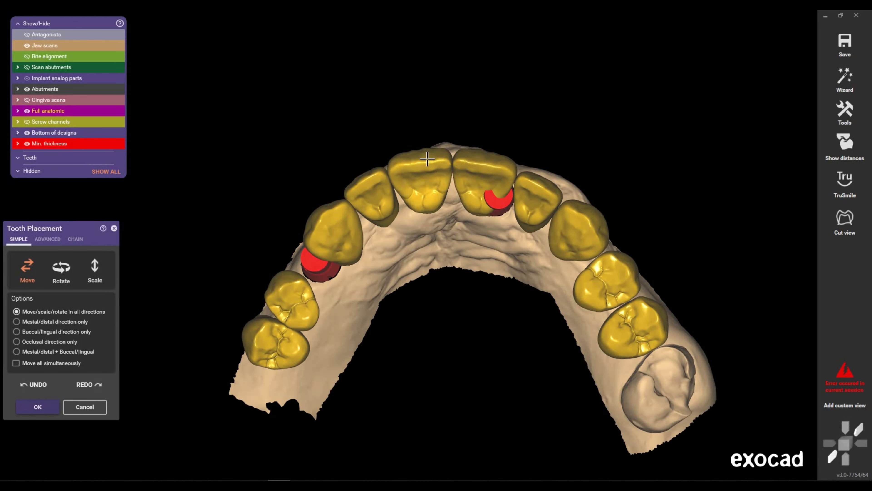
scroll(424, 156, up, 3)
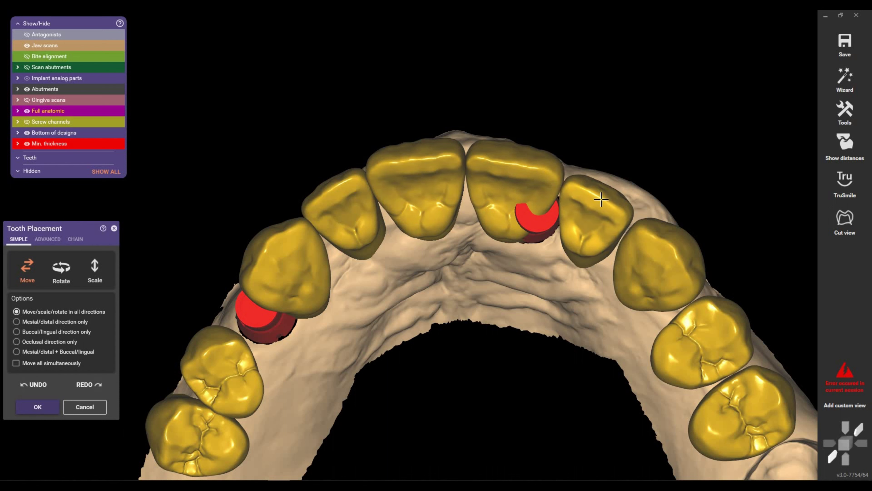
drag(599, 197, 602, 201)
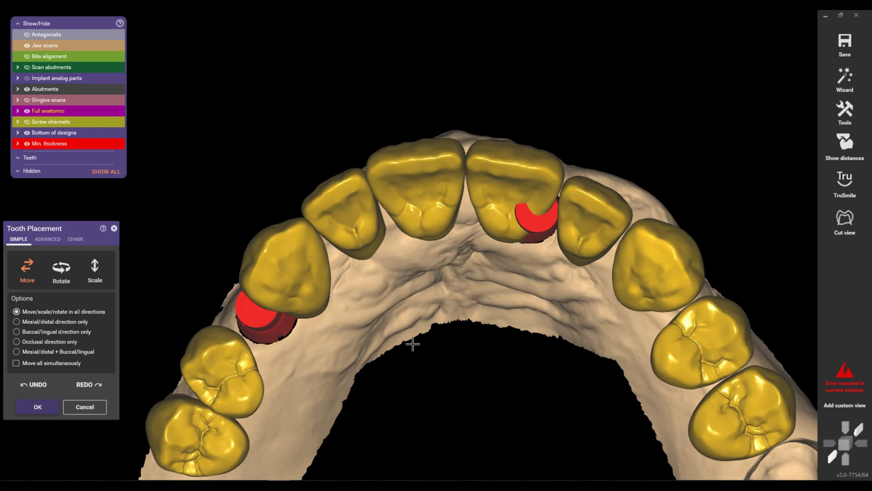
- Slide the premolar toward the implant and drag the small neighbouring tooth upward to lengthen it
right_drag(412, 344, 349, 226)
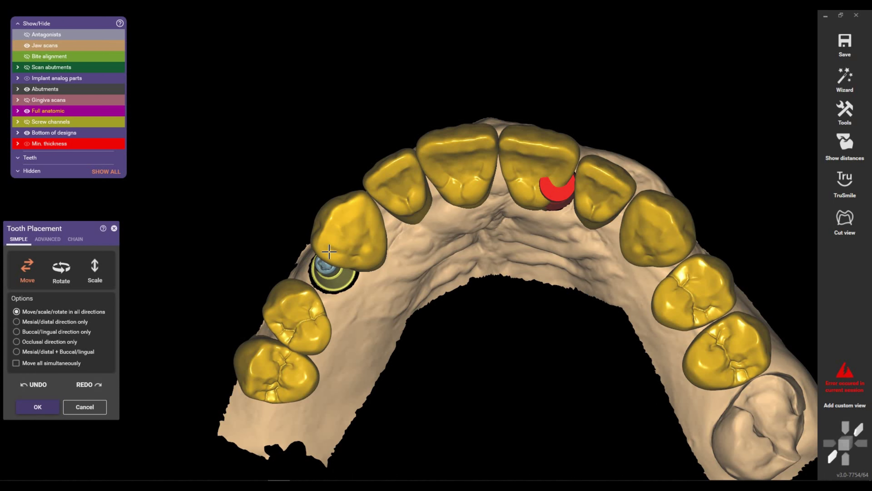
mouse_move(313, 336)
mouse_down()
mouse_move(346, 325)
mouse_move(362, 302)
mouse_up()
right_drag(368, 276, 447, 192)
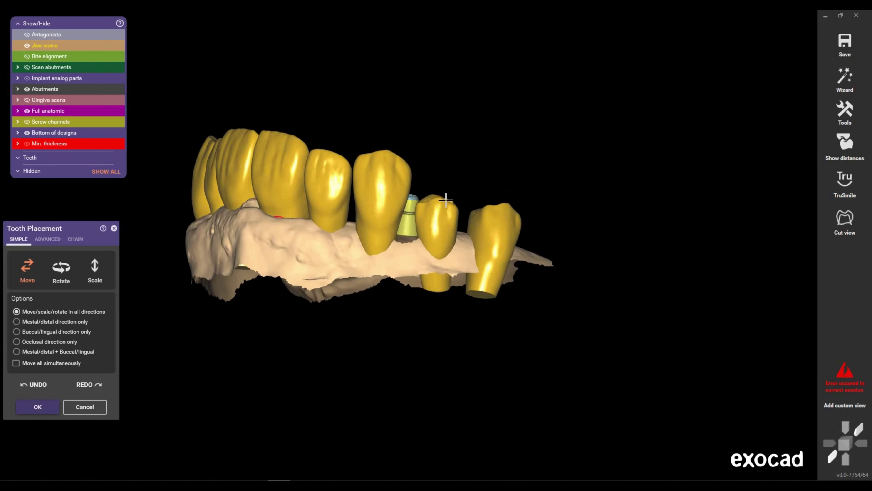
scroll(450, 178, up, 3)
drag(452, 163, 433, 171)
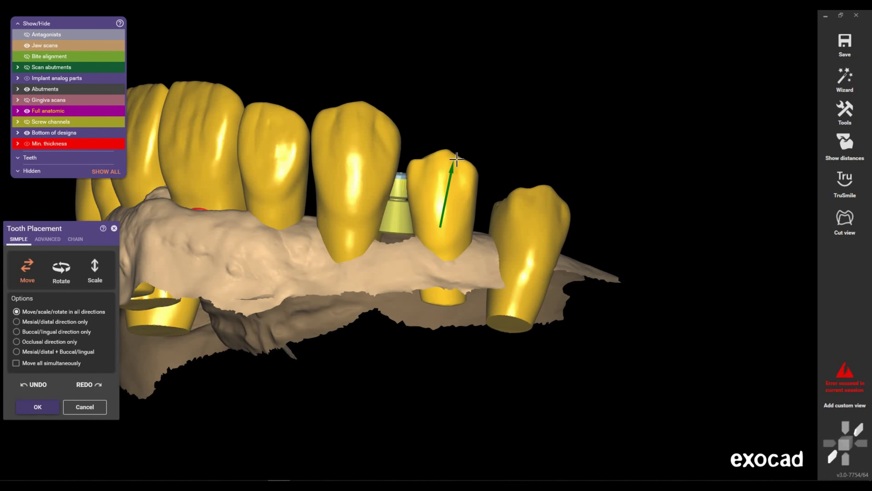
scroll(434, 171, down, 2)
right_drag(434, 172, 333, 181)
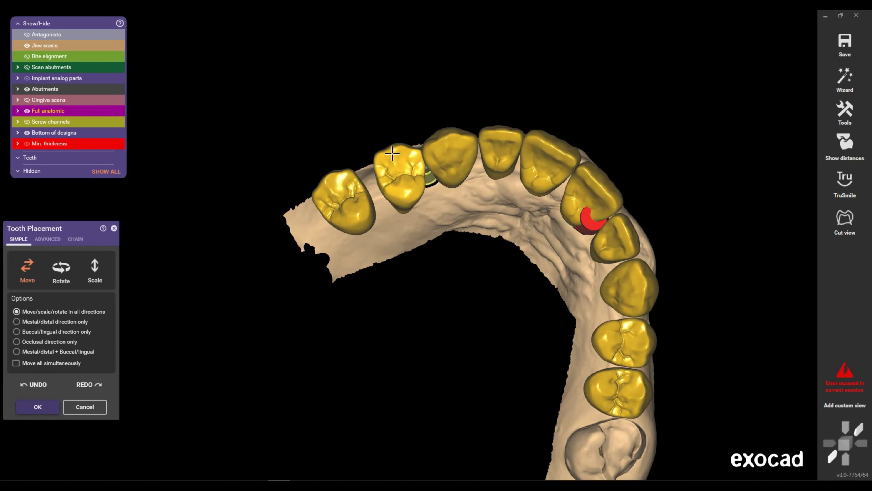
- Slide the back crowns toward the implant abutment, closing the gaps between neighbours
scroll(405, 206, up, 3)
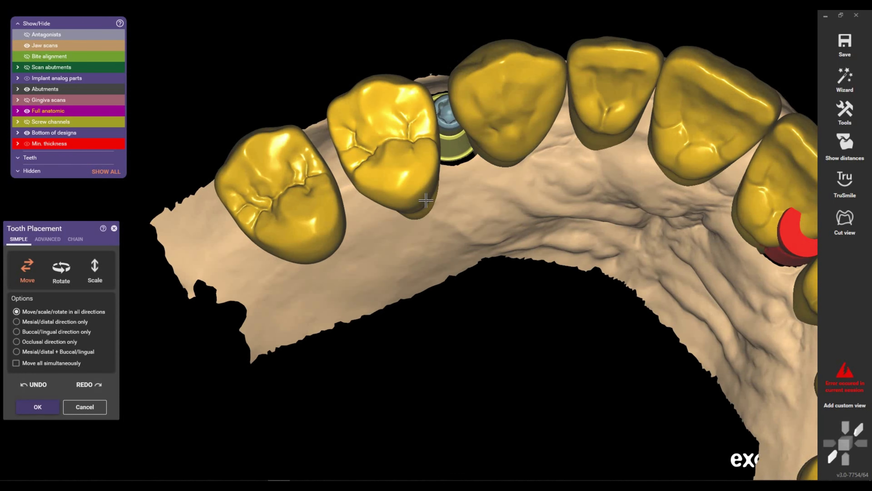
drag(433, 196, 446, 189)
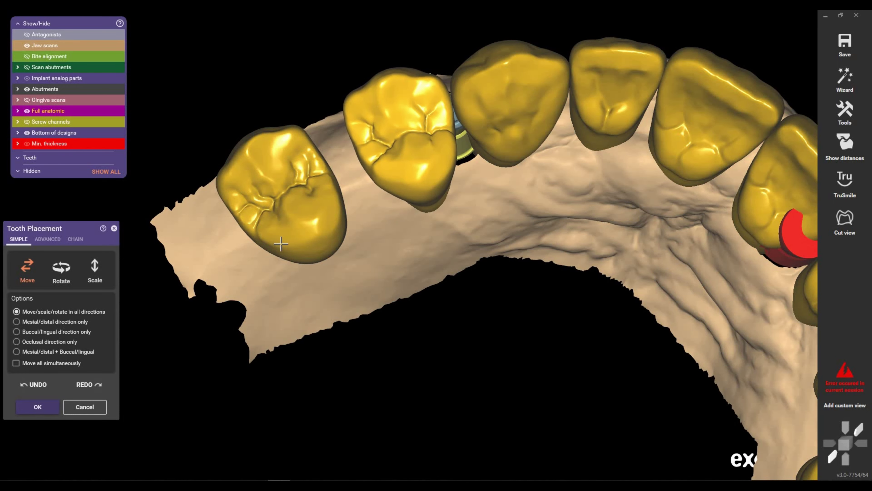
drag(310, 228, 336, 220)
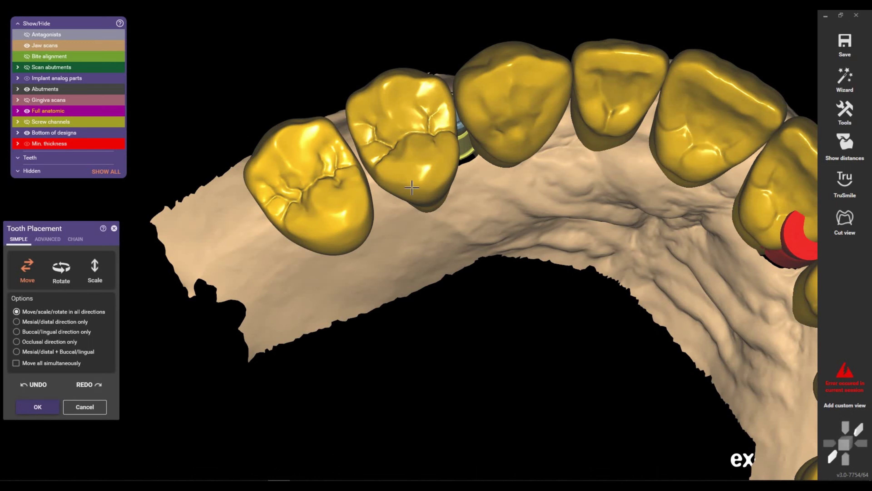
scroll(412, 187, down, 3)
mouse_move(412, 187)
right_down()
mouse_move(503, 232)
mouse_move(597, 145)
right_up()
scroll(598, 145, up, 2)
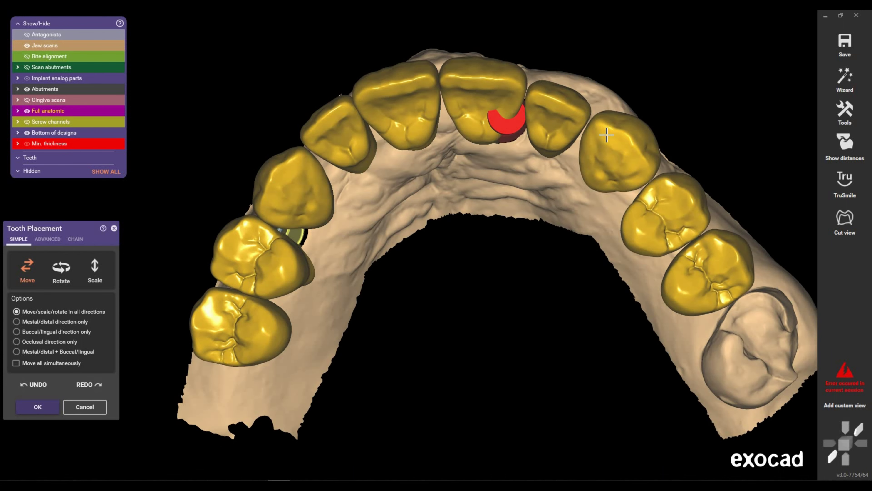
middle_drag(448, 206, 460, 205)
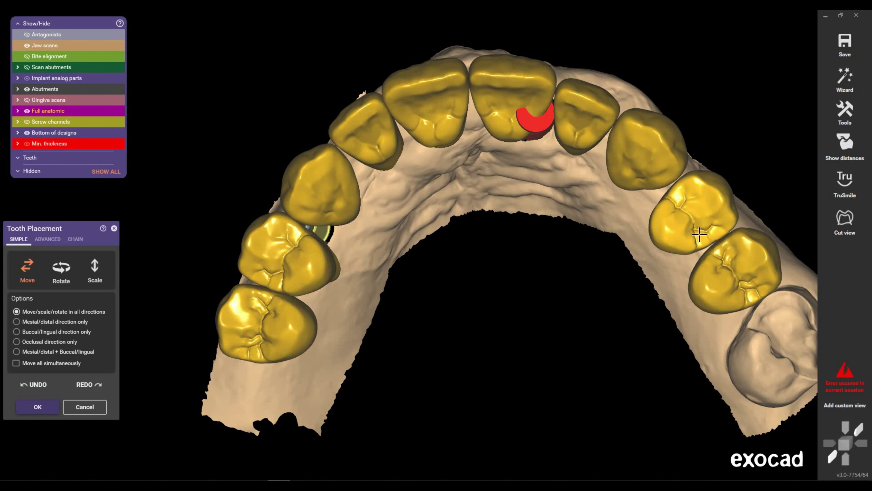
- Nudge the molar and premolars along the arch and shift the last molar forward
drag(724, 260, 722, 256)
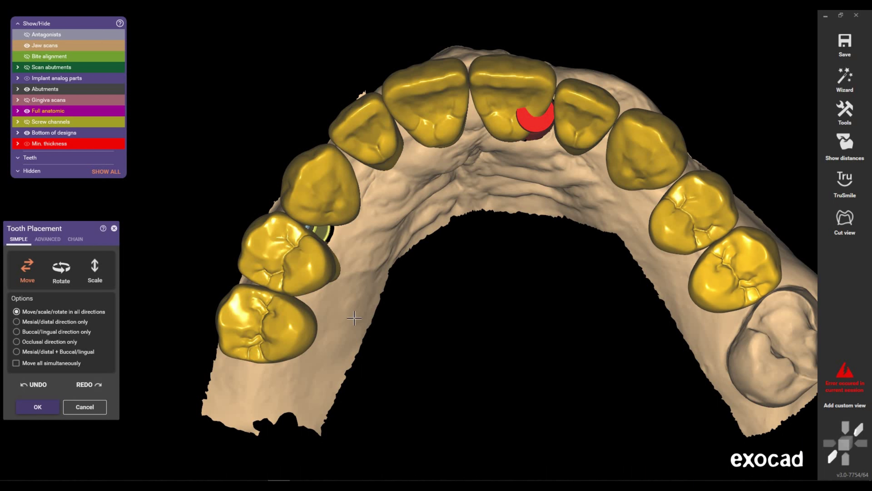
right_drag(355, 306, 323, 284)
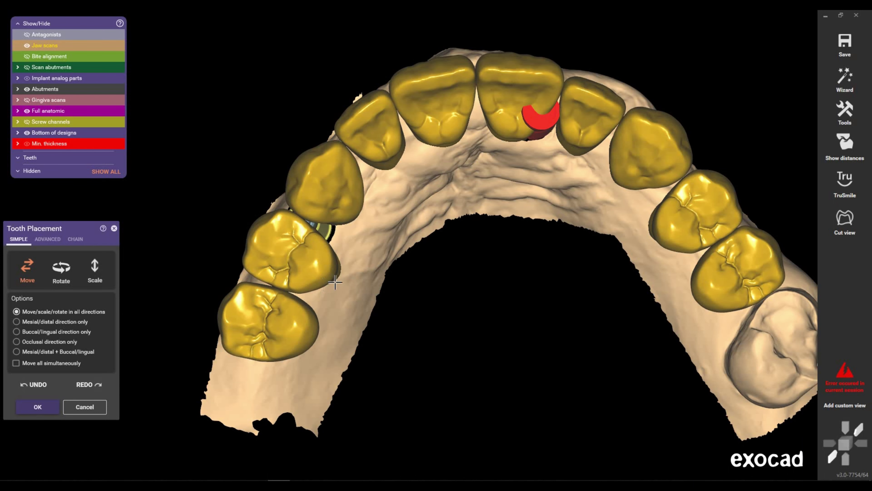
drag(335, 282, 339, 275)
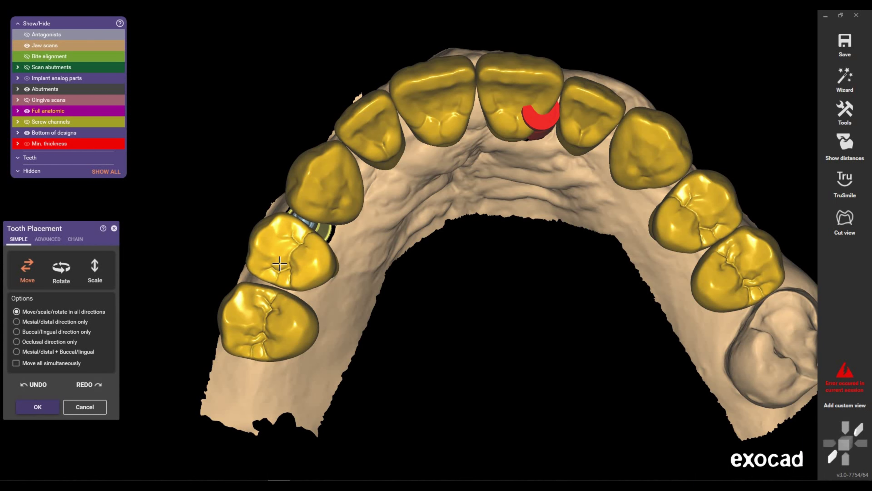
drag(280, 263, 280, 264)
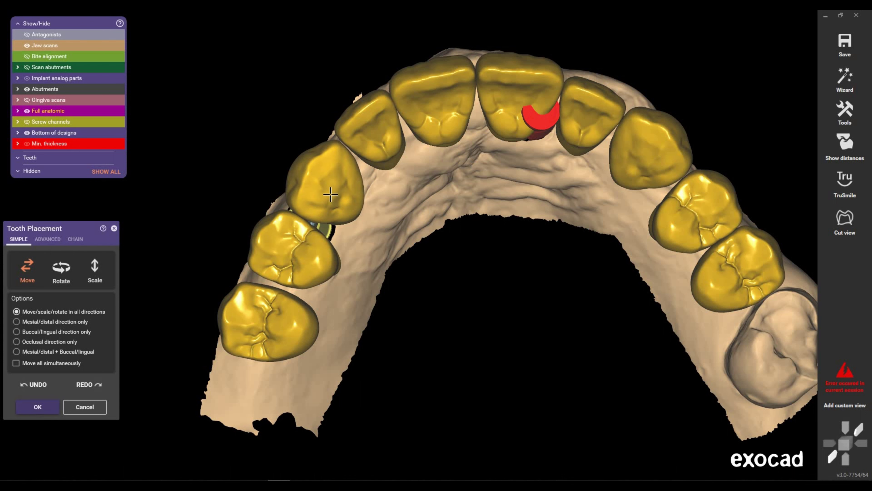
scroll(475, 242, down, 2)
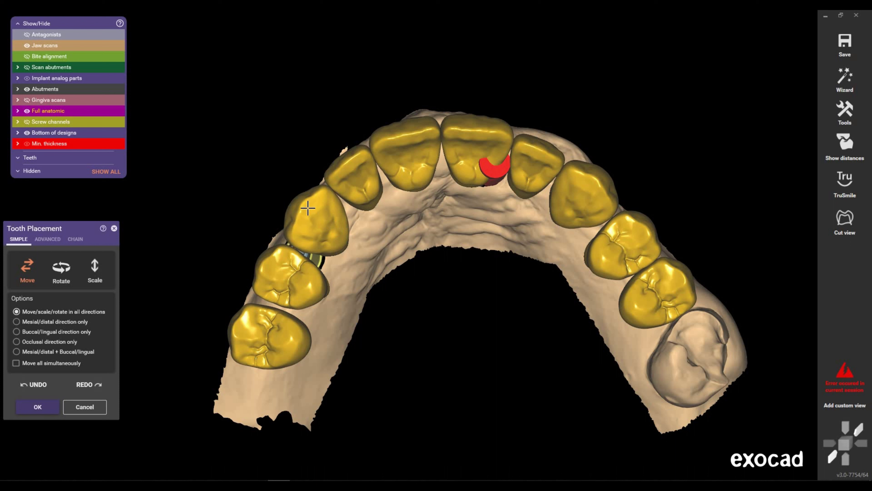
drag(300, 360, 302, 355)
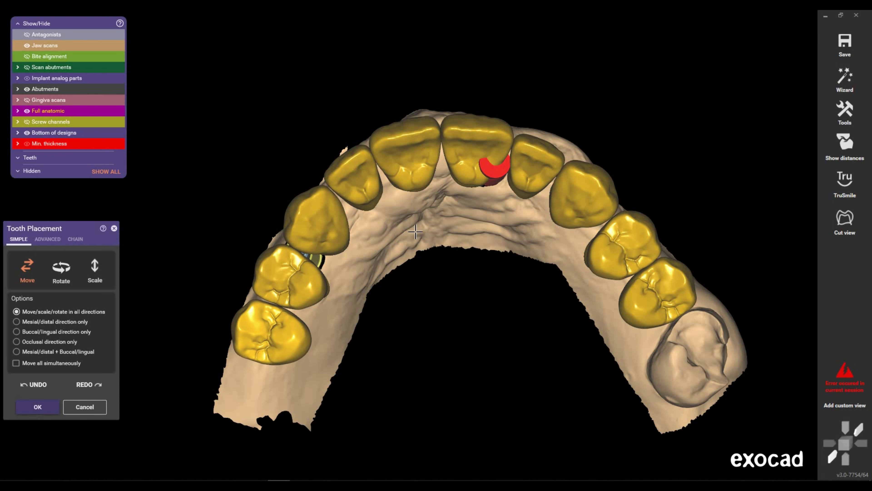
mouse_move(416, 232)
right_down()
mouse_move(415, 257)
mouse_move(407, 134)
right_up()
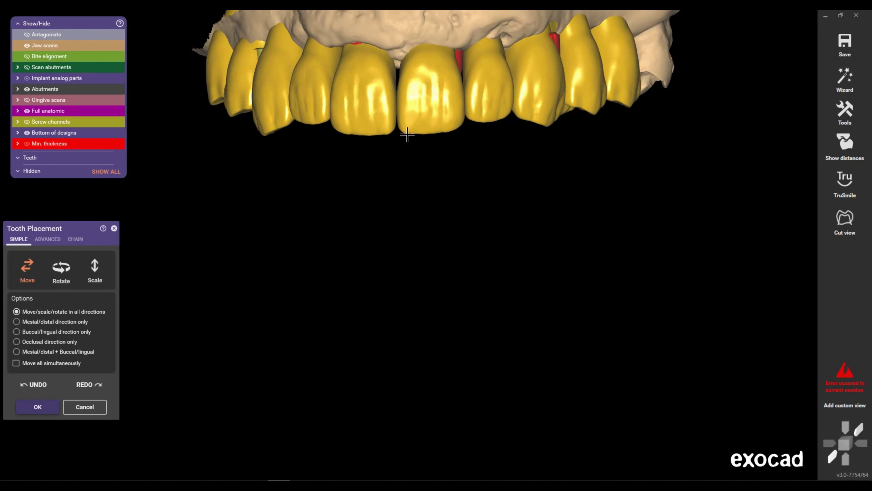
scroll(407, 134, up, 3)
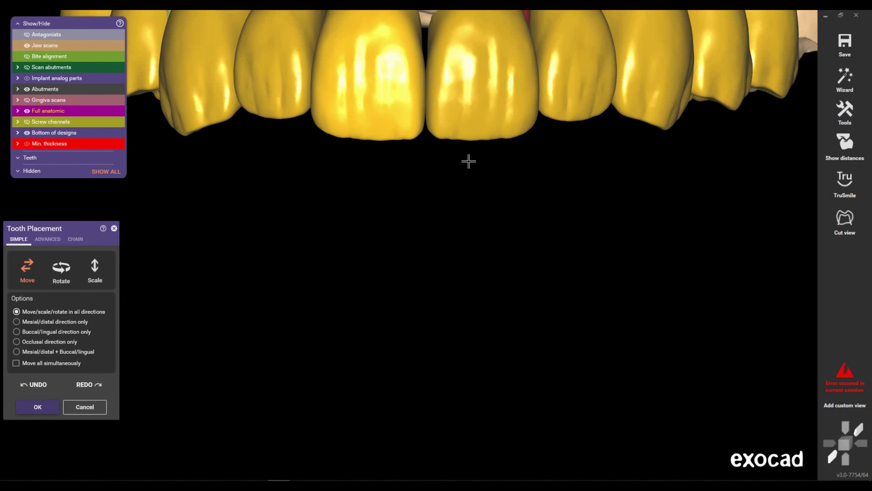
mouse_move(473, 232)
right_down()
mouse_move(473, 242)
mouse_move(261, 117)
right_up()
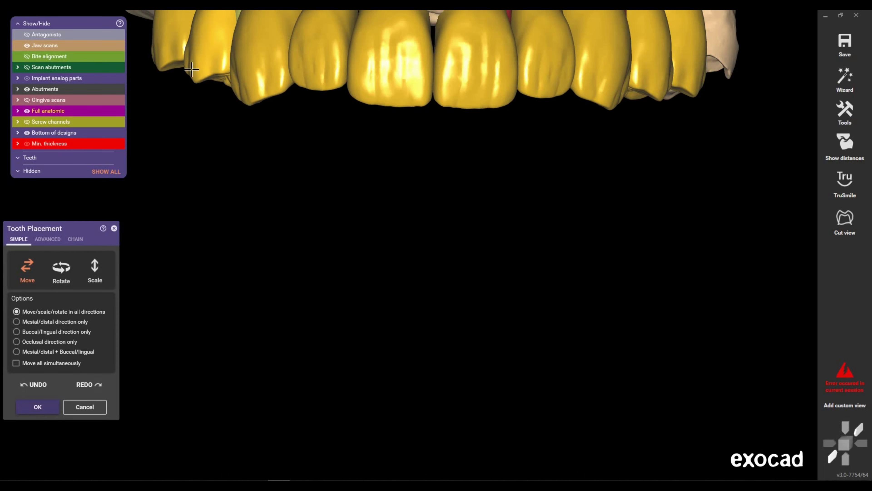
right_drag(393, 188, 270, 155)
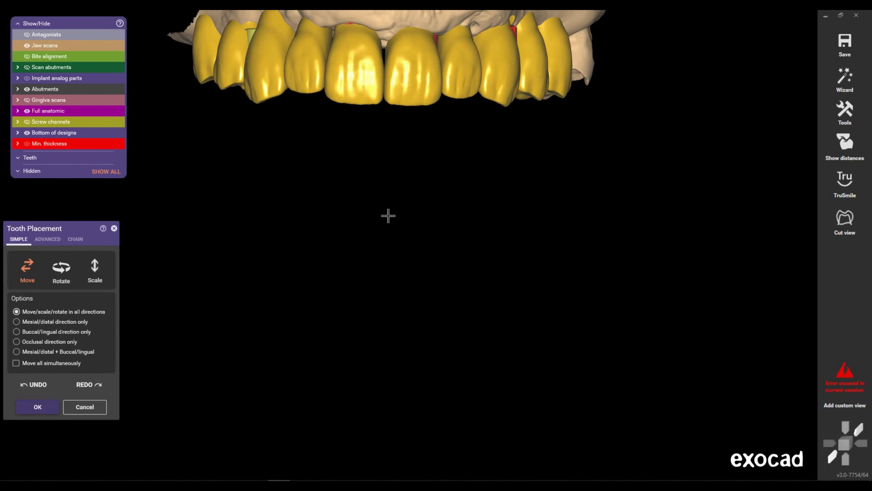
- Reposition the upper-left crown over the implant part and nudge the lower-left crown up
scroll(270, 156, up, 2)
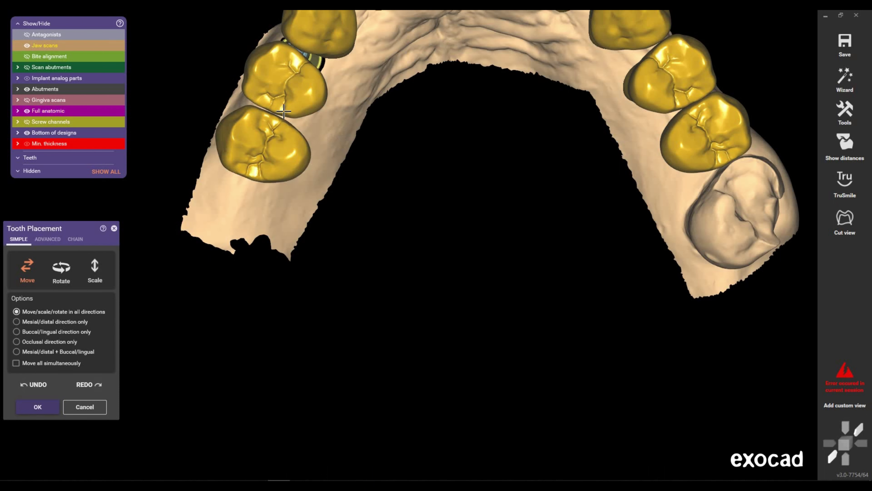
drag(282, 113, 311, 92)
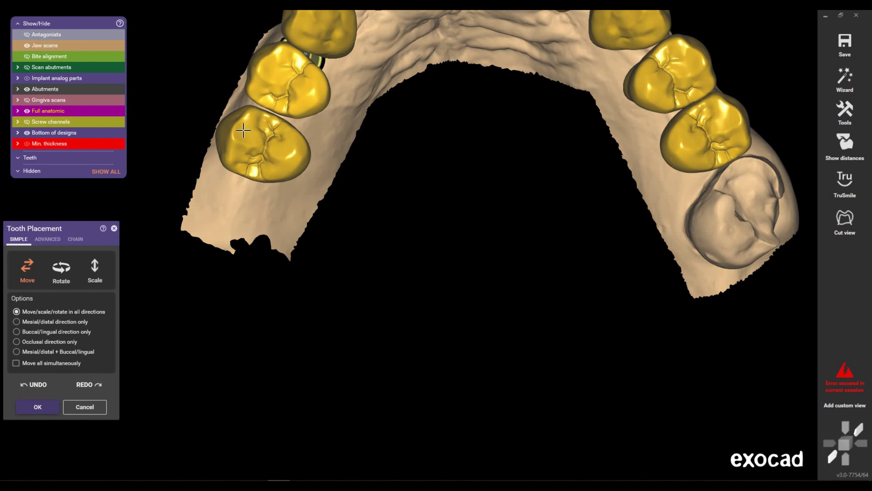
drag(250, 130, 251, 128)
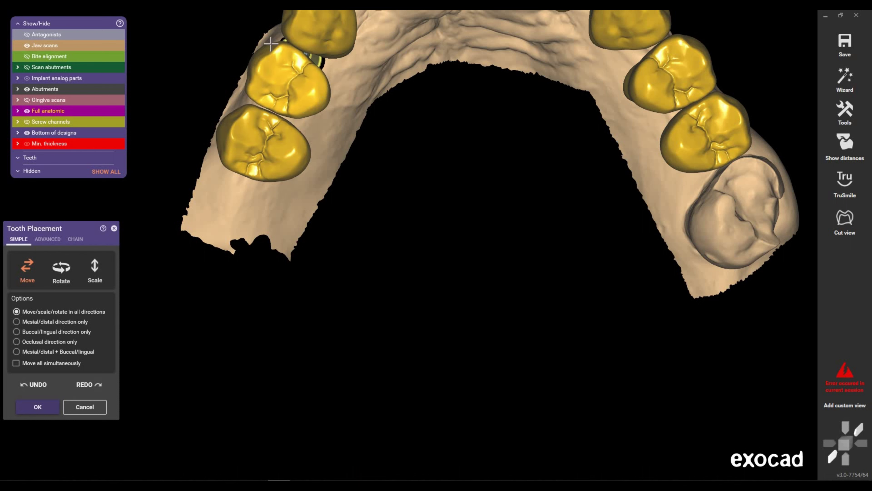
drag(296, 68, 304, 77)
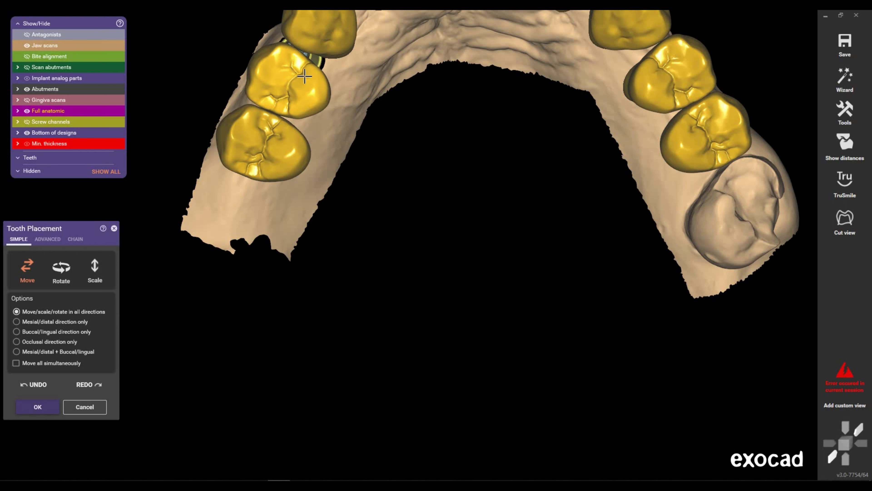
scroll(372, 321, down, 2)
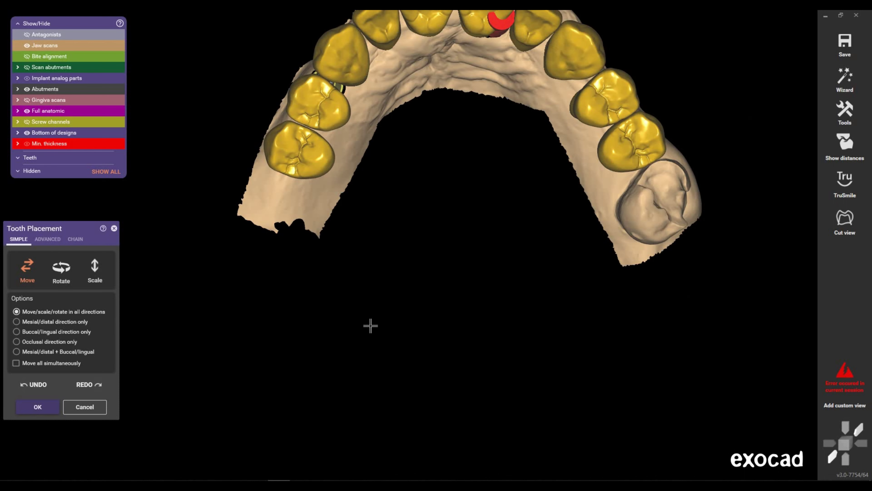
- Nudge the lateral incisor slightly into position, then zoom back out
scroll(368, 112, up, 3)
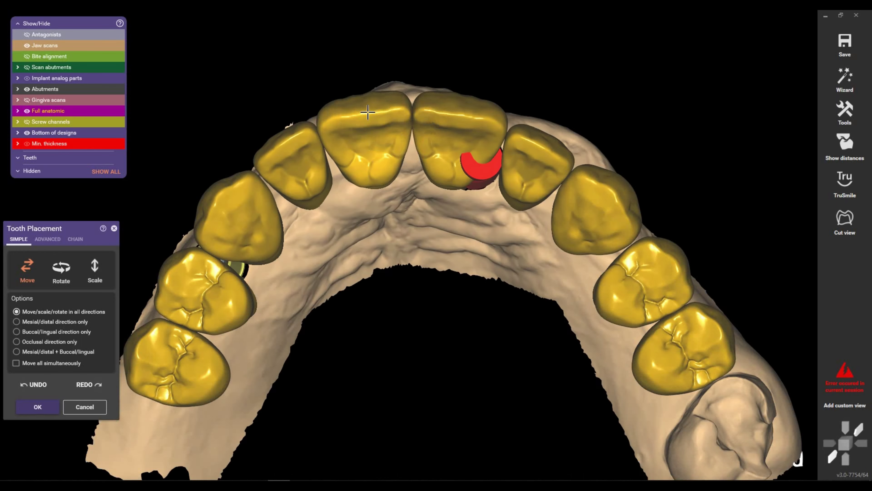
scroll(368, 112, up, 1)
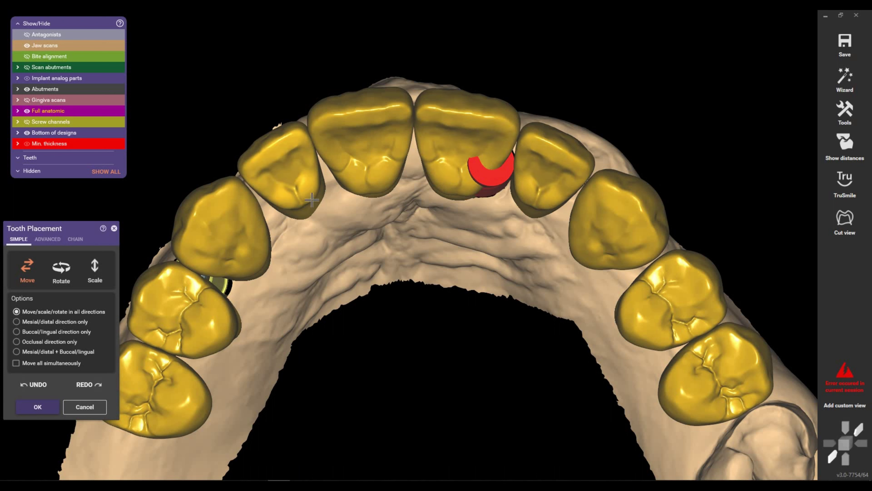
drag(312, 199, 307, 197)
scroll(419, 262, down, 3)
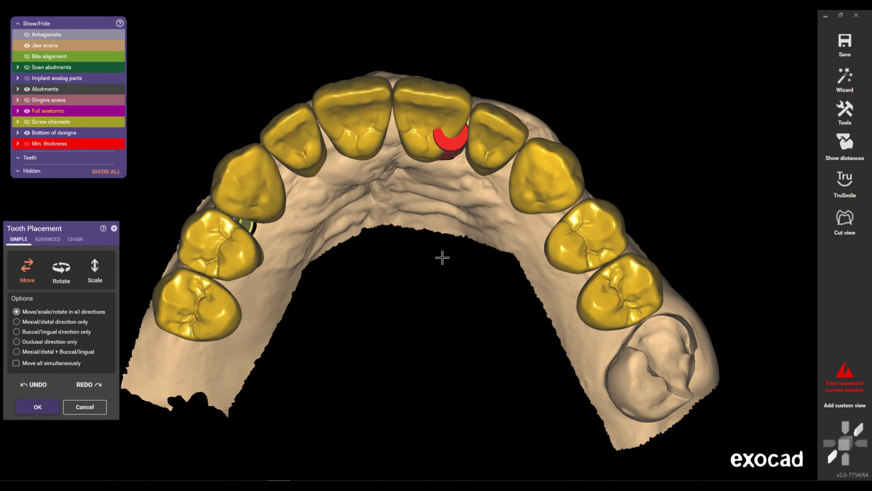
scroll(442, 255, down, 2)
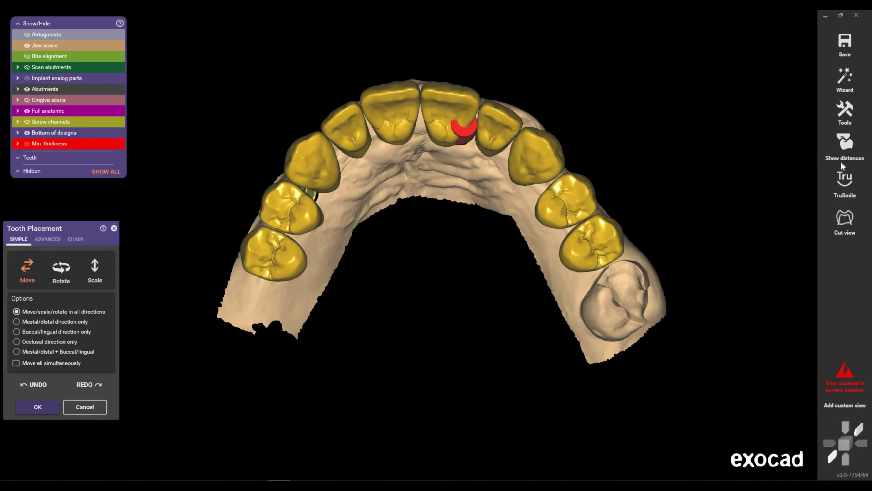
- Turn on TruSmile rendering and compare shades OM1 and A2, settling on A1
click(848, 180)
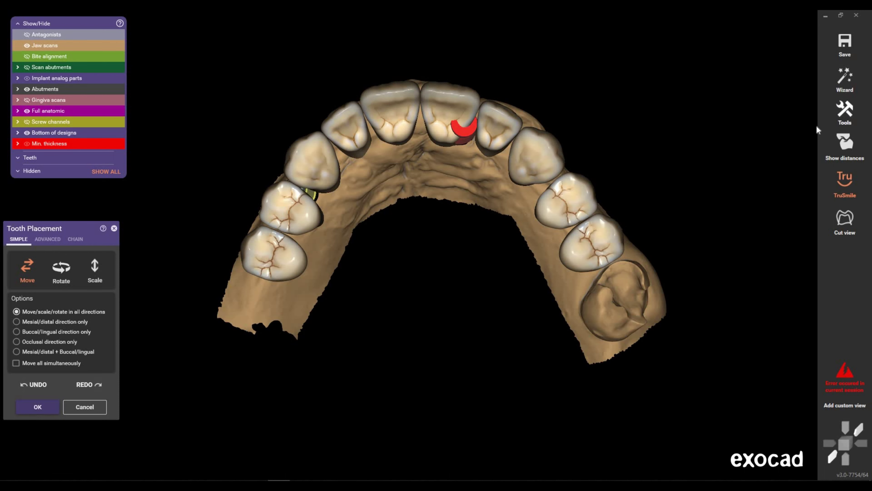
click(845, 111)
click(212, 372)
click(844, 110)
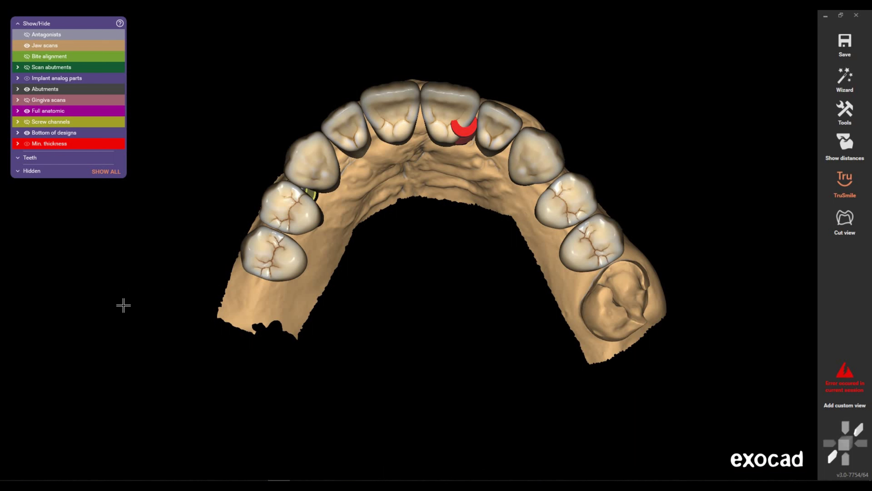
click(25, 323)
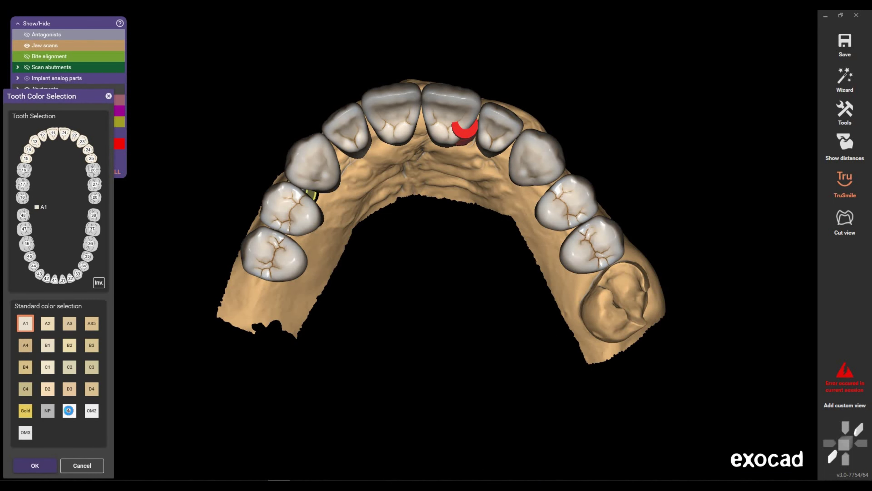
click(69, 412)
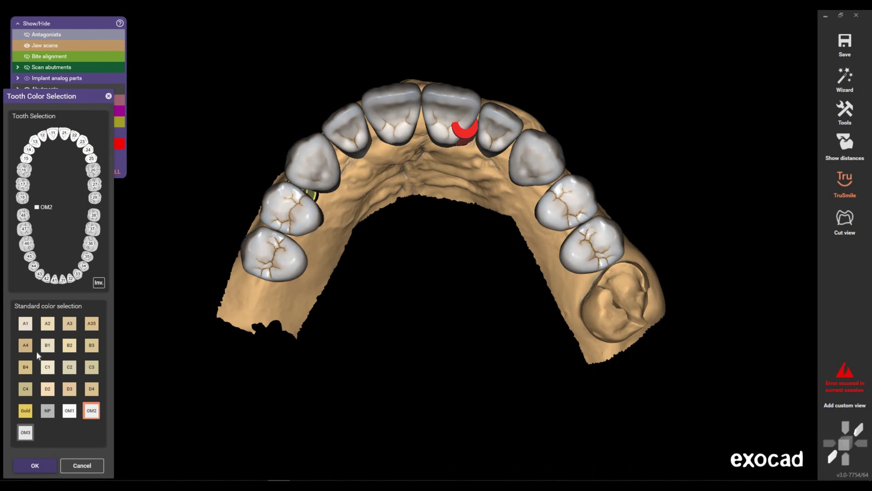
click(26, 324)
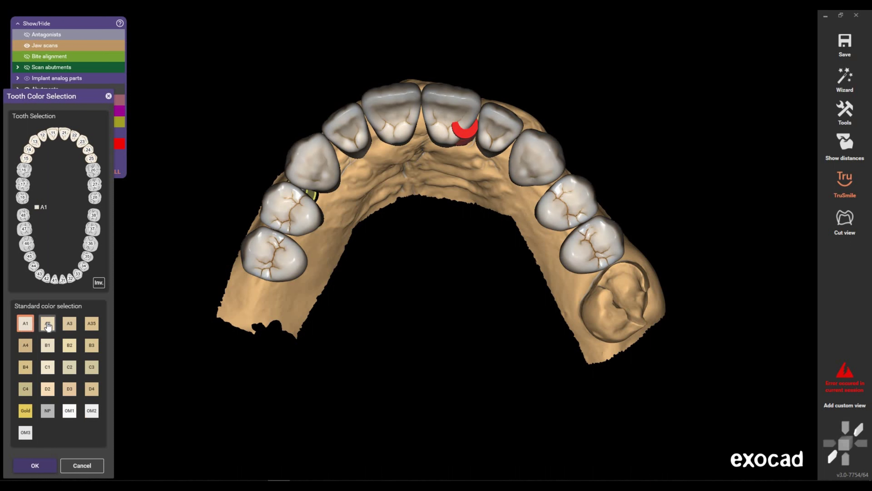
click(47, 325)
click(24, 326)
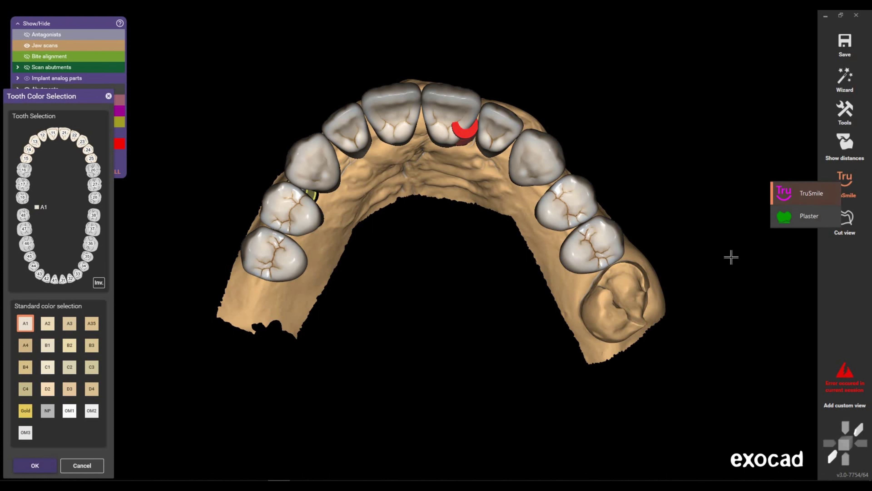
- Zoom and rotate the jaw to view the crowns from the front
scroll(502, 241, up, 1)
scroll(491, 238, up, 1)
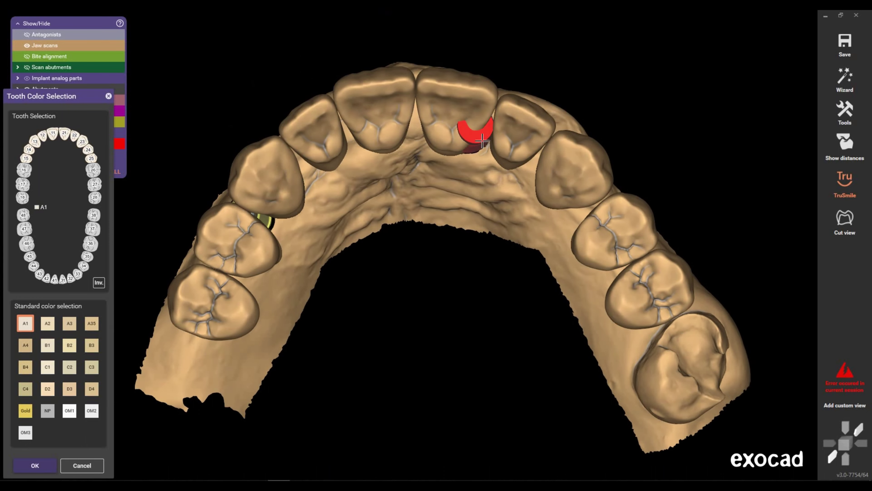
scroll(471, 234, up, 1)
scroll(487, 267, down, 1)
scroll(487, 267, down, 1)
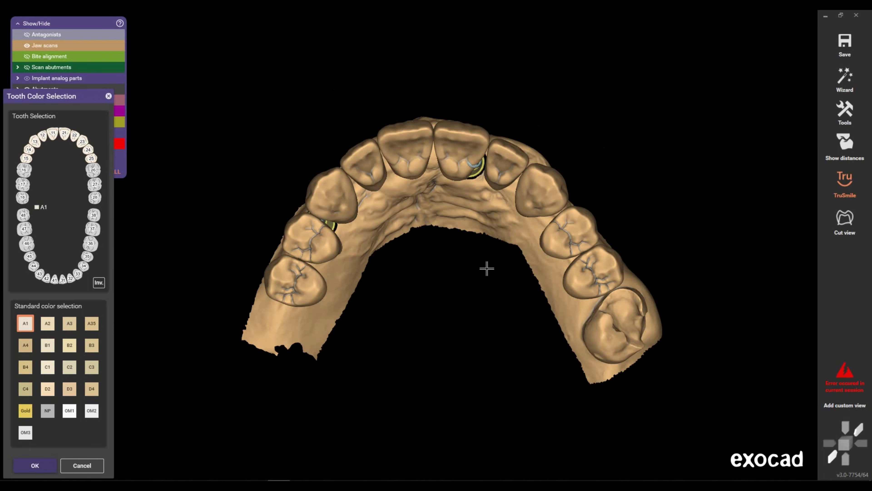
scroll(439, 162, up, 1)
scroll(439, 162, up, 1)
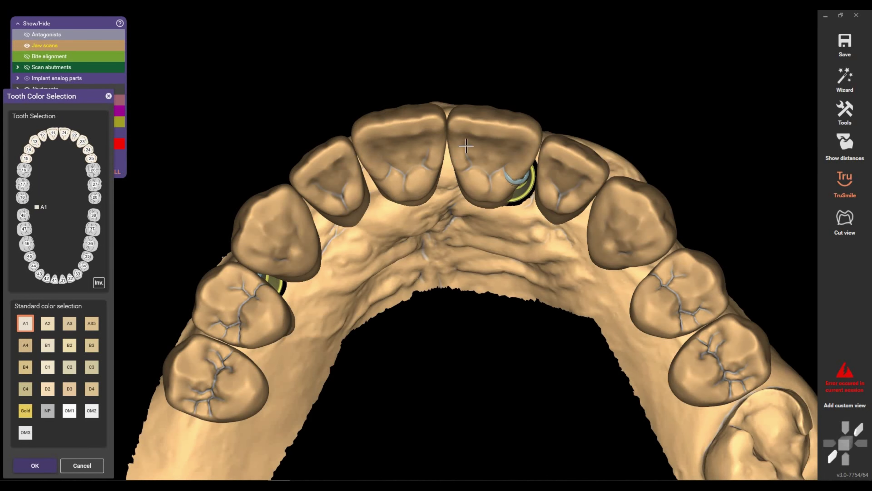
scroll(504, 183, up, 1)
scroll(492, 300, down, 1)
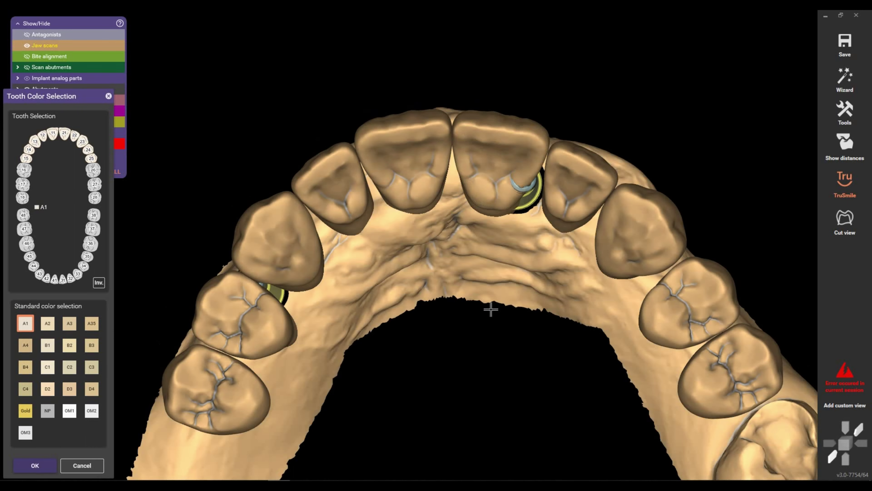
scroll(489, 309, down, 1)
mouse_move(487, 317)
right_down()
mouse_move(413, 376)
mouse_move(586, 372)
mouse_move(453, 218)
right_up()
scroll(452, 218, up, 1)
scroll(452, 218, up, 1)
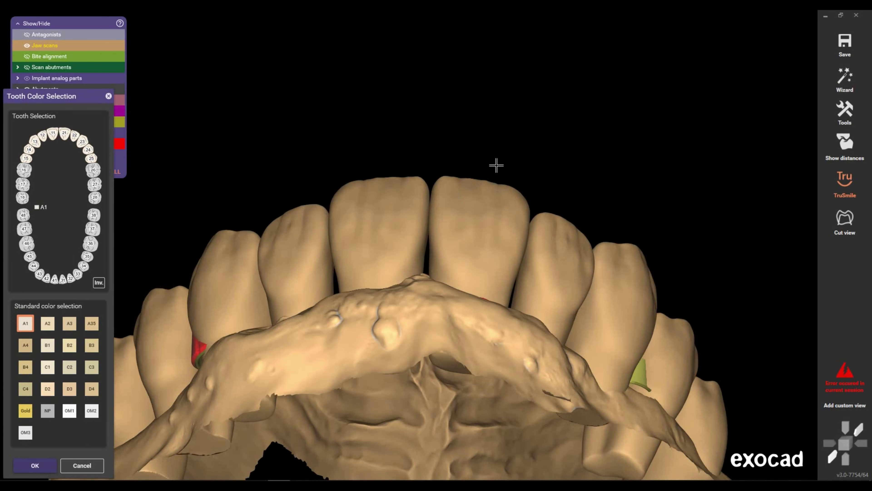
scroll(497, 165, up, 1)
scroll(541, 179, up, 1)
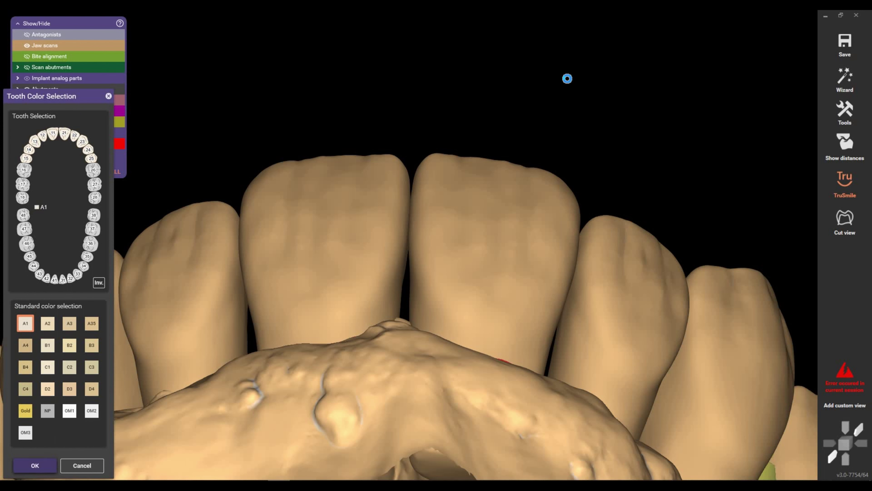
- Close Tooth Color Selection and bring up the design tools context menu
key(Escape)
right_click(609, 102)
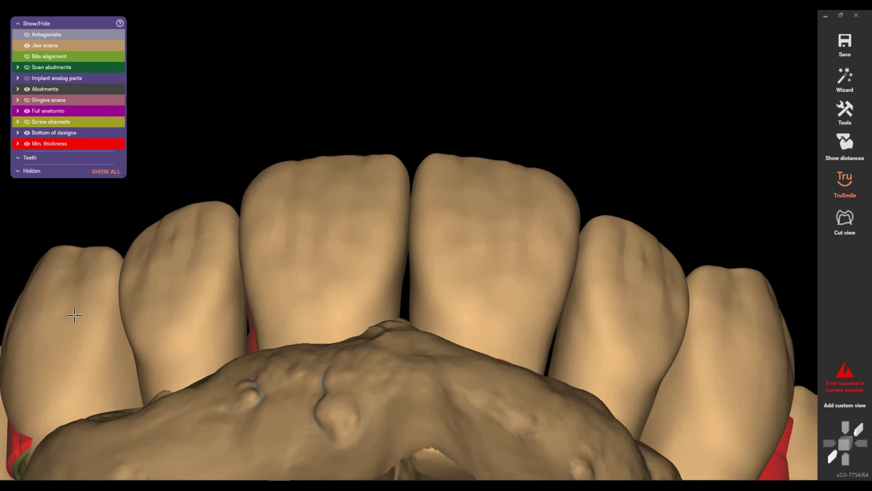
right_click(574, 84)
- Restore the full crowns and shift them along the occlusal direction only
click(600, 104)
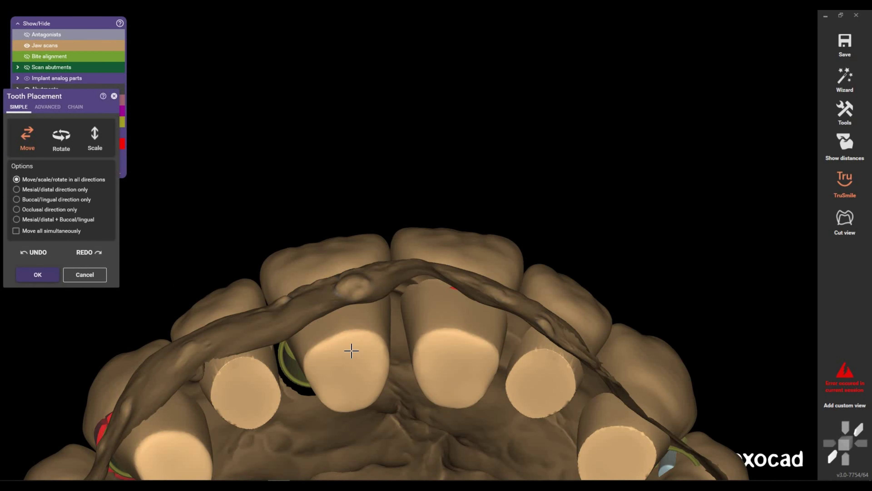
click(34, 252)
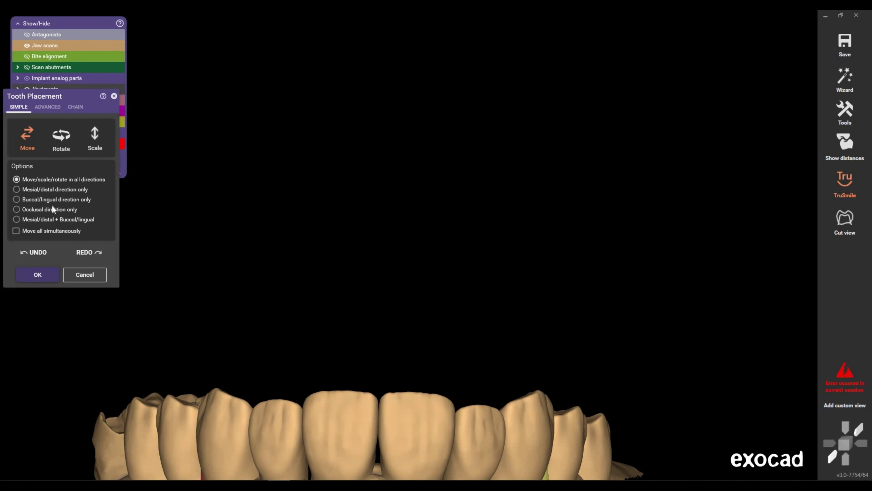
click(51, 208)
drag(531, 403, 565, 420)
right_drag(426, 333, 382, 374)
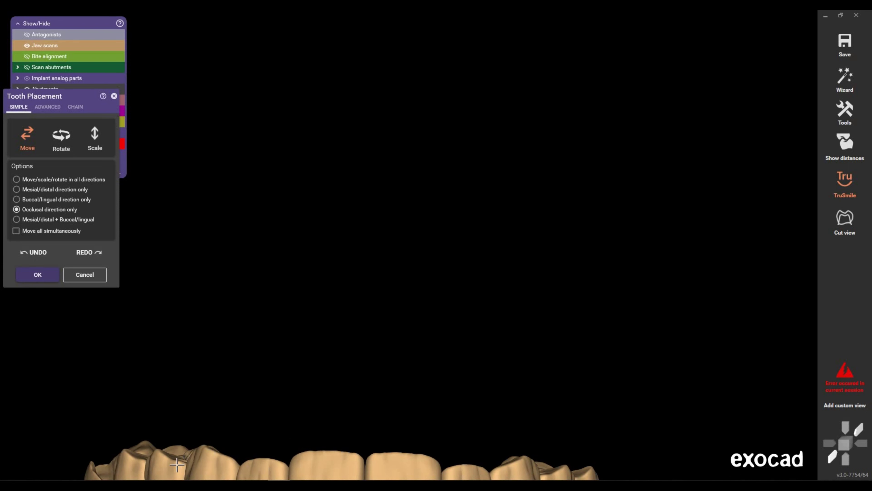
drag(162, 458, 162, 461)
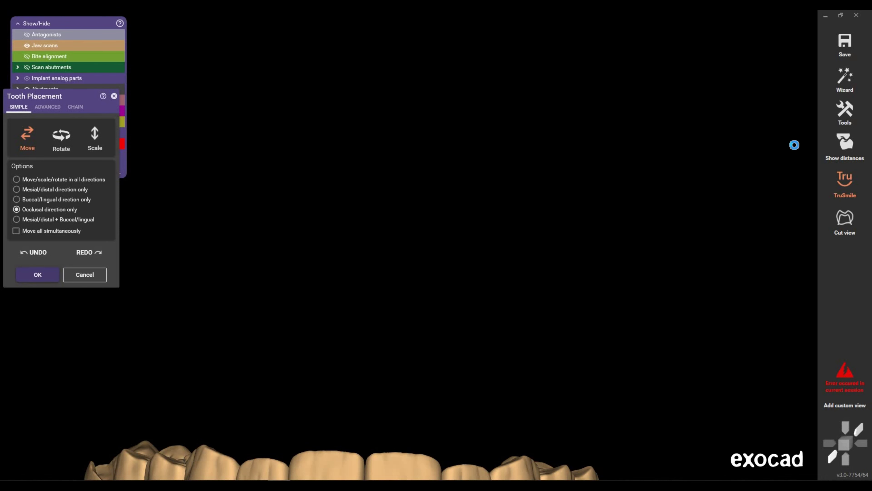
- Enable Show ruler in Tools > Settings for a millimetre ruler and grid
click(844, 112)
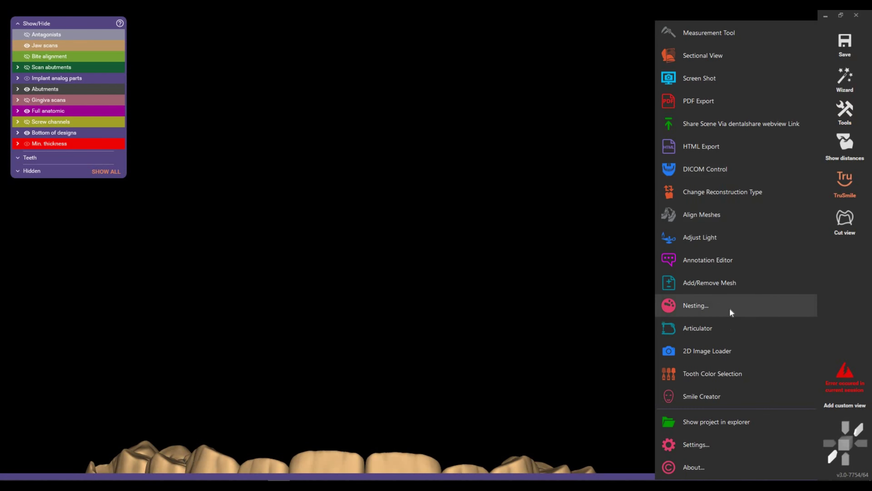
click(697, 444)
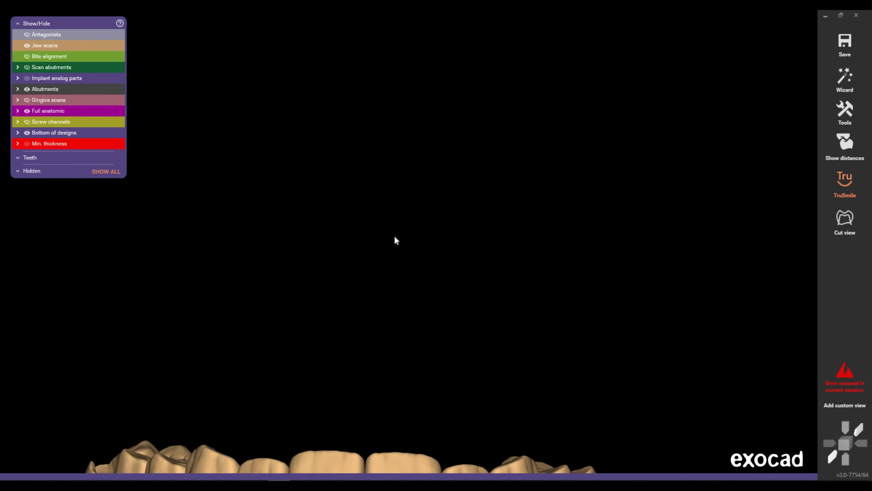
scroll(373, 302, down, 3)
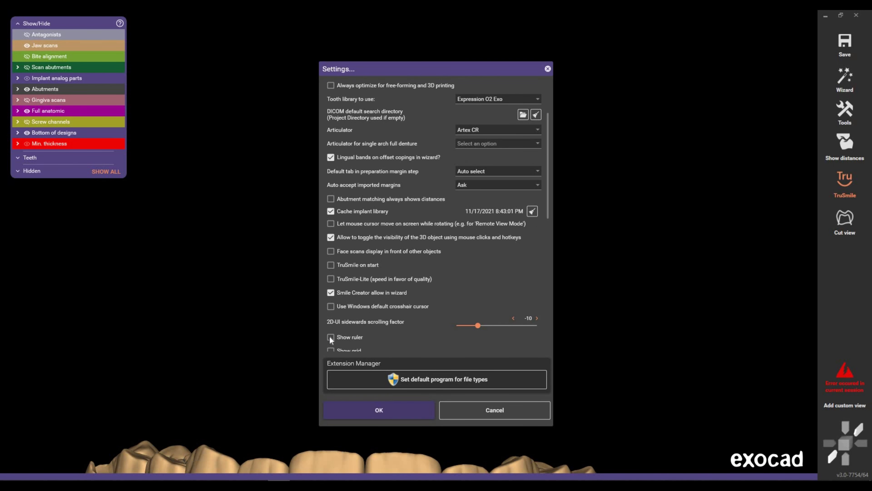
click(331, 336)
scroll(333, 329, down, 1)
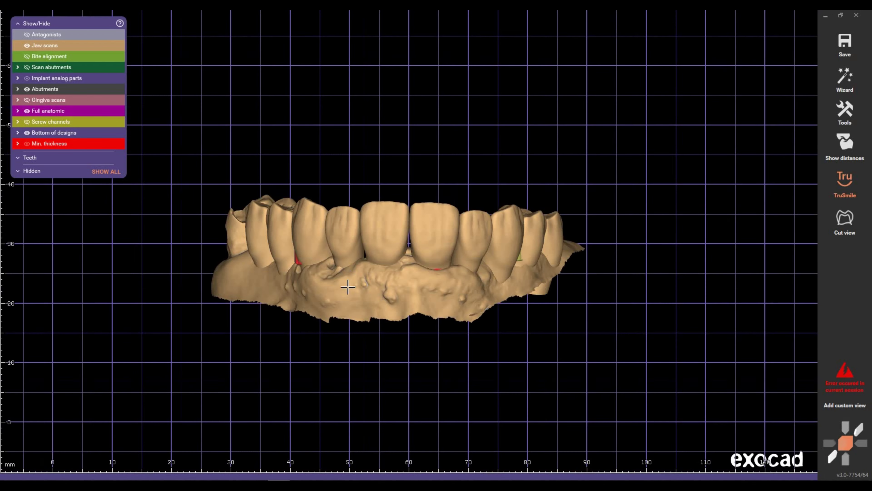
mouse_move(346, 286)
right_down()
mouse_move(350, 331)
mouse_move(355, 293)
mouse_move(426, 383)
right_up()
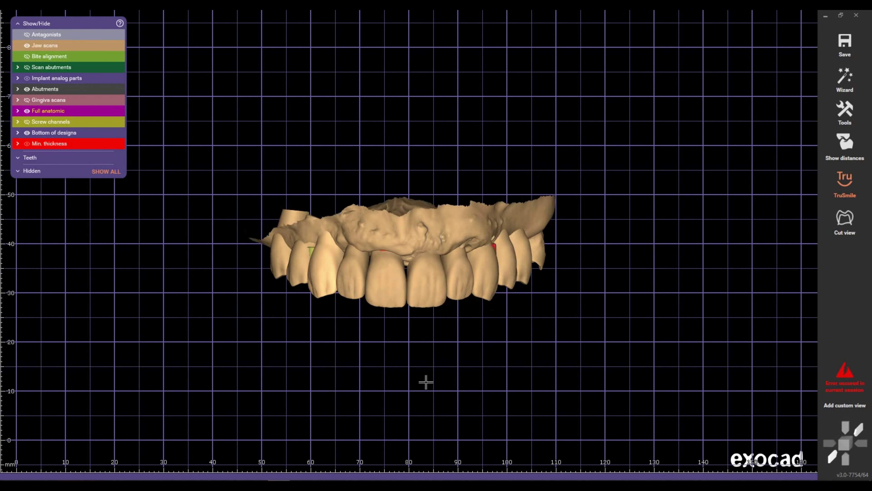
scroll(402, 261, up, 2)
scroll(401, 261, up, 2)
scroll(400, 251, up, 2)
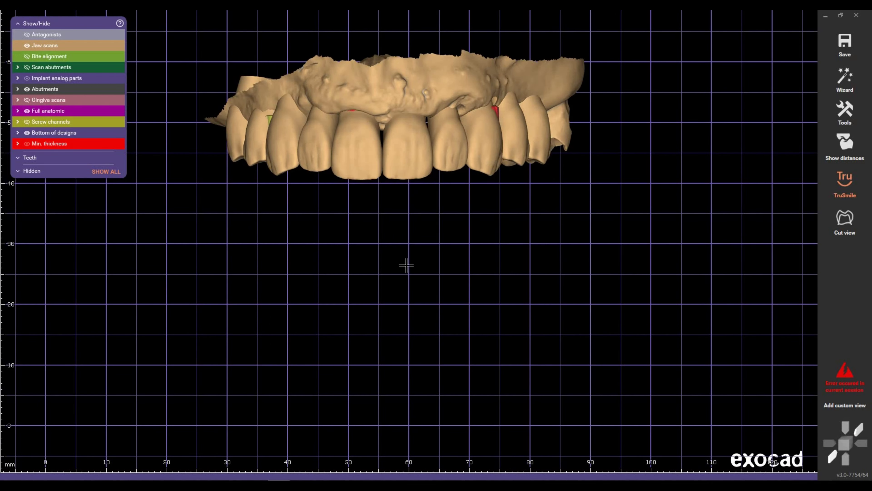
scroll(407, 263, up, 2)
right_drag(437, 300, 441, 334)
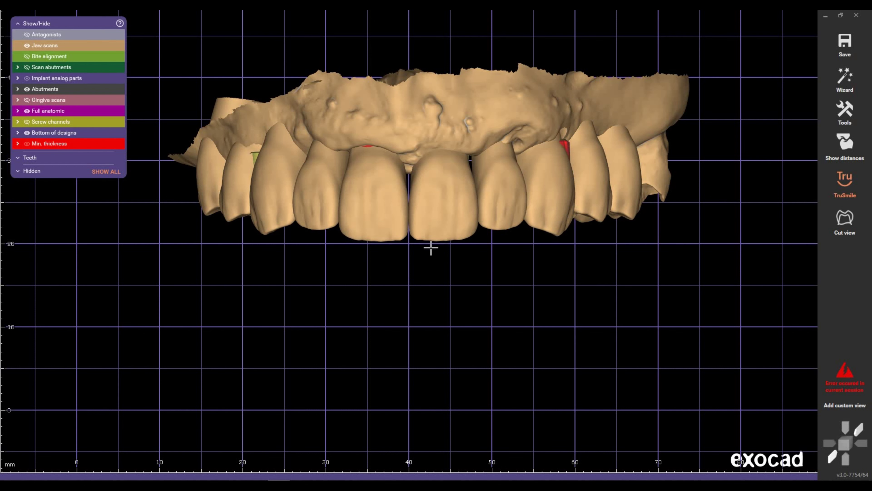
scroll(430, 248, up, 1)
scroll(432, 256, up, 1)
scroll(436, 263, up, 1)
scroll(441, 264, up, 1)
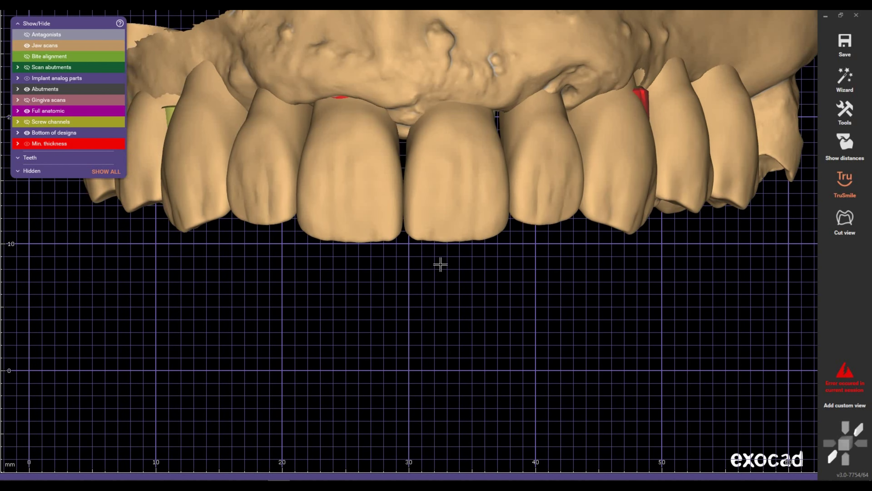
right_drag(441, 264, 442, 265)
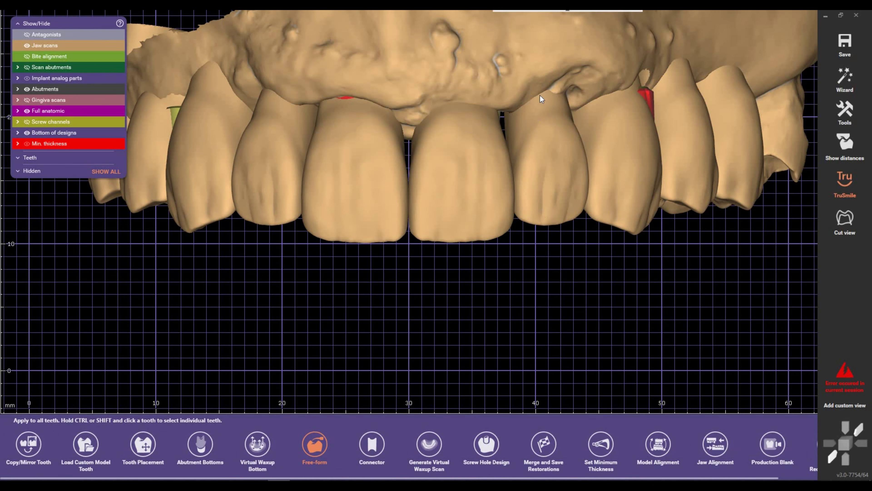
- Start tooth placement, hide the jaw scan, and shift the leftmost tooth into place
right_click(540, 95)
click(542, 81)
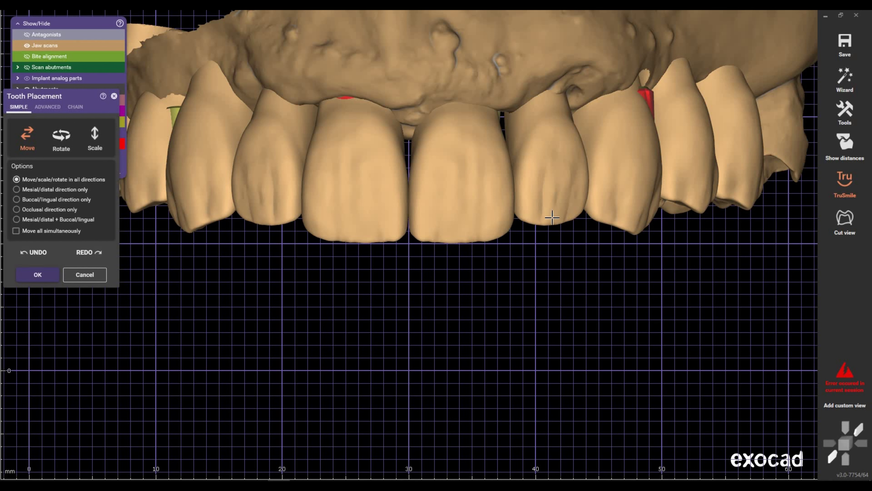
scroll(554, 254, down, 1)
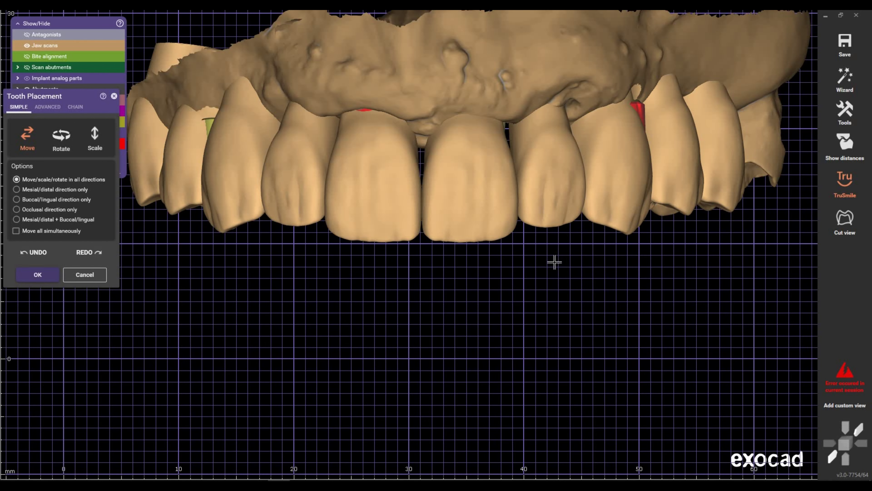
right_drag(552, 270, 552, 289)
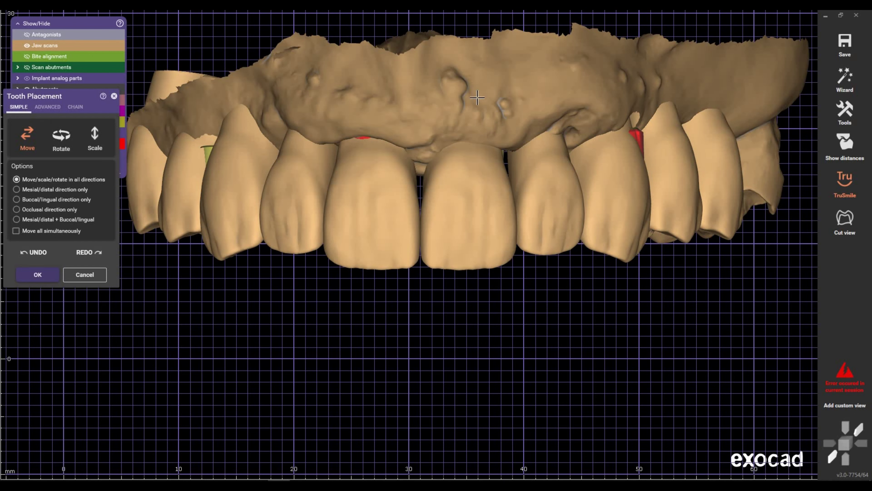
key(2)
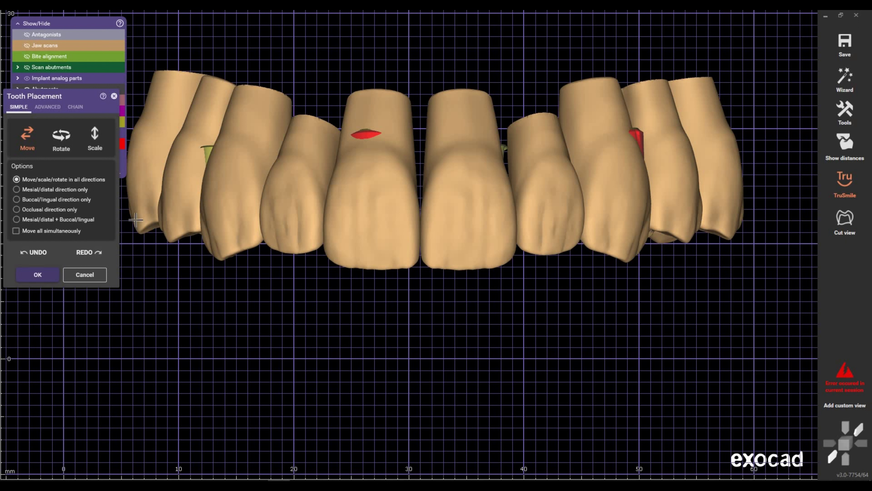
drag(137, 223, 141, 229)
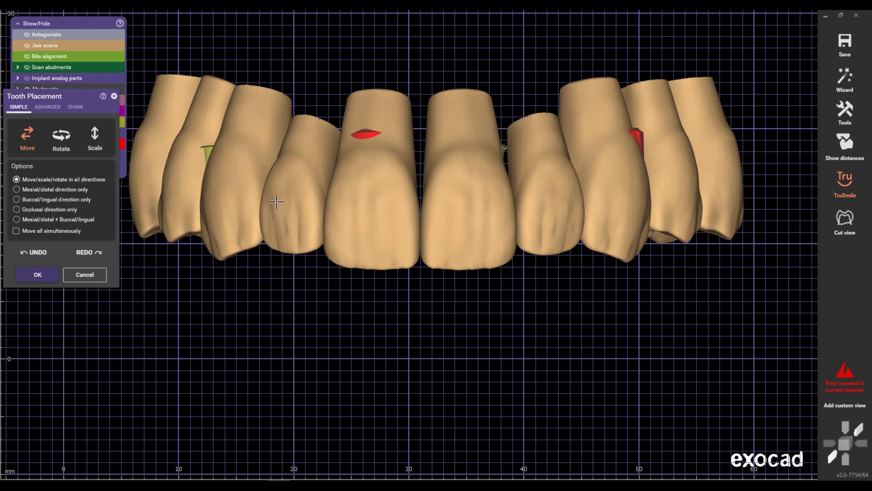
- Move the middle tooth closer to its neighbour and confirm the tooth placement
mouse_move(280, 174)
right_down()
mouse_move(366, 295)
mouse_move(543, 264)
right_up()
scroll(522, 309, up, 5)
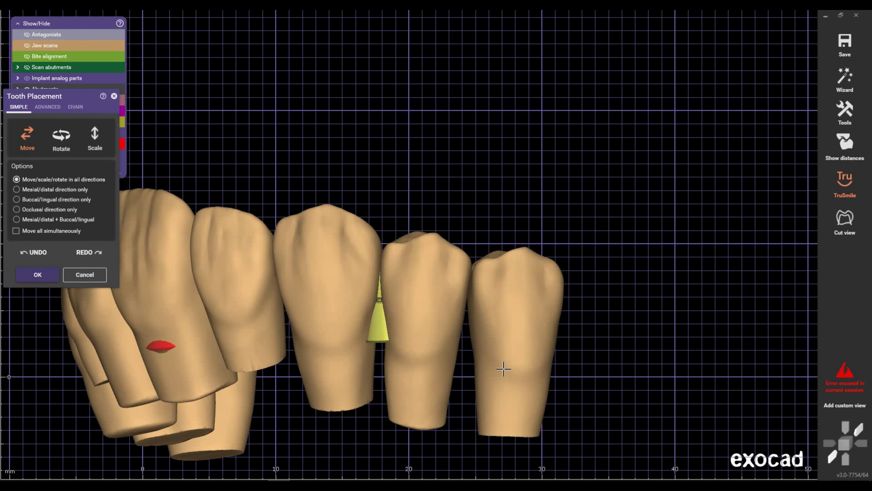
mouse_move(502, 399)
right_down()
mouse_move(509, 395)
mouse_move(508, 405)
mouse_move(461, 306)
mouse_move(446, 233)
right_up()
scroll(446, 232, up, 2)
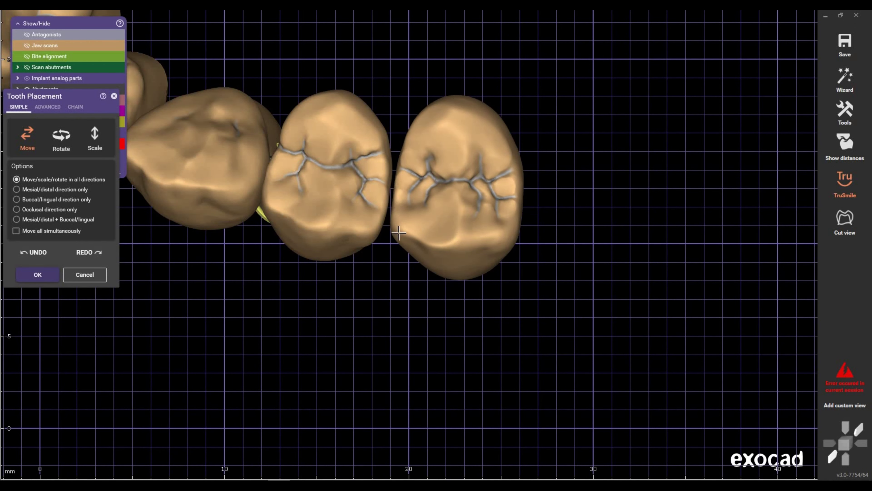
right_drag(387, 235, 375, 228)
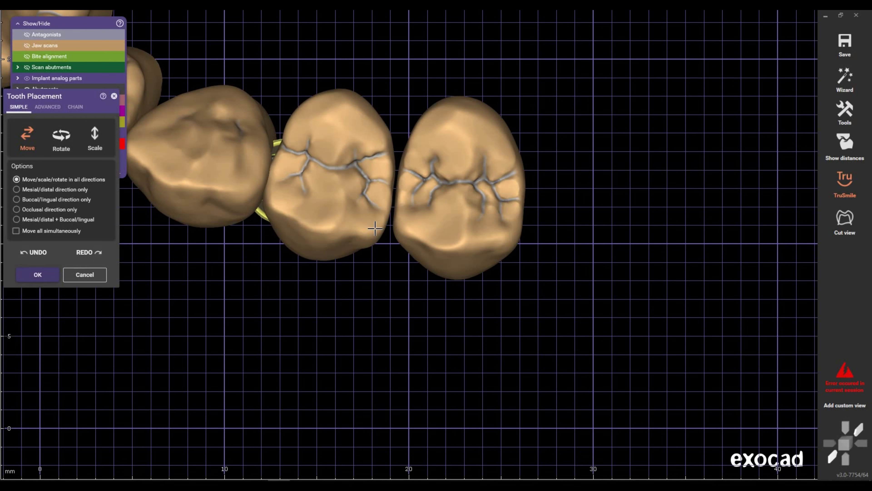
mouse_move(375, 228)
mouse_down()
mouse_move(440, 227)
mouse_move(438, 215)
mouse_up()
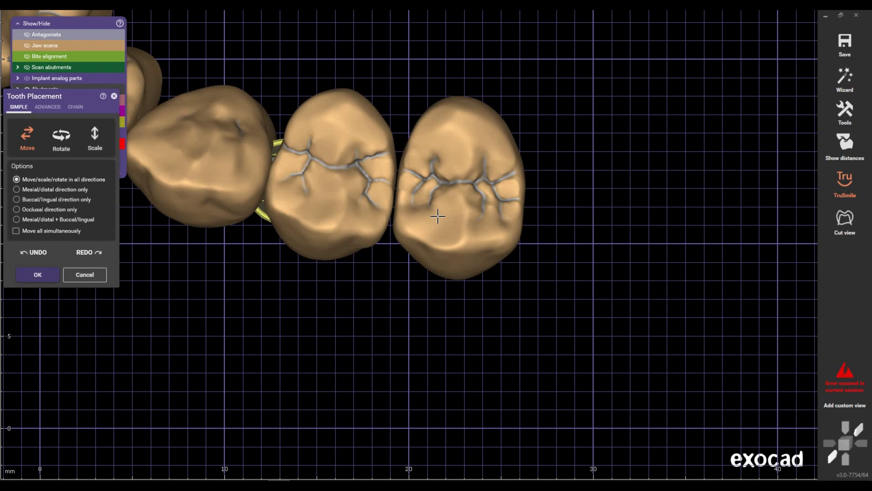
key(2)
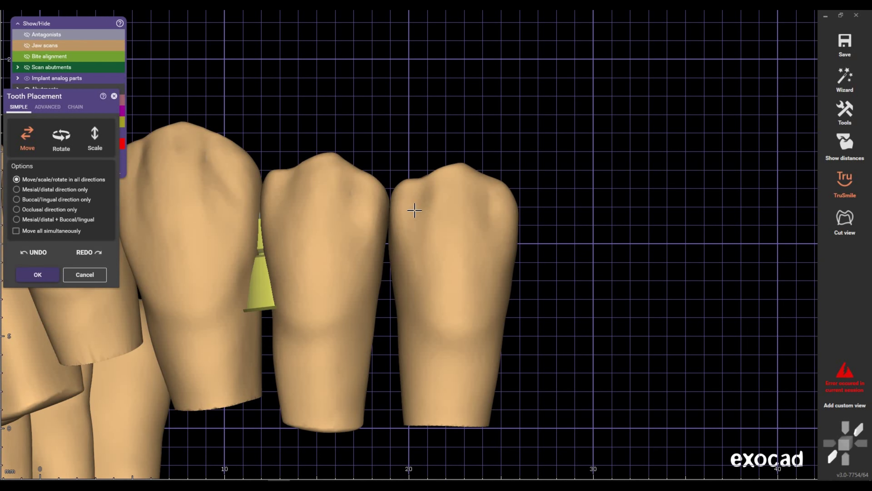
key(5)
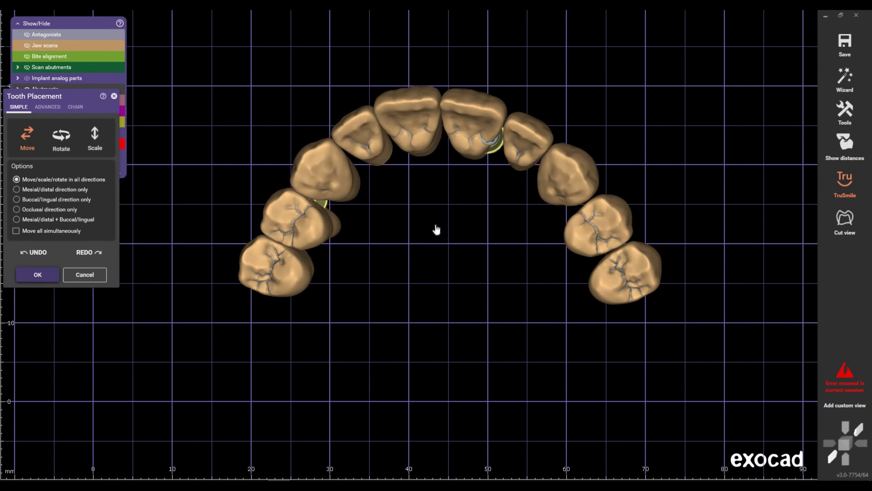
click(38, 274)
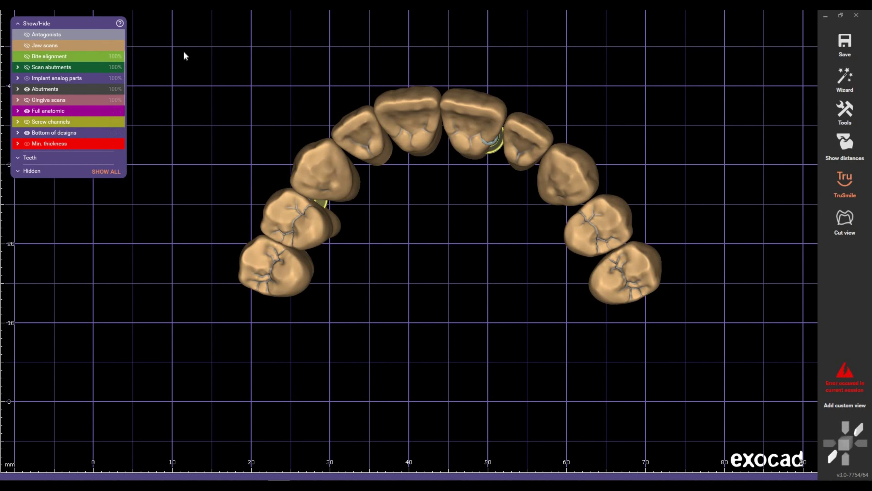
- Show bite alignment and full anatomic crowns, hide antagonists, and enable distance colours
click(27, 56)
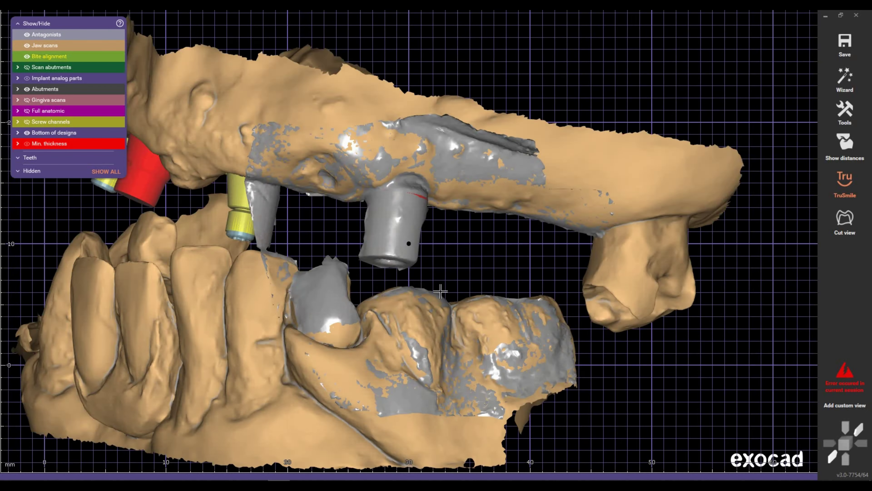
click(46, 34)
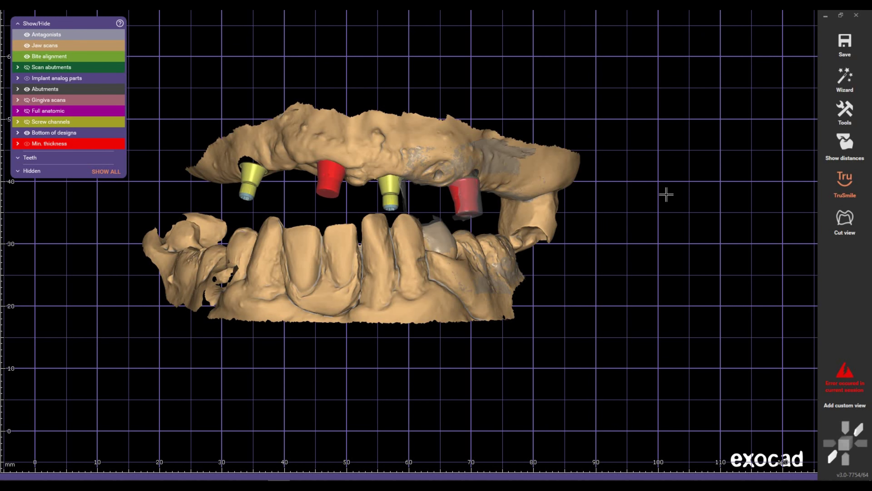
key(f)
key(a)
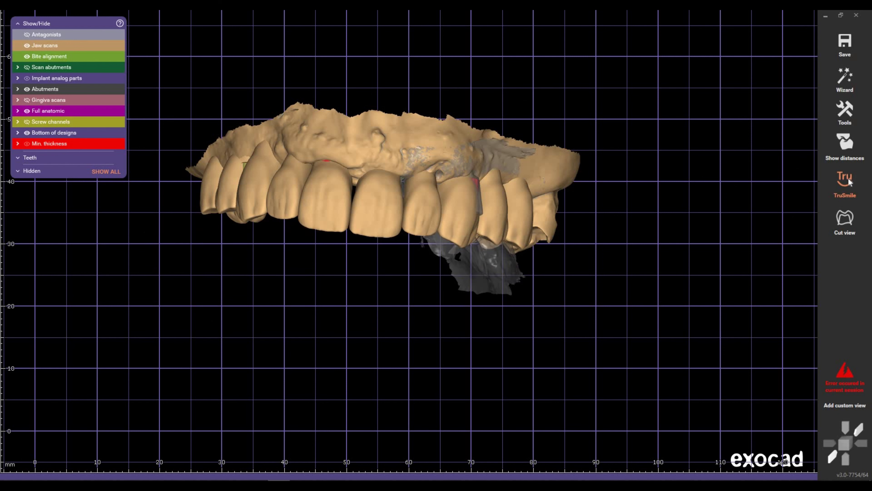
click(828, 161)
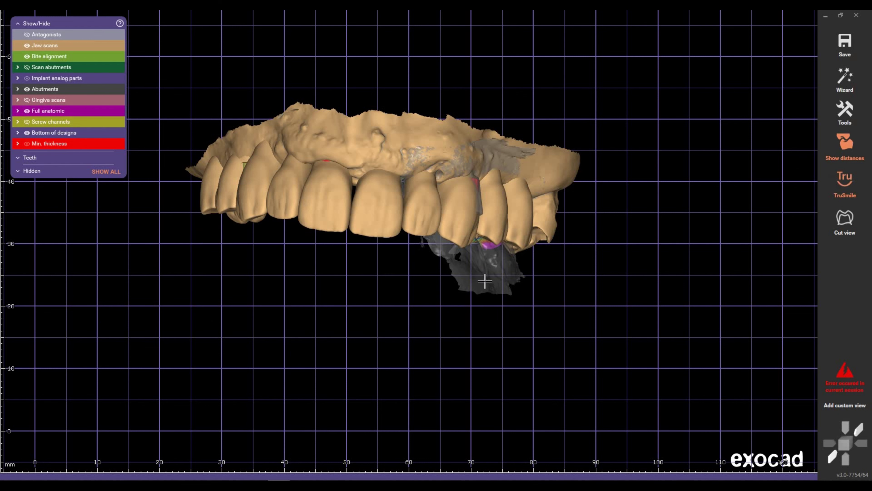
- Hide the bite alignment scan and show the opposing lower jaw in front view
key(b)
key(o)
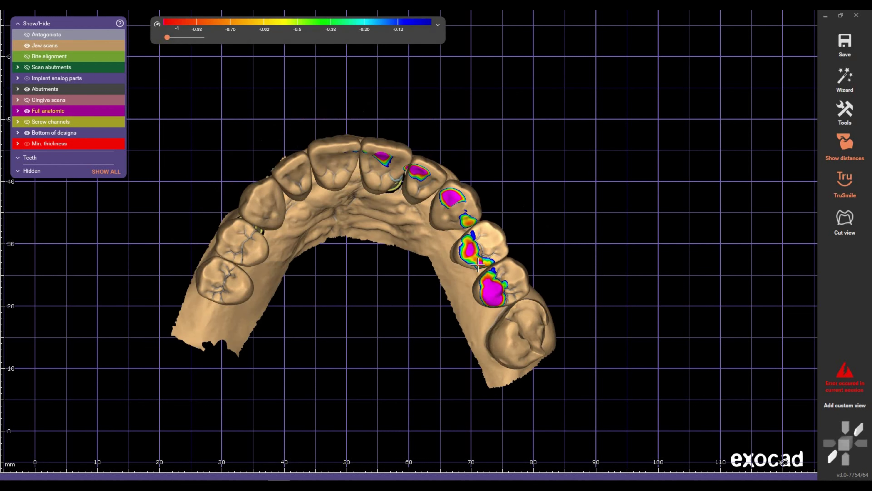
key(a)
key(f)
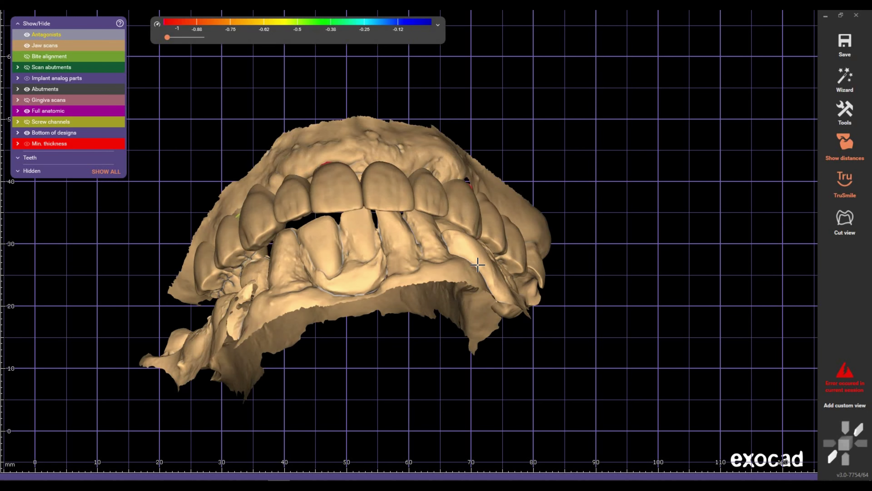
right_drag(478, 264, 512, 296)
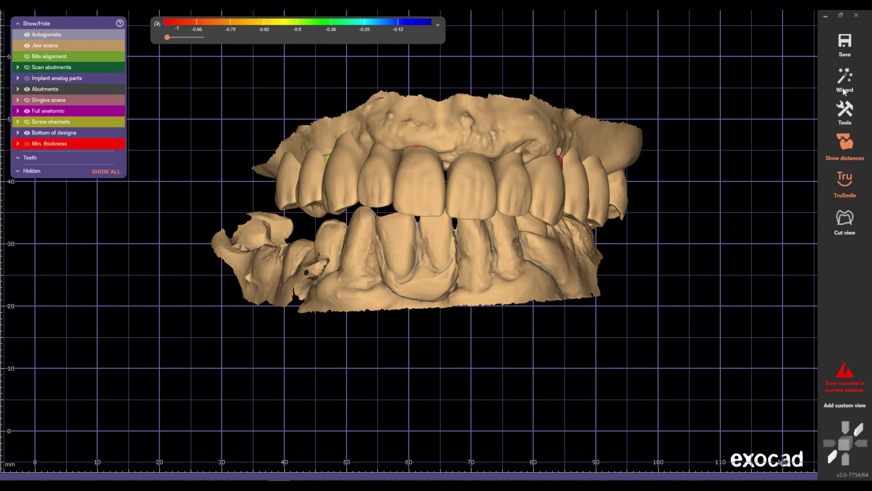
- Correct the lower jaw position, raising it into contact with the crowns
right_click(537, 285)
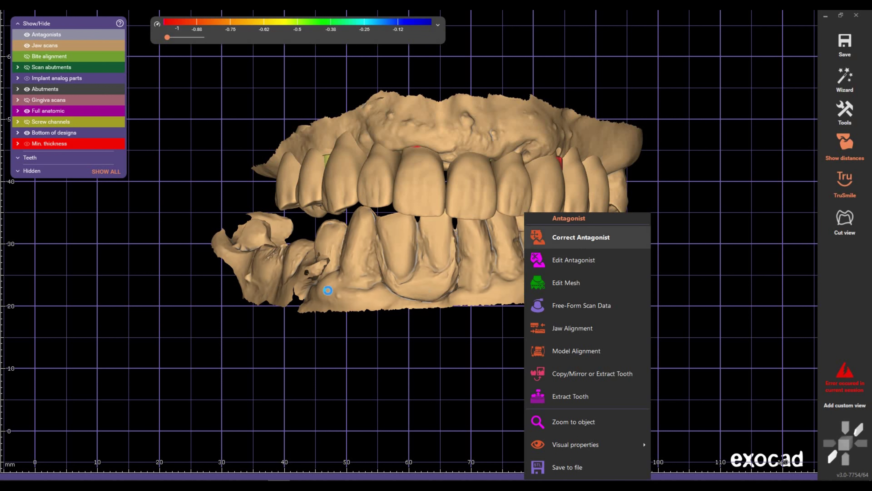
click(580, 237)
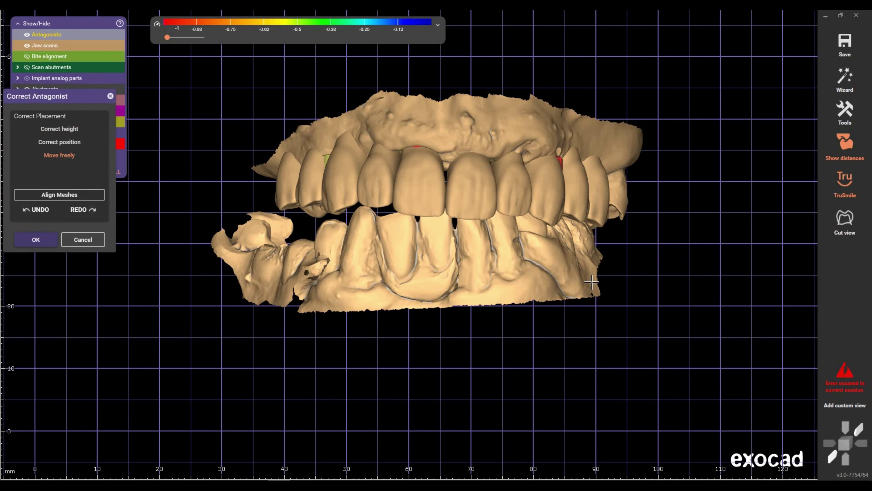
drag(593, 283, 455, 299)
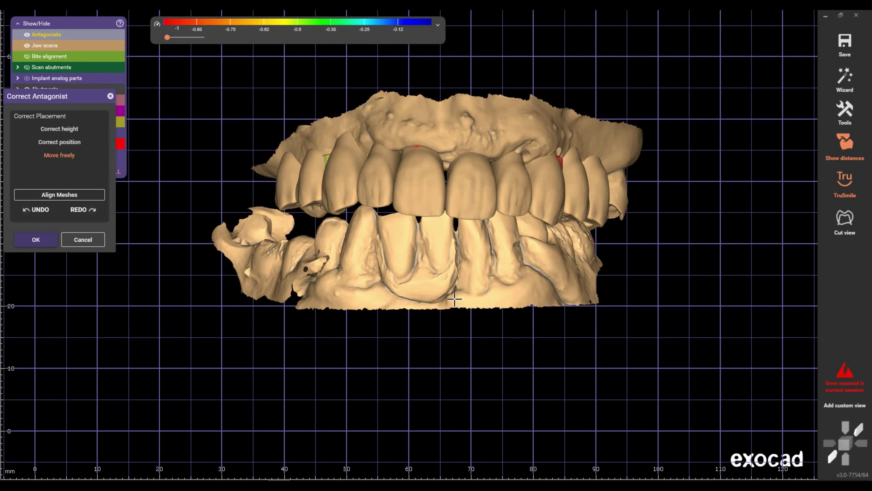
drag(454, 298, 453, 295)
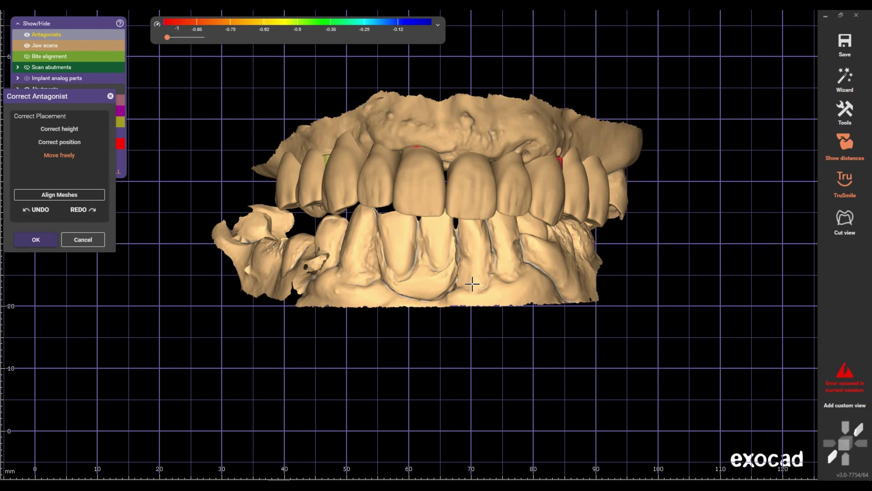
key(2)
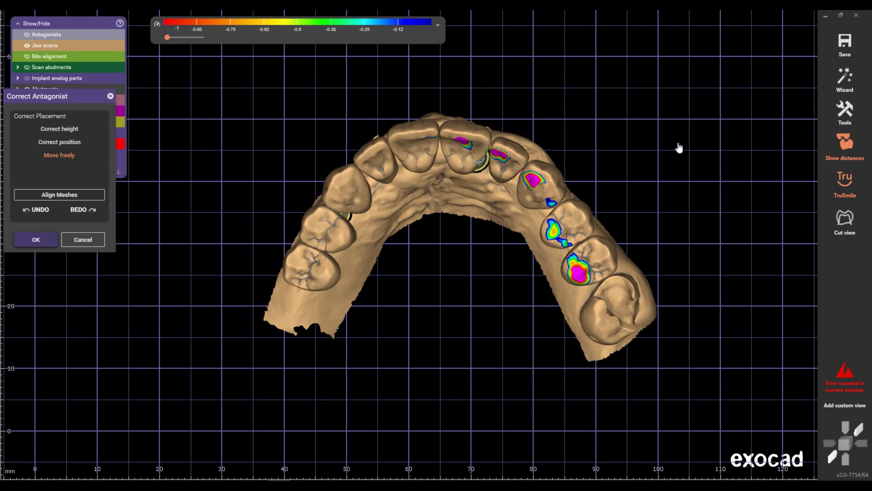
key(Return)
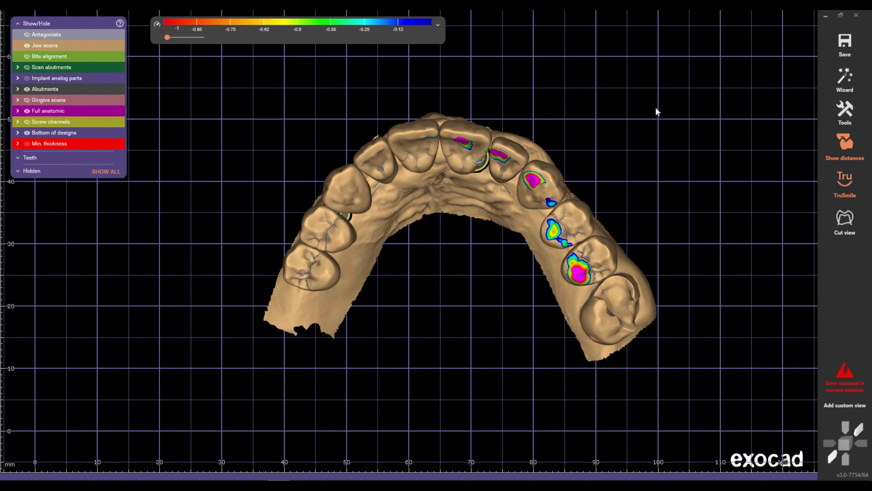
- In tooth placement, shift incisor, canine, premolar and molar crowns to reduce overlap
right_click(656, 112)
click(647, 80)
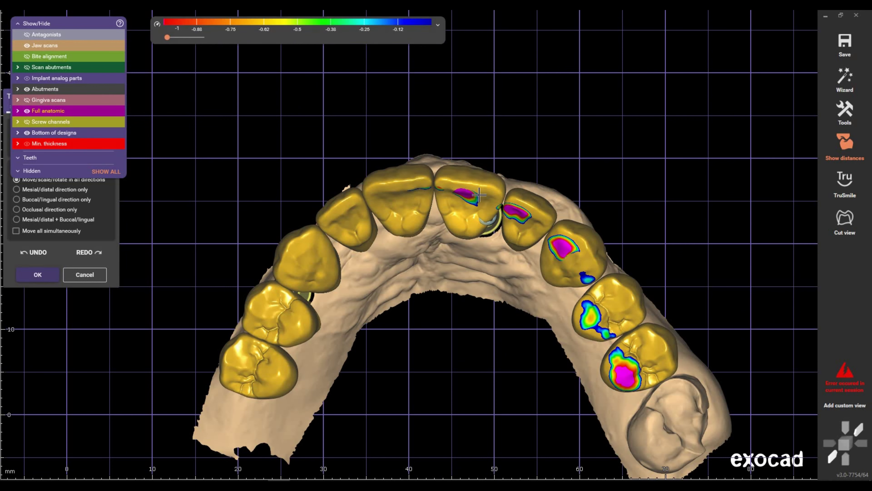
scroll(481, 196, up, 3)
drag(482, 193, 395, 214)
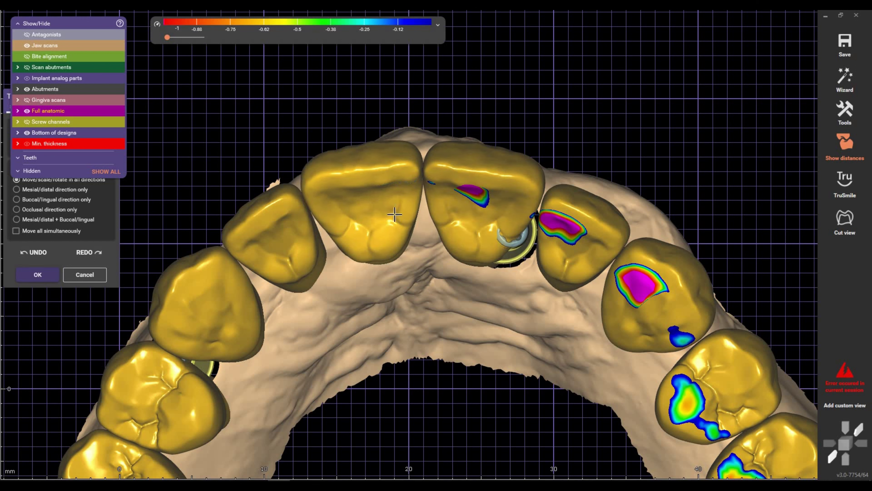
drag(557, 244, 585, 217)
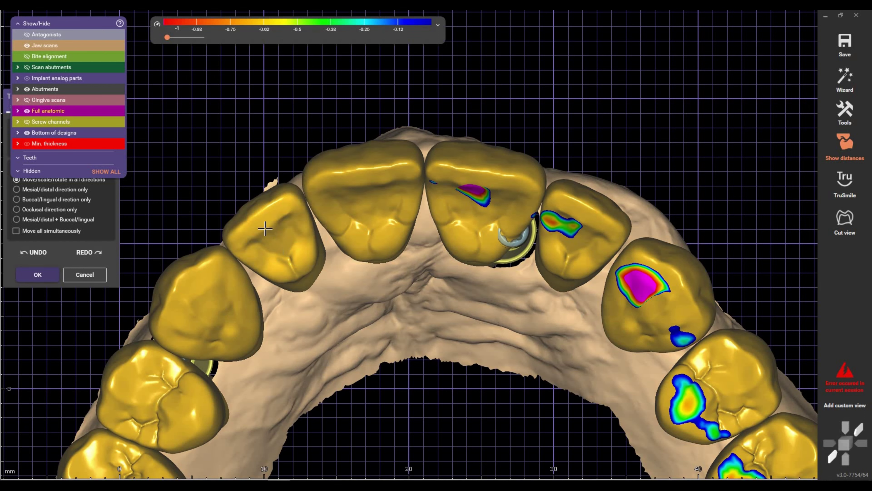
scroll(604, 302, down, 3)
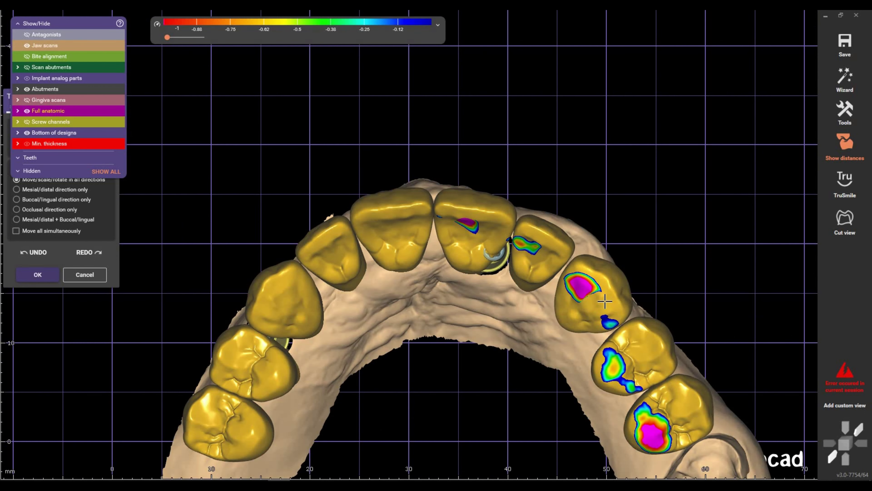
drag(605, 302, 608, 284)
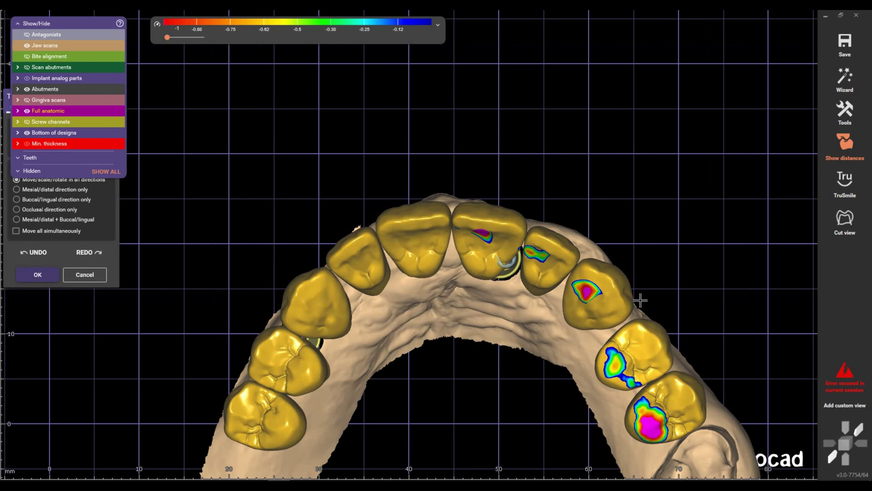
drag(638, 296, 636, 290)
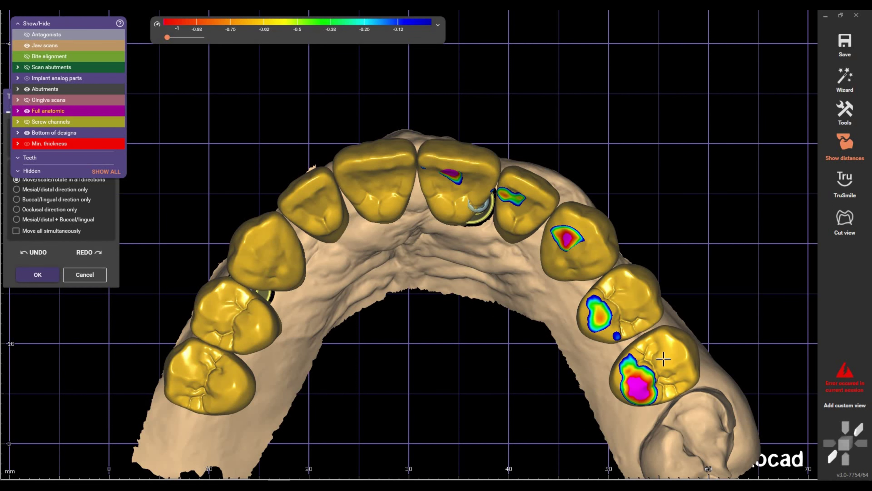
drag(662, 363, 664, 358)
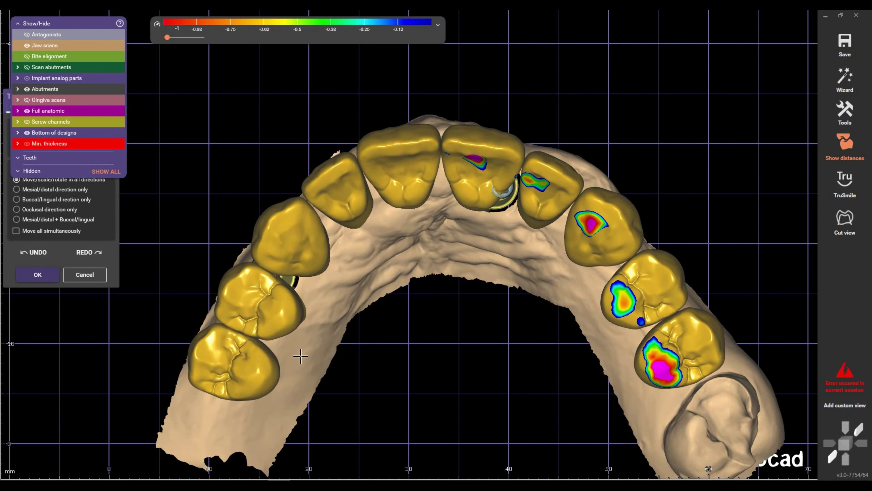
- Fine-tune the left molar and both central incisor crowns
drag(267, 358, 266, 360)
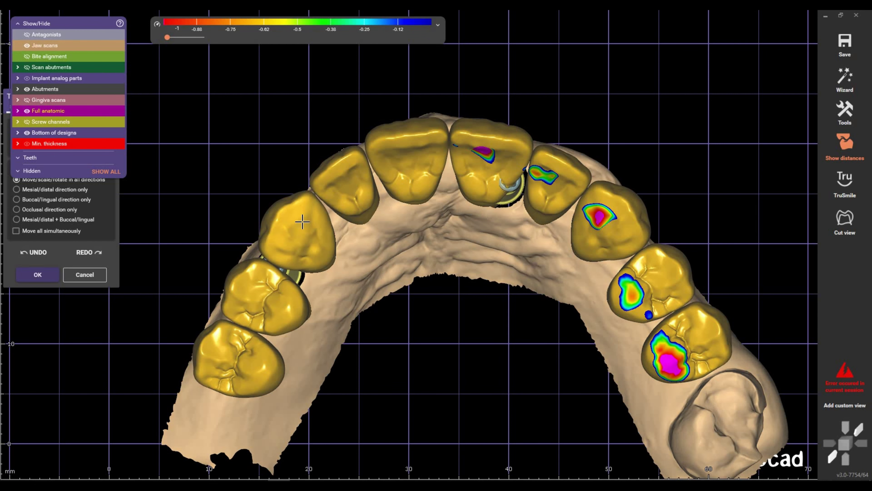
scroll(414, 145, up, 1)
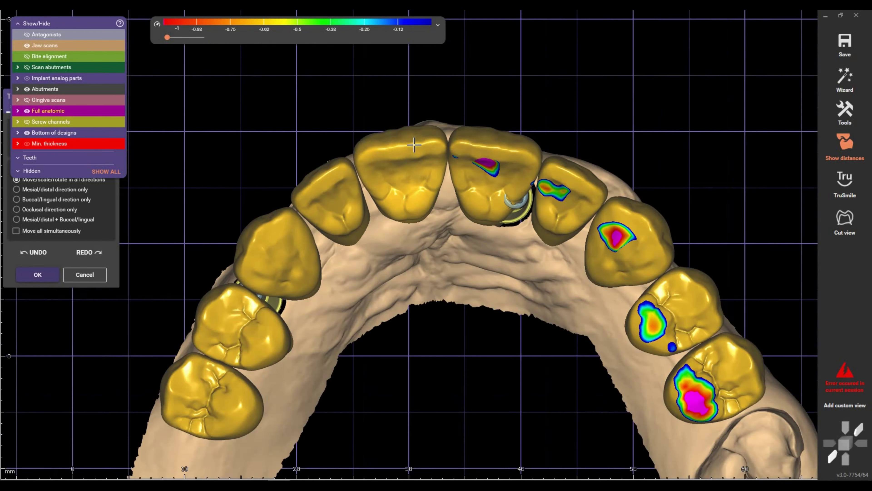
drag(415, 141, 413, 142)
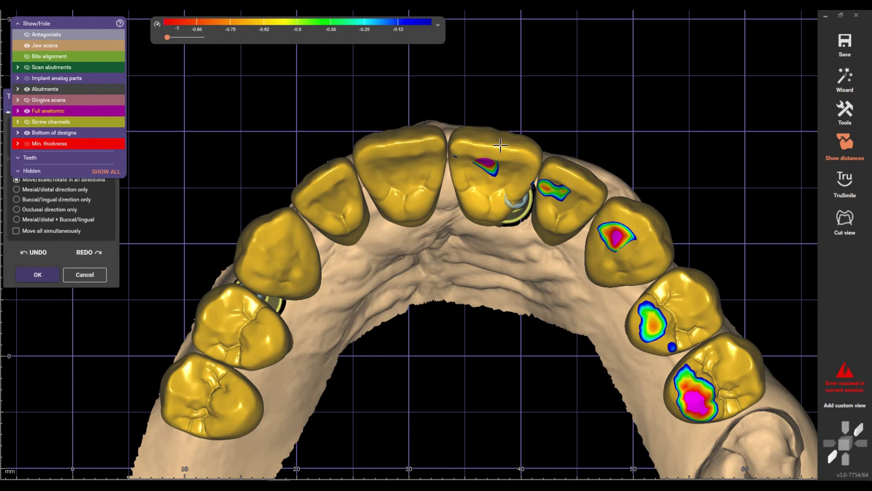
drag(502, 145, 528, 161)
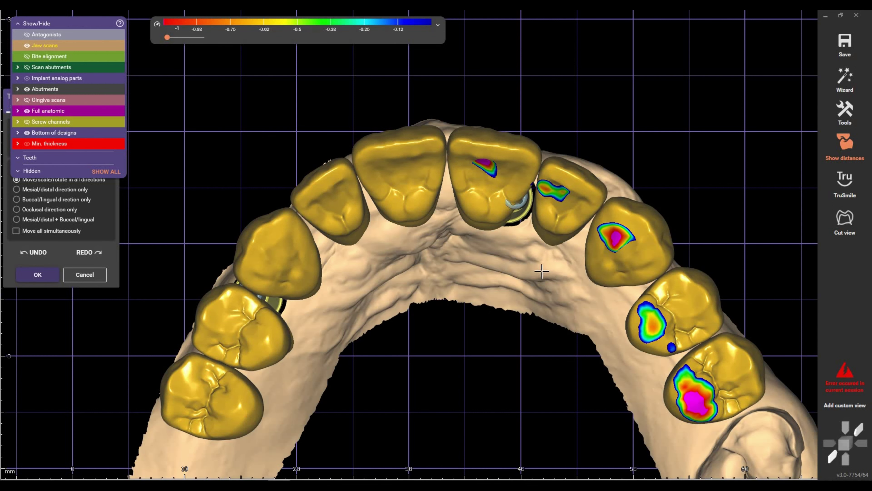
mouse_move(532, 267)
right_down()
mouse_move(506, 205)
mouse_move(432, 146)
right_up()
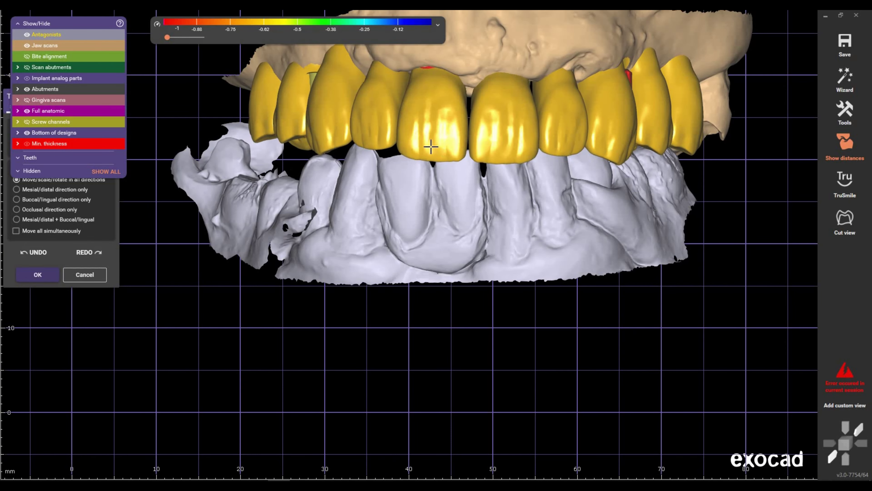
- Nudge the left and right central crowns slightly against the lower jaw
scroll(429, 147, up, 3)
drag(428, 152, 435, 155)
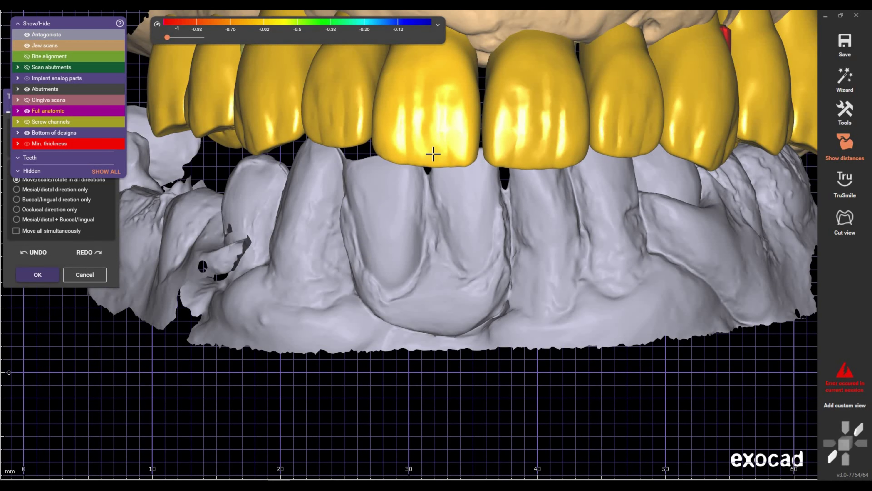
click(515, 99)
drag(539, 101, 542, 100)
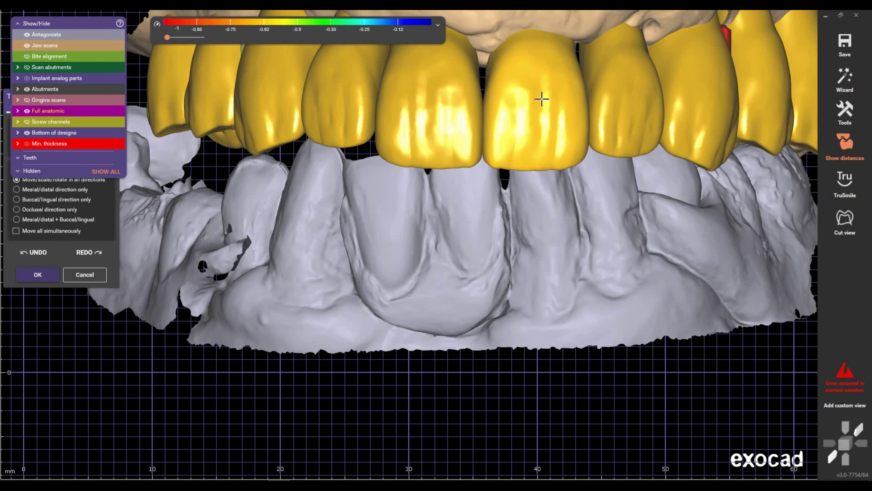
scroll(541, 223, down, 2)
- Hide the lower jaw scan and view the upper arch from above
right_drag(543, 223, 681, 283)
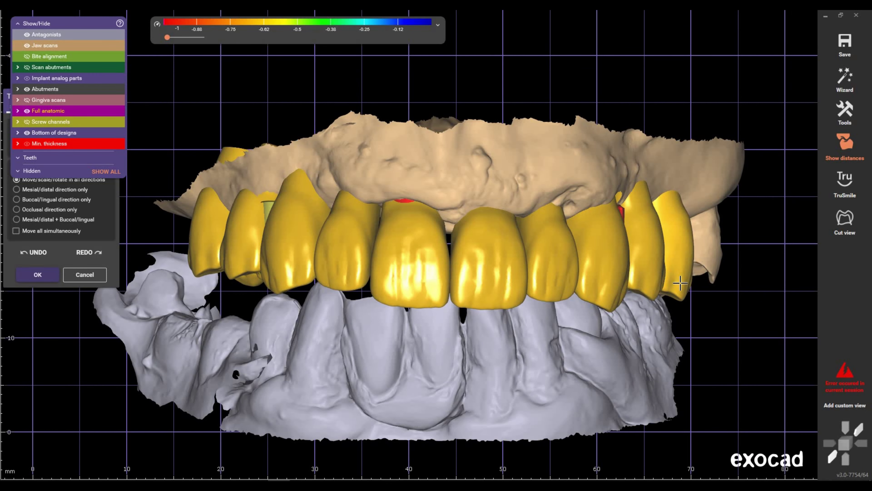
scroll(680, 283, down, 3)
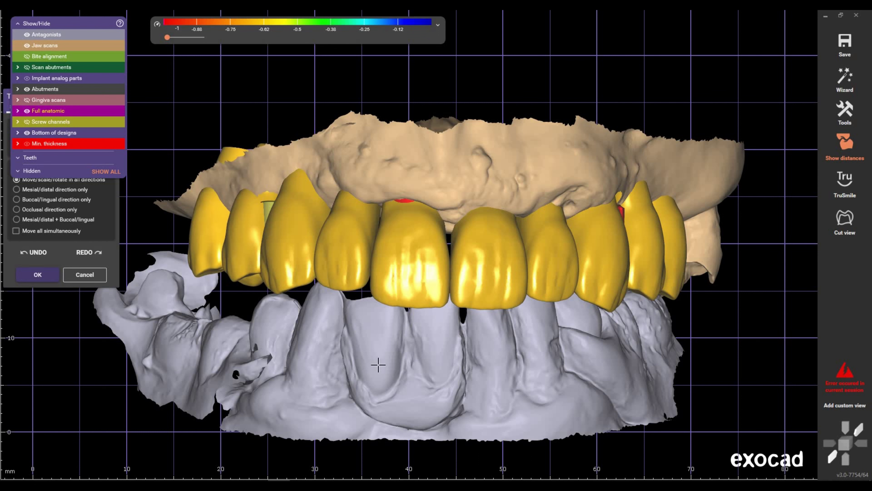
click(418, 348)
right_drag(419, 348, 390, 335)
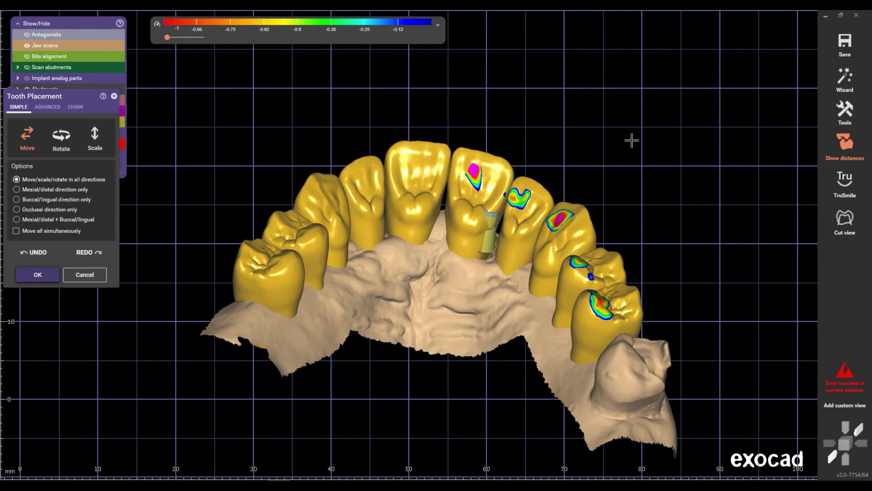
- Enter anatomic free-forming of the crowns and choose the Cusps preset
click(82, 277)
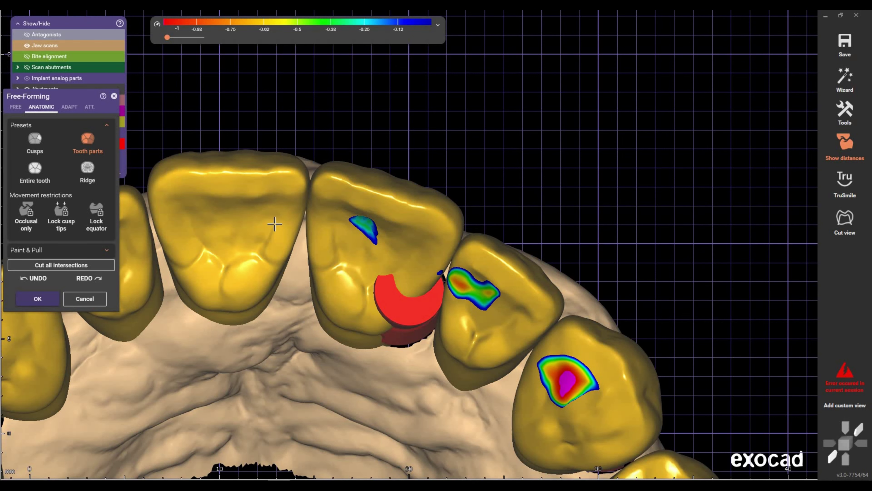
scroll(483, 251, down, 5)
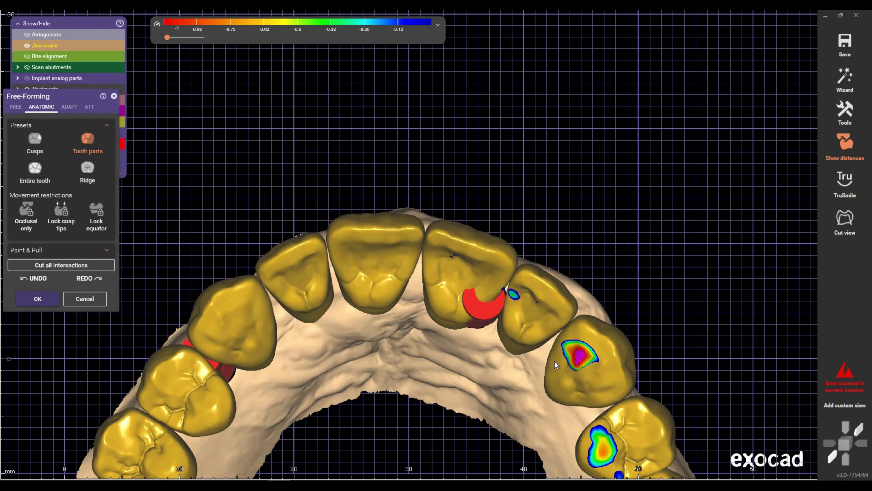
scroll(484, 250, down, 2)
right_click(512, 301)
mouse_move(511, 301)
right_down()
mouse_move(486, 277)
mouse_move(512, 236)
mouse_move(538, 150)
mouse_move(567, 188)
mouse_move(438, 217)
mouse_move(427, 200)
mouse_move(472, 308)
right_up()
click(35, 138)
- Select approximal adaptation to neighbouring crowns at 0.05 mm distance
scroll(439, 217, up, 3)
click(69, 107)
click(97, 131)
- Cut approximal intersections with neighbouring crowns, accept, and return to Tooth Placement
click(472, 309)
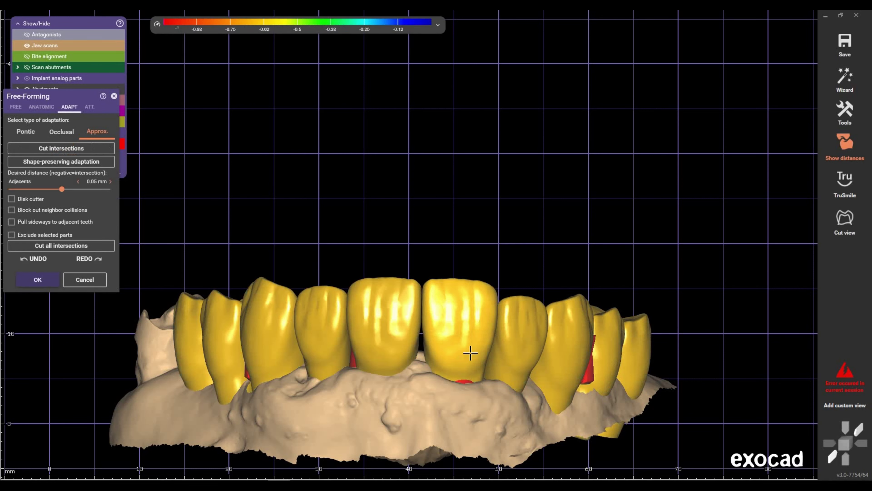
right_drag(471, 353, 428, 380)
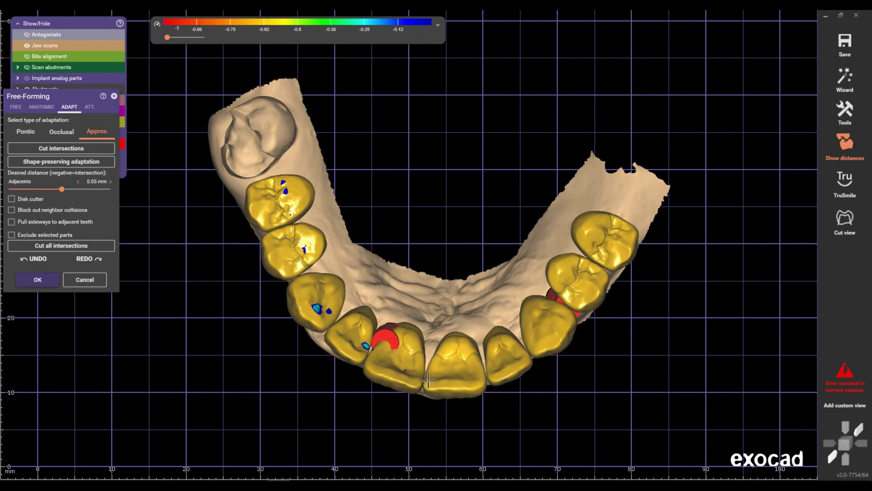
scroll(424, 229, up, 3)
click(61, 246)
click(37, 279)
scroll(581, 278, up, 2)
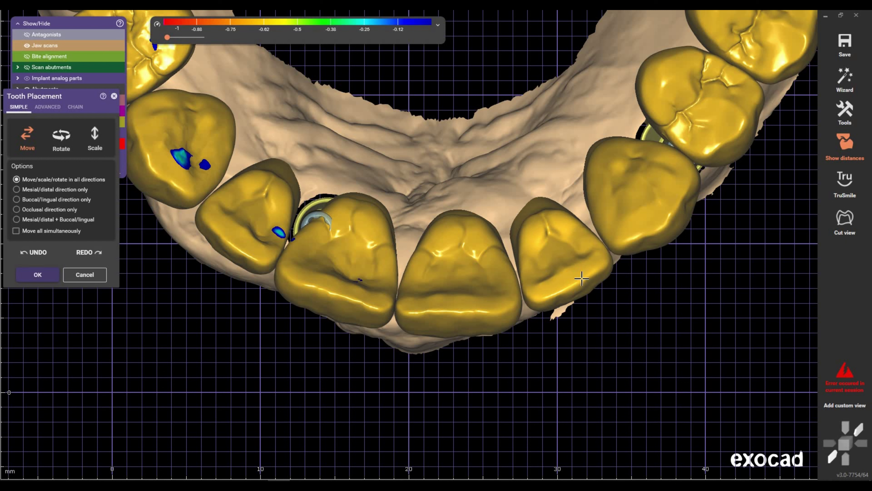
- Nudge one crown slightly upward with Move
drag(581, 279, 581, 278)
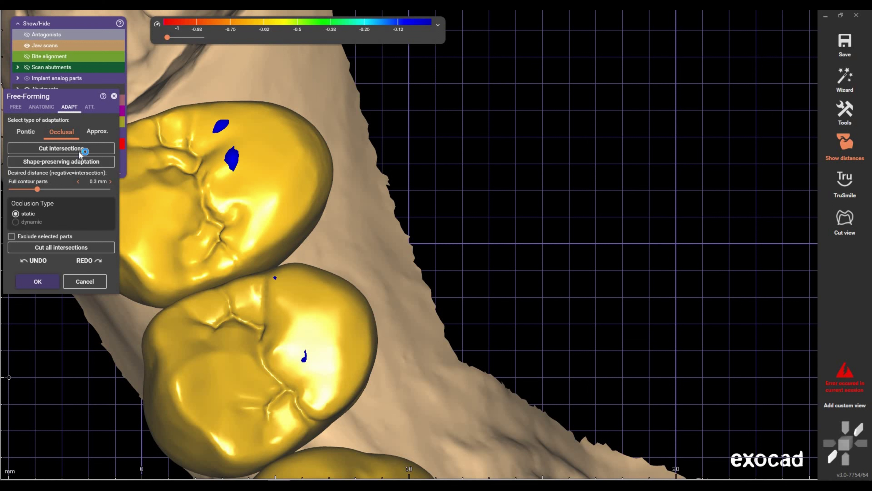
- Cut the crowns back against the opposing bite with occlusal Cut intersections
click(80, 148)
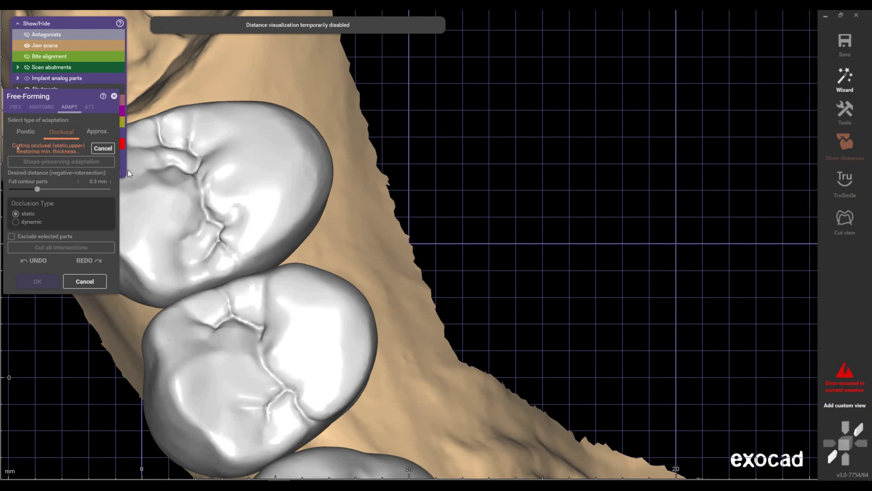
click(15, 107)
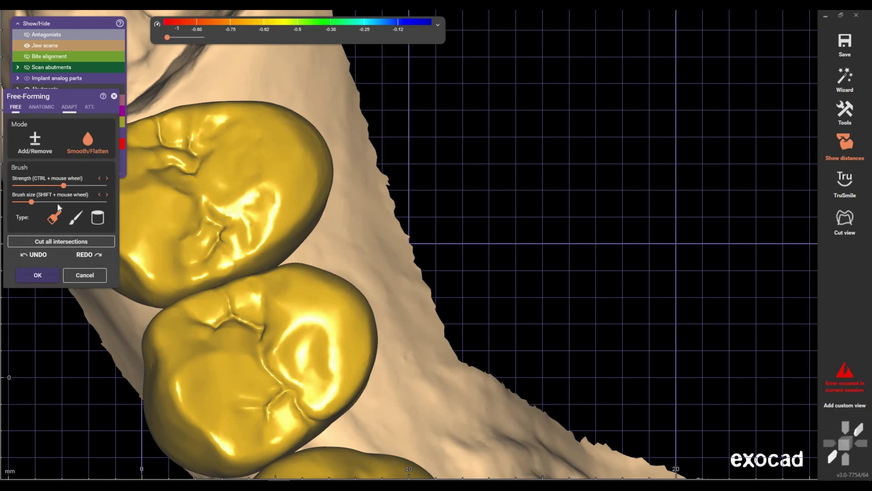
click(35, 141)
ctrl+scroll(266, 193, up, 2)
shift+scroll(266, 193, down, 3)
- Paint extra material onto the molar crown with Add/Remove, then confirm free-forming
mouse_move(266, 193)
mouse_down()
mouse_move(226, 224)
mouse_move(220, 142)
mouse_move(235, 140)
mouse_move(206, 155)
mouse_up()
scroll(506, 273, down, 2)
scroll(444, 226, down, 2)
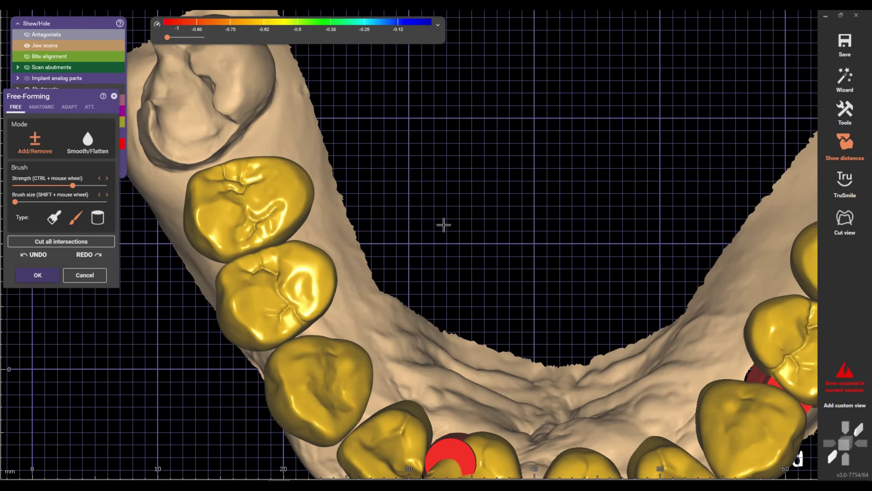
click(37, 275)
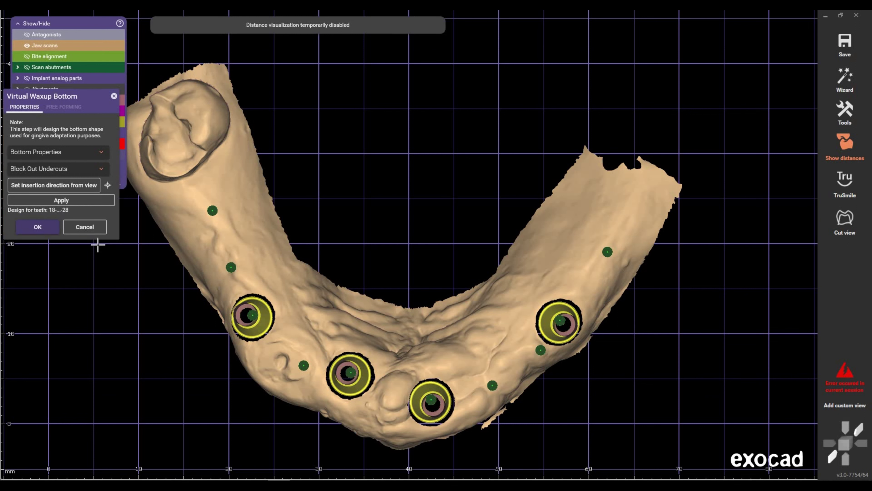
- Apply the virtual wax-up bottom shape for teeth 18–28
click(69, 201)
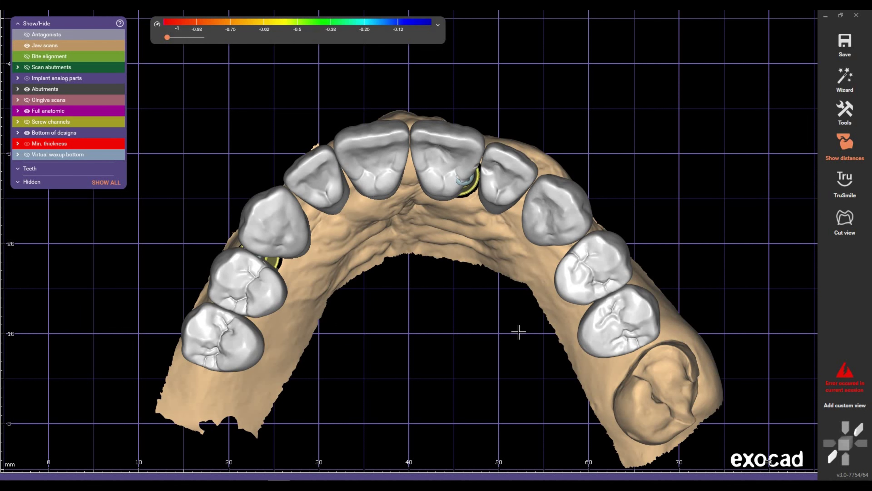
- Generate connectors between all bridge crowns via Tools > Connectors and accept them
click(845, 112)
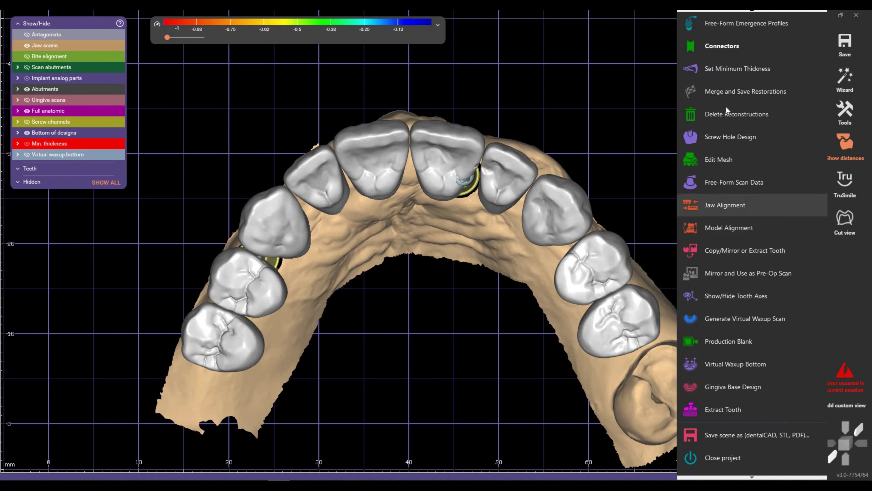
click(725, 48)
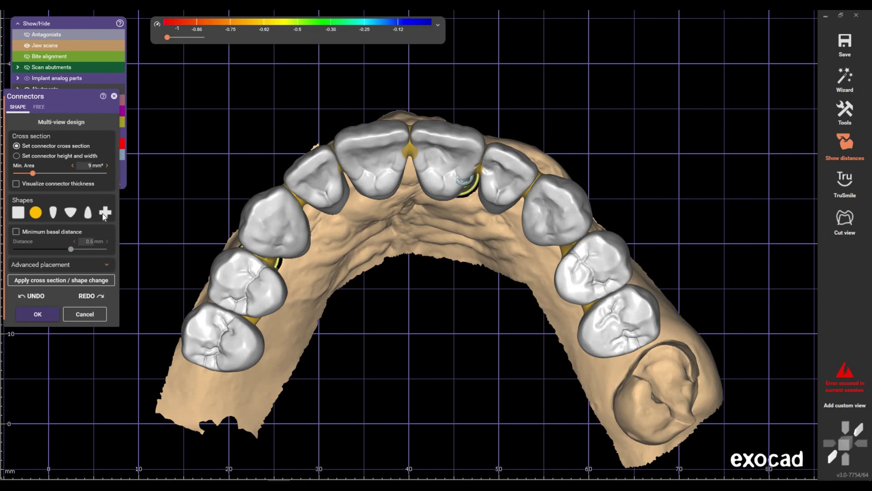
click(38, 314)
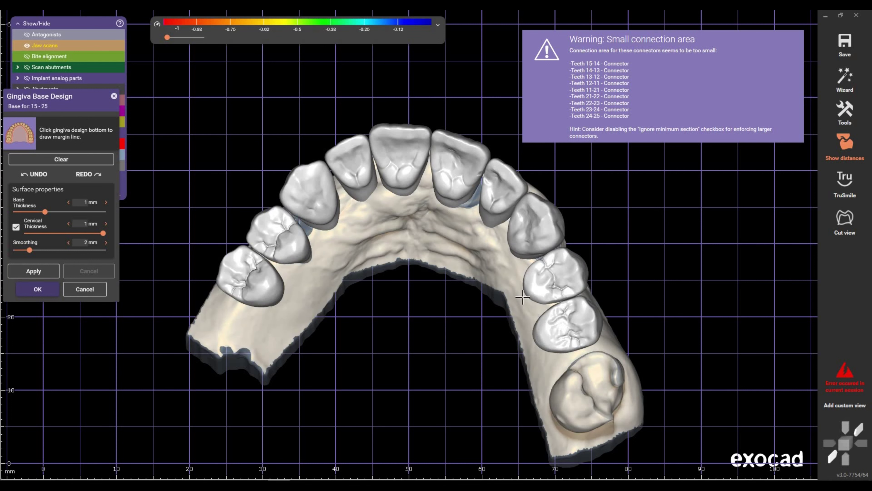
- Hide and reshow the crowns, then place the first gingiva base margin point
ctrl+right_click(589, 345)
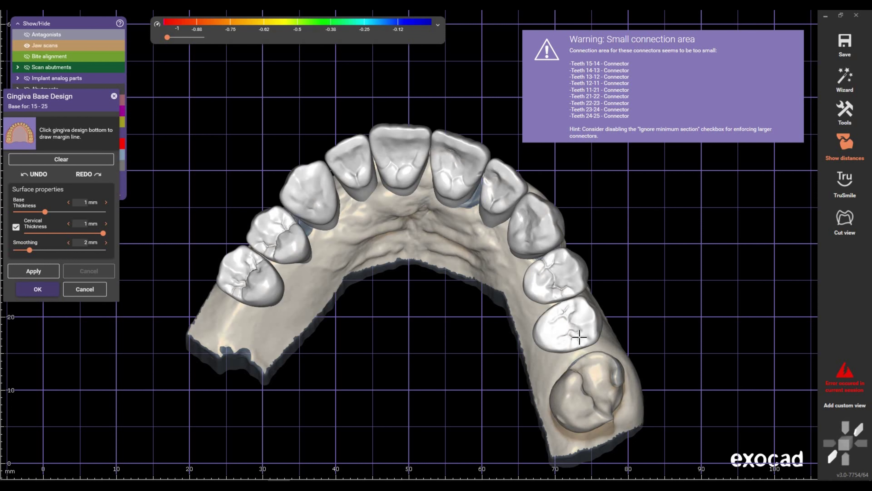
ctrl+right_click(580, 336)
click(351, 211)
- Close the gingiva base margin line and inspect it from the side with crowns hidden
ctrl+right_click(375, 257)
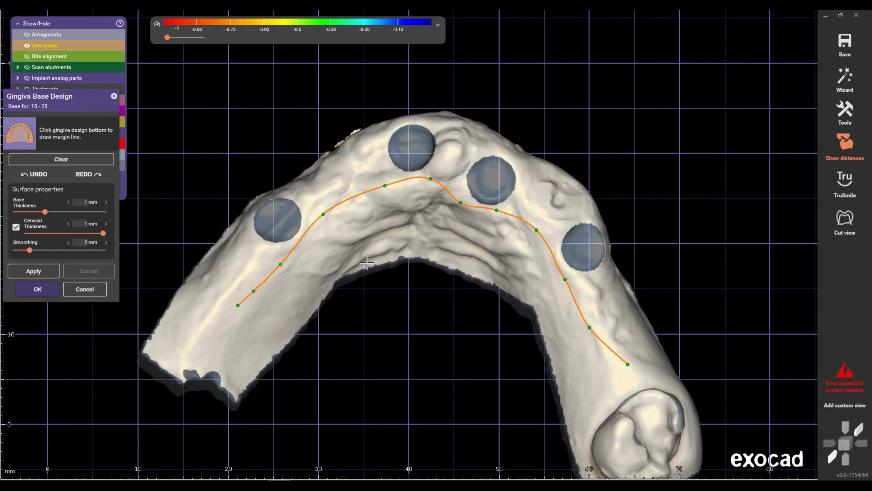
mouse_move(372, 261)
right_down()
mouse_move(436, 306)
mouse_move(445, 356)
mouse_move(544, 341)
right_up()
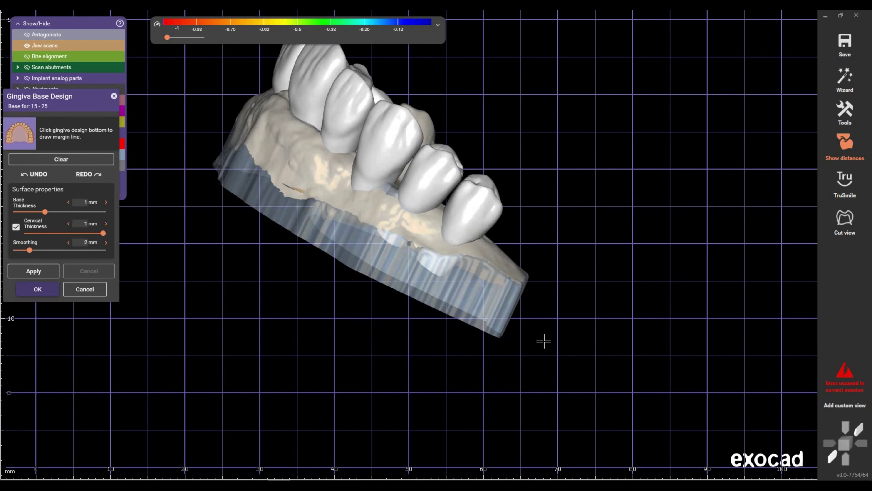
scroll(465, 228, up, 5)
scroll(464, 224, up, 5)
ctrl+right_click(404, 189)
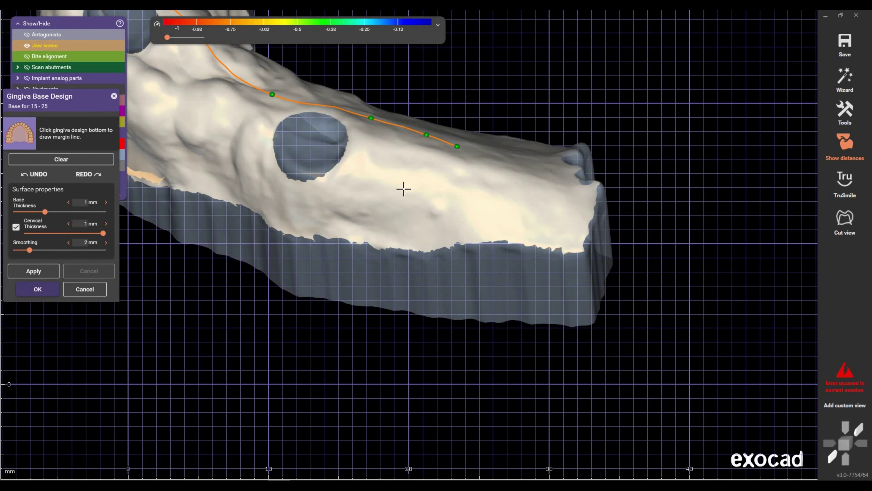
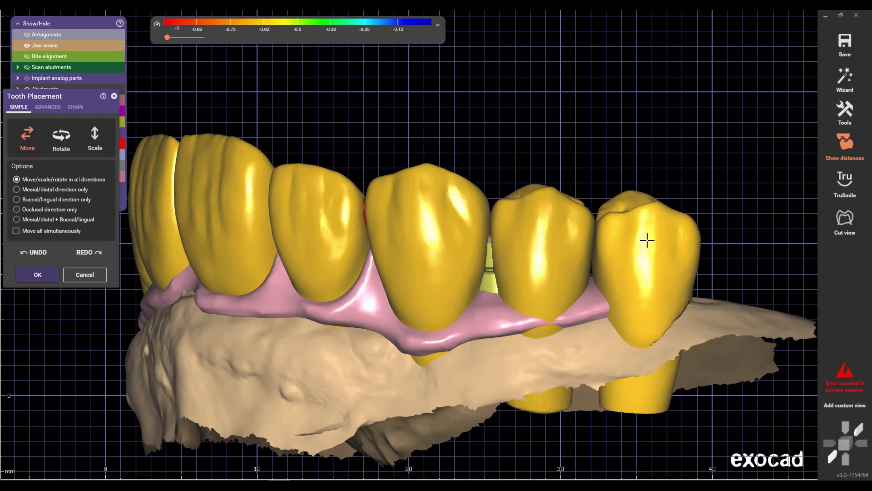
- In Move mode, nudge the leftmost crown of the arch slightly down
scroll(686, 248, down, 3)
scroll(686, 248, down, 2)
right_drag(686, 248, 419, 269)
scroll(419, 268, up, 3)
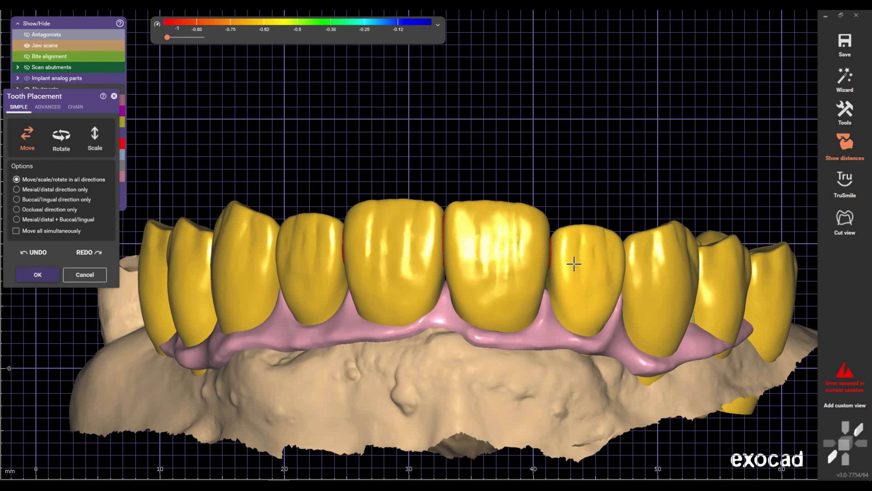
scroll(574, 263, down, 2)
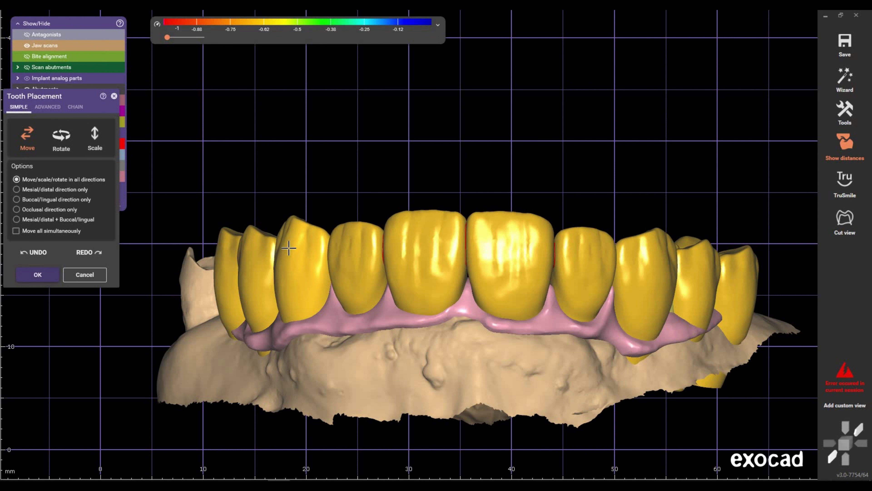
middle_drag(344, 234, 338, 258)
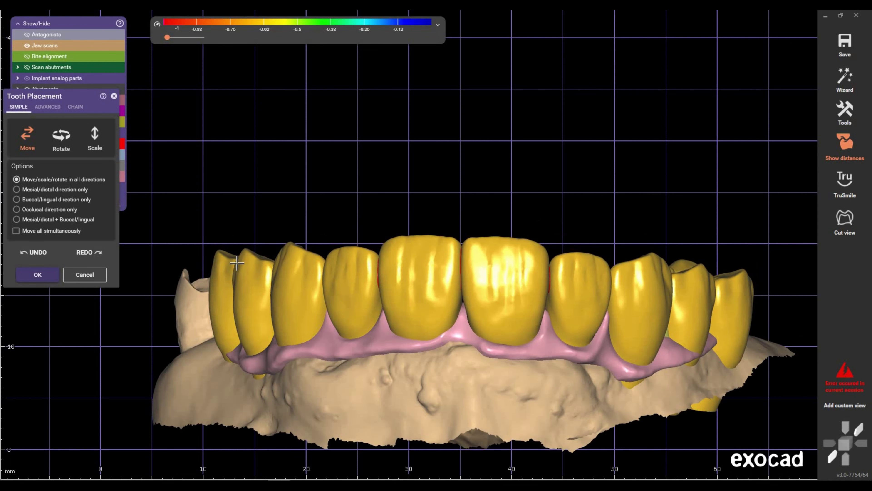
drag(237, 268, 240, 273)
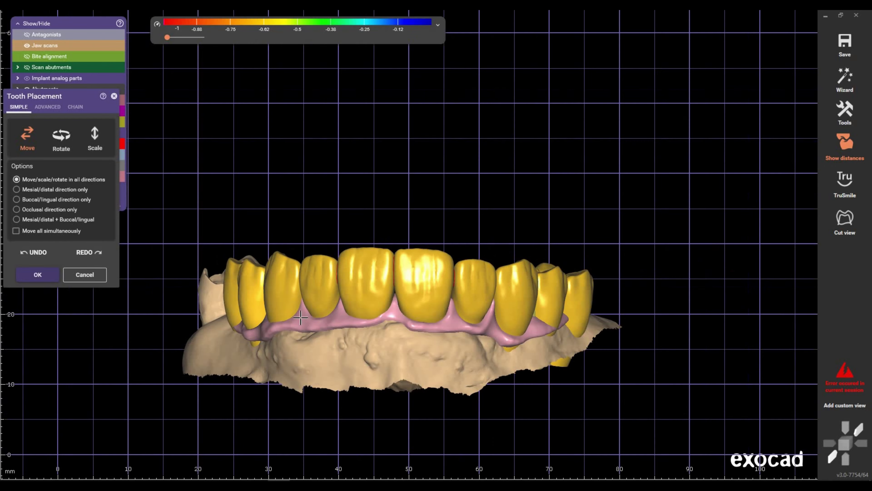
- Reposition and reorient the rearmost molar crown on the arch
right_drag(302, 323, 424, 360)
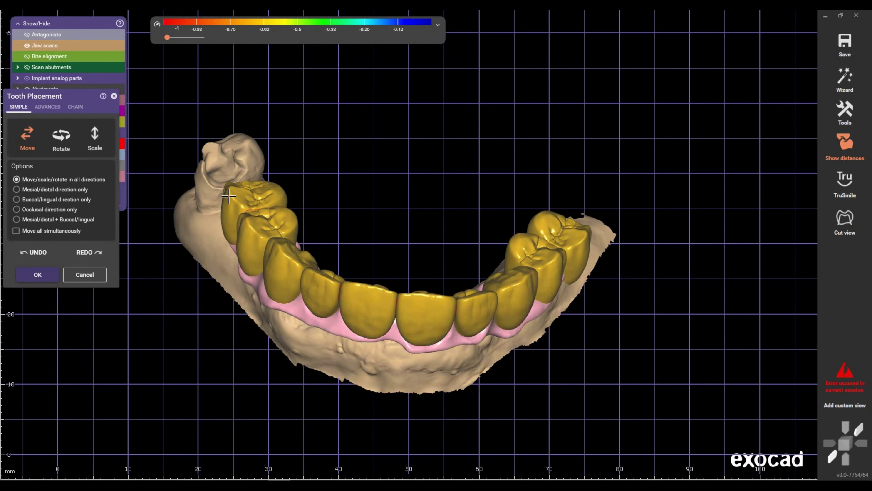
scroll(339, 227, up, 1)
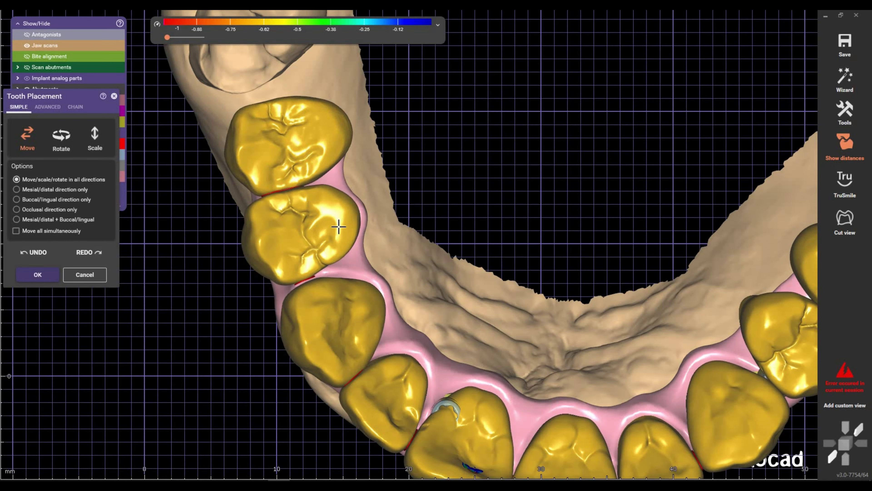
scroll(340, 227, up, 1)
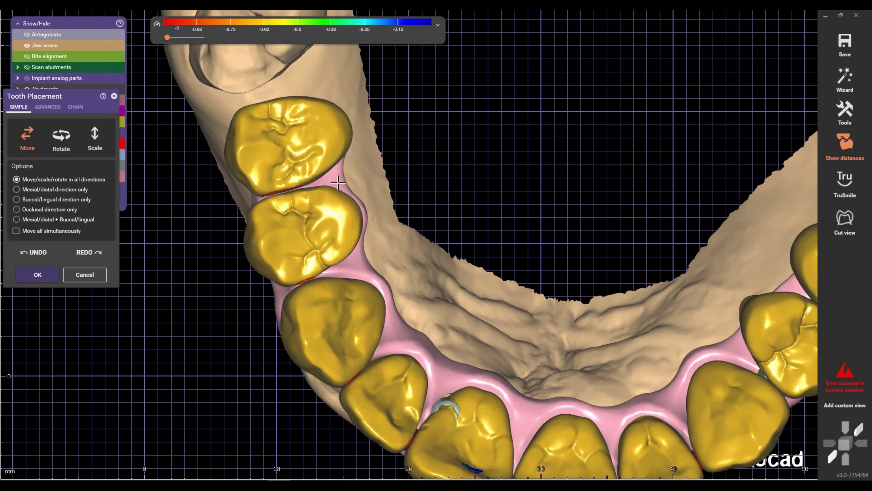
right_drag(331, 204, 311, 158)
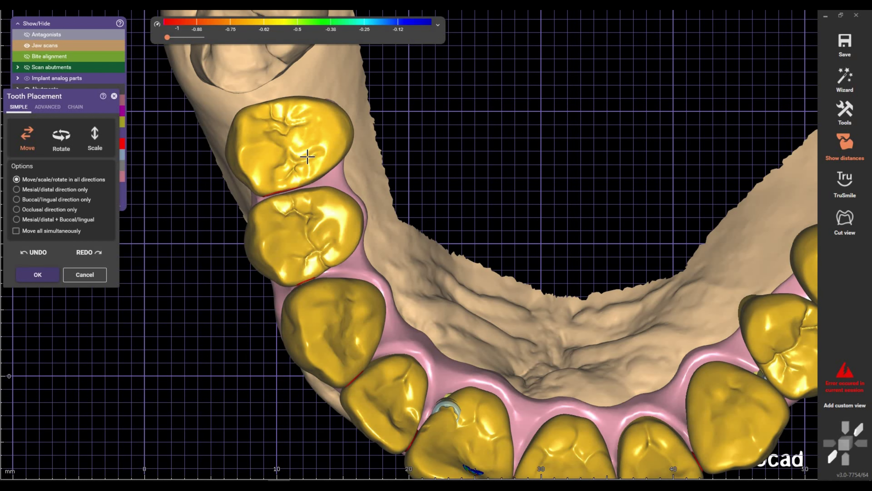
drag(311, 155, 306, 152)
scroll(456, 190, down, 3)
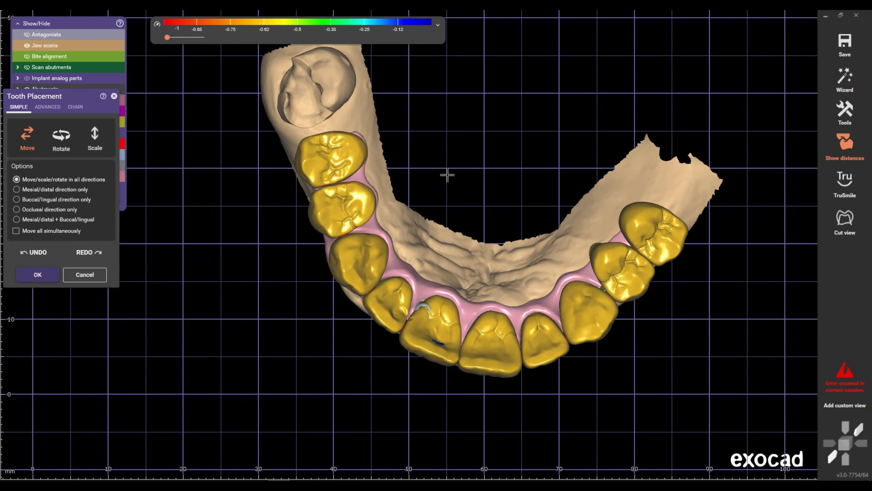
right_drag(448, 176, 349, 175)
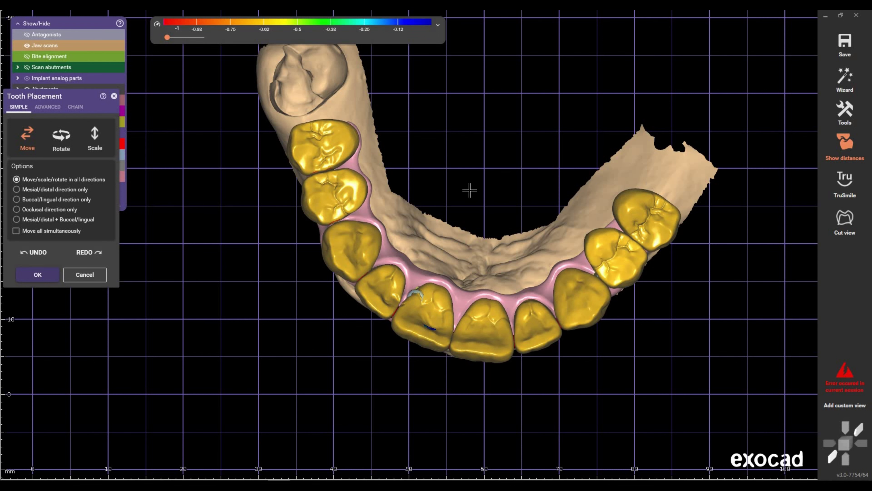
- Lower the incisal edges of the front crown and its neighbouring crown
key(f)
right_drag(466, 187, 487, 312)
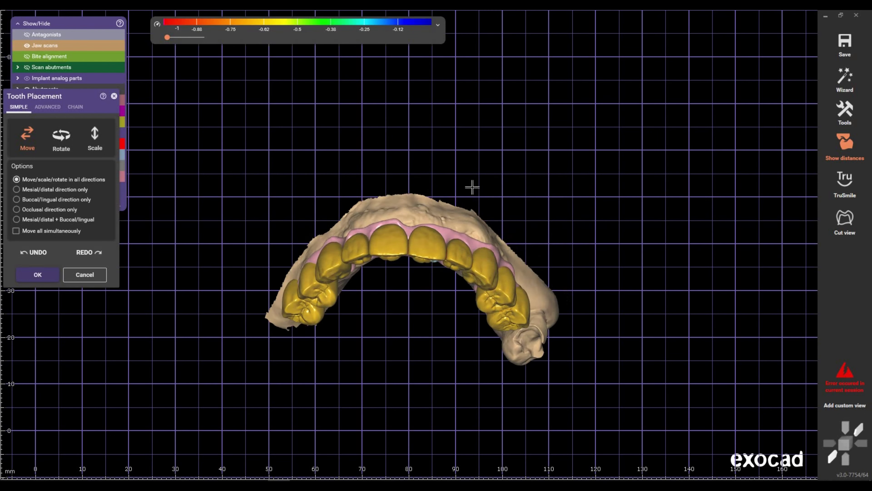
scroll(486, 313, up, 2)
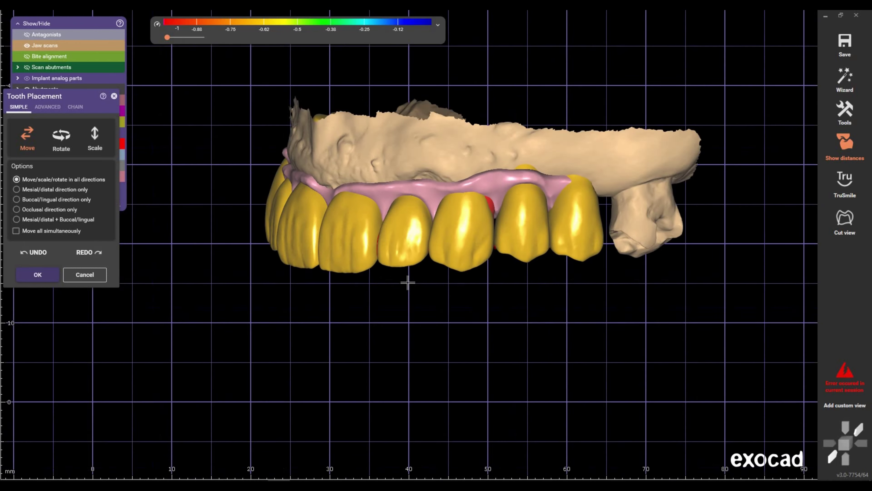
scroll(405, 281, up, 2)
scroll(408, 285, up, 2)
scroll(432, 239, up, 3)
scroll(423, 224, up, 3)
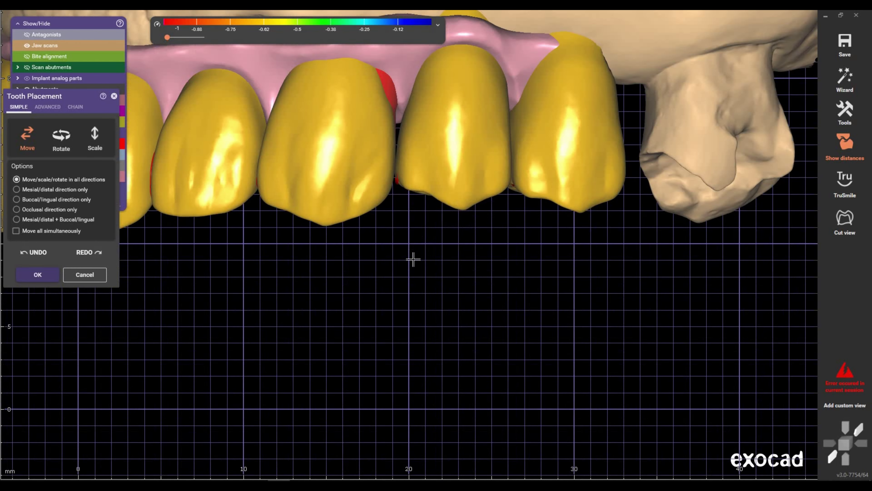
scroll(413, 257, up, 1)
scroll(411, 261, up, 2)
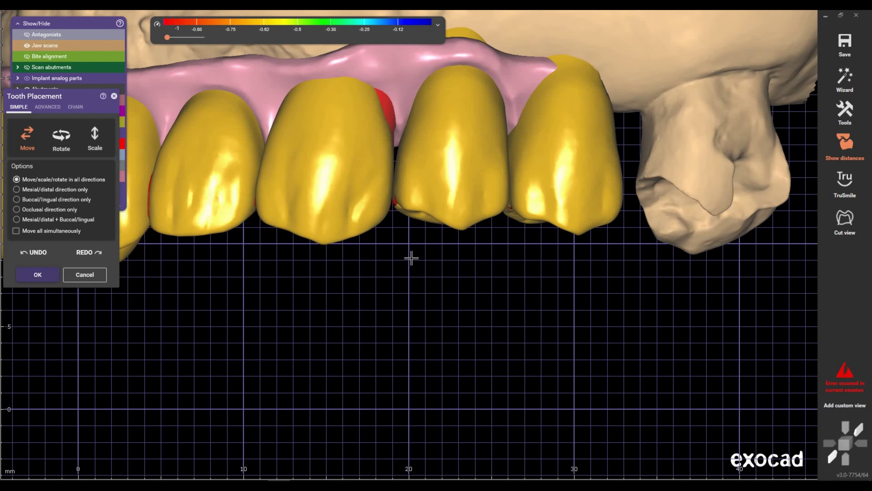
right_drag(411, 261, 437, 211)
drag(437, 211, 442, 223)
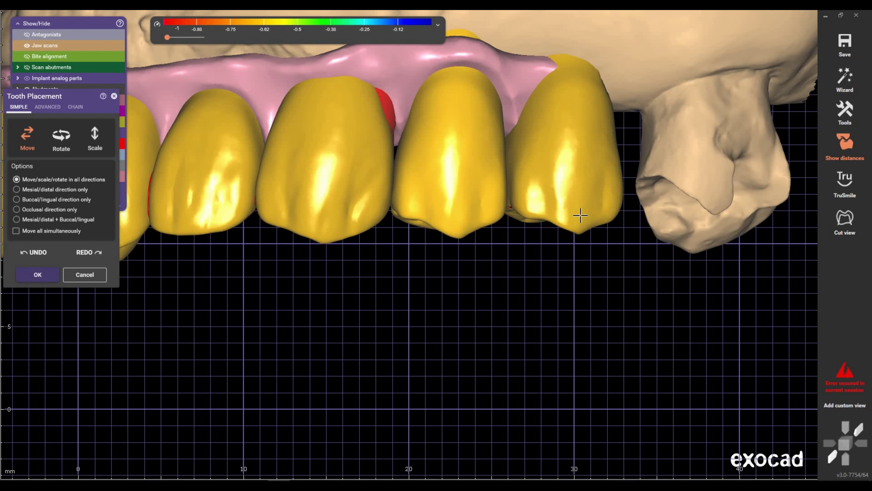
drag(578, 220, 577, 224)
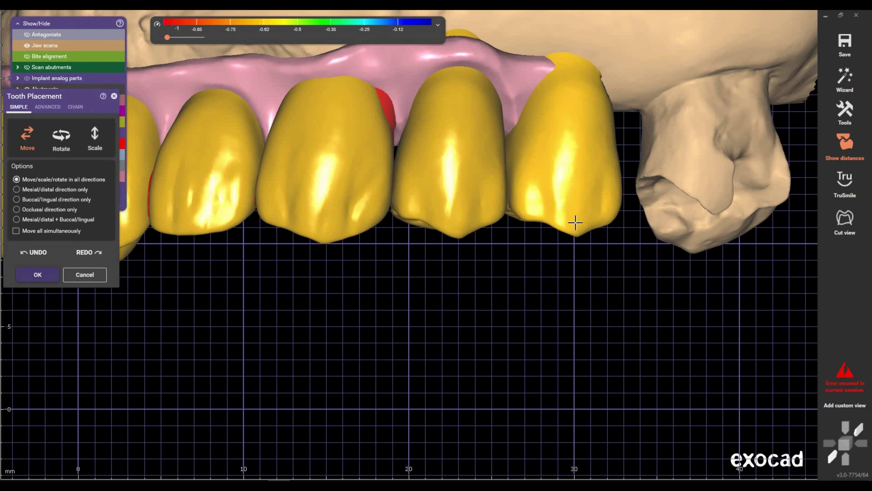
- Bring the premolar crown into contact and shift the adjacent crown along the arch
scroll(498, 333, down, 1)
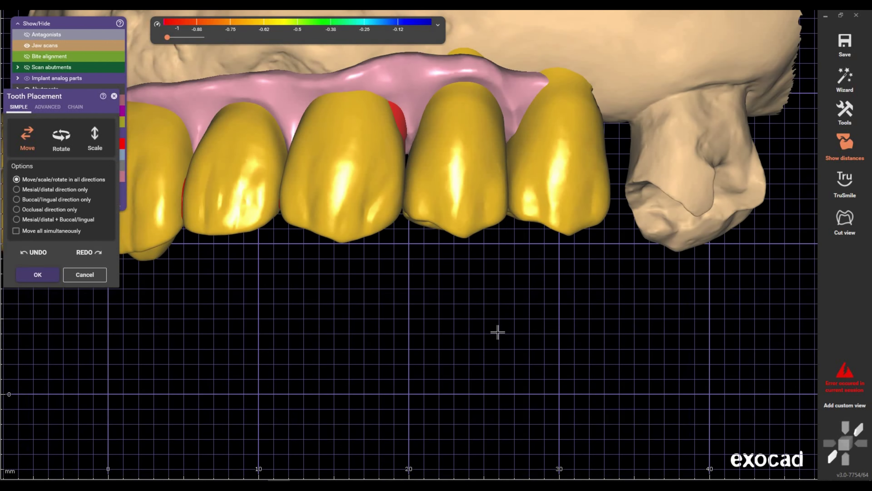
right_drag(498, 333, 517, 175)
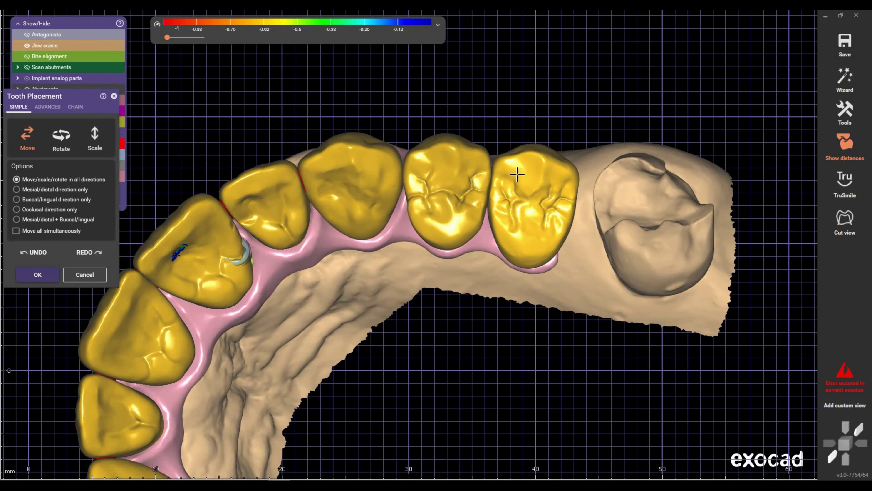
drag(517, 175, 513, 188)
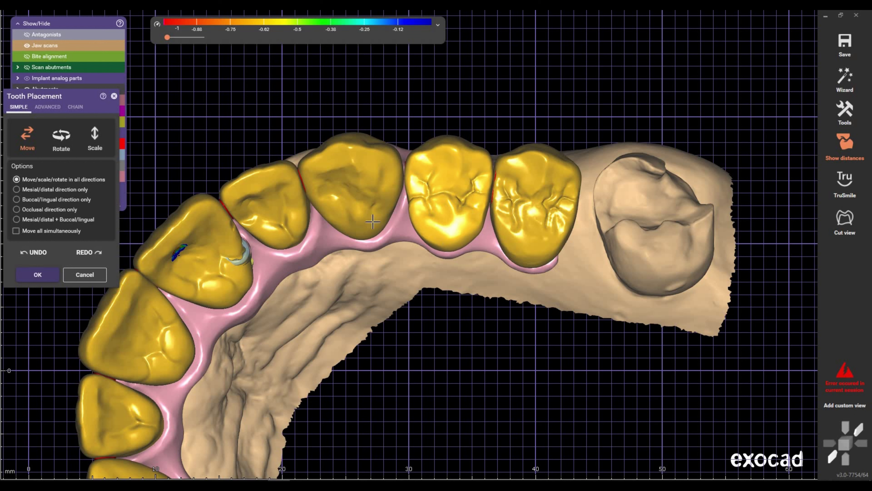
scroll(387, 259, down, 3)
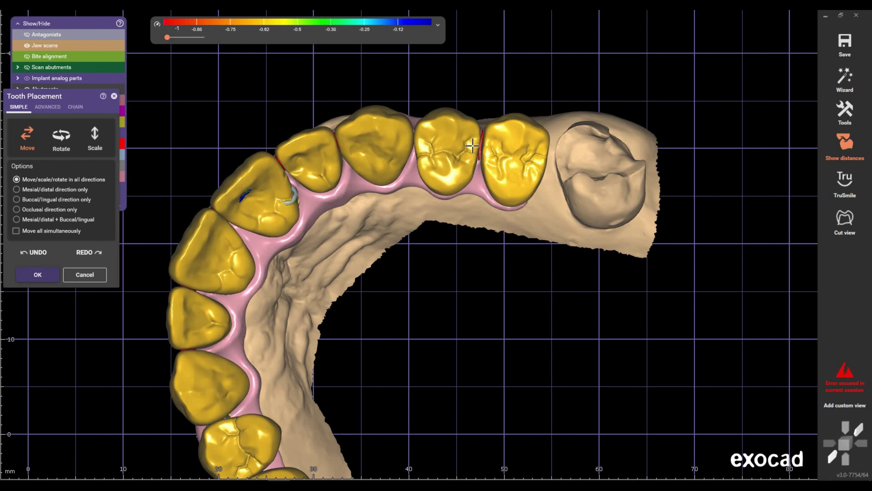
drag(474, 146, 476, 146)
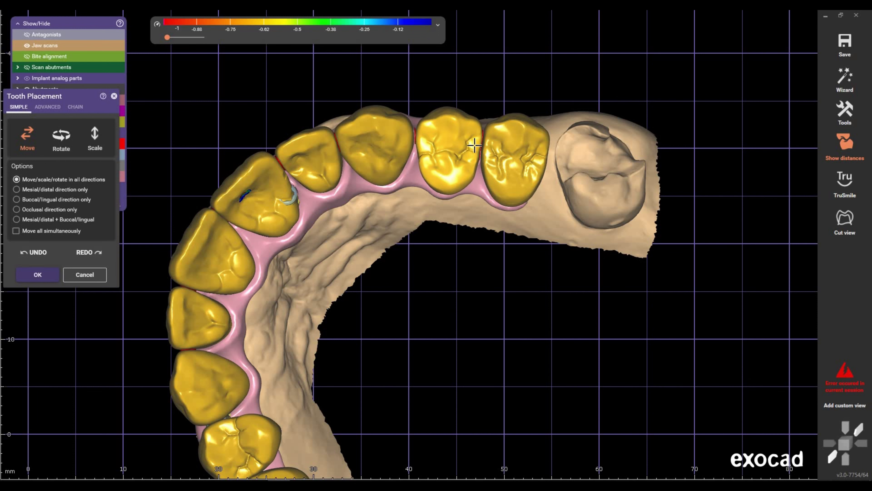
drag(396, 142, 404, 161)
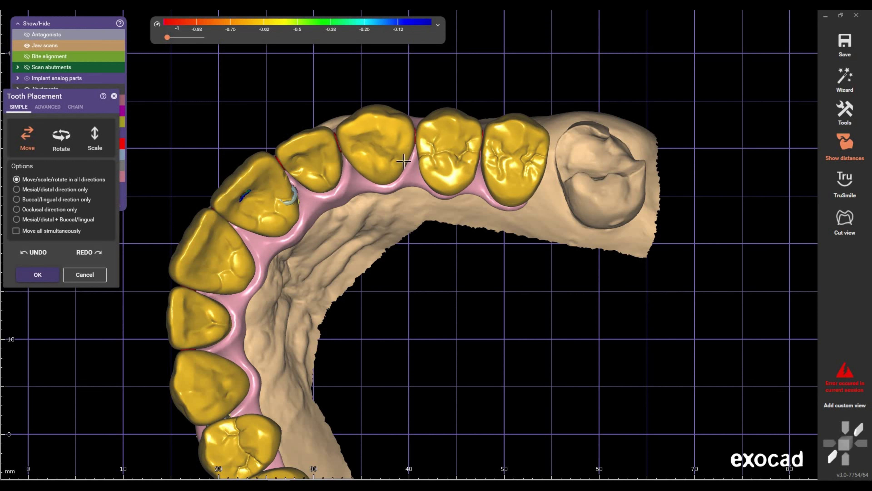
- From an oblique side view, lower two more front crowns slightly
mouse_move(393, 223)
right_down()
mouse_move(318, 378)
mouse_move(379, 329)
mouse_move(417, 360)
right_up()
scroll(362, 339, up, 5)
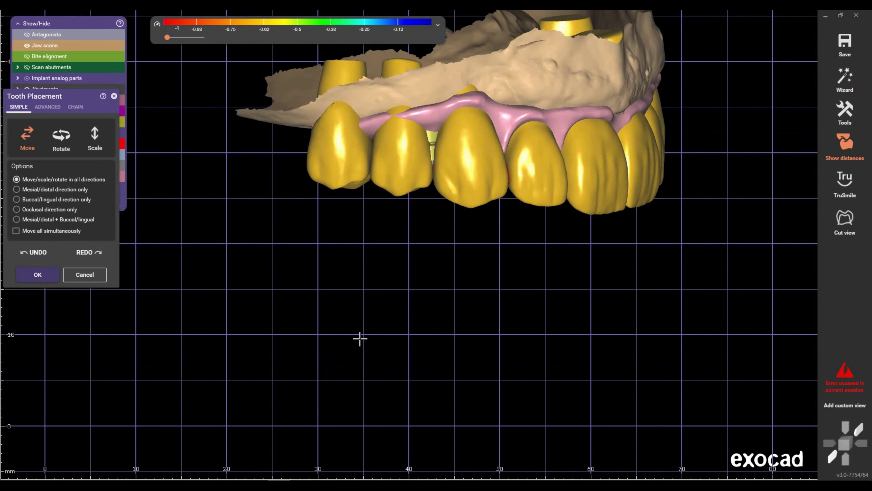
mouse_move(360, 339)
right_down()
mouse_move(353, 335)
mouse_move(376, 341)
right_up()
scroll(376, 335, up, 2)
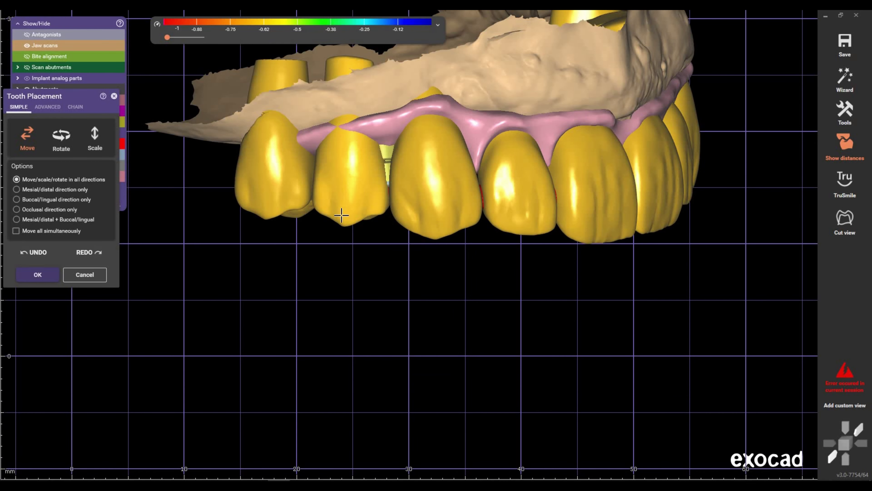
drag(342, 214, 339, 230)
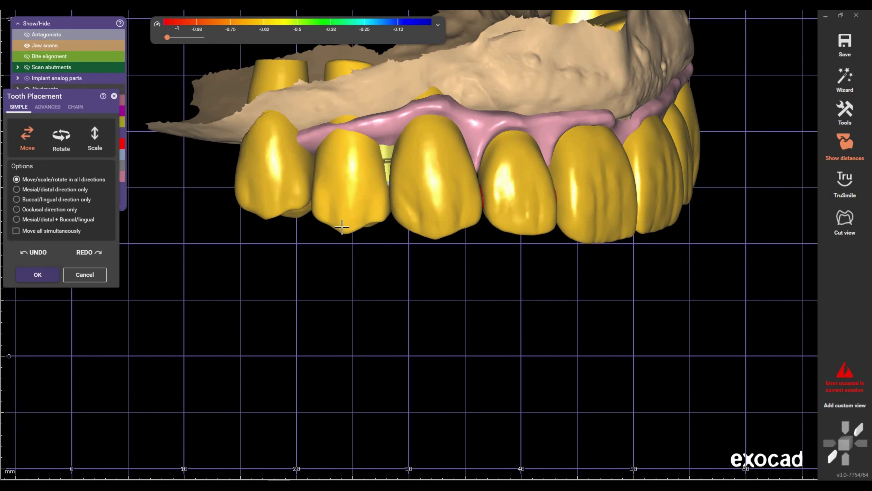
drag(267, 200, 257, 212)
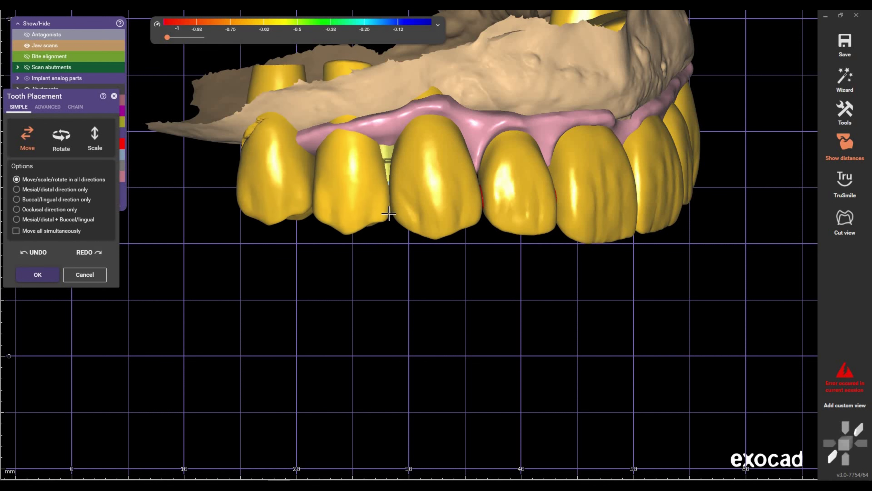
- Shift and rotate the back crown against its neighbour, then confirm the tooth placement
scroll(383, 242, down, 3)
right_drag(384, 241, 346, 213)
scroll(346, 213, up, 2)
scroll(343, 217, up, 2)
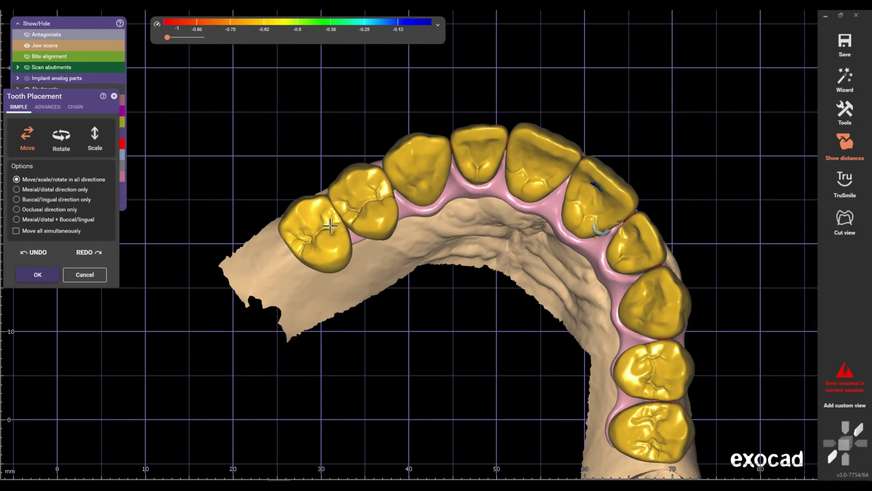
drag(328, 226, 354, 206)
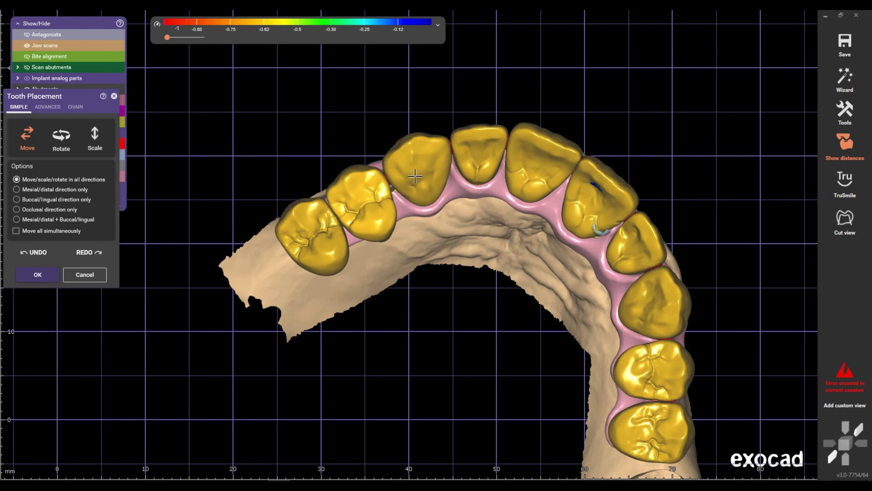
right_drag(484, 254, 369, 310)
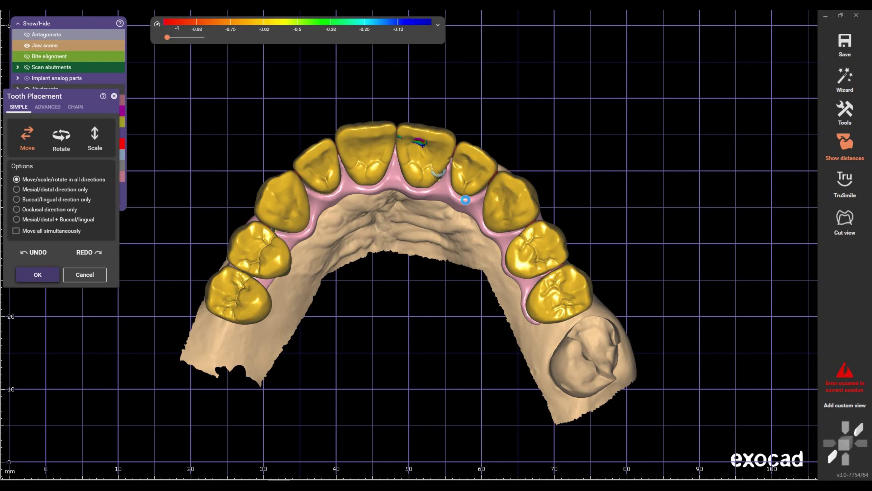
key(Return)
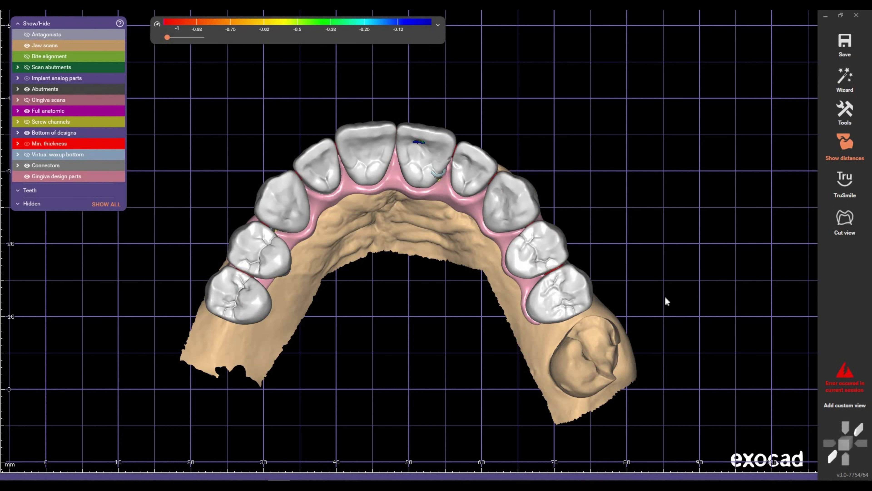
- Start Free-Form Gingiva Design on the Anatomic tab at desired thickness 0.4
right_click(666, 301)
scroll(682, 390, down, 2)
scroll(682, 391, down, 3)
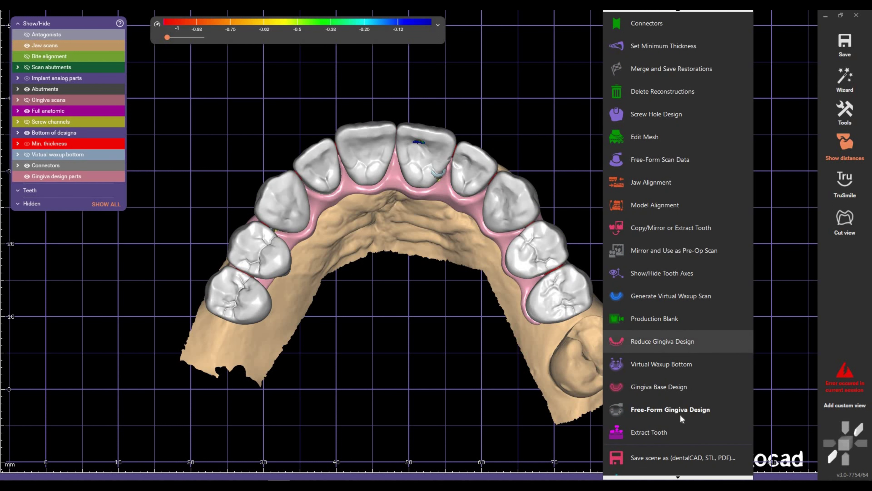
click(491, 316)
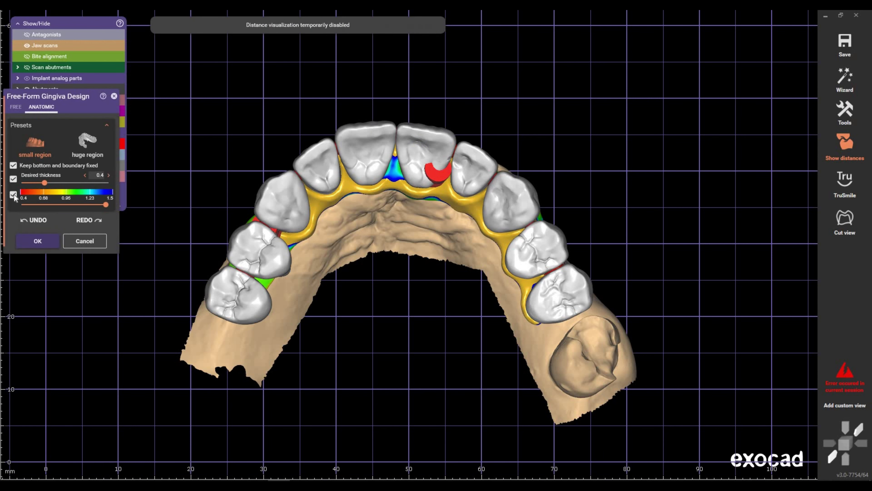
mouse_move(508, 203)
right_down()
mouse_move(390, 281)
mouse_move(391, 251)
right_up()
scroll(391, 251, up, 10)
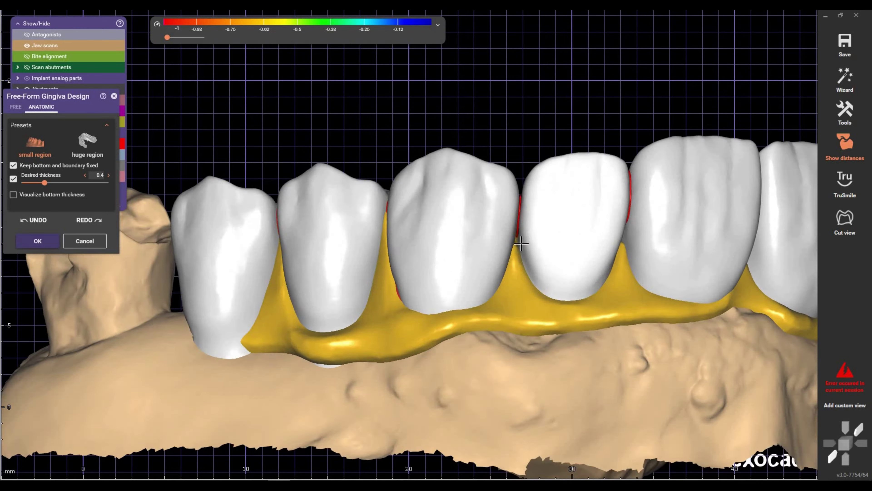
scroll(517, 215, up, 1)
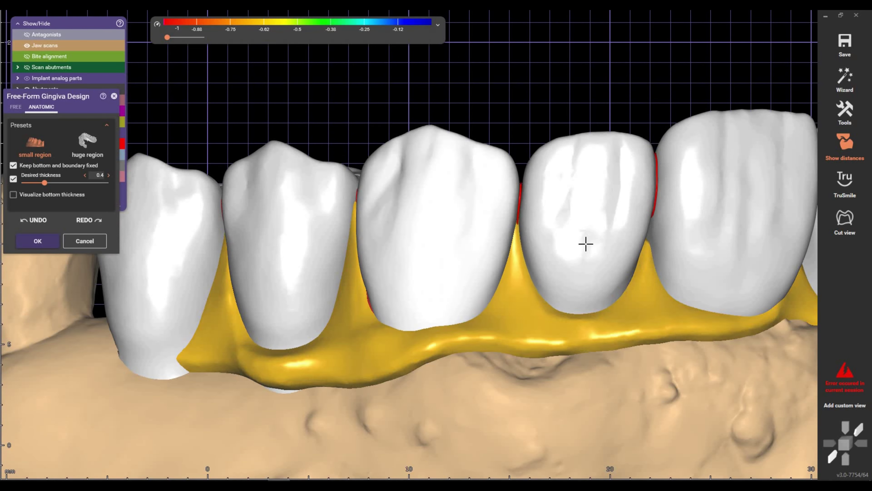
- Inspect the anatomic gingiva from several angles and accept it
mouse_move(584, 243)
right_down()
mouse_move(473, 242)
mouse_move(466, 181)
mouse_move(531, 238)
mouse_move(526, 234)
mouse_move(541, 262)
mouse_move(336, 167)
mouse_move(379, 228)
right_up()
scroll(368, 219, up, 2)
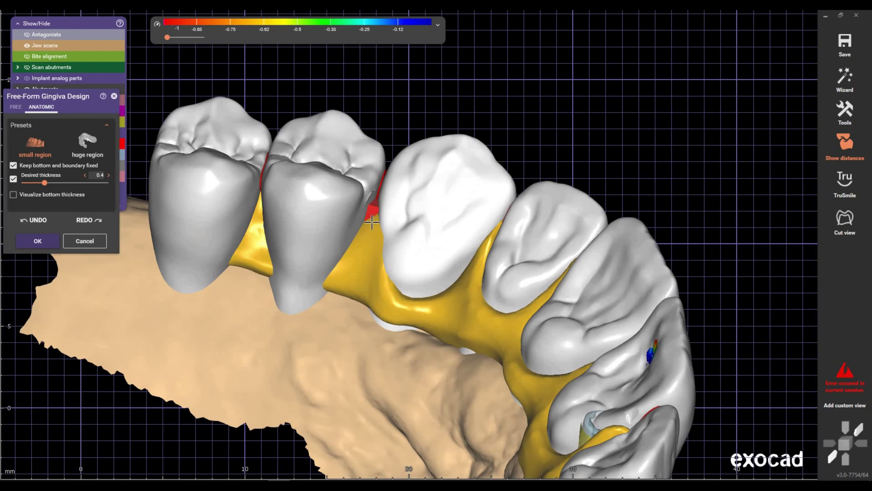
scroll(343, 219, down, 3)
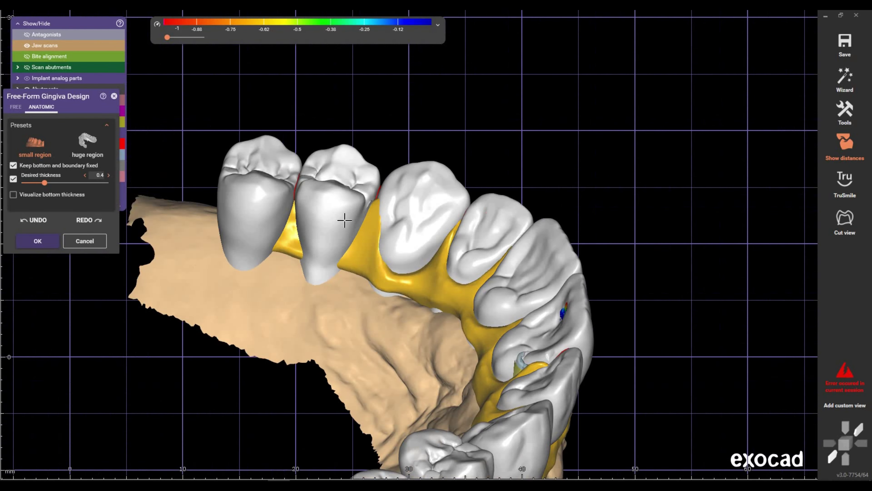
mouse_move(346, 220)
right_down()
mouse_move(405, 245)
mouse_move(84, 255)
right_up()
scroll(359, 247, up, 3)
click(44, 242)
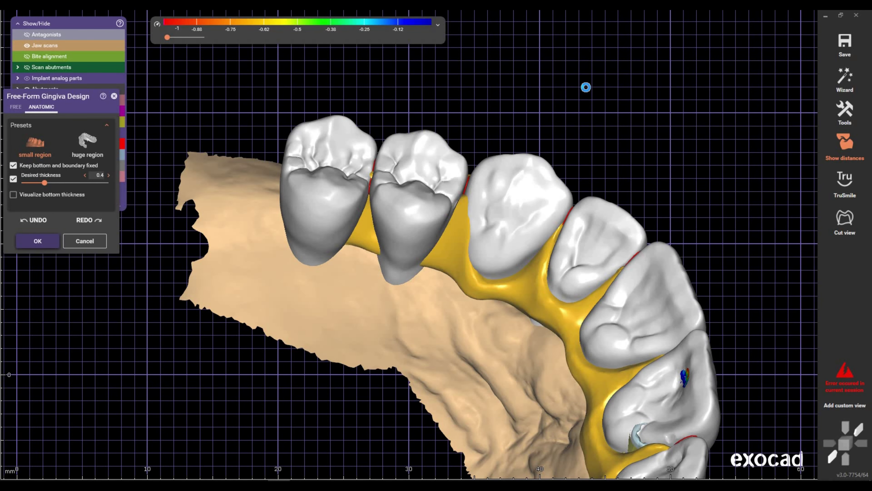
- Reopen Tooth Placement and toggle the Min. thickness indicators off and back on
right_click(608, 103)
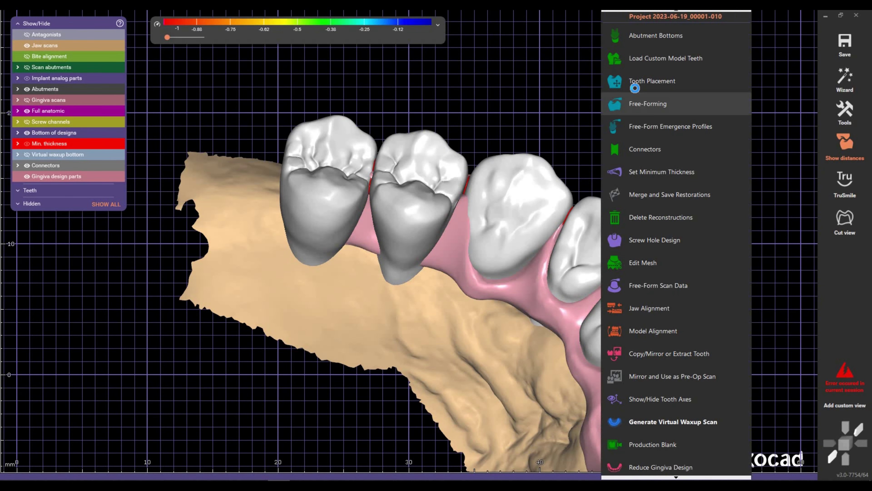
click(635, 88)
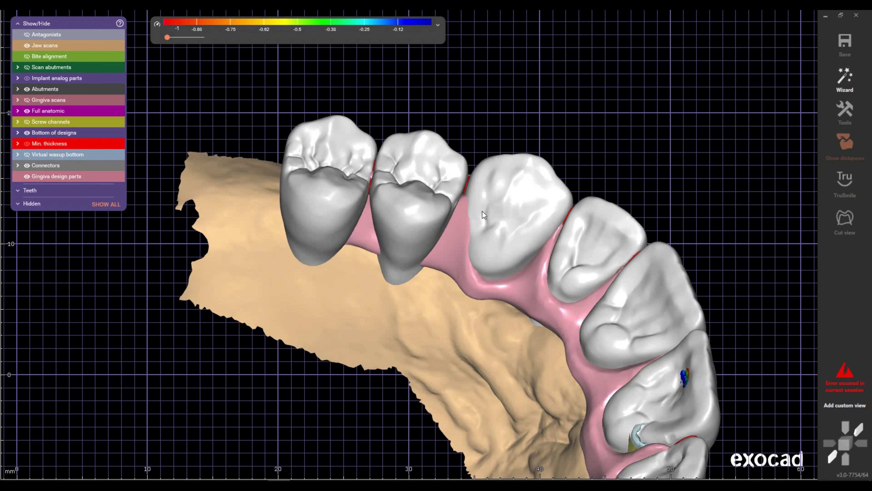
right_drag(477, 228, 461, 202)
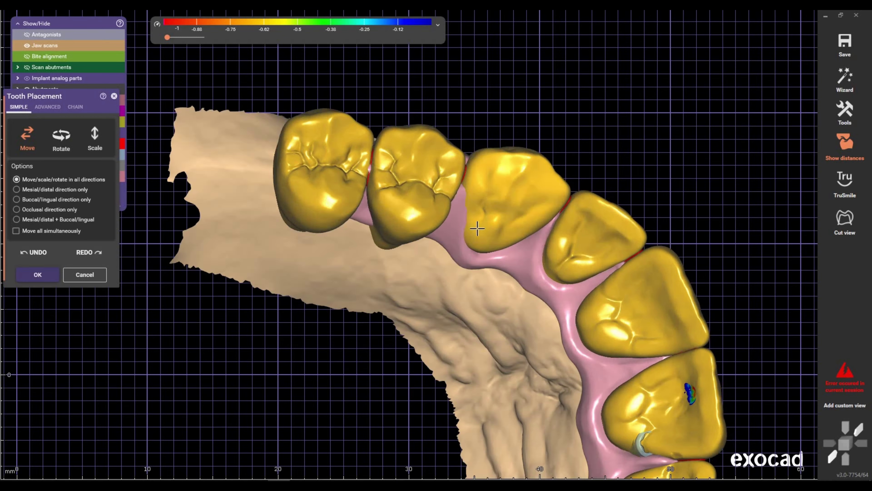
scroll(454, 207, up, 2)
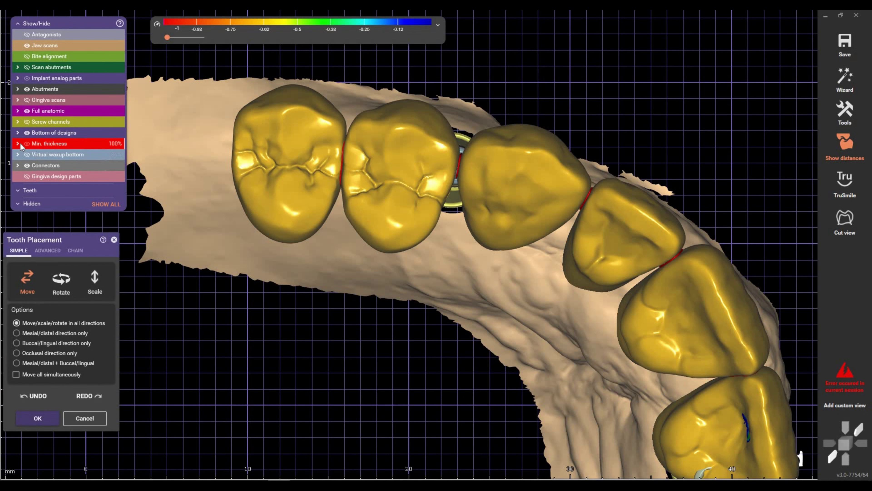
click(27, 144)
click(27, 144)
scroll(432, 147, up, 2)
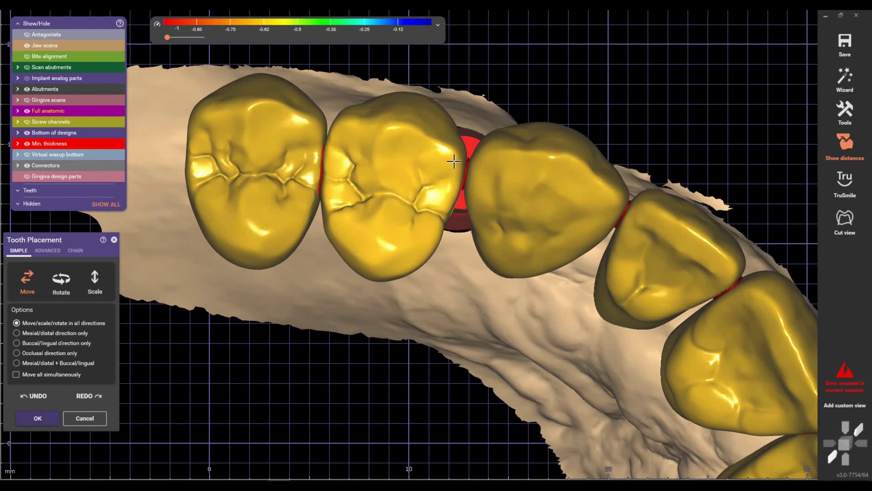
- Shift the second molar crown slightly up-right and review the arch occlusally
drag(454, 161, 456, 157)
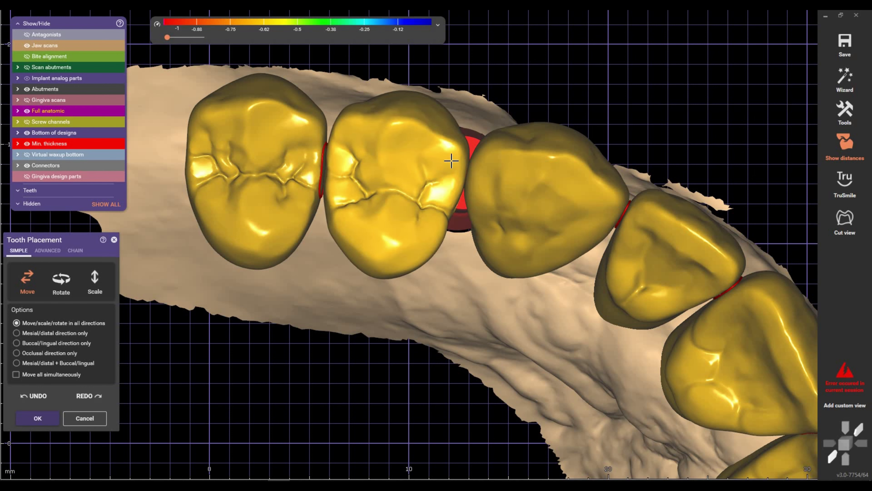
mouse_move(311, 135)
right_down()
mouse_move(377, 251)
mouse_move(374, 286)
mouse_move(366, 181)
mouse_move(391, 174)
mouse_move(401, 151)
right_up()
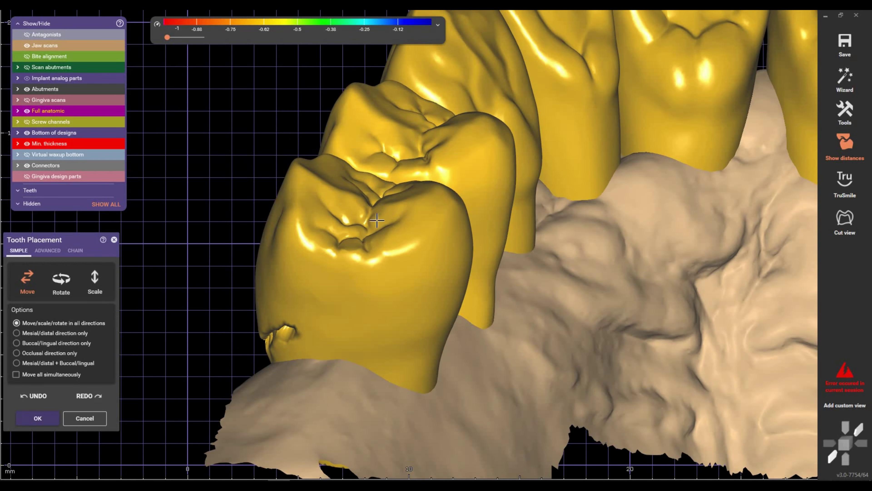
scroll(653, 160, down, 5)
mouse_move(652, 160)
right_down()
mouse_move(648, 195)
mouse_move(581, 221)
right_up()
scroll(581, 221, up, 3)
scroll(581, 221, up, 3)
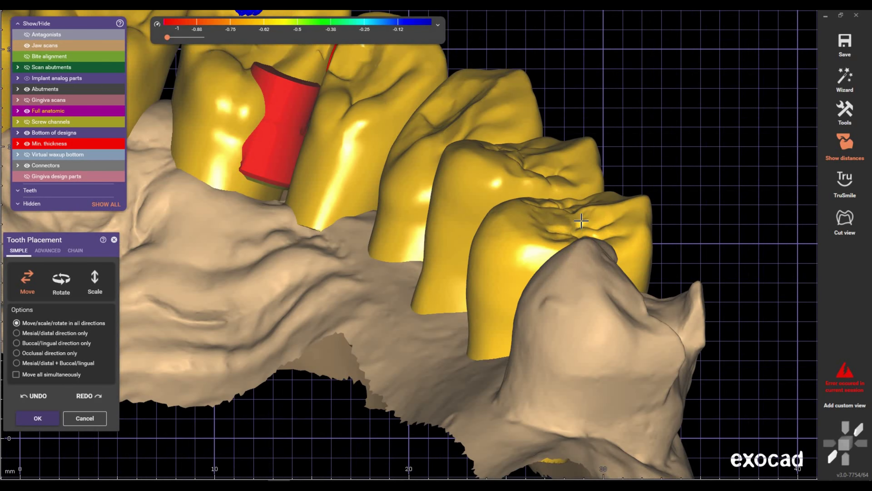
scroll(571, 252, down, 3)
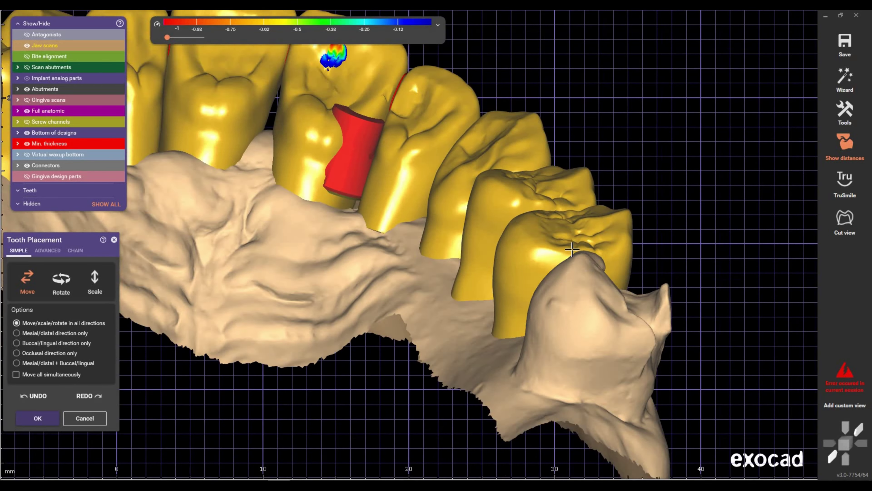
mouse_move(572, 252)
right_down()
mouse_move(538, 362)
mouse_move(459, 362)
right_up()
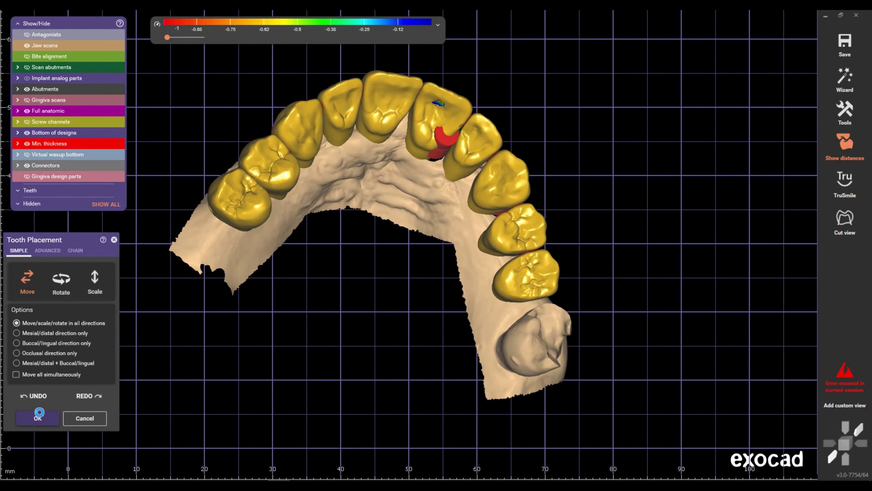
- Reopen Free-Form Gingiva Design with the freehand brush set to smoothing
right_click(746, 376)
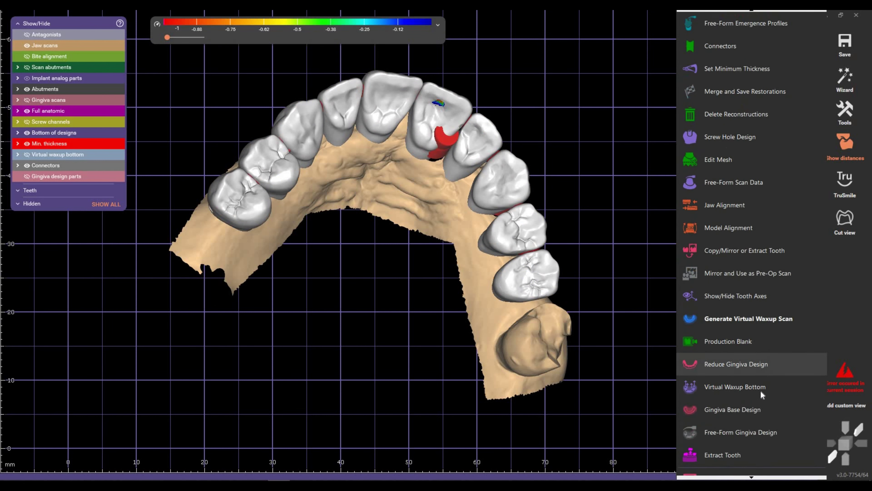
scroll(761, 395, down, 2)
click(760, 387)
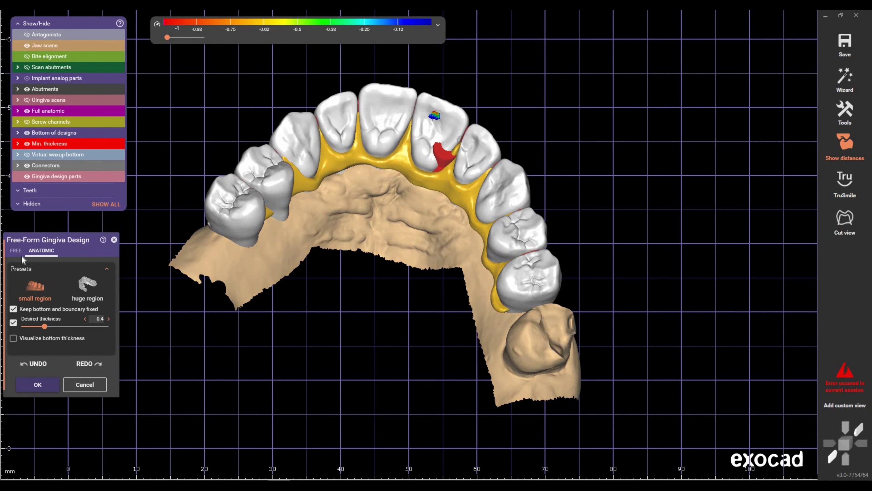
click(15, 250)
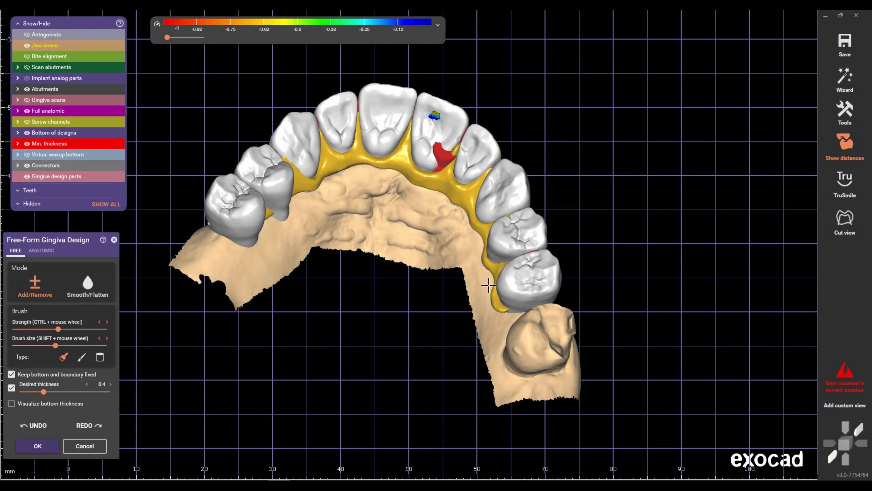
right_drag(479, 296, 510, 291)
scroll(511, 291, up, 3)
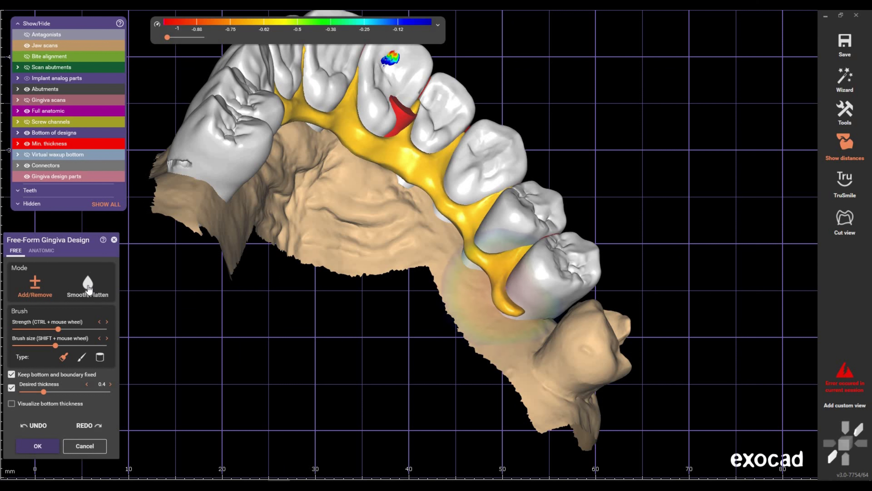
click(88, 285)
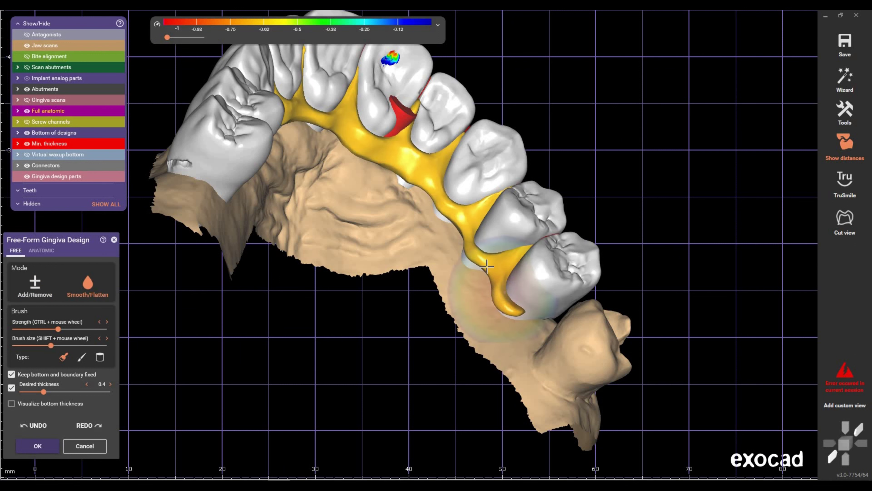
- Smooth away the thin red gingiva area between the front teeth
right_drag(424, 250, 420, 165)
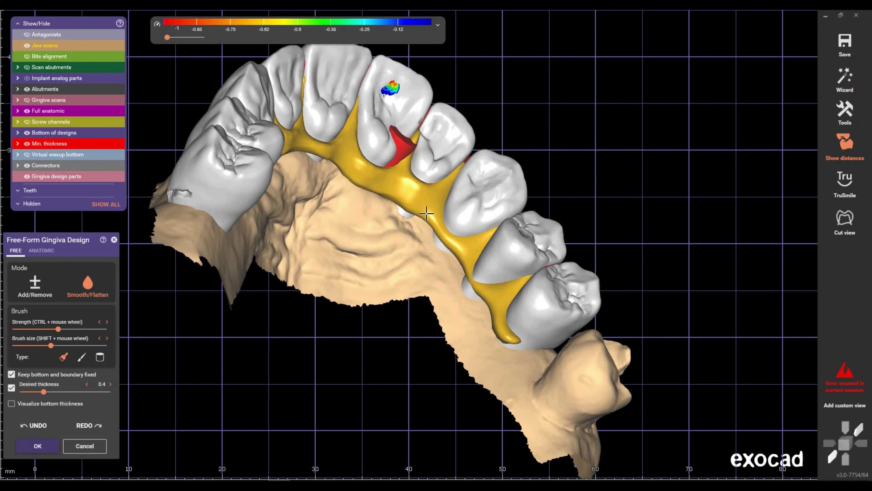
shift+scroll(421, 165, down, 2)
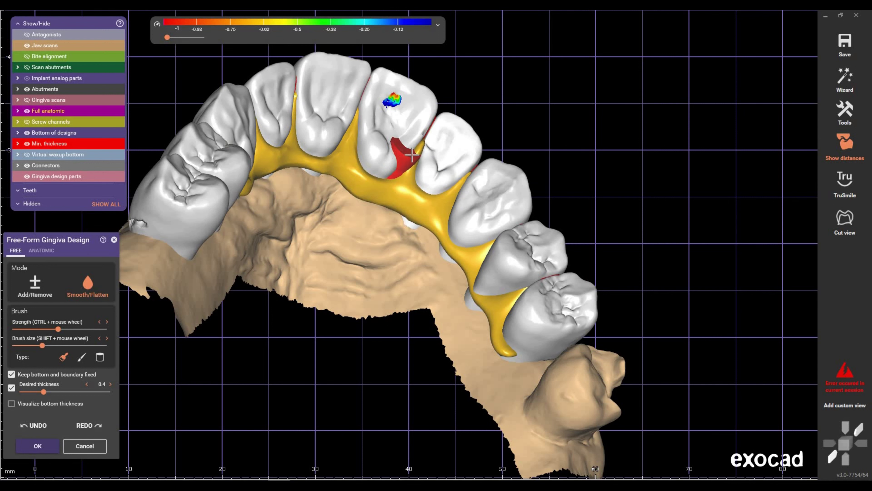
right_drag(401, 241, 378, 261)
mouse_move(395, 261)
mouse_down()
mouse_move(343, 285)
mouse_move(331, 252)
mouse_move(385, 247)
mouse_up()
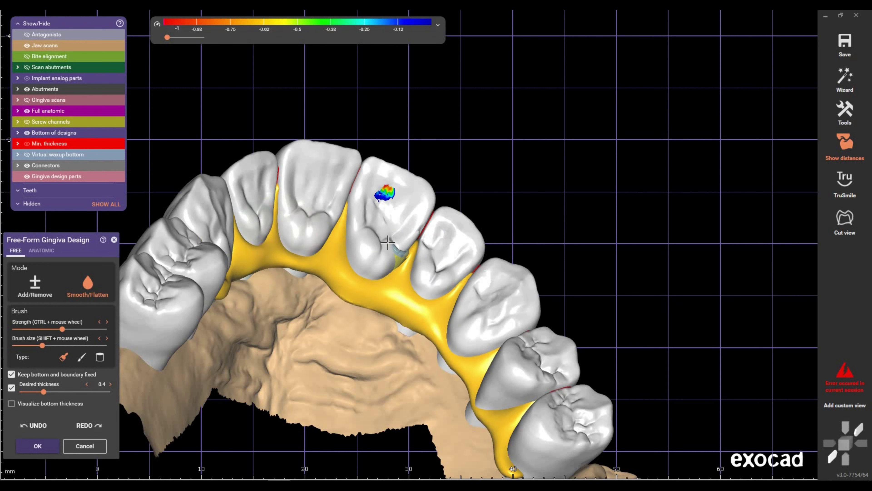
right_drag(389, 241, 370, 255)
drag(370, 255, 353, 285)
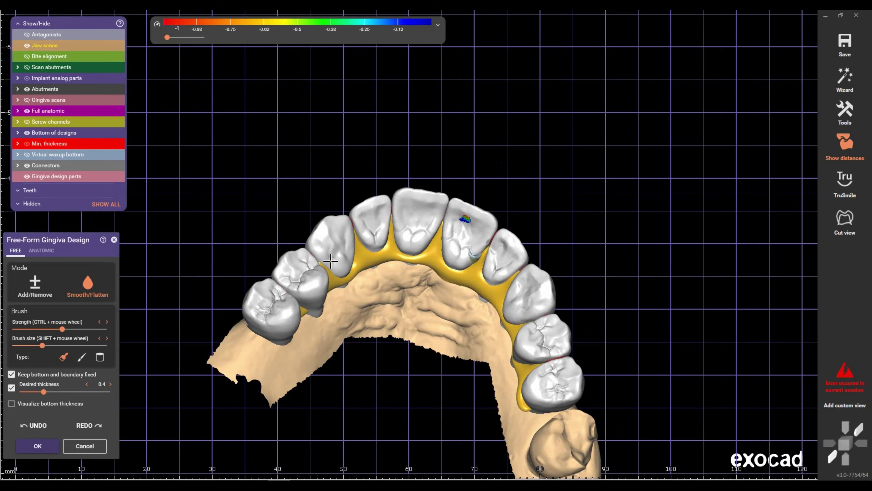
- Smooth the gingiva above the left front teeth and toward the right teeth
right_drag(353, 285, 307, 225)
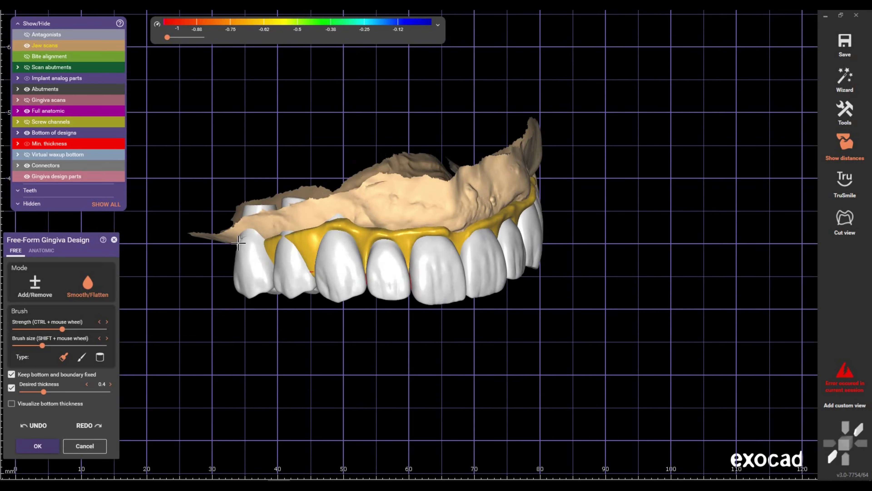
drag(306, 225, 492, 228)
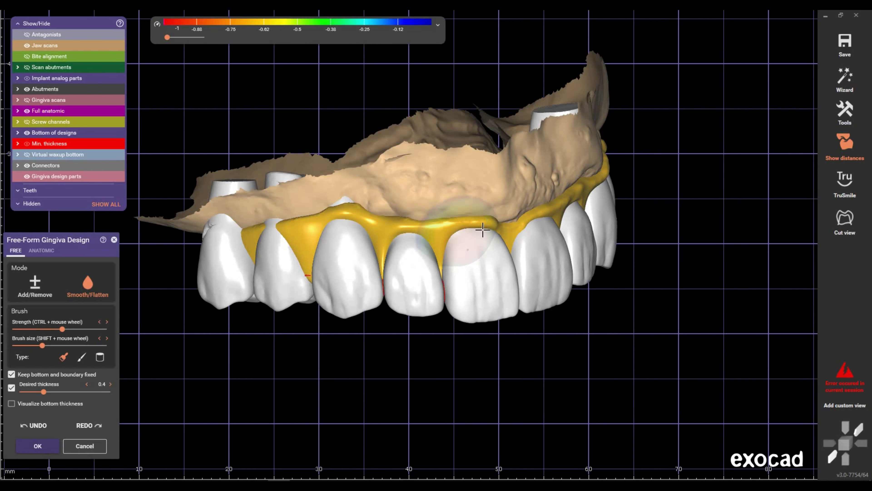
mouse_move(483, 230)
right_down()
mouse_move(440, 219)
mouse_move(473, 224)
right_up()
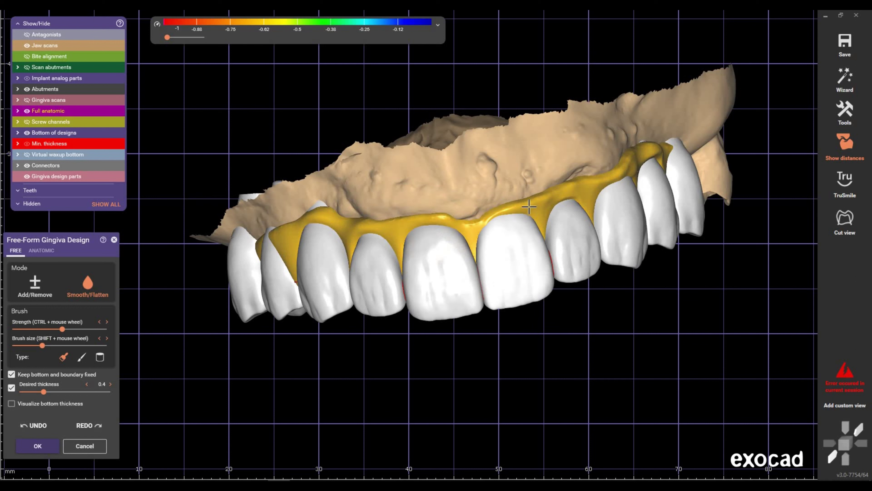
mouse_move(525, 213)
mouse_down()
mouse_move(516, 219)
mouse_move(652, 156)
mouse_move(675, 159)
mouse_up()
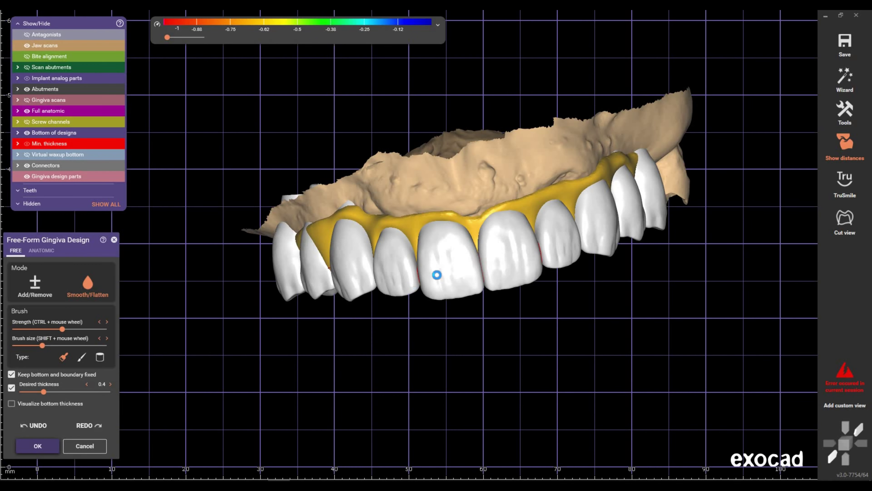
mouse_move(461, 248)
right_down()
mouse_move(520, 154)
mouse_move(579, 124)
mouse_move(617, 144)
right_up()
right_click(618, 143)
- Start Free-Forming with the free brush and add material over the central incisor's thin area
click(588, 197)
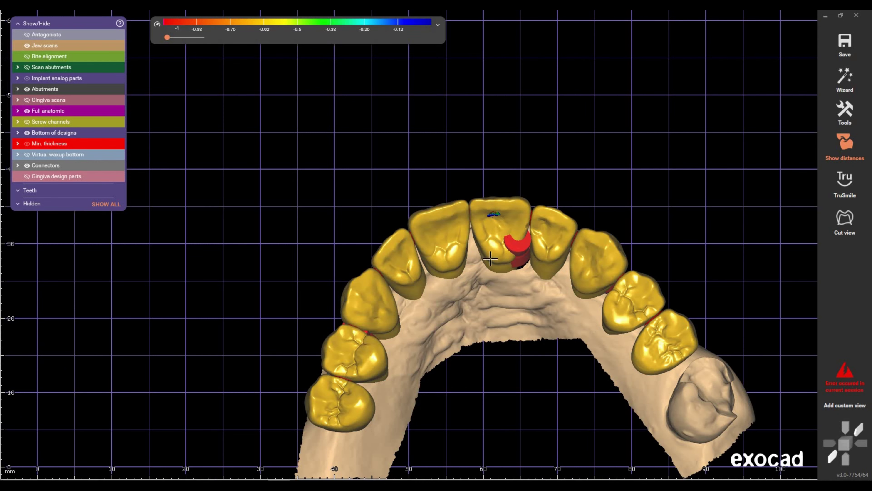
scroll(478, 243, up, 1)
scroll(478, 243, up, 2)
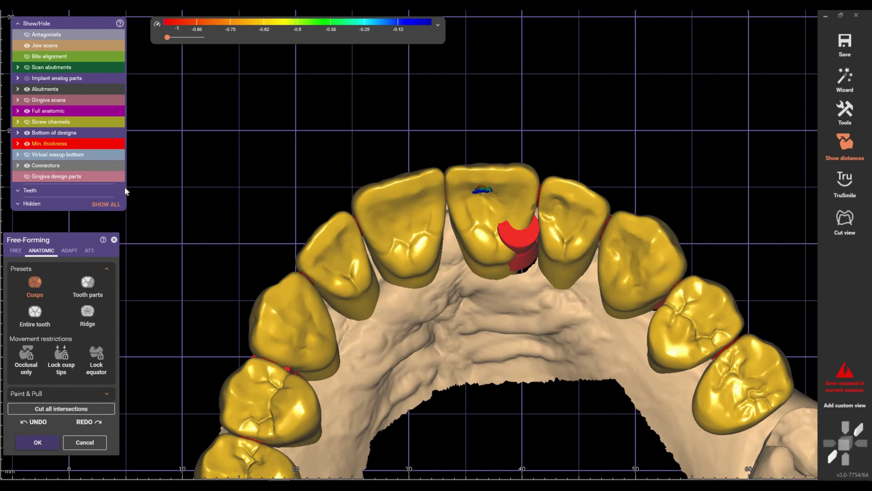
click(15, 250)
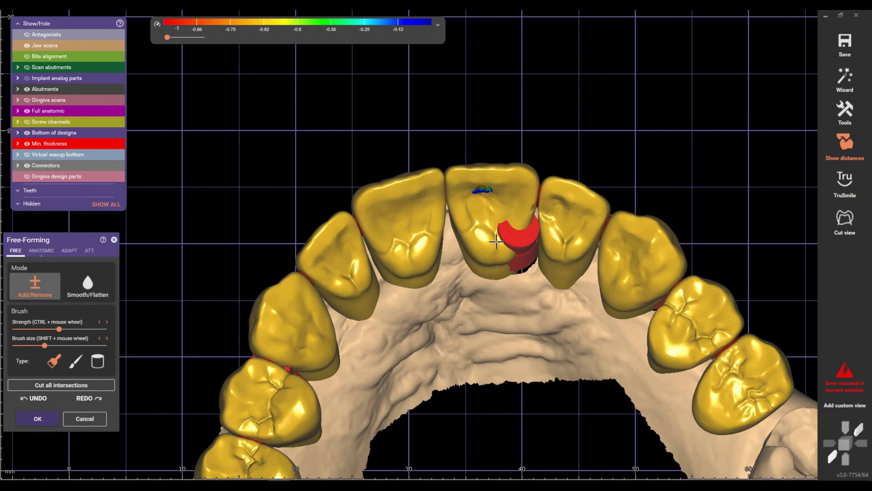
scroll(531, 226, up, 2)
scroll(531, 227, up, 1)
shift+scroll(532, 227, up, 5)
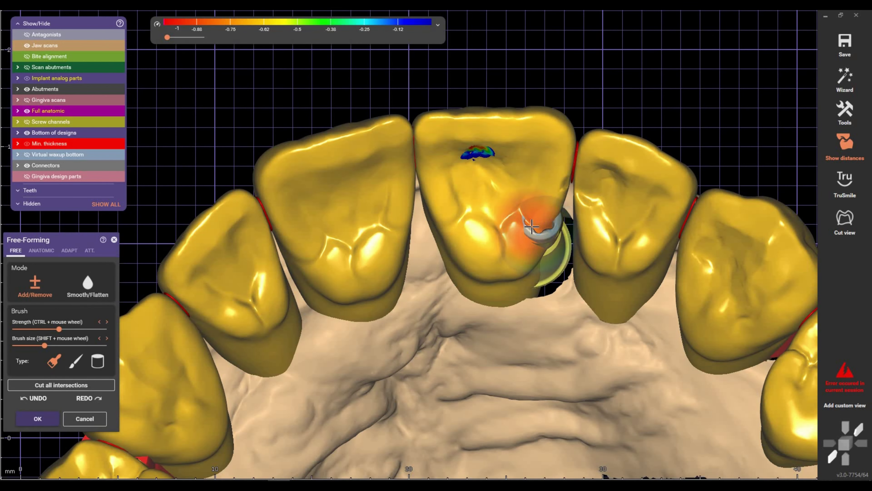
ctrl+scroll(538, 226, up, 3)
ctrl+scroll(539, 226, up, 2)
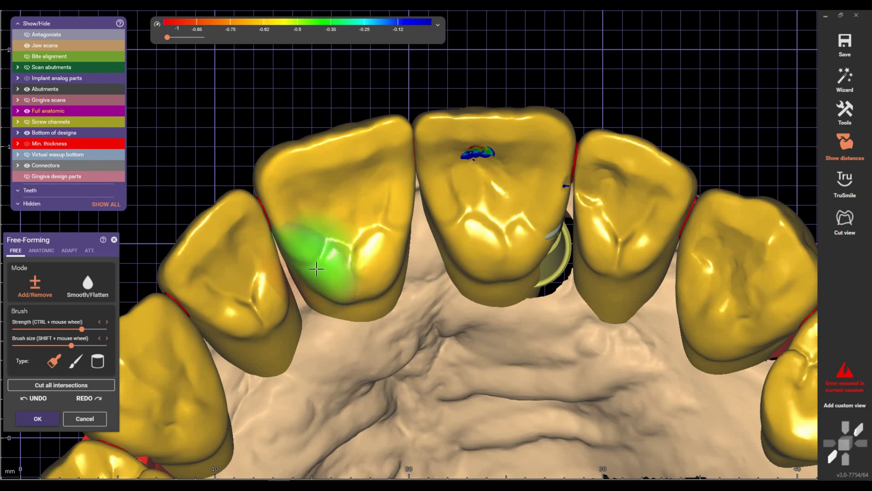
drag(495, 229, 531, 271)
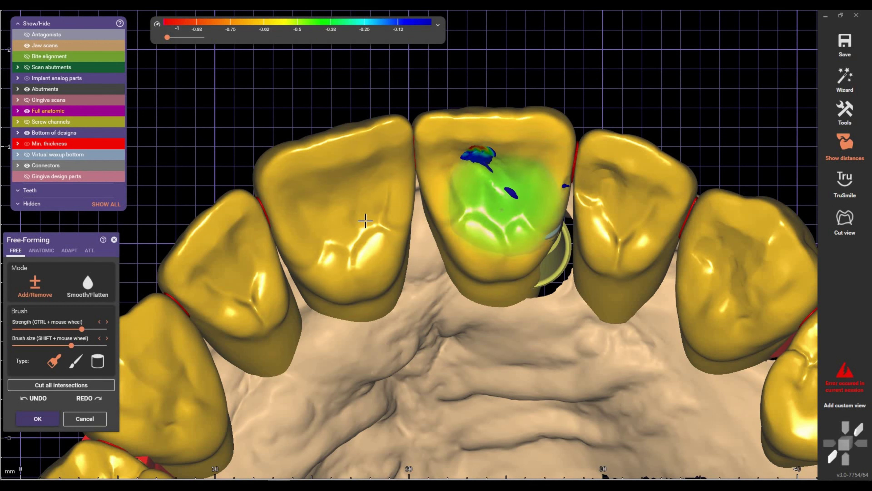
click(37, 418)
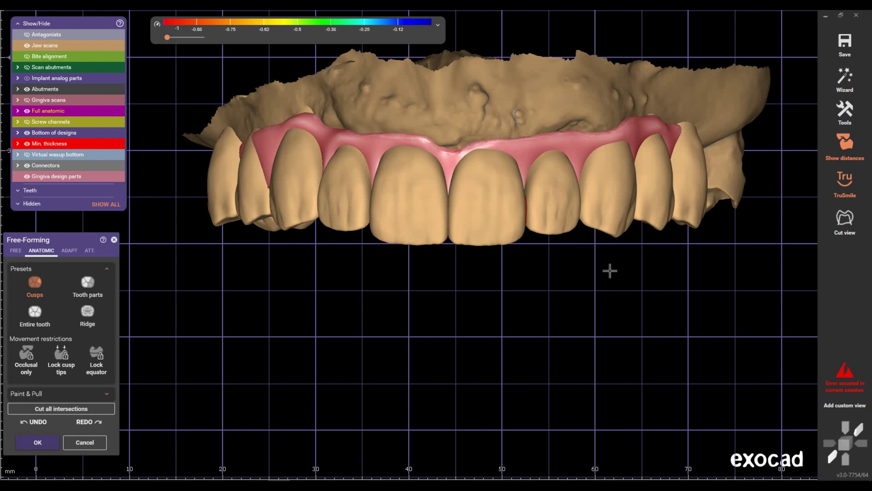
- Face the front teeth and switch sculpting to the Tooth parts anatomic preset
mouse_move(602, 265)
right_down()
mouse_move(546, 298)
mouse_move(560, 301)
mouse_move(462, 234)
right_up()
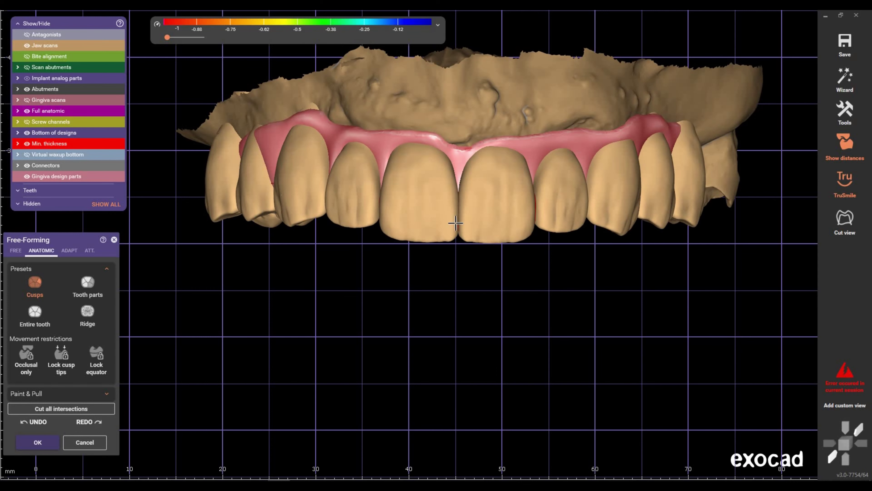
scroll(456, 223, up, 2)
scroll(454, 213, up, 2)
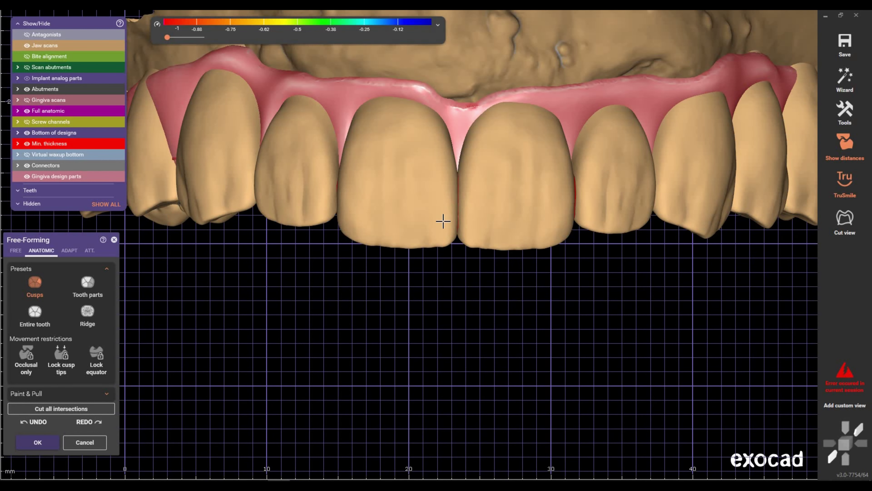
click(88, 283)
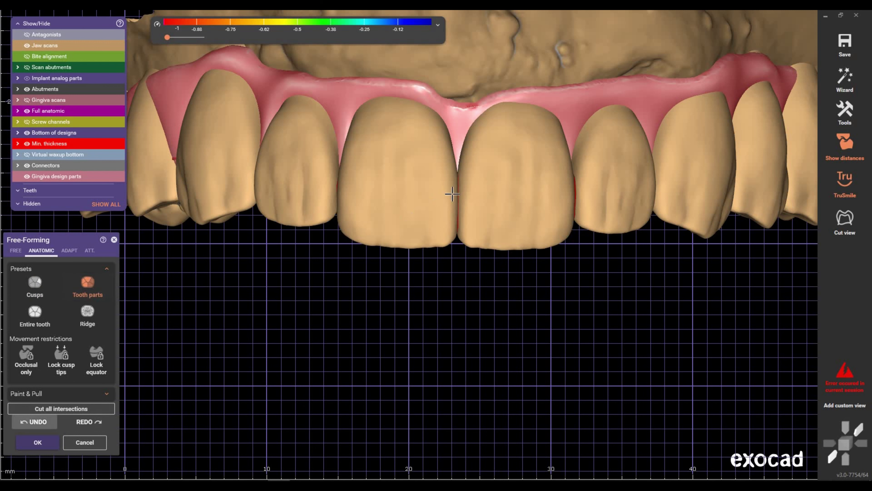
scroll(452, 183, up, 2)
scroll(452, 183, up, 1)
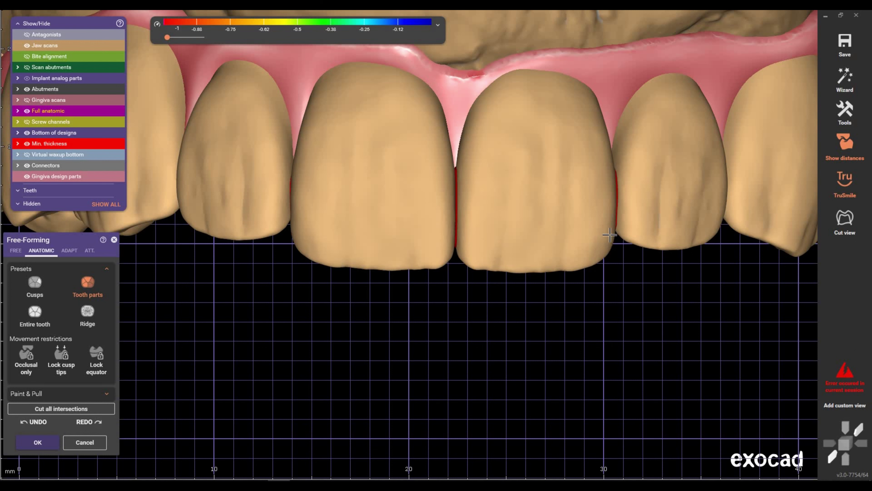
- Zoom in to inspect the front teeth, then return to the free brush
scroll(525, 285, up, 2)
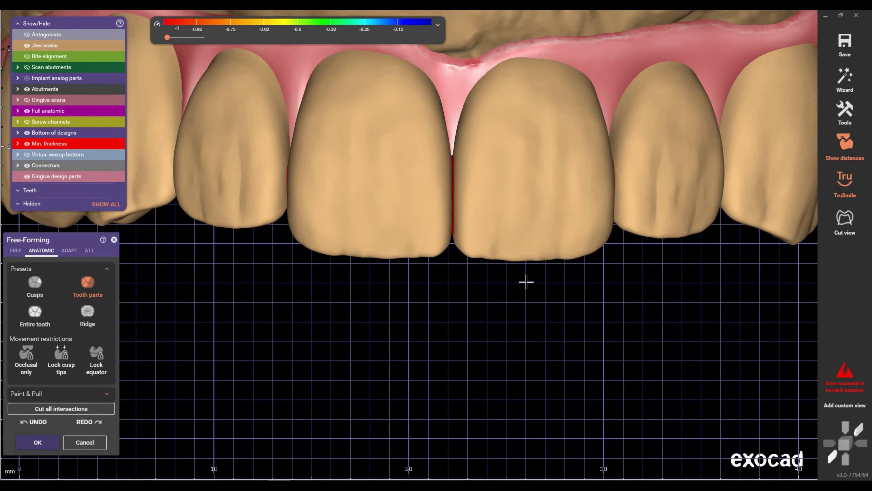
scroll(447, 224, up, 2)
scroll(417, 204, up, 1)
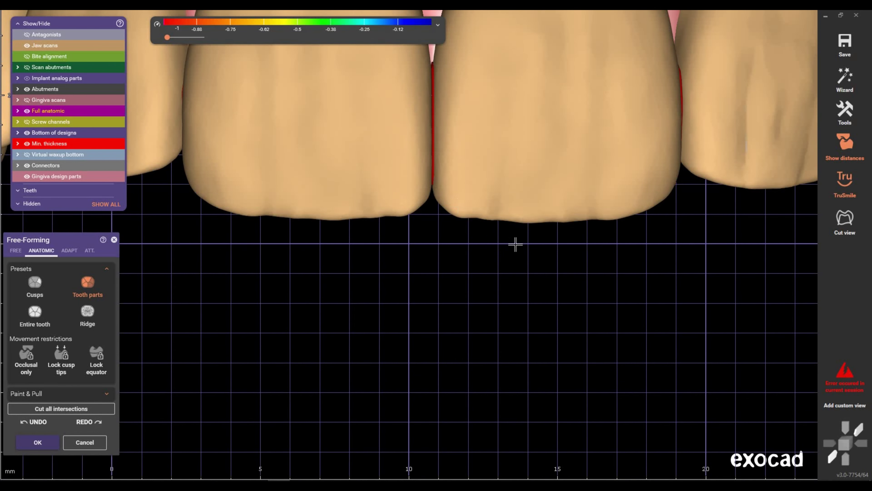
scroll(583, 261, down, 2)
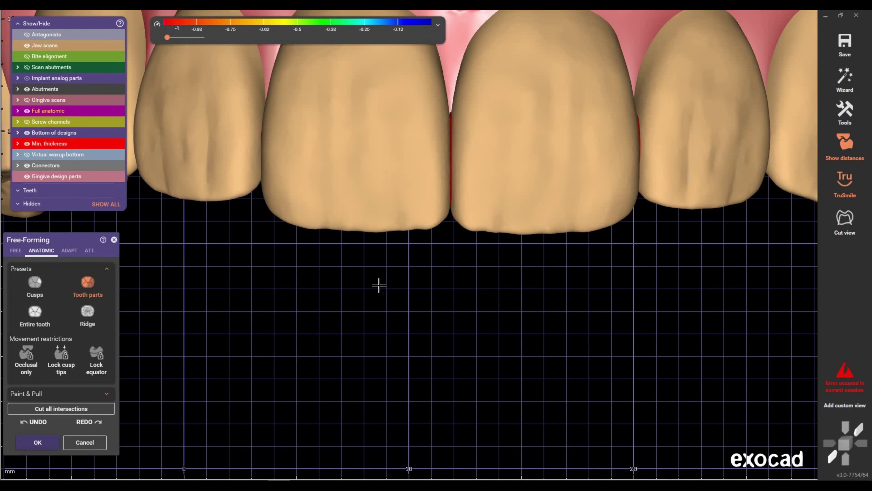
scroll(388, 308, down, 3)
scroll(415, 317, down, 2)
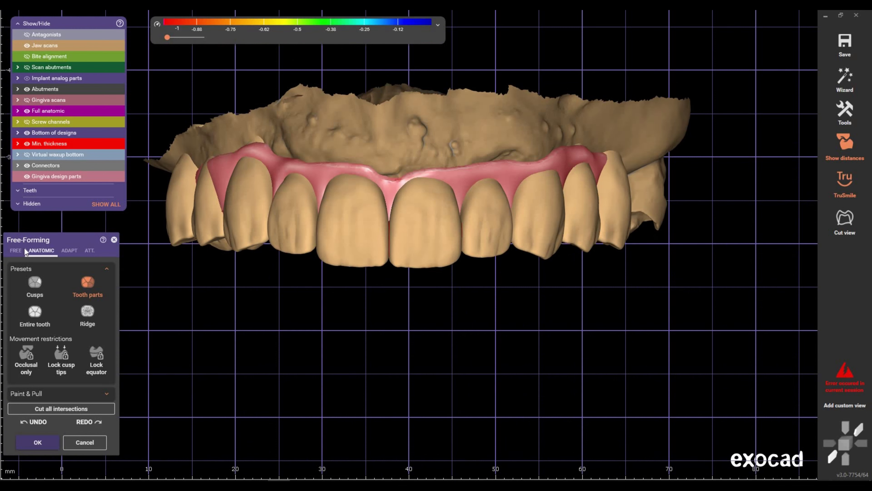
click(15, 250)
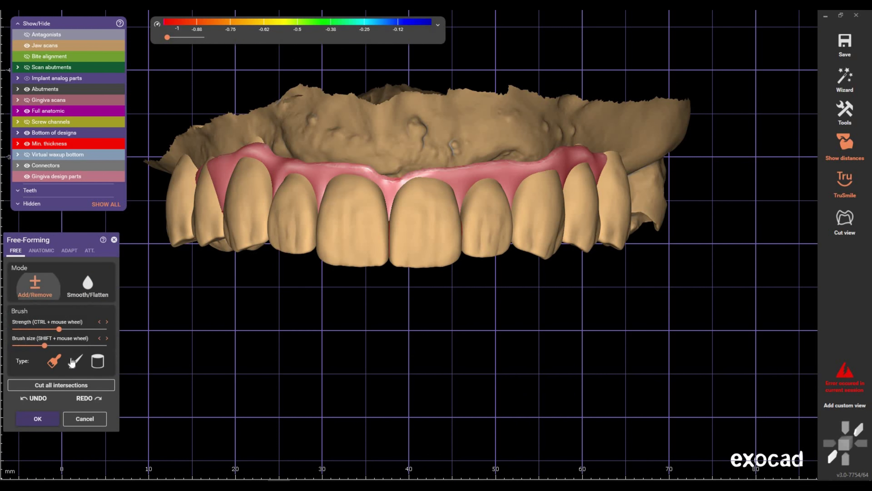
- Review the gum line side-on, then return to the anatomic tooth-parts preset
mouse_move(337, 271)
right_down()
mouse_move(368, 305)
mouse_move(302, 308)
mouse_move(582, 207)
right_up()
scroll(352, 314, up, 3)
scroll(353, 321, up, 2)
ctrl+scroll(354, 321, up, 1)
shift+scroll(354, 321, down, 1)
scroll(567, 185, up, 3)
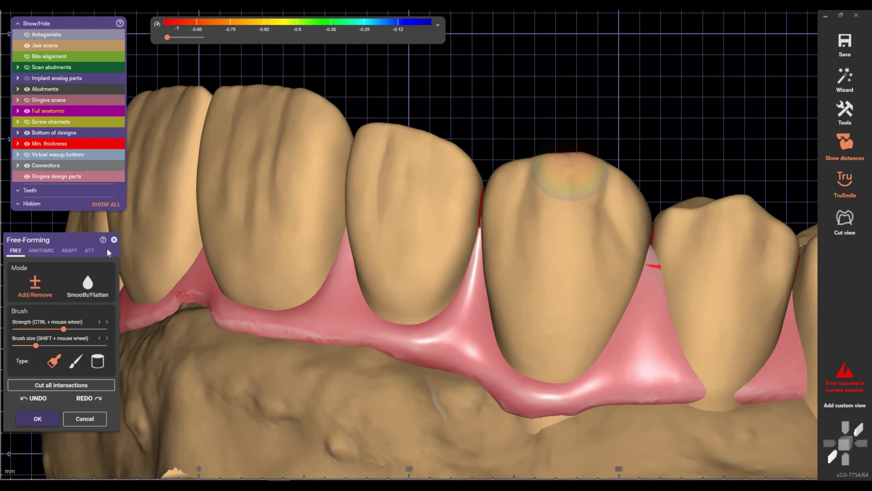
shift+scroll(535, 172, down, 2)
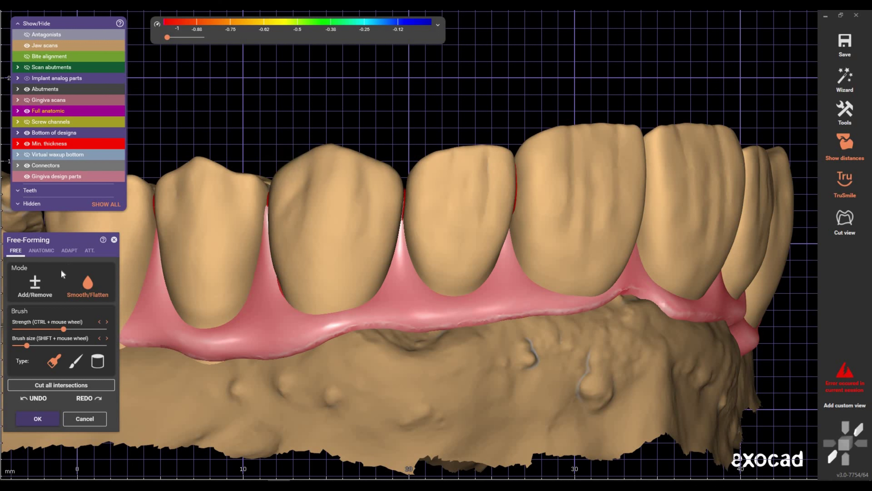
click(41, 250)
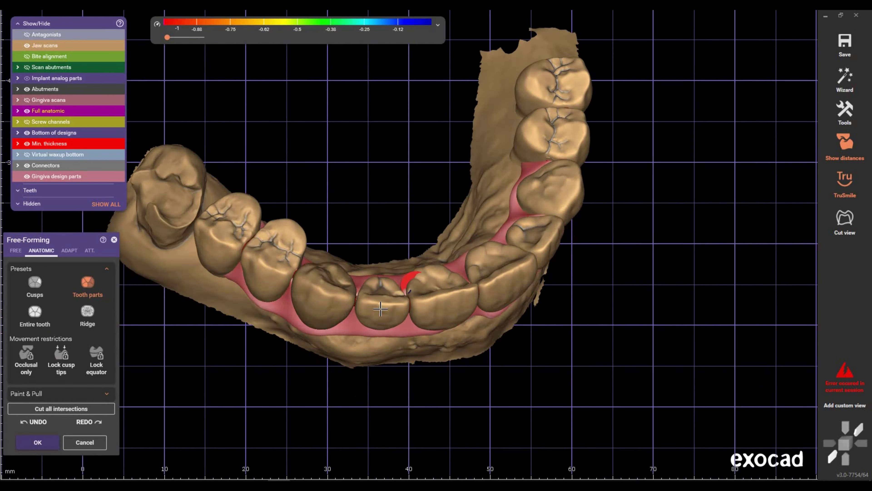
mouse_move(381, 309)
right_down()
mouse_move(531, 276)
mouse_move(808, 187)
mouse_move(850, 187)
right_up()
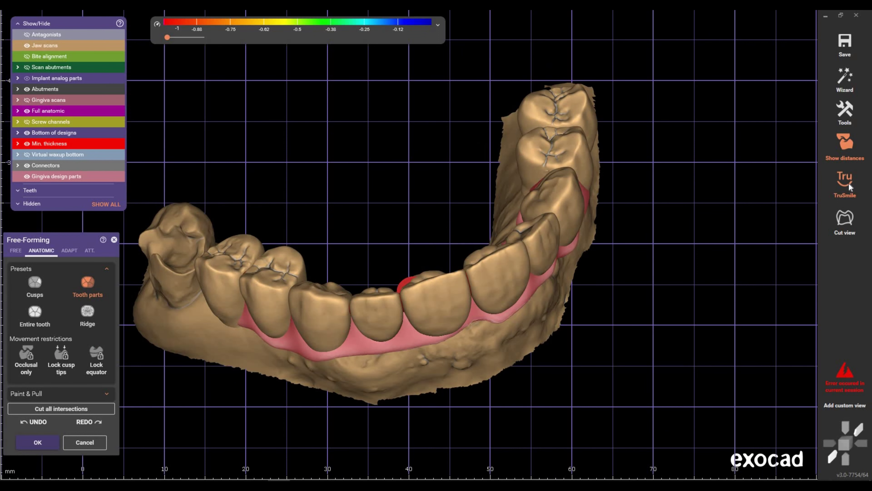
- Switch on TruSmile rendering and inspect the incisors from the front
click(846, 182)
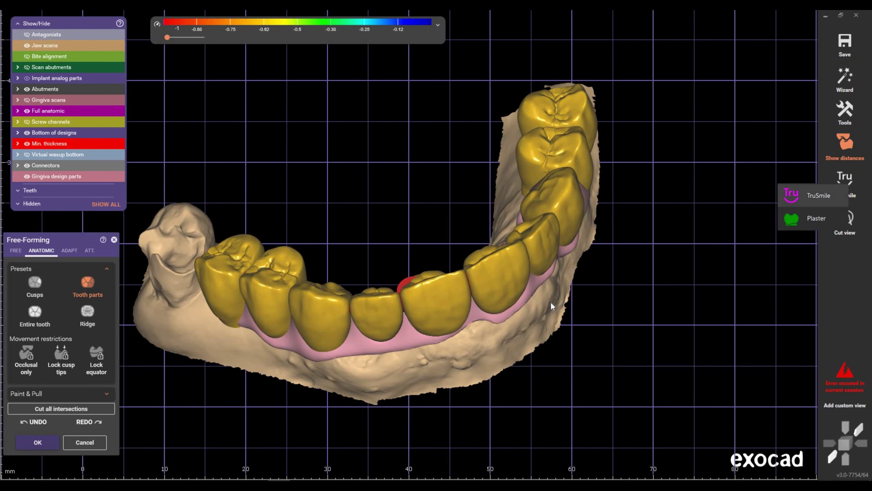
mouse_move(525, 316)
right_down()
mouse_move(492, 329)
mouse_move(457, 212)
mouse_move(451, 347)
right_up()
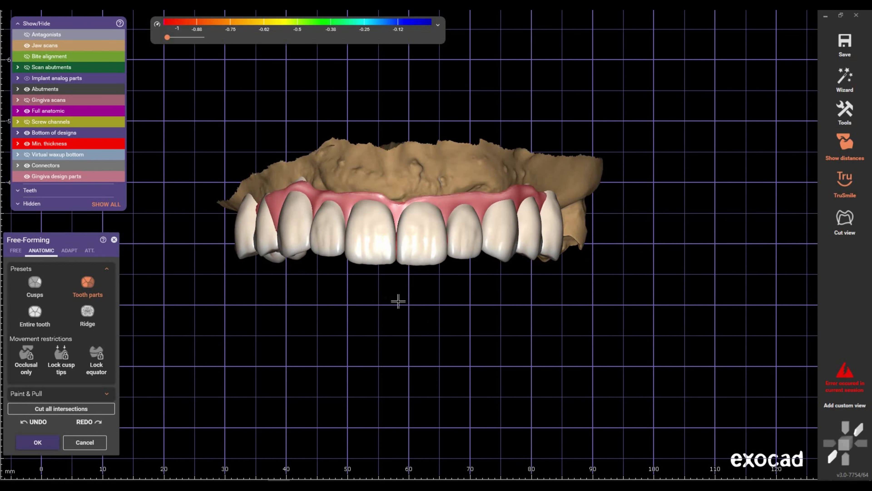
scroll(444, 306, up, 2)
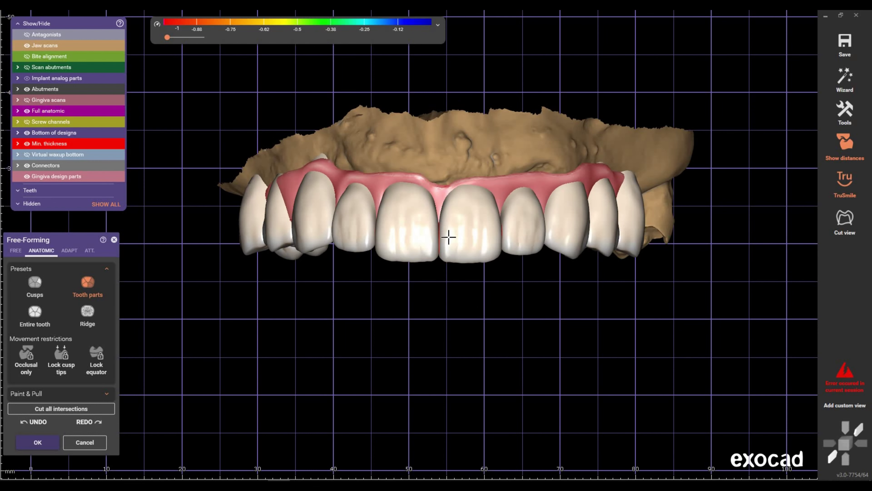
scroll(429, 245, up, 2)
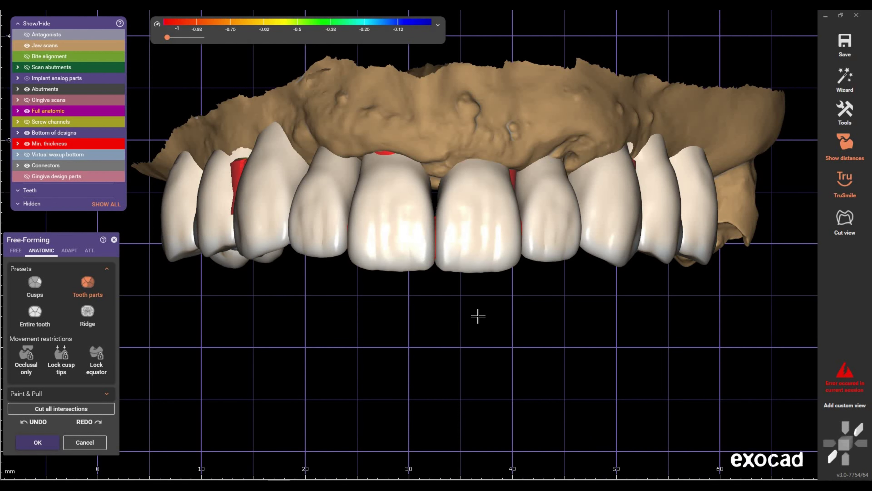
right_drag(478, 316, 446, 290)
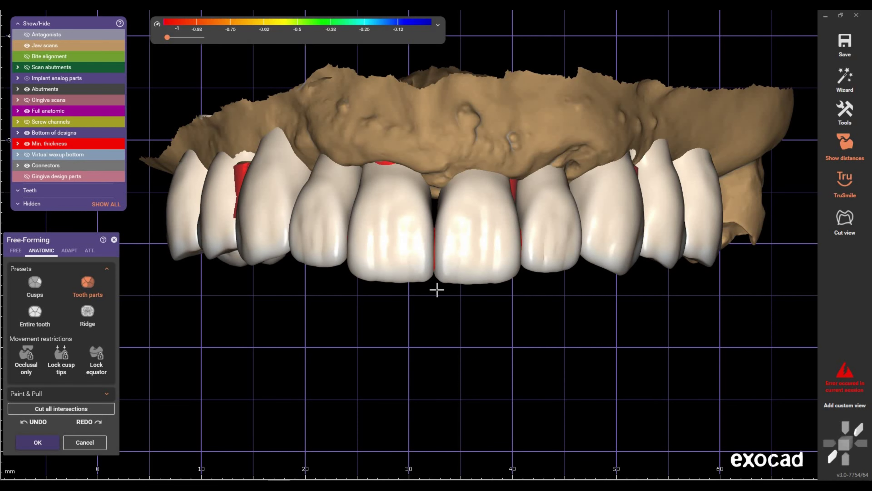
scroll(430, 285, up, 1)
scroll(420, 278, up, 1)
scroll(391, 282, up, 1)
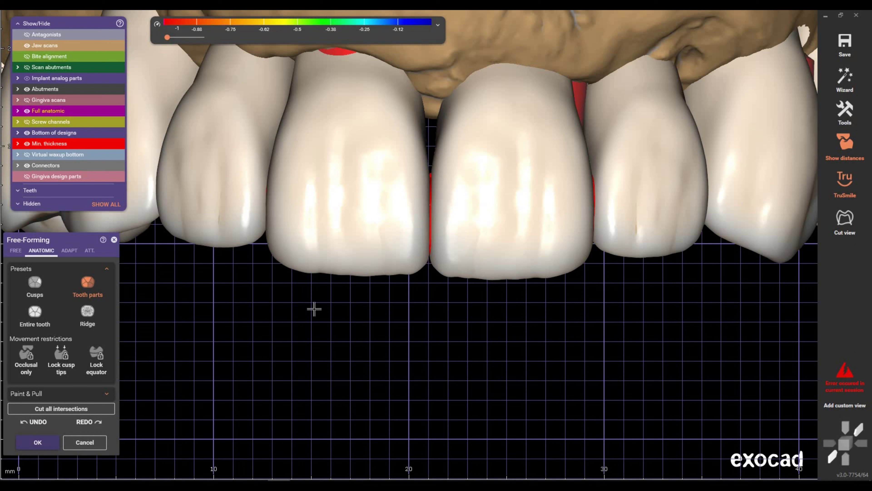
- Accept the free-form sculpting and hide the distance colour map
click(37, 443)
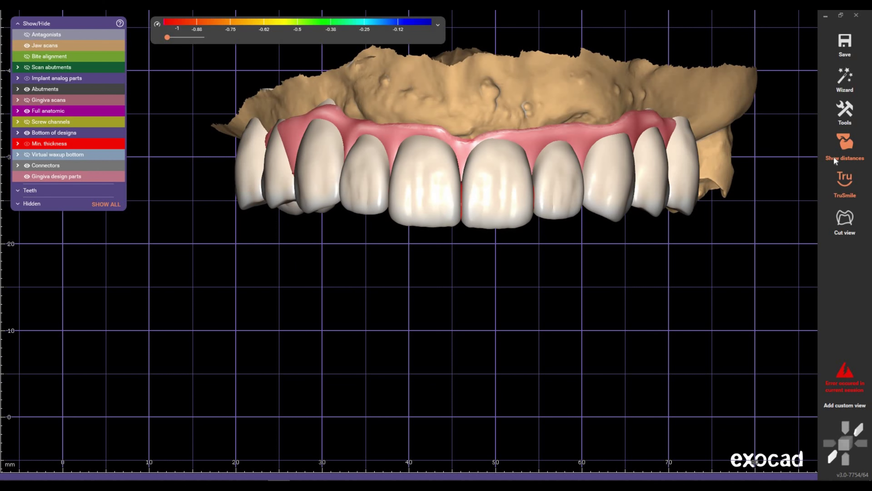
middle_drag(569, 224, 561, 179)
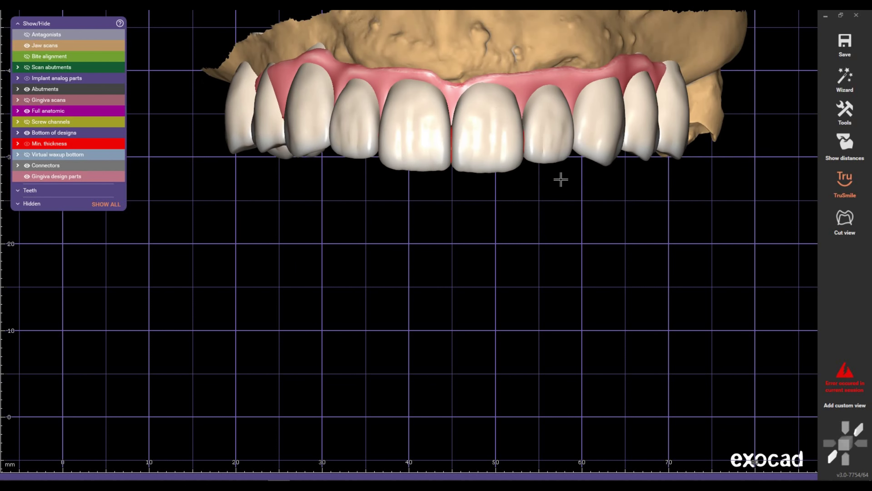
scroll(489, 163, up, 2)
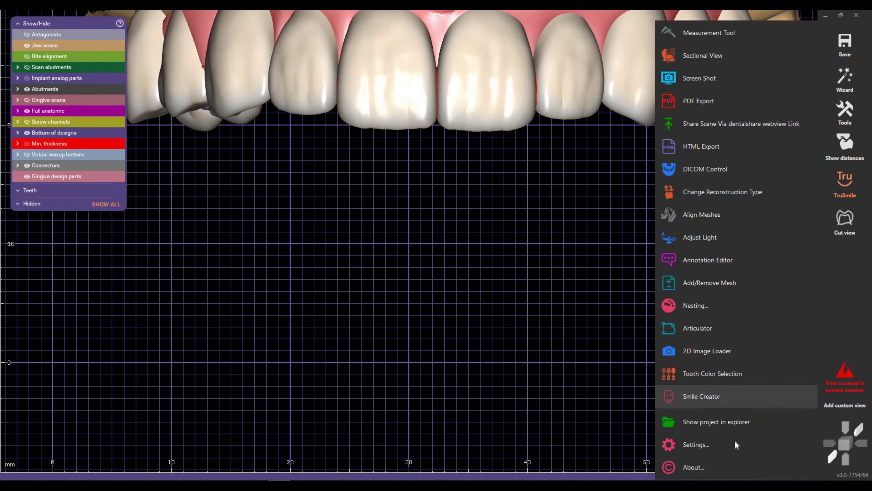
- Uncheck Show grid in Tools > Settings to hide the background measurement grid
click(567, 228)
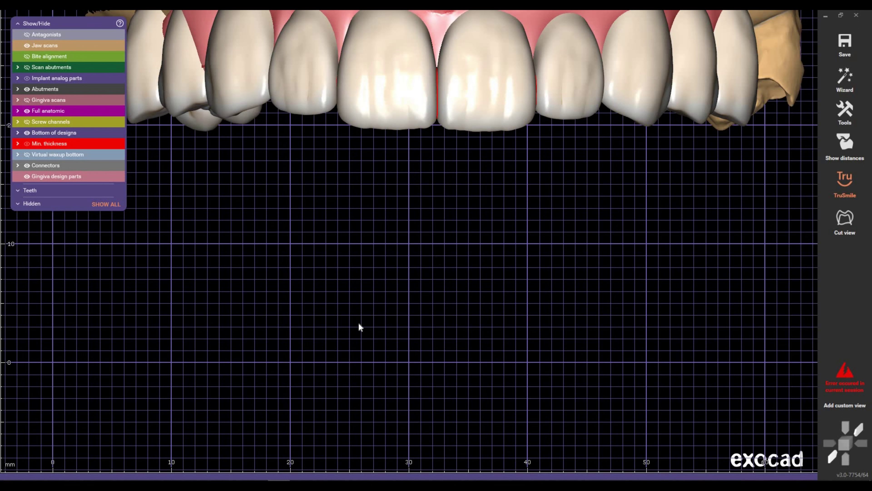
scroll(337, 325, down, 2)
scroll(333, 309, down, 2)
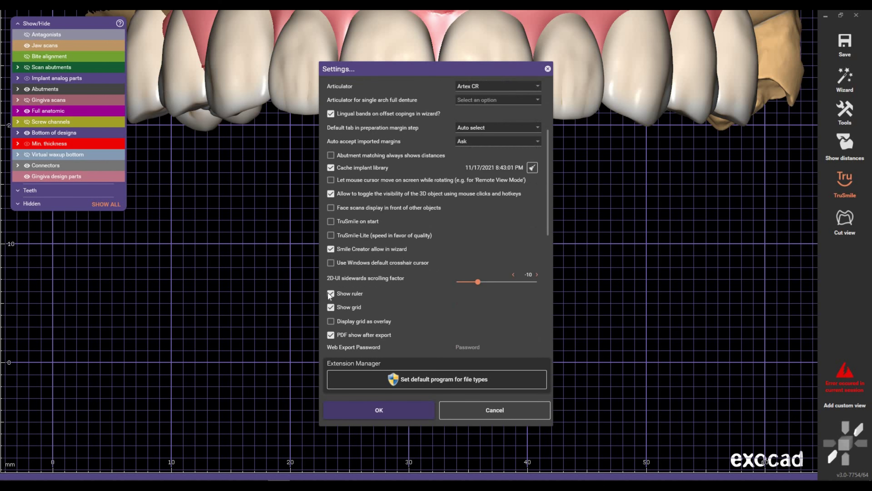
click(331, 307)
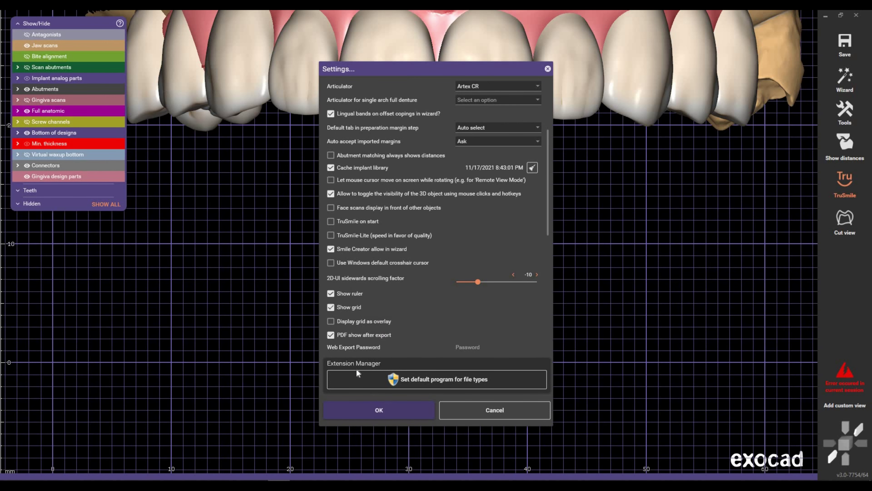
click(331, 307)
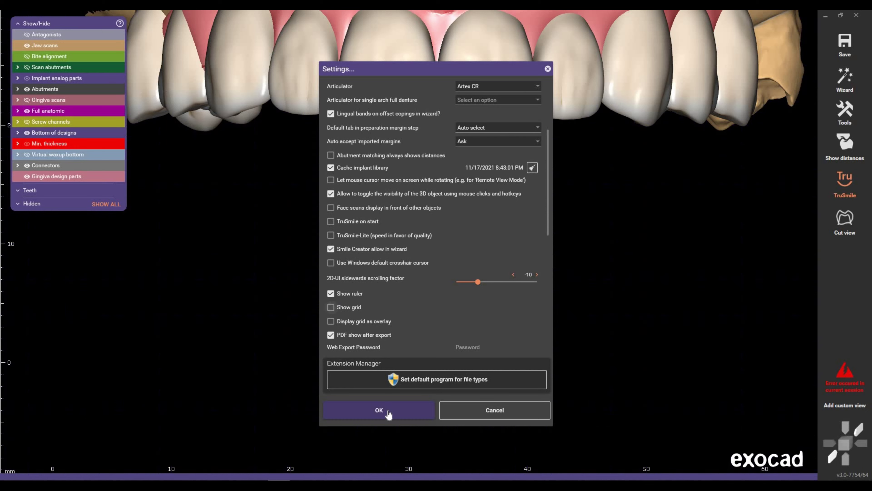
key(Return)
- Bring up the right-click list of design actions on the viewport
scroll(447, 295, down, 3)
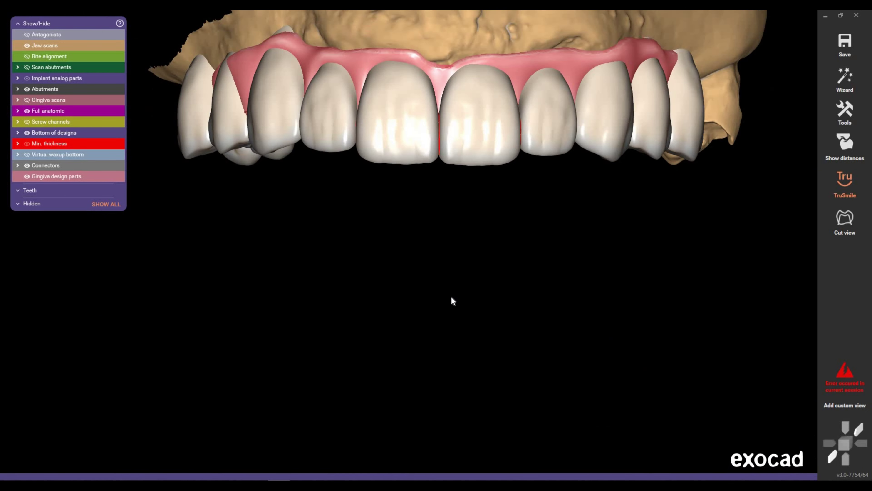
right_click(451, 295)
scroll(478, 290, down, 3)
- Run Generate Virtual Waxup Scan and let the waxup calculate
click(515, 362)
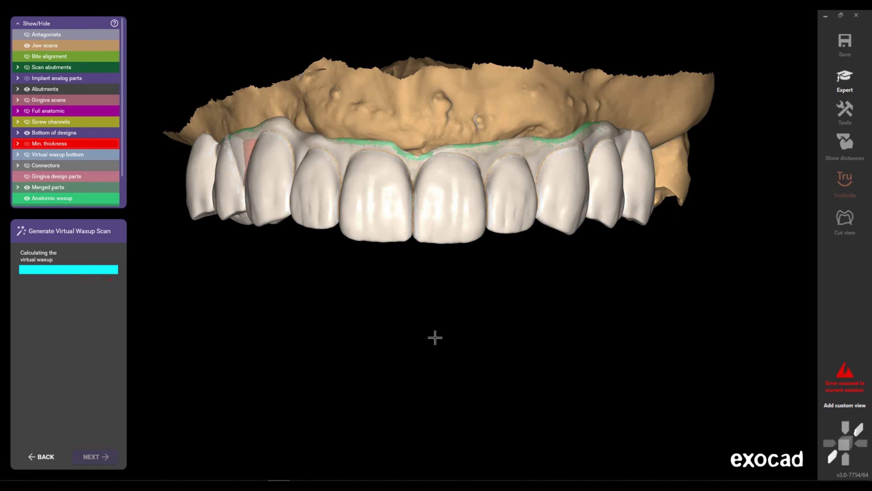
- Rotate the jaw to inspect the waxup's biting surfaces, ending in an occlusal view
right_drag(420, 245, 421, 298)
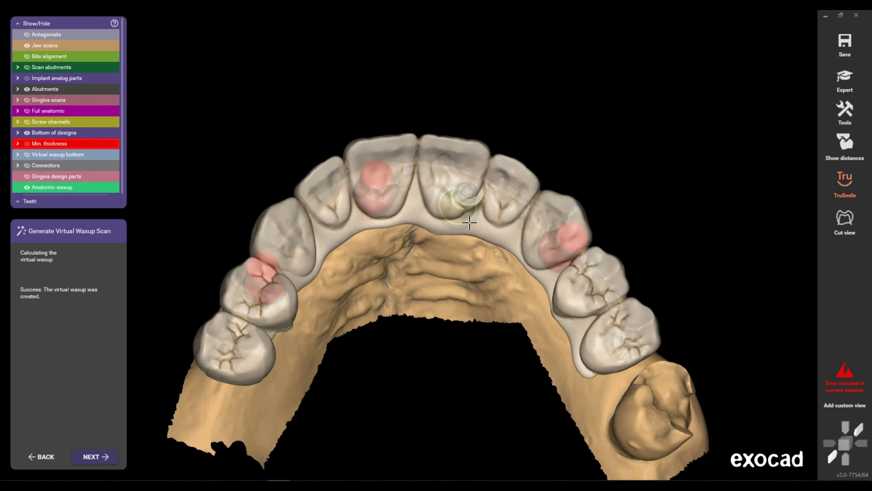
right_drag(469, 223, 475, 240)
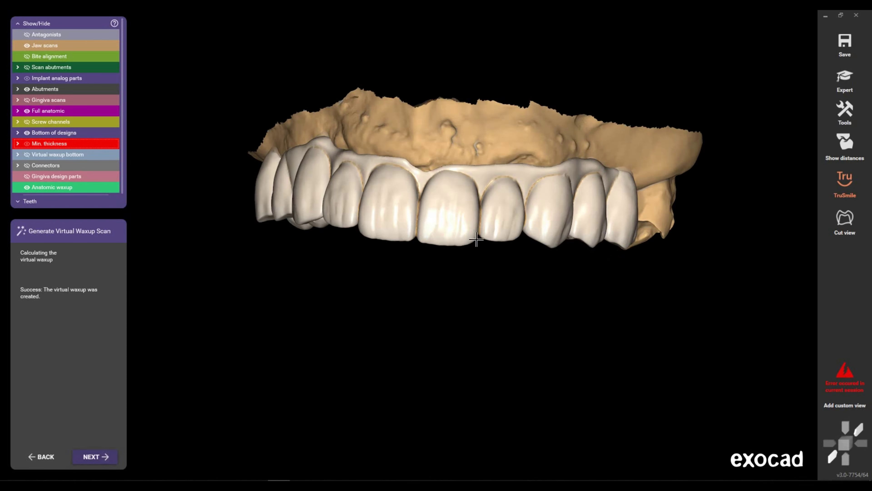
mouse_move(474, 240)
right_down()
mouse_move(389, 298)
mouse_move(368, 350)
right_up()
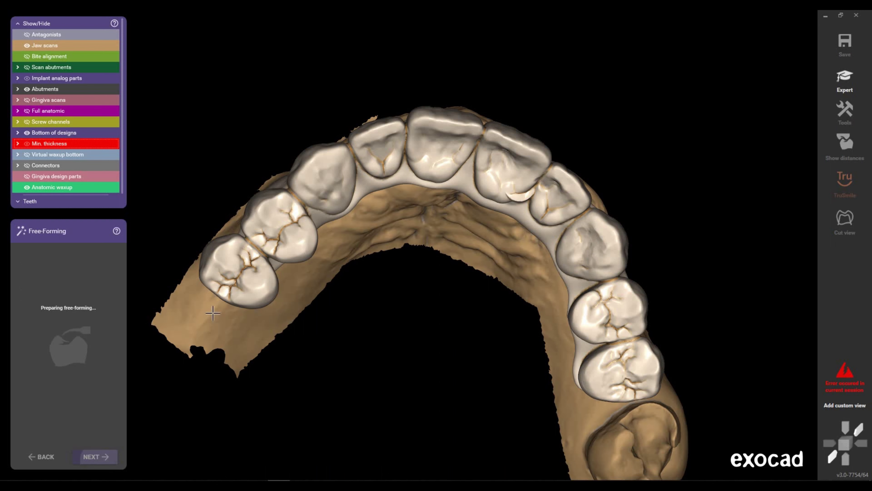
- Reshape the lower-left molar with the Entire tooth preset and turn off TruSmile rendering
scroll(261, 299, up, 2)
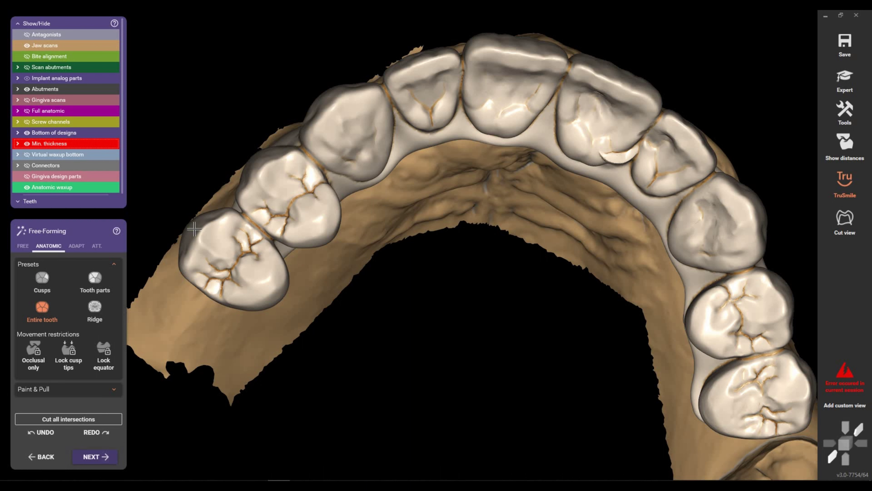
drag(194, 229, 282, 291)
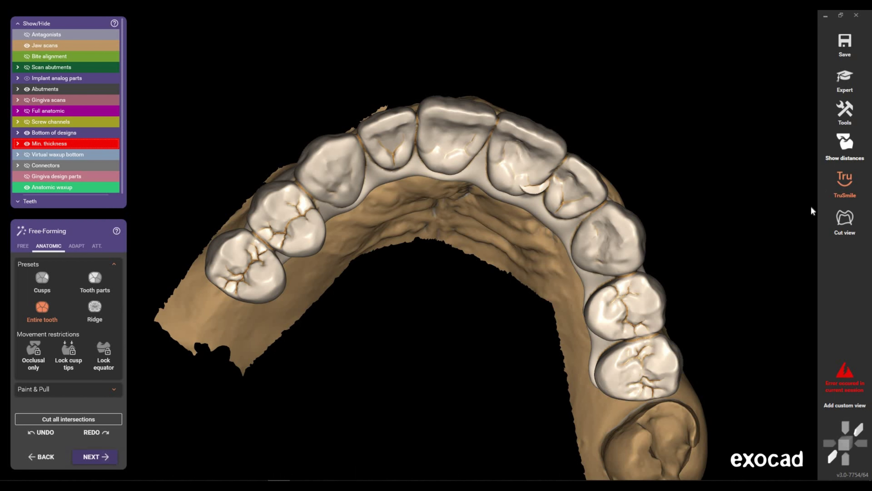
click(773, 221)
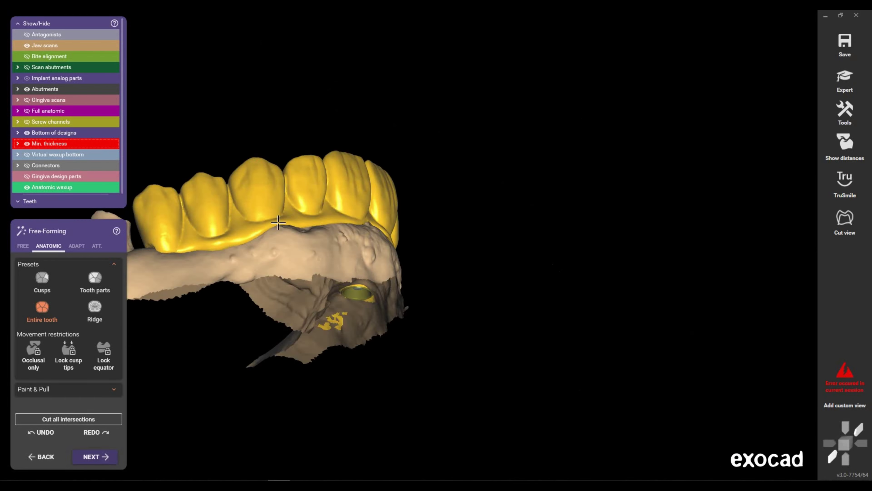
- Set the FREE brush to Smooth/Flatten with a different brush shape, checking the bridge from the side
click(23, 246)
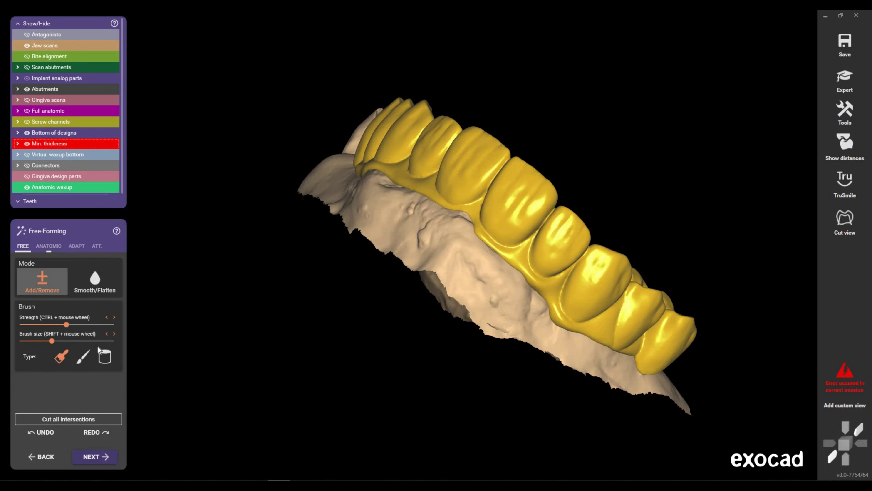
click(94, 279)
right_drag(600, 308, 483, 278)
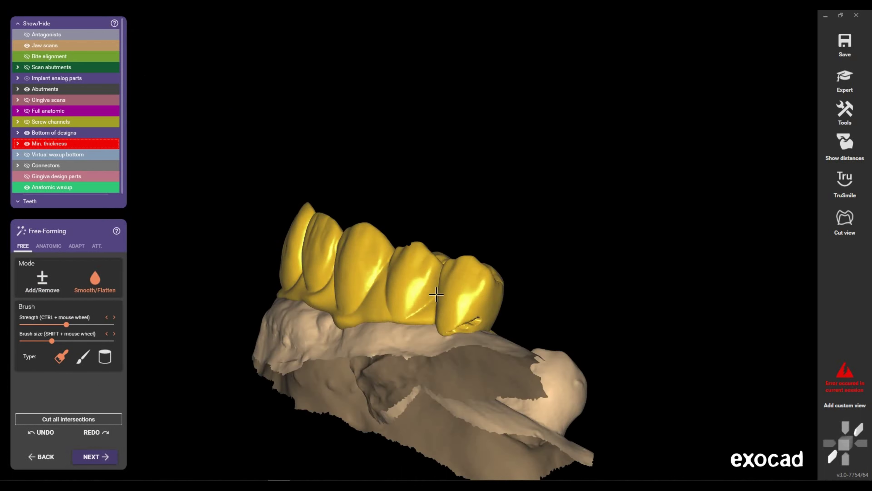
scroll(483, 279, up, 5)
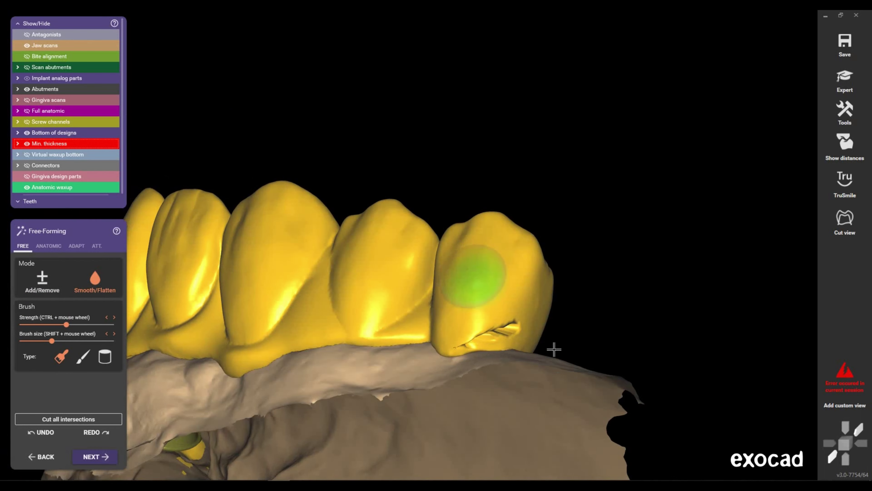
right_drag(553, 351, 511, 195)
scroll(510, 195, up, 3)
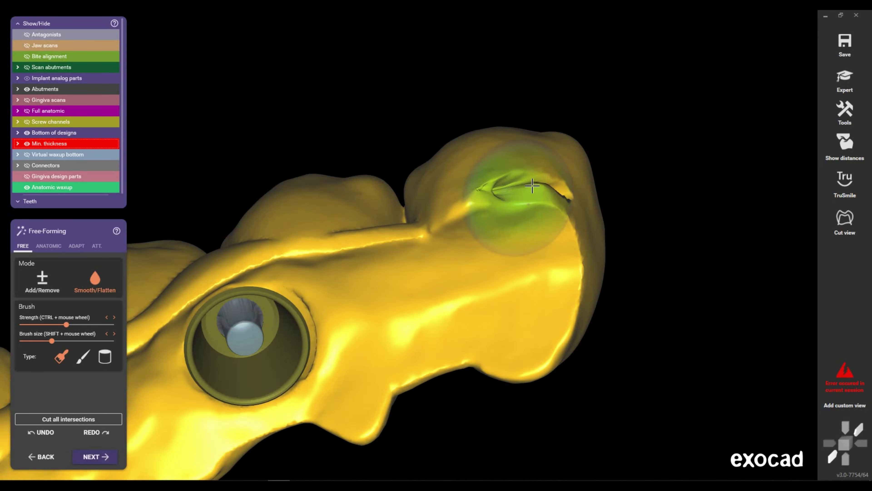
right_drag(474, 285, 468, 292)
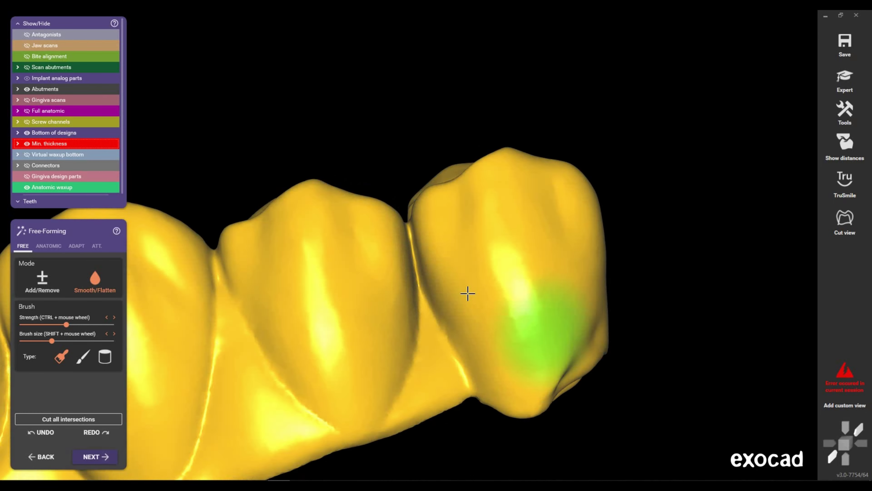
scroll(467, 293, down, 2)
scroll(468, 292, down, 2)
click(82, 357)
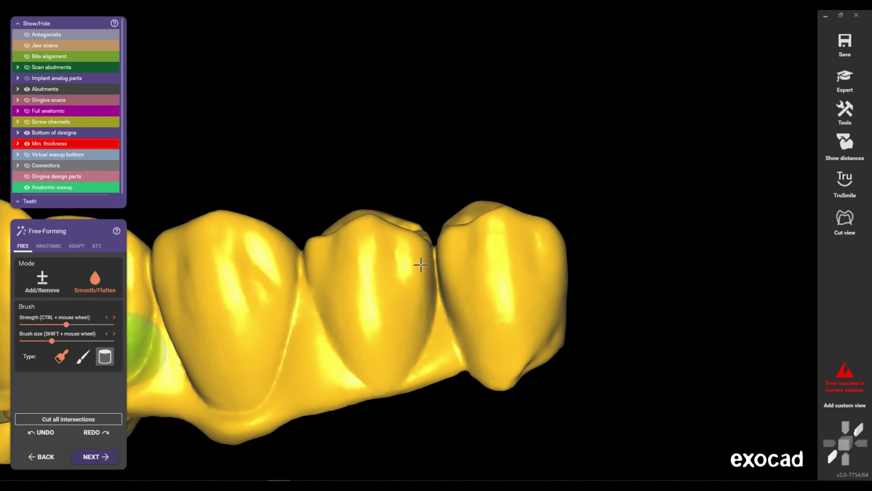
- Show the jaw scan and smooth the interproximal gaps, including the central incisors' embrasure
key(j)
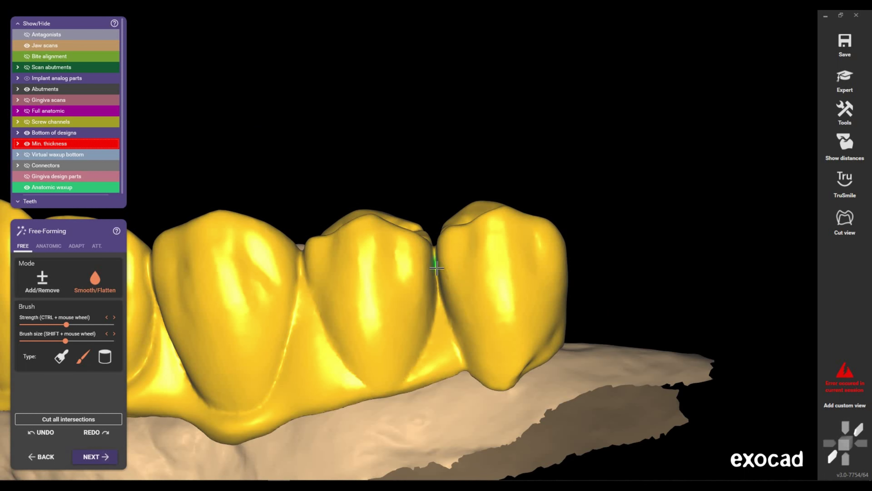
scroll(451, 294, up, 2)
shift+scroll(449, 294, up, 1)
scroll(446, 296, up, 2)
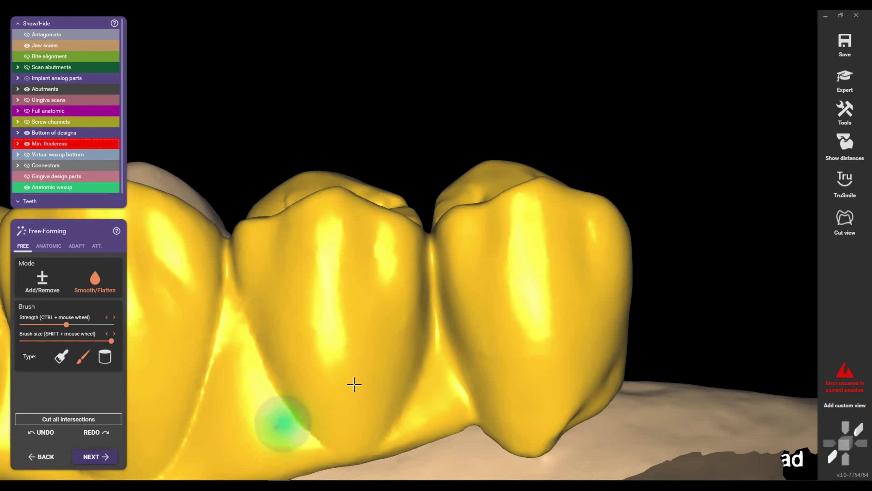
middle_drag(354, 384, 326, 297)
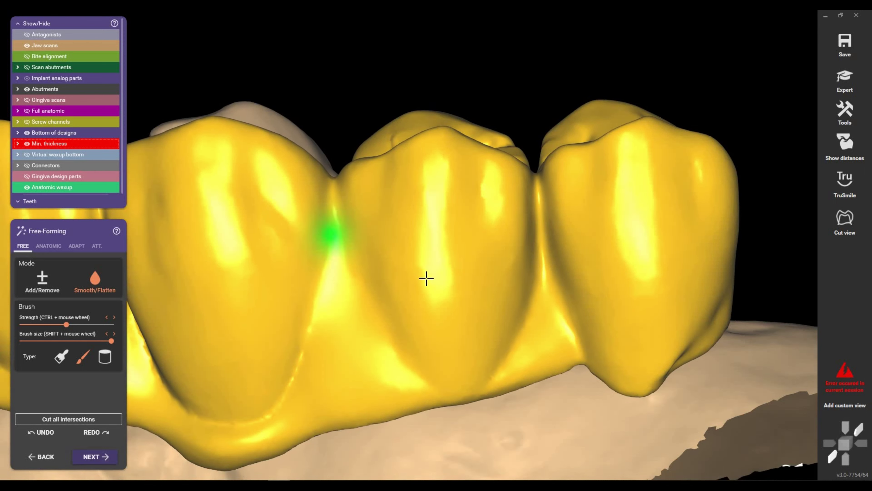
mouse_move(426, 277)
right_down()
mouse_move(340, 349)
mouse_move(215, 219)
right_up()
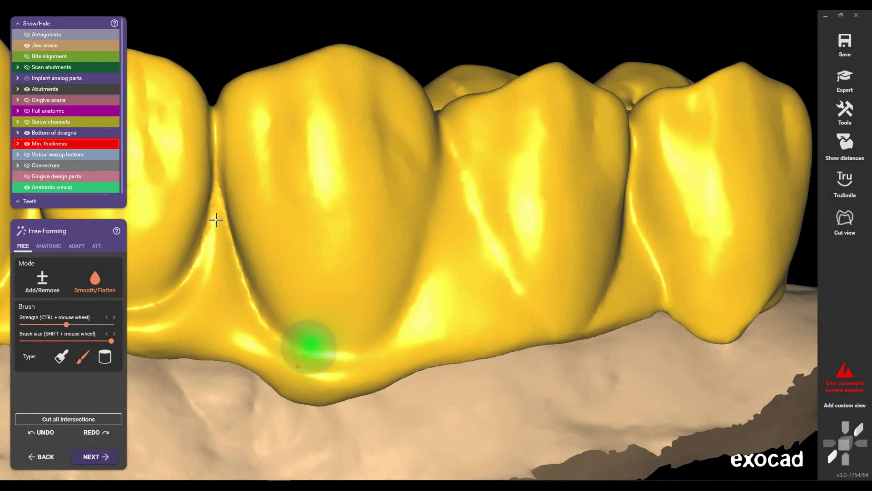
drag(208, 267, 289, 226)
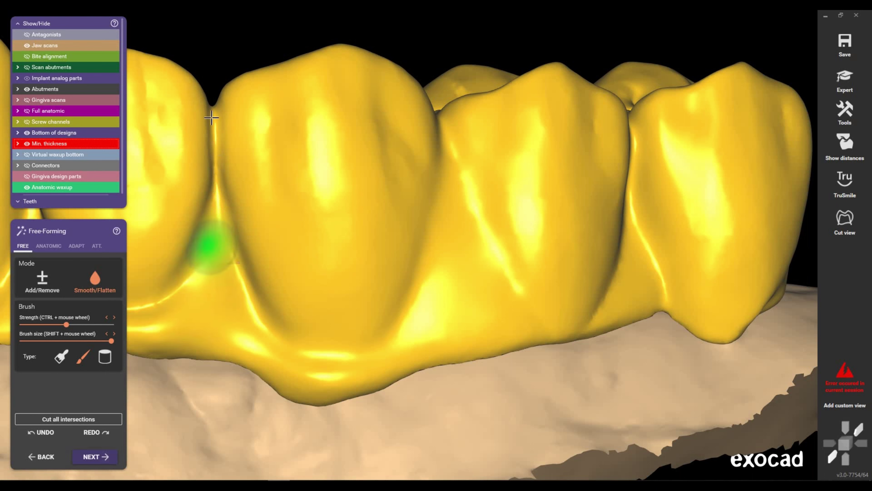
mouse_move(288, 227)
right_down()
mouse_move(370, 156)
mouse_move(357, 150)
mouse_move(420, 137)
mouse_move(488, 153)
right_up()
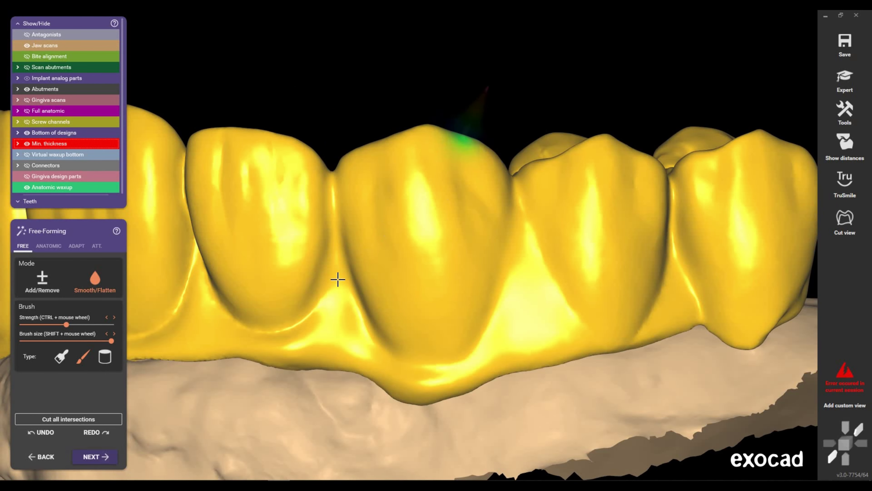
mouse_move(337, 279)
right_down()
mouse_move(495, 250)
mouse_move(415, 148)
mouse_move(432, 138)
mouse_move(425, 136)
mouse_move(420, 160)
right_up()
mouse_move(419, 217)
mouse_down()
mouse_move(425, 325)
mouse_move(413, 257)
mouse_move(427, 317)
mouse_up()
scroll(426, 317, down, 5)
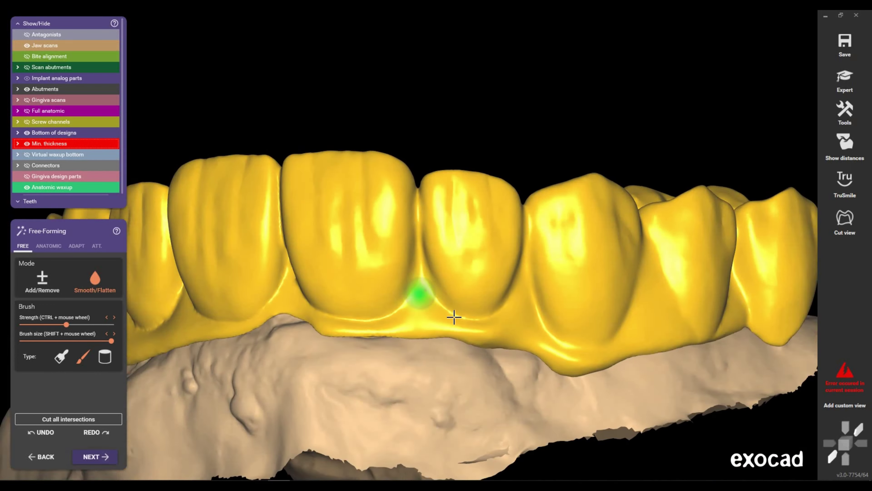
mouse_move(451, 315)
right_down()
mouse_move(368, 181)
mouse_move(427, 170)
mouse_move(426, 201)
right_up()
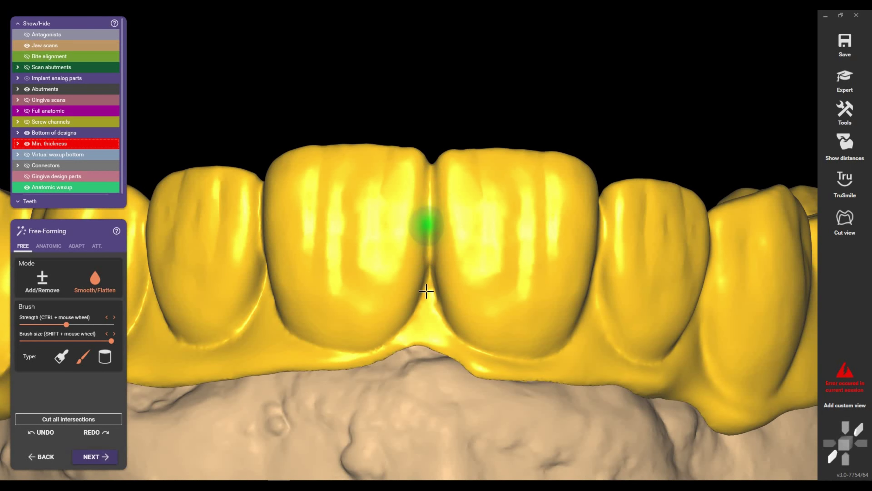
drag(427, 201, 426, 334)
drag(438, 284, 431, 264)
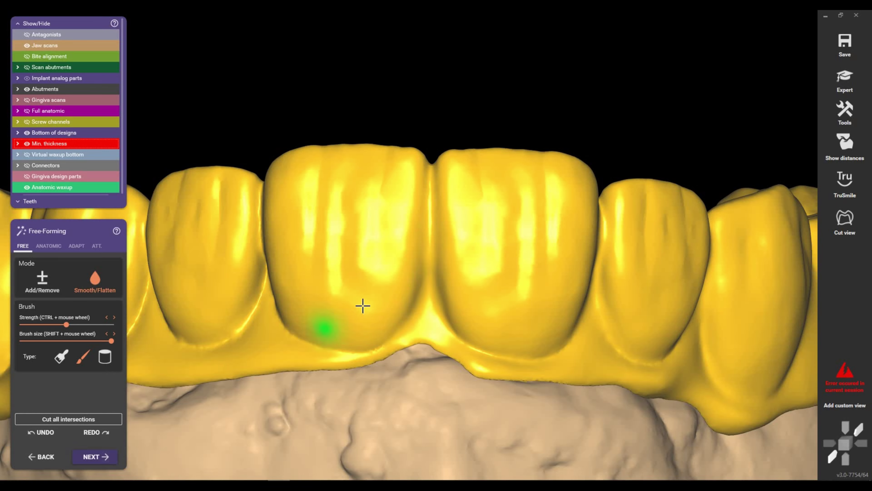
- Orbit around the front teeth and smooth their facial surfaces
right_drag(362, 306, 358, 262)
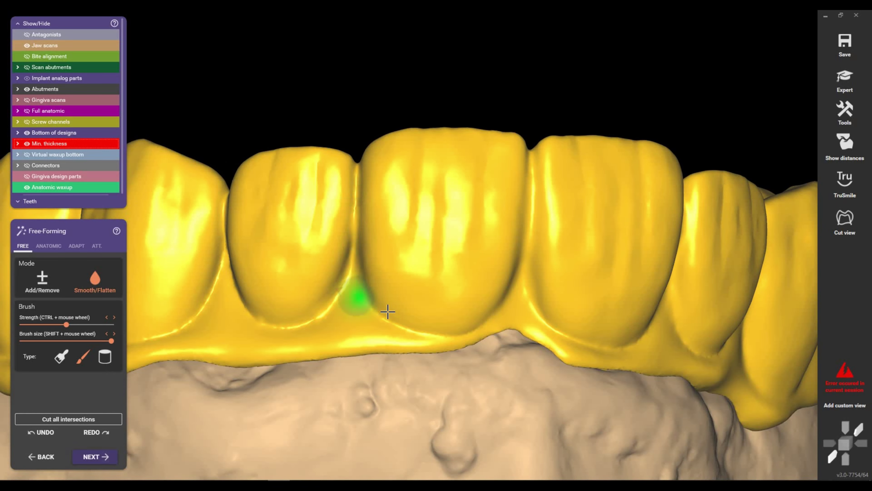
mouse_move(387, 307)
right_down()
mouse_move(504, 251)
mouse_move(457, 344)
right_up()
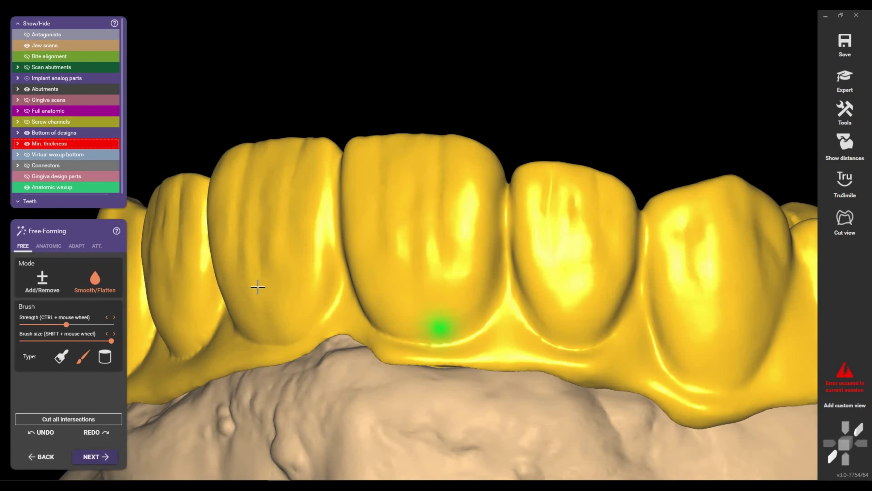
mouse_move(257, 289)
right_down()
mouse_move(332, 274)
mouse_move(340, 78)
right_up()
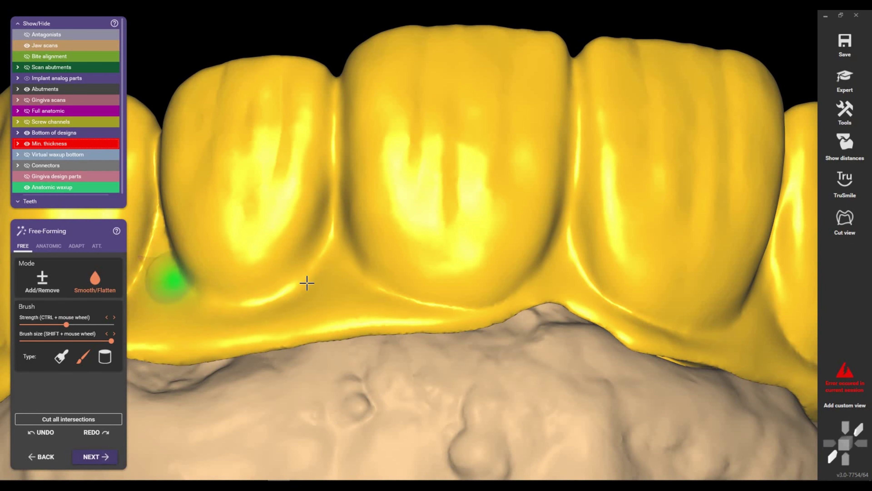
mouse_move(306, 287)
right_down()
mouse_move(271, 285)
mouse_move(302, 286)
right_up()
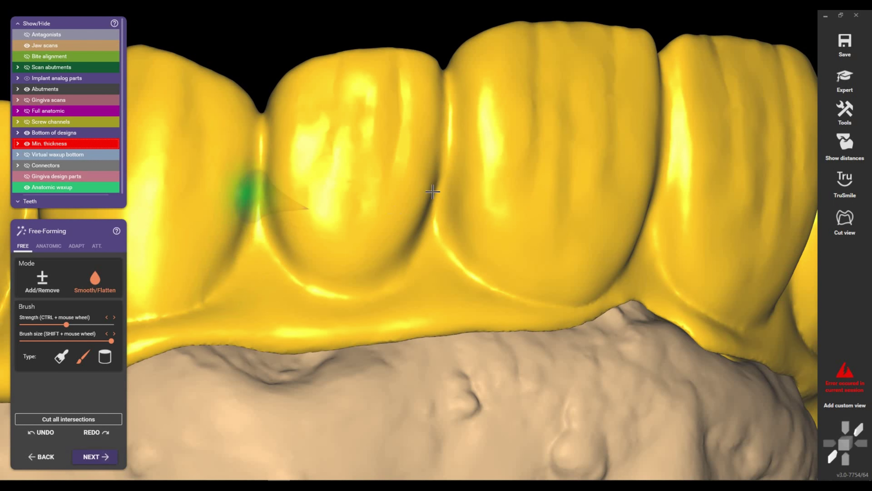
right_drag(234, 189, 421, 220)
scroll(421, 219, down, 3)
mouse_move(360, 248)
right_down()
mouse_move(290, 235)
mouse_move(301, 179)
right_up()
scroll(318, 248, up, 3)
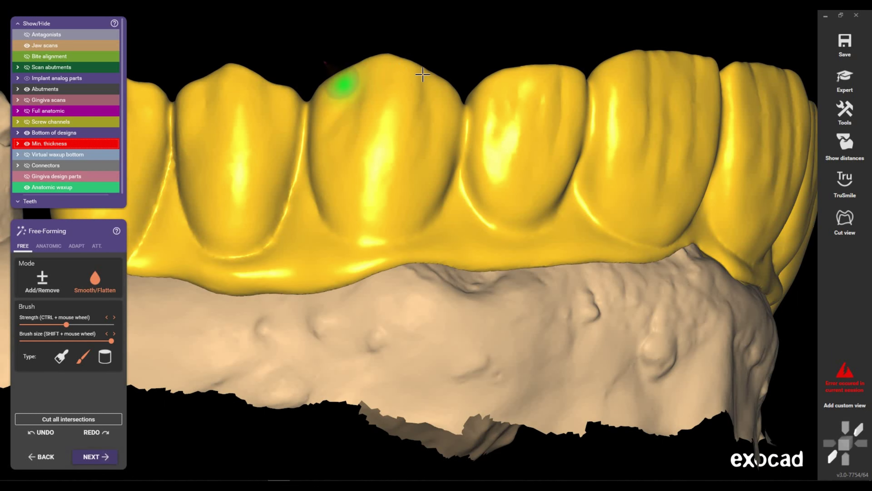
mouse_move(319, 217)
right_down()
mouse_move(424, 151)
mouse_move(410, 233)
mouse_move(350, 286)
right_up()
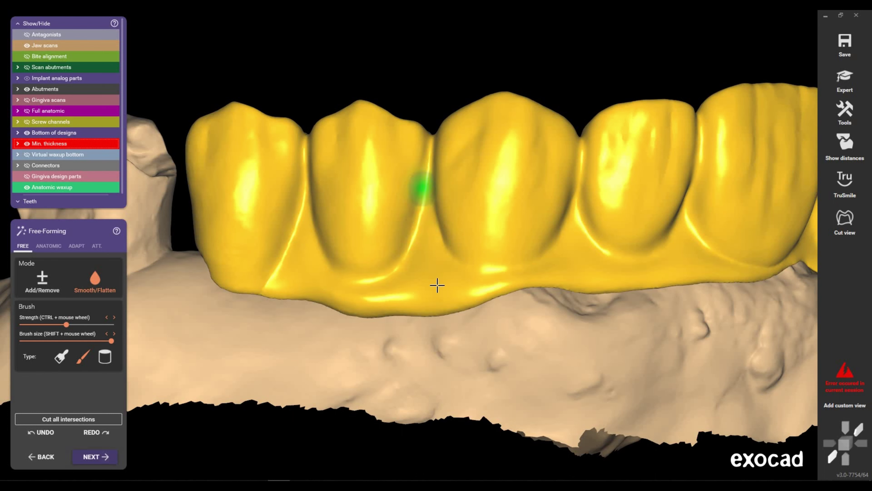
mouse_move(438, 286)
right_down()
mouse_move(360, 148)
mouse_move(352, 242)
right_up()
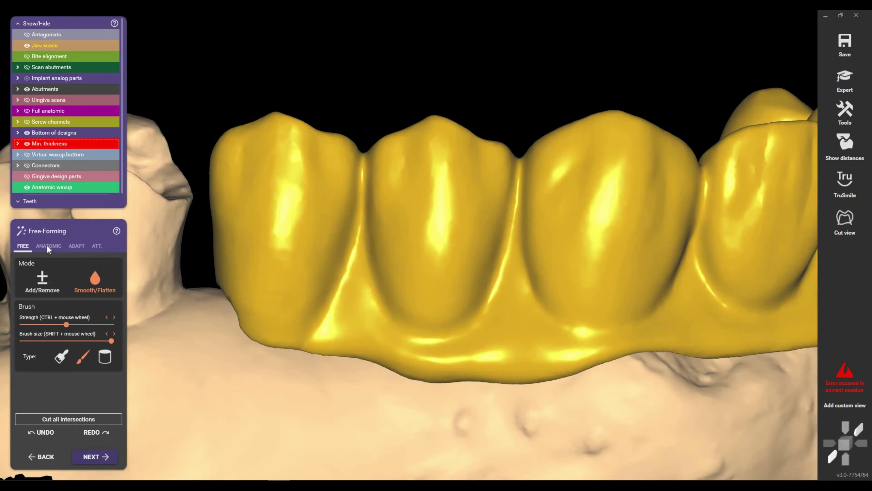
- Try pulling a crown edge with the ANATOMIC preset, then undo the unwanted bulge
click(47, 245)
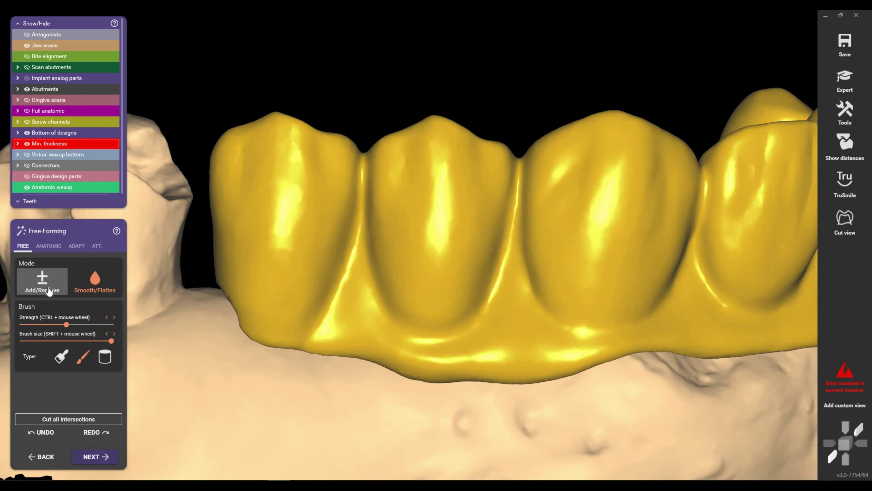
scroll(220, 311, up, 3)
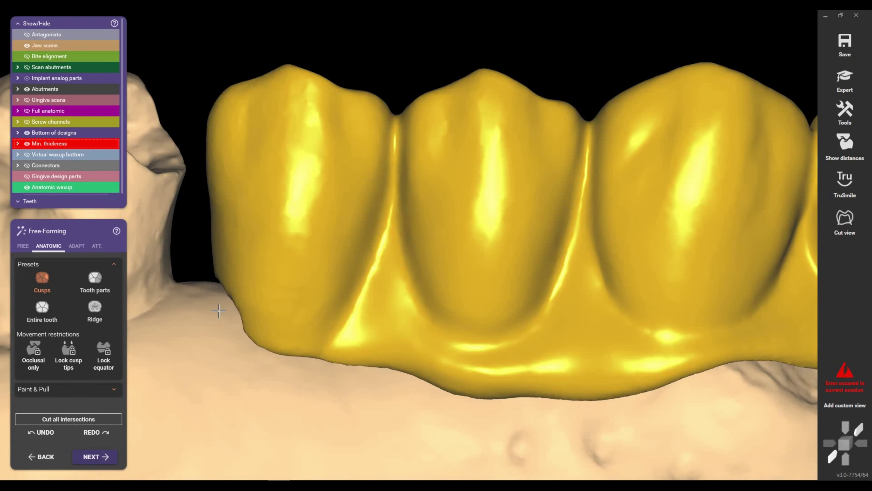
drag(212, 307, 209, 285)
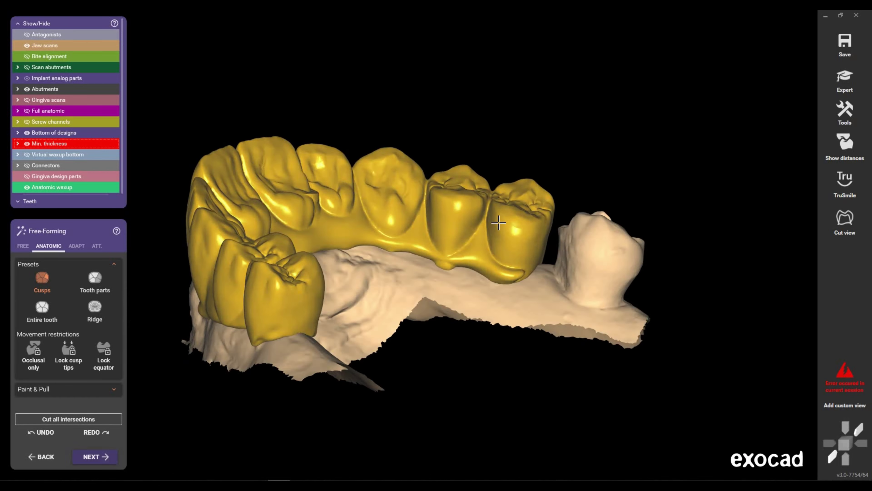
scroll(498, 222, up, 3)
scroll(481, 234, up, 3)
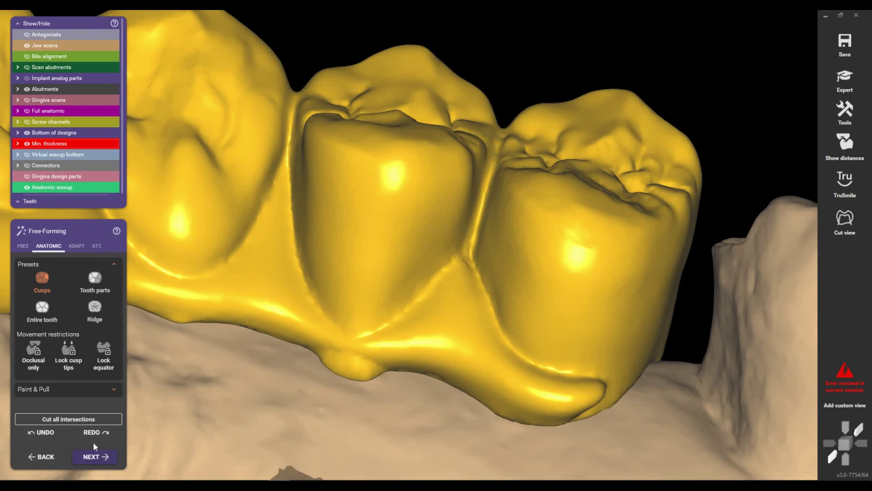
click(45, 434)
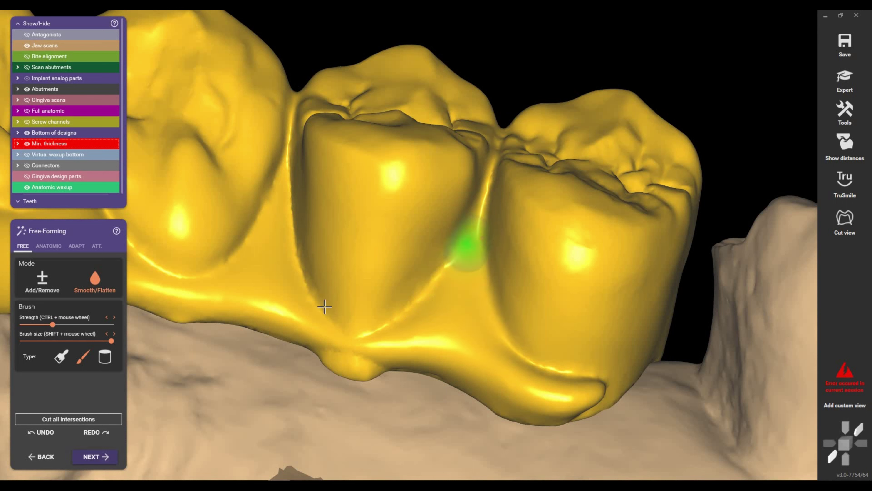
- Smooth the crease between the left and middle crowns and the middle crown's top ridge
drag(289, 188, 286, 274)
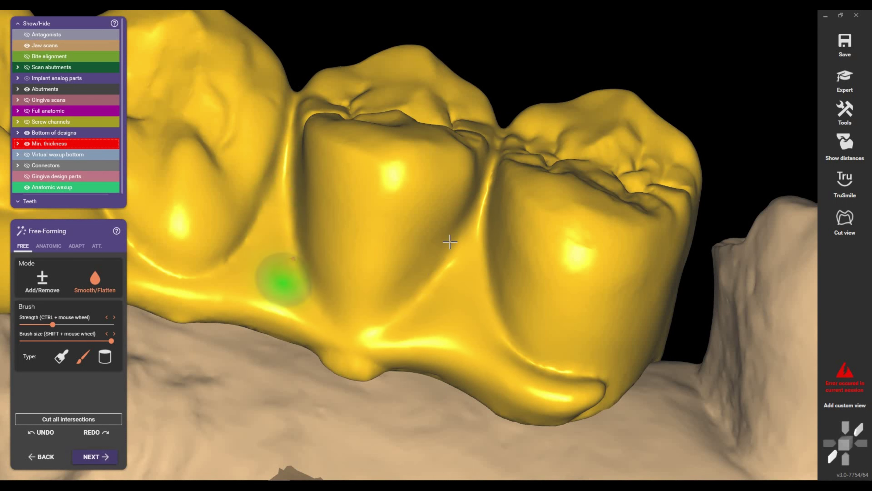
right_drag(469, 294, 390, 316)
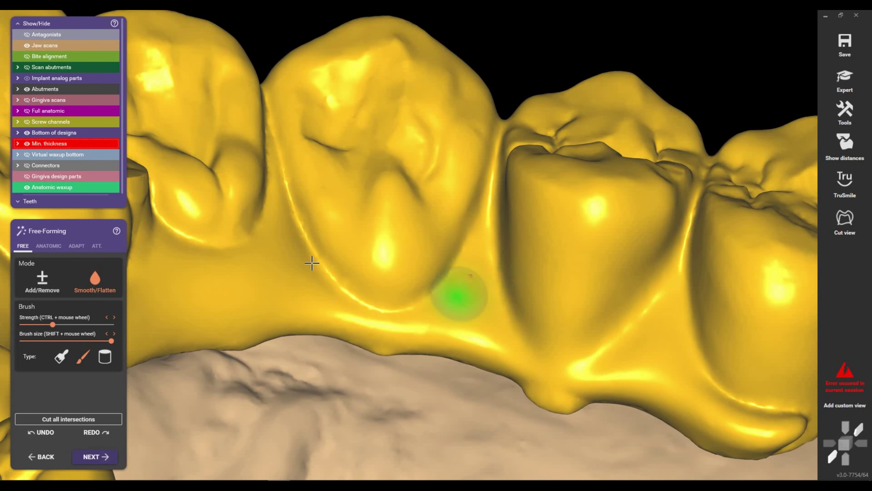
mouse_move(320, 199)
right_down()
mouse_move(306, 190)
mouse_move(341, 216)
right_up()
drag(426, 165, 445, 228)
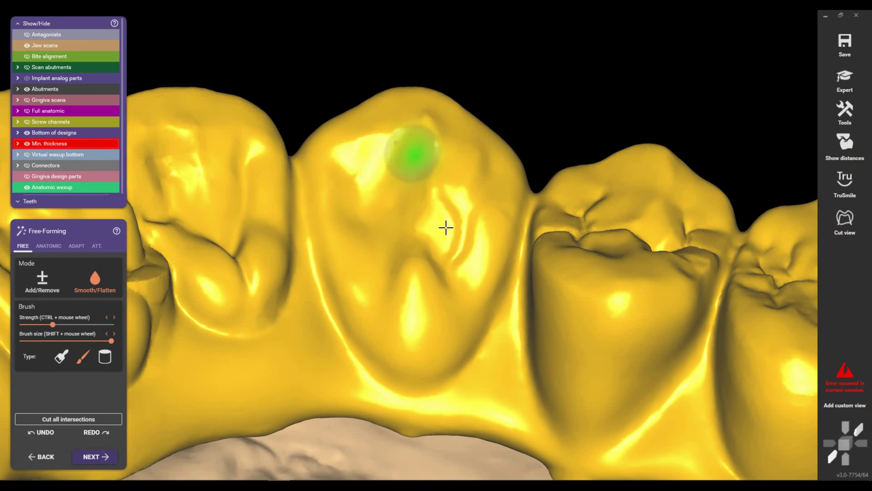
mouse_move(569, 207)
right_down()
mouse_move(381, 314)
mouse_move(528, 262)
mouse_move(456, 302)
mouse_move(488, 288)
right_up()
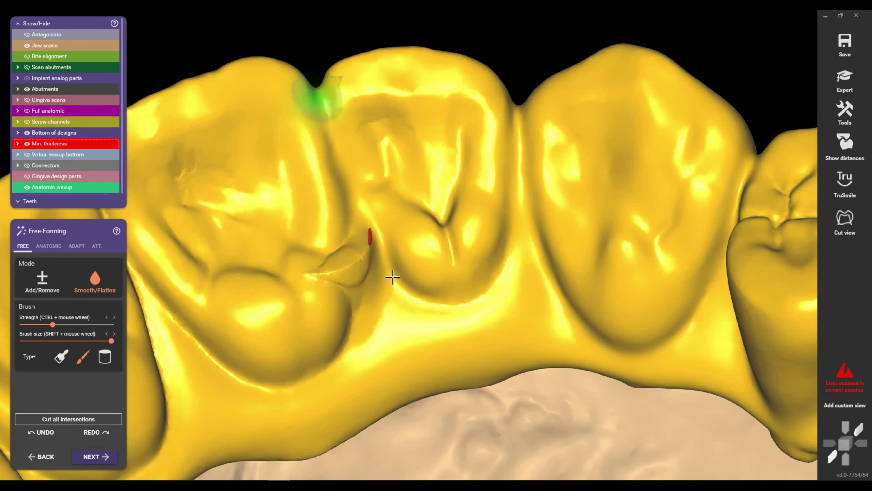
mouse_move(389, 274)
right_down()
mouse_move(577, 152)
mouse_move(428, 91)
mouse_move(393, 131)
mouse_move(415, 147)
right_up()
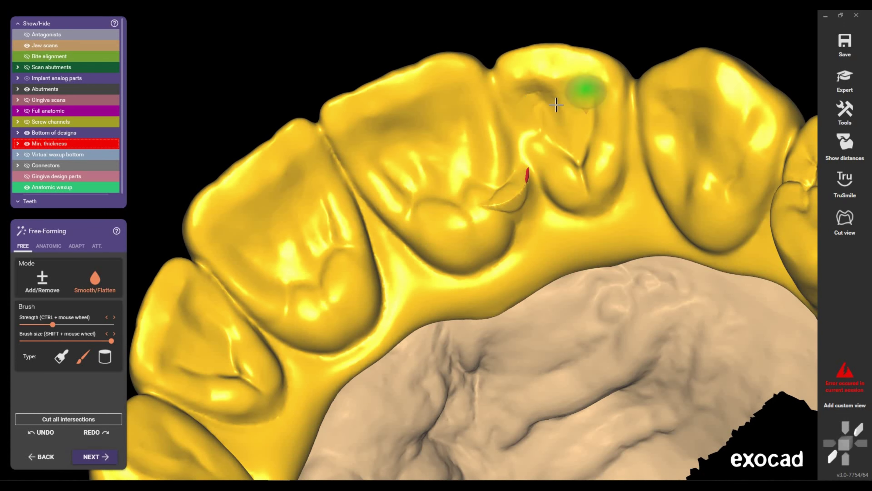
right_drag(407, 285, 389, 257)
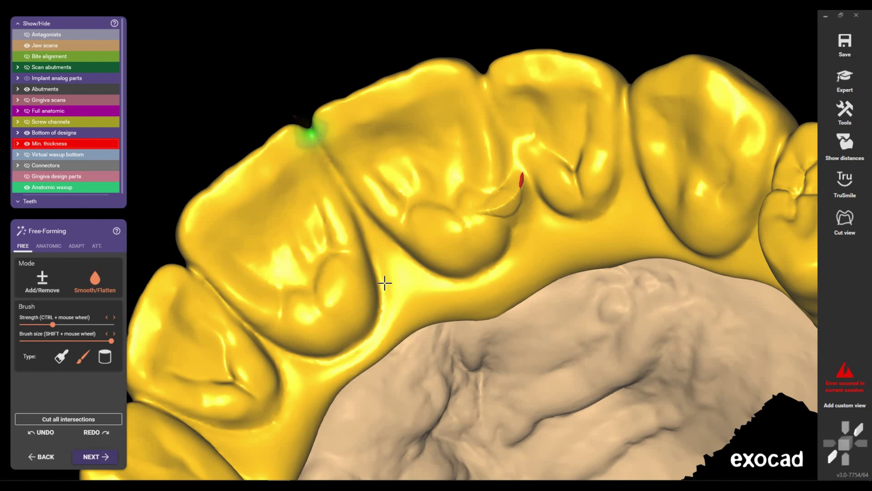
right_drag(442, 240, 384, 292)
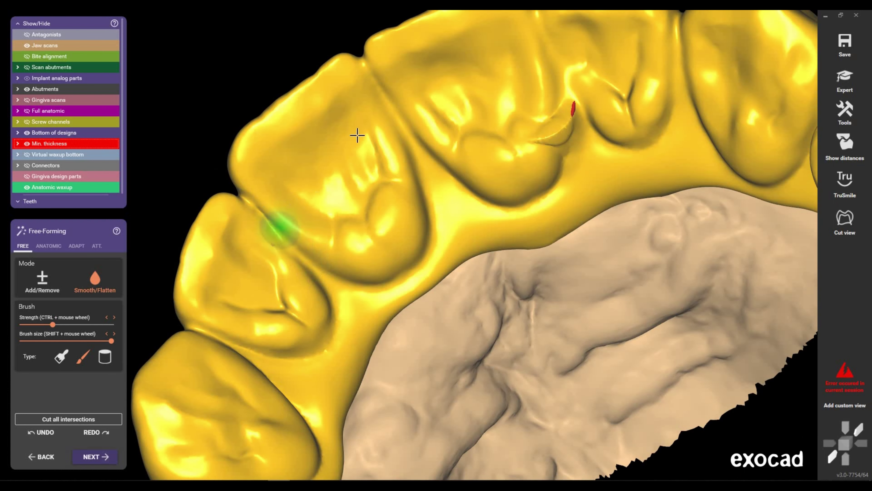
mouse_move(354, 97)
right_down()
mouse_move(379, 140)
mouse_move(481, 80)
right_up()
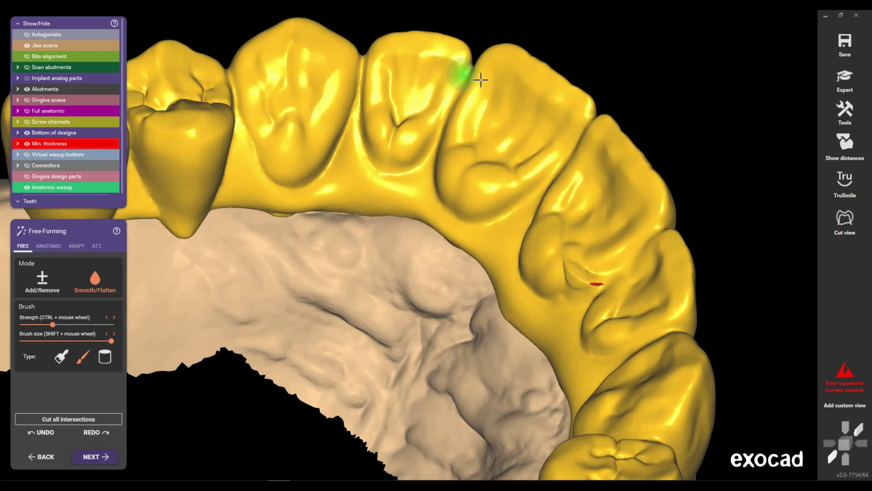
- Flatten a small crown patch and smooth the gap between the front crowns, ending on the full arch
scroll(457, 120, up, 3)
scroll(430, 163, up, 2)
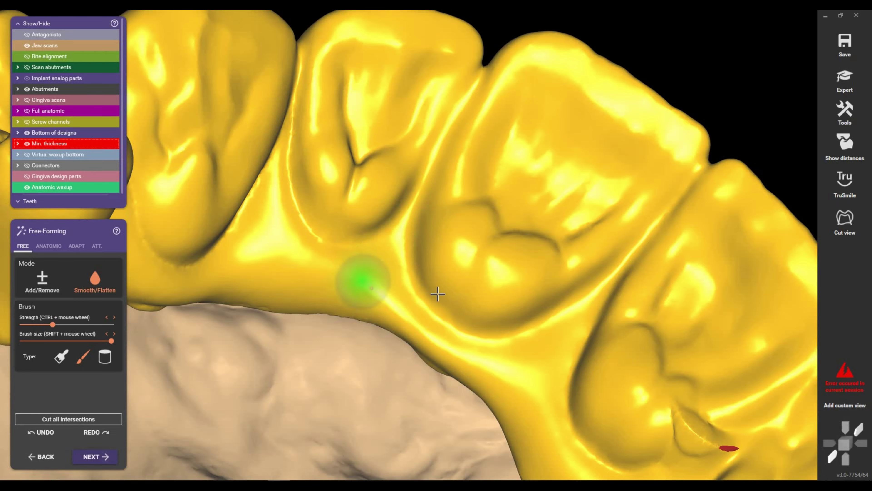
right_drag(438, 294, 342, 208)
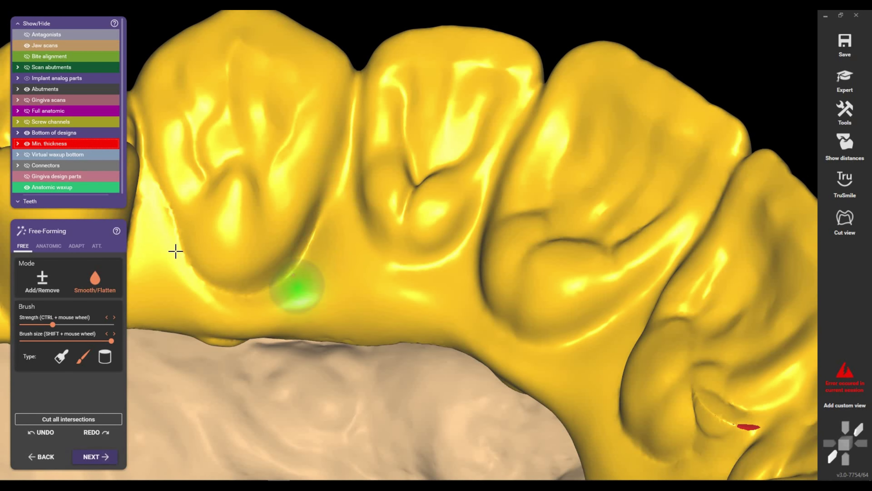
mouse_move(399, 205)
right_down()
mouse_move(566, 315)
mouse_move(482, 307)
right_up()
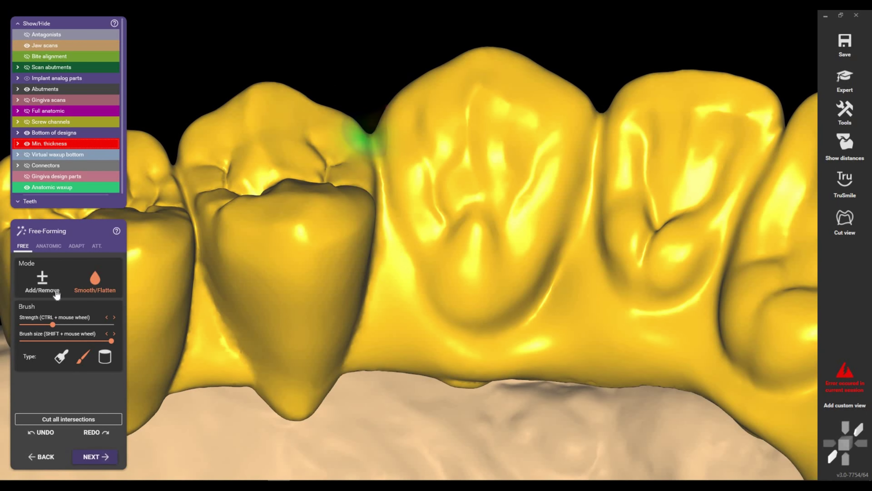
drag(391, 237, 423, 219)
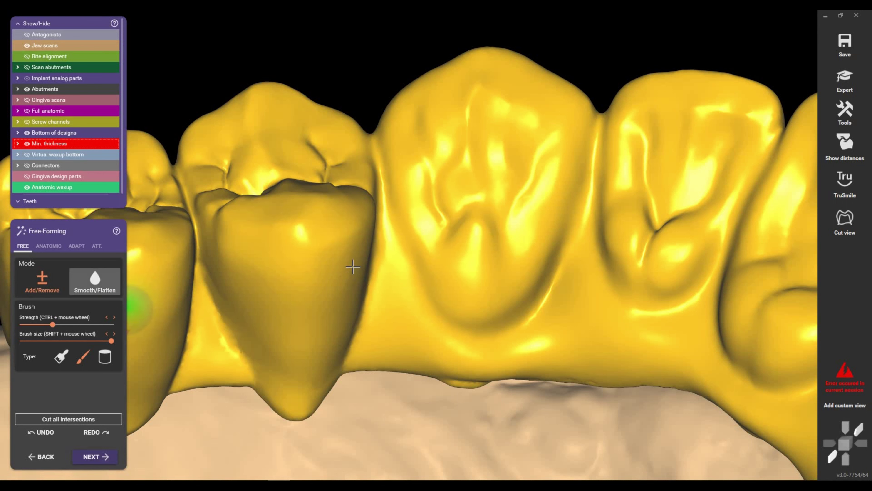
mouse_move(353, 266)
right_down()
mouse_move(302, 239)
mouse_move(408, 244)
right_up()
scroll(300, 358, up, 3)
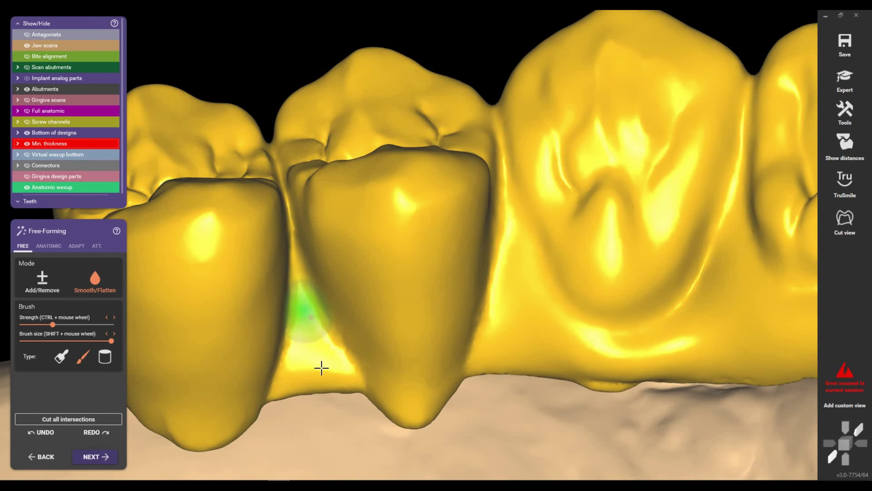
drag(322, 368, 325, 303)
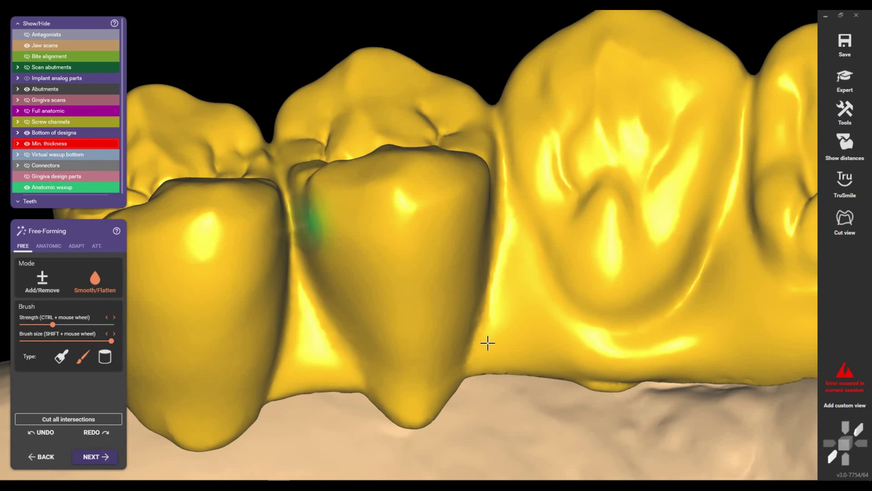
scroll(488, 343, down, 5)
right_drag(522, 350, 493, 315)
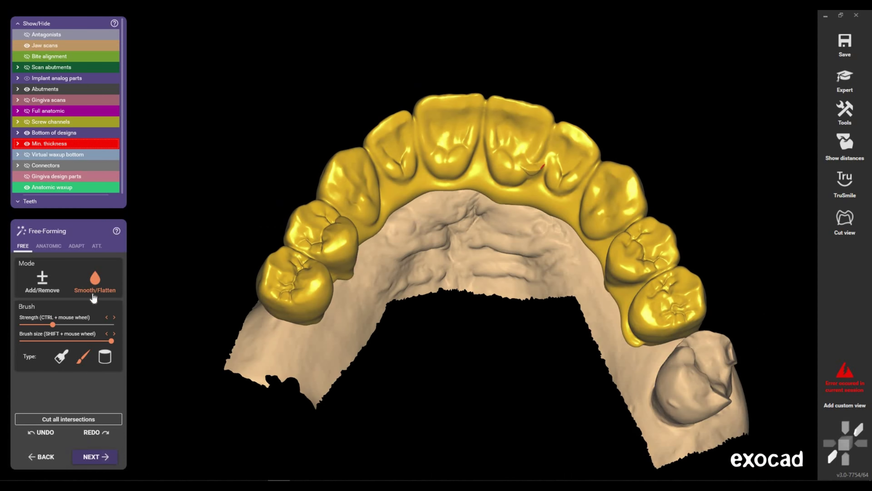
- Use the flat brush type to smooth away the dark speckled patches on the front crowns
click(61, 357)
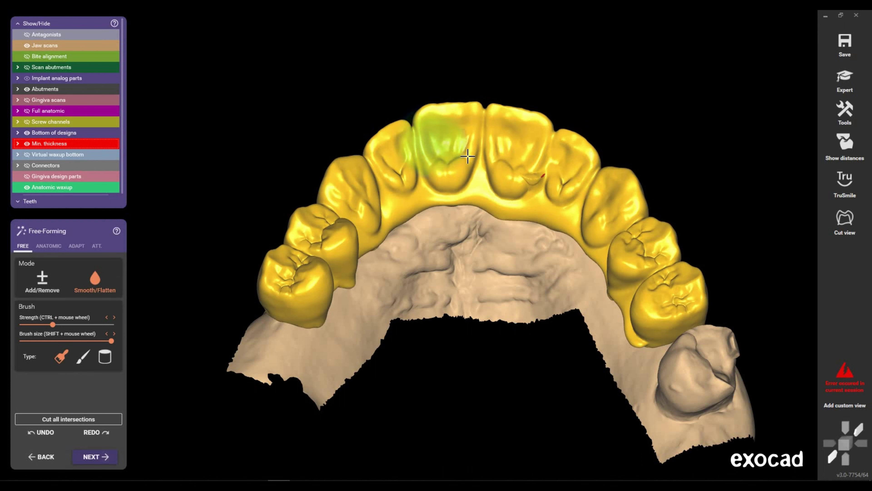
right_drag(477, 141, 547, 249)
mouse_move(637, 216)
right_down()
mouse_move(331, 207)
mouse_move(386, 225)
right_up()
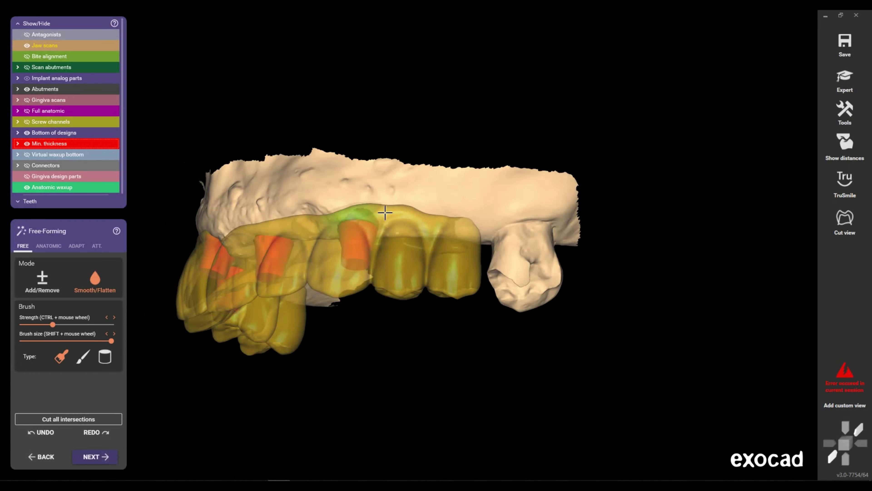
shift+scroll(327, 201, down, 2)
scroll(339, 204, up, 3)
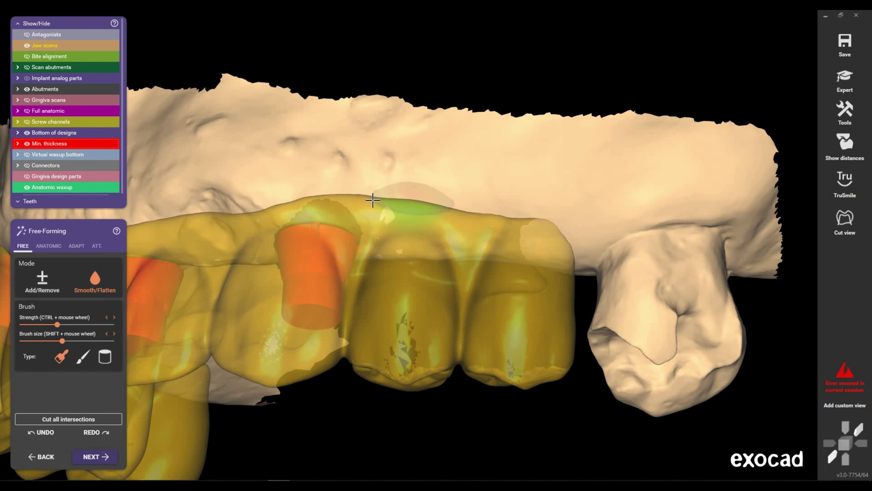
drag(423, 207, 492, 220)
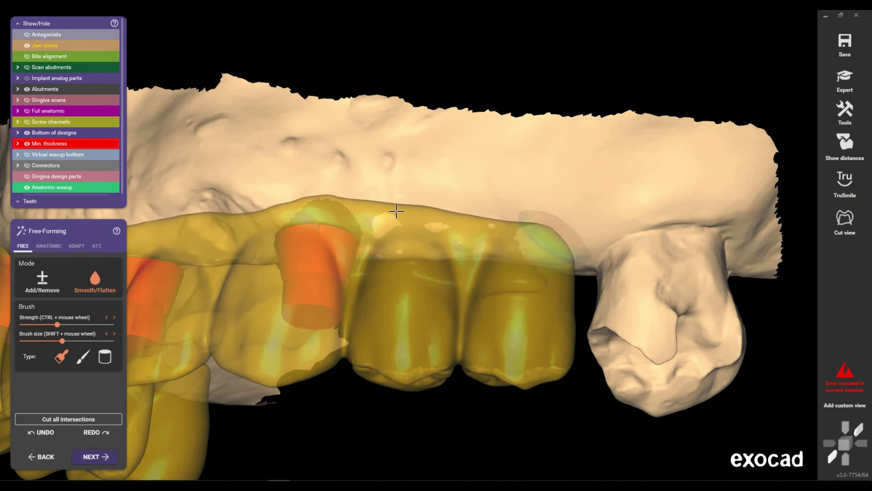
mouse_move(469, 209)
right_down()
mouse_move(373, 218)
mouse_move(497, 205)
mouse_move(416, 282)
mouse_move(409, 273)
mouse_move(417, 279)
mouse_move(407, 292)
mouse_move(425, 270)
mouse_move(424, 281)
right_up()
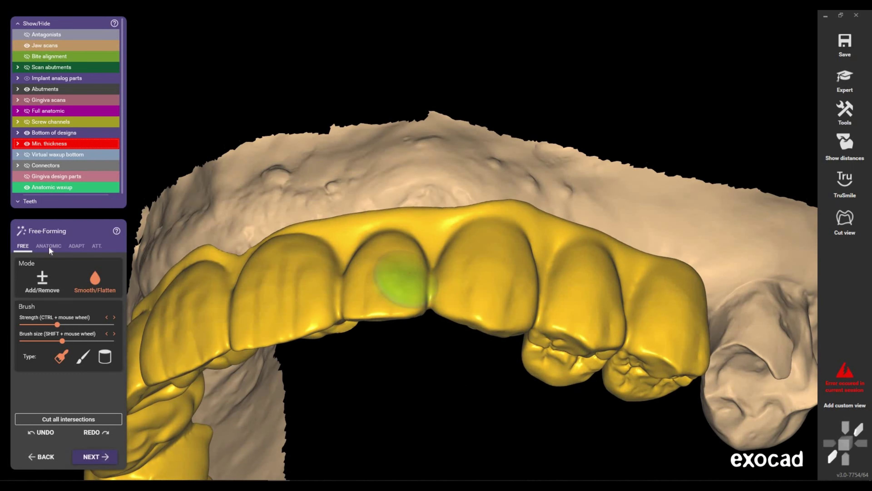
- Return to the anatomic presets, pull up one crown surface, and review the arch from front and oblique angles
click(49, 246)
right_drag(430, 226, 424, 202)
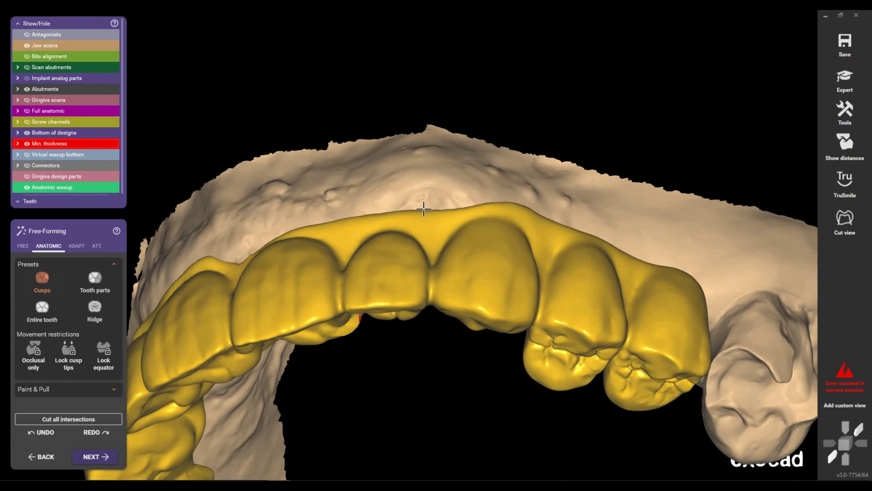
scroll(426, 204, up, 2)
drag(426, 180, 432, 185)
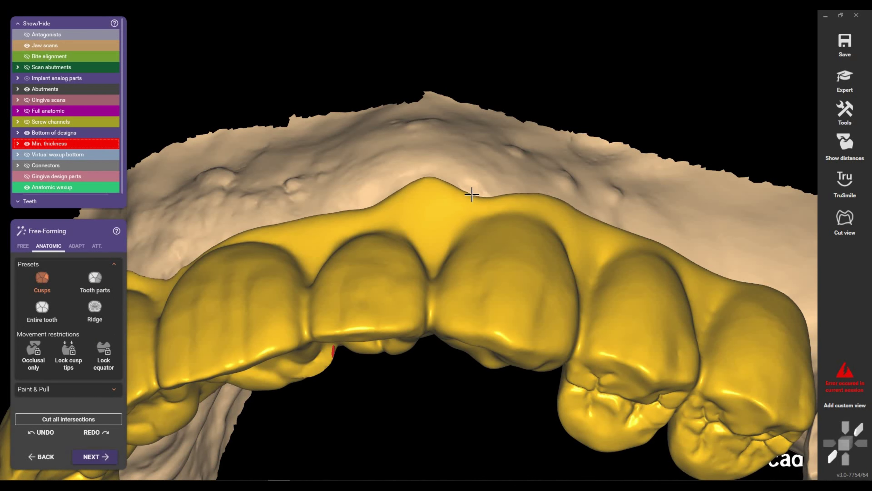
mouse_move(441, 243)
right_down()
mouse_move(429, 221)
mouse_move(430, 188)
right_up()
scroll(428, 221, up, 3)
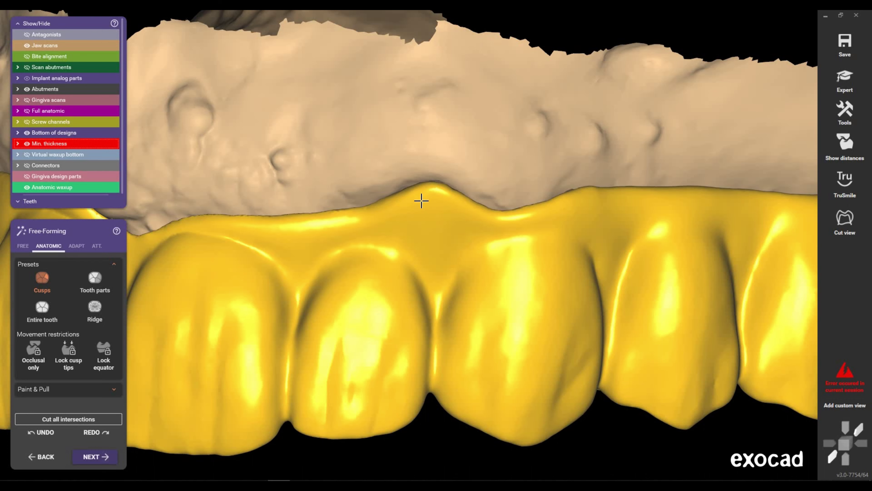
scroll(423, 255, down, 3)
right_drag(279, 268, 137, 309)
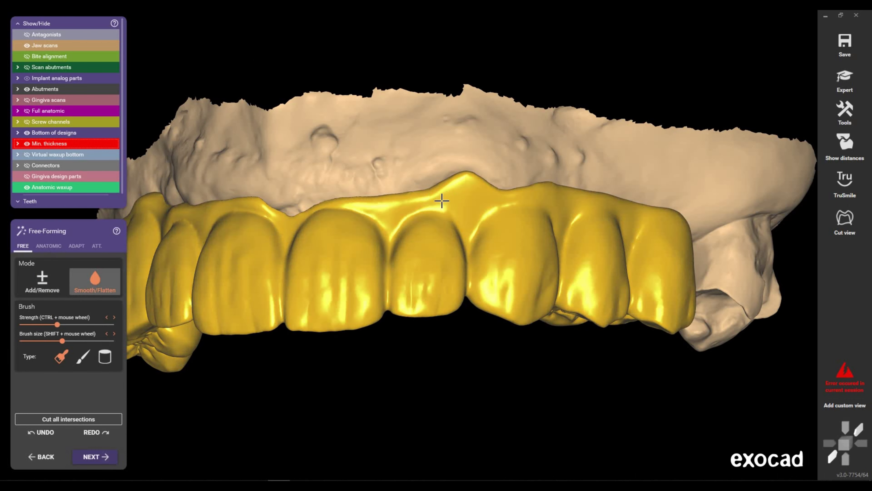
scroll(402, 206, up, 2)
shift+scroll(402, 200, down, 2)
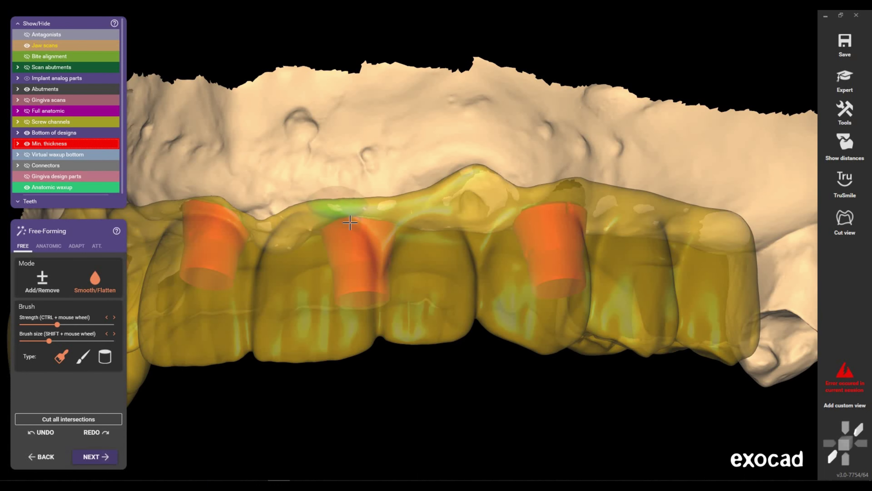
- Work along the front crowns' gum border, checking it against the screw channels from several angles
right_drag(350, 223, 326, 229)
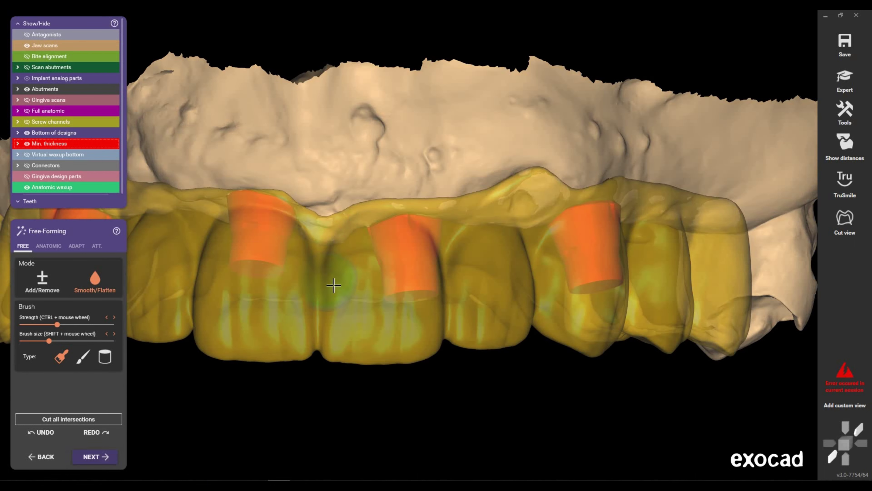
right_drag(333, 285, 334, 285)
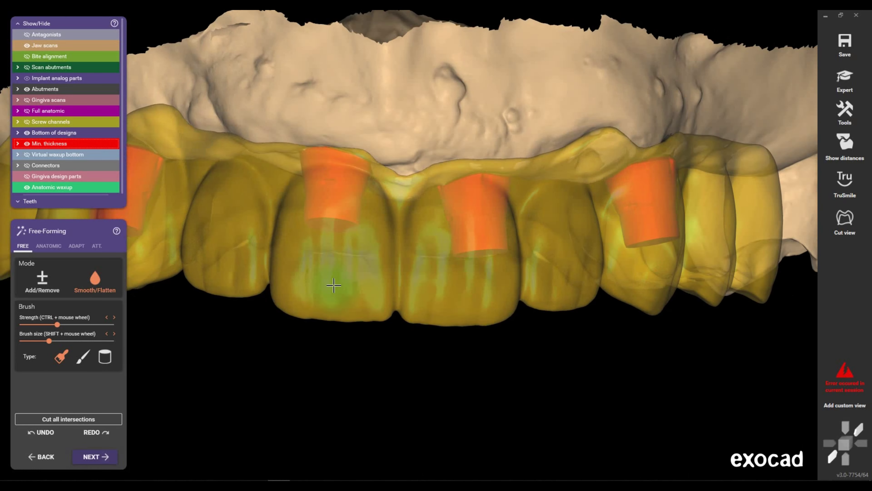
mouse_move(374, 168)
right_down()
mouse_move(341, 218)
mouse_move(444, 210)
mouse_move(444, 218)
right_up()
shift+scroll(341, 218, down, 2)
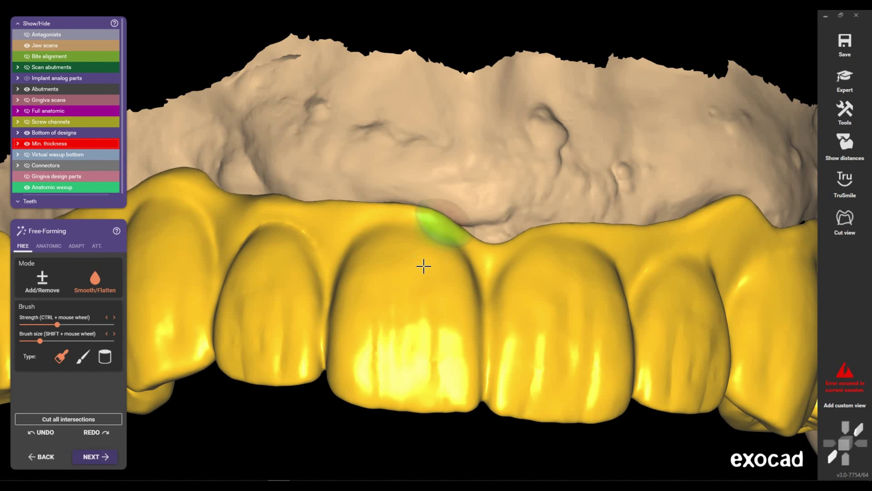
right_drag(424, 266, 358, 232)
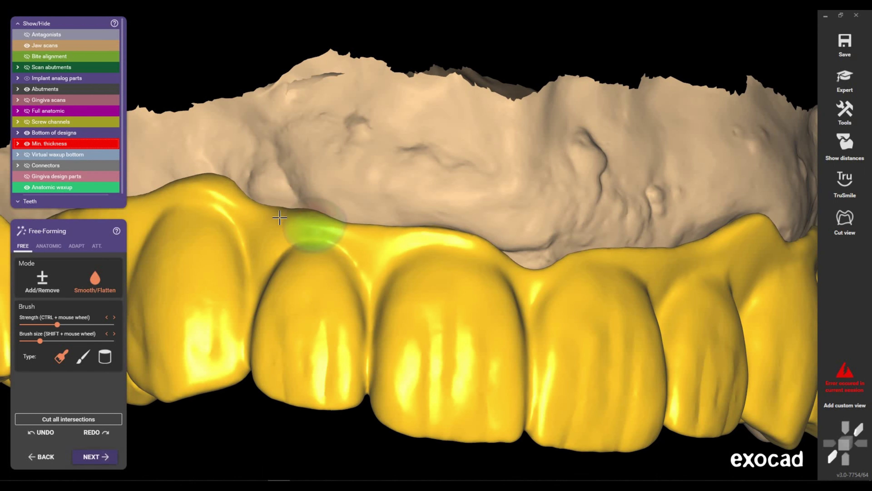
mouse_move(335, 244)
right_down()
mouse_move(335, 231)
mouse_move(311, 268)
right_up()
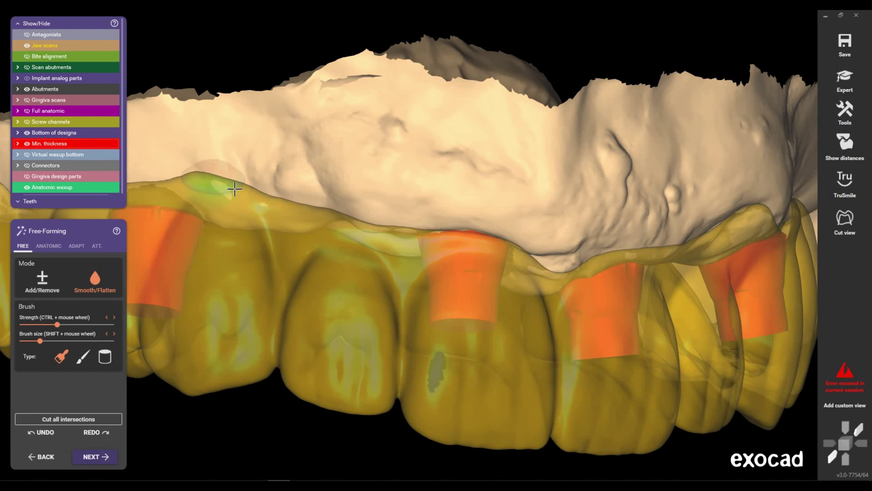
right_drag(378, 211, 319, 195)
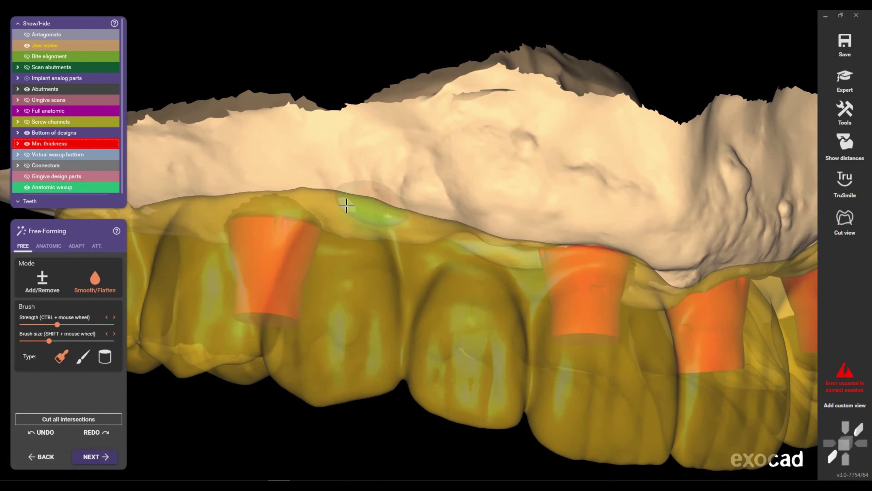
mouse_move(392, 217)
right_down()
mouse_move(364, 185)
mouse_move(249, 180)
right_up()
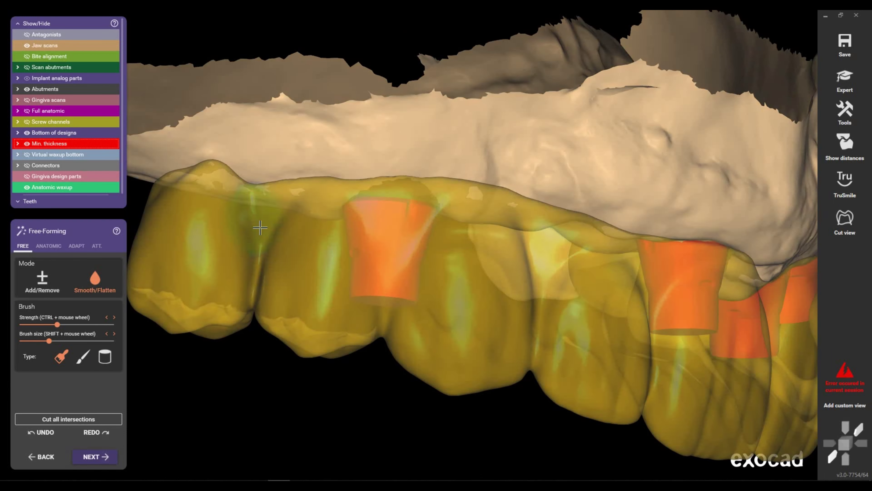
right_drag(248, 229, 369, 197)
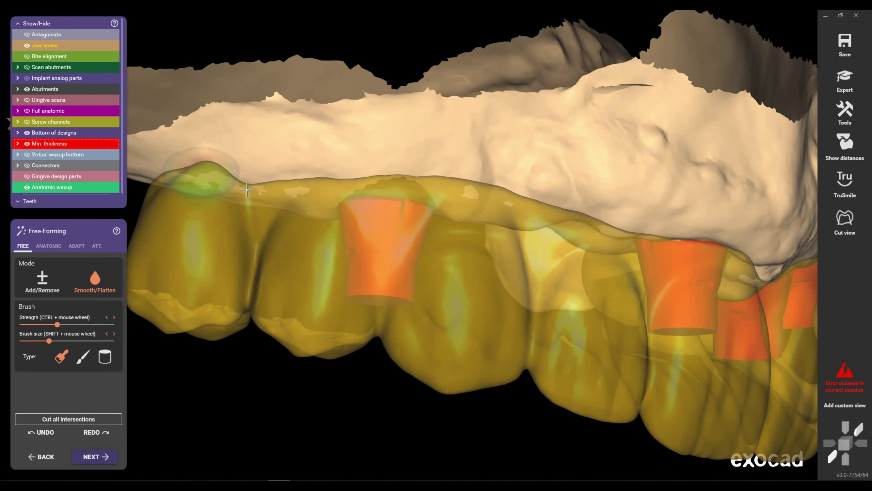
scroll(246, 190, down, 5)
mouse_move(245, 189)
right_down()
mouse_move(361, 235)
mouse_move(274, 201)
right_up()
- Switch to the Add/Remove brush and view the arch's biting surfaces
scroll(367, 236, up, 2)
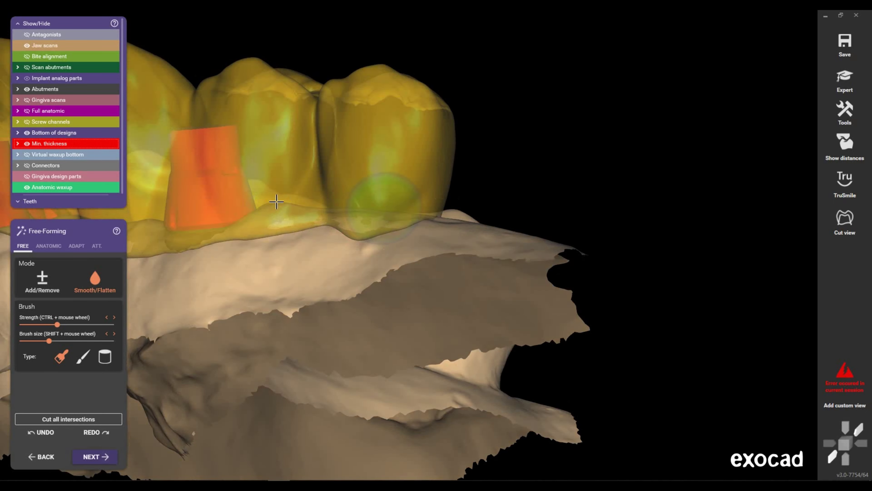
ctrl+scroll(422, 193, up, 1)
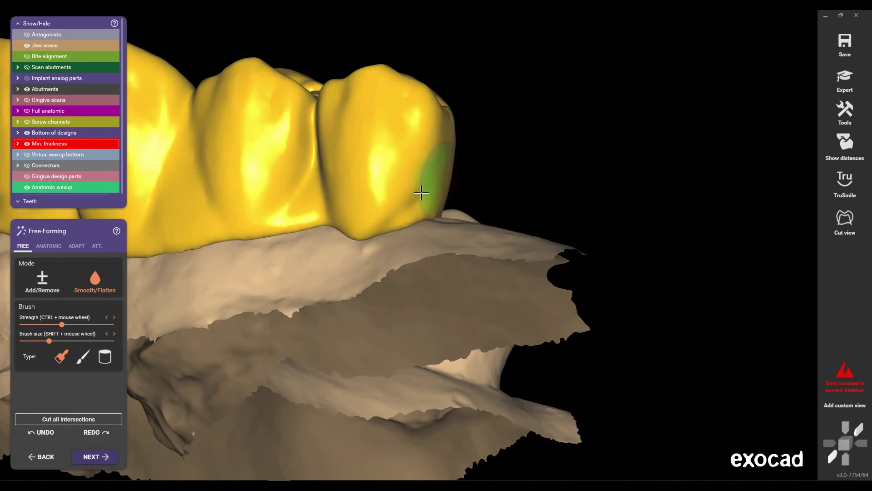
click(41, 285)
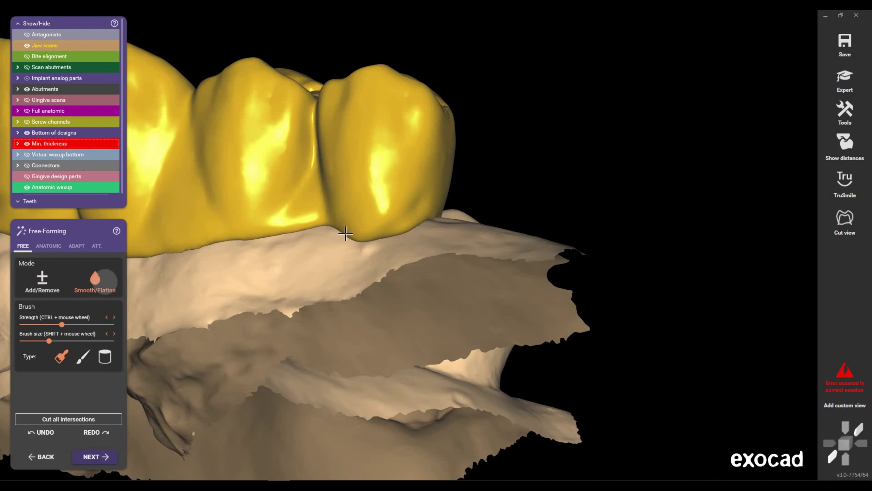
scroll(345, 234, up, 2)
shift+scroll(350, 234, up, 2)
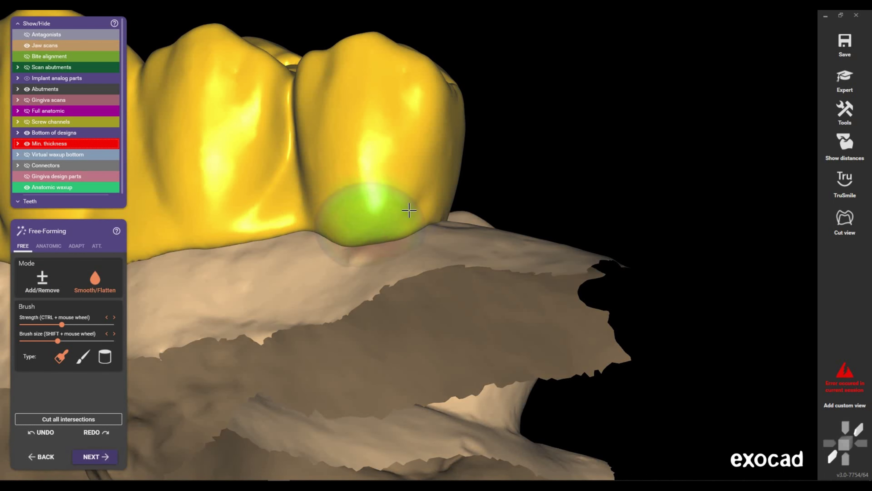
scroll(378, 165, down, 3)
shift+scroll(432, 165, up, 2)
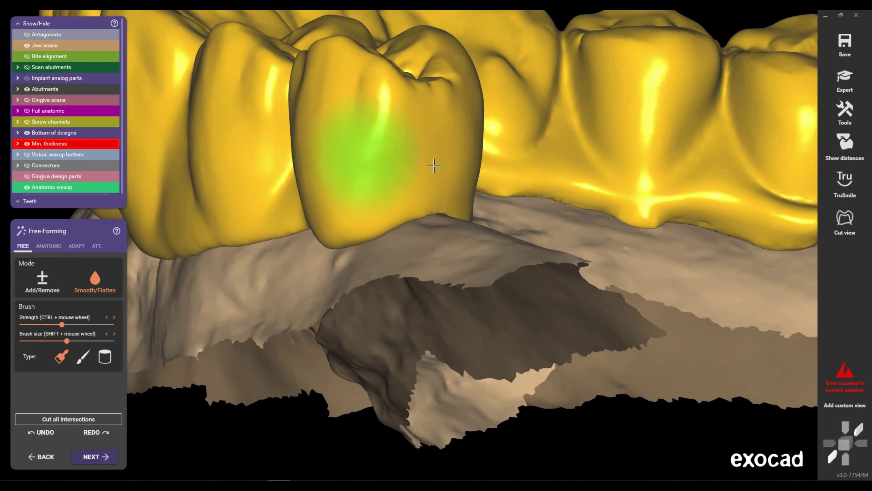
mouse_move(432, 166)
right_down()
mouse_move(594, 81)
mouse_move(584, 124)
mouse_move(565, 137)
right_up()
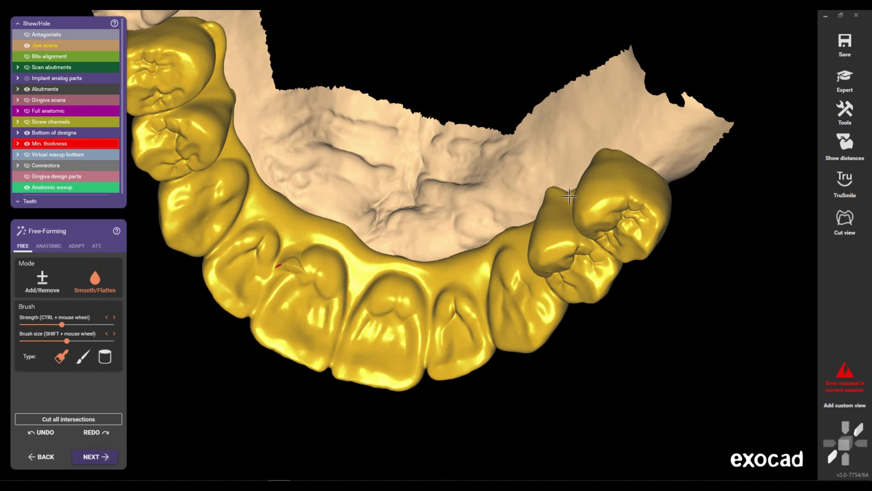
- Turn to the back molars and smooth along the posterior crowns' palatal border
mouse_move(645, 203)
right_down()
mouse_move(294, 209)
mouse_move(315, 179)
mouse_move(513, 158)
right_up()
scroll(293, 209, up, 2)
scroll(539, 201, up, 3)
scroll(541, 205, up, 2)
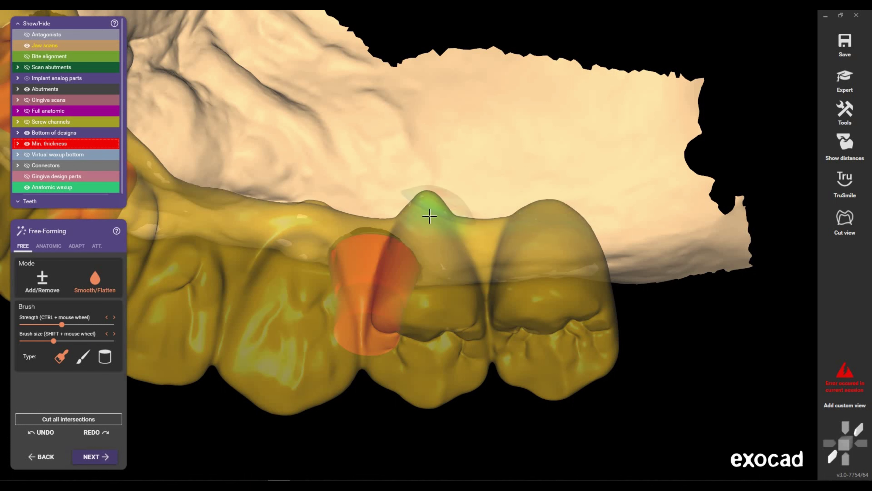
shift+scroll(426, 220, down, 2)
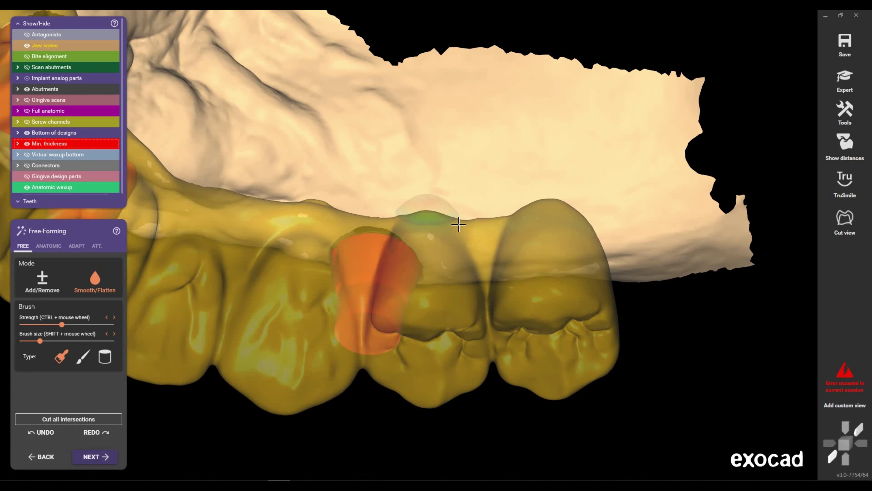
right_drag(540, 245, 453, 244)
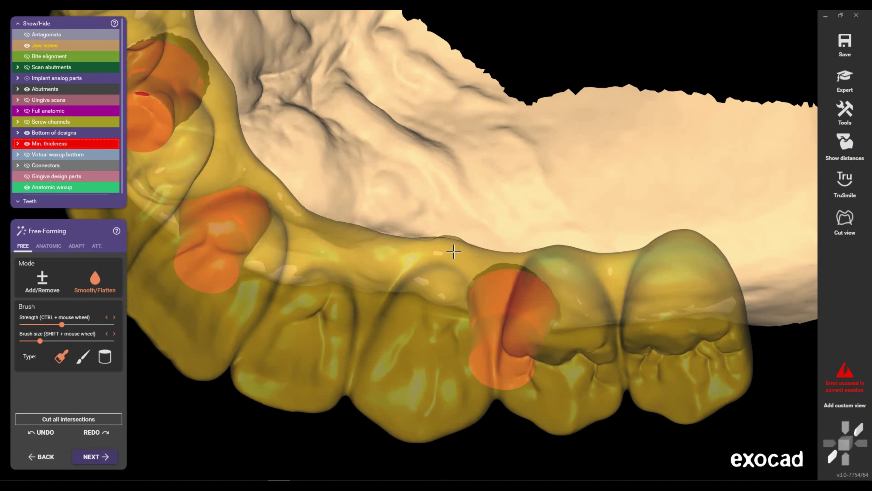
right_drag(399, 259, 479, 249)
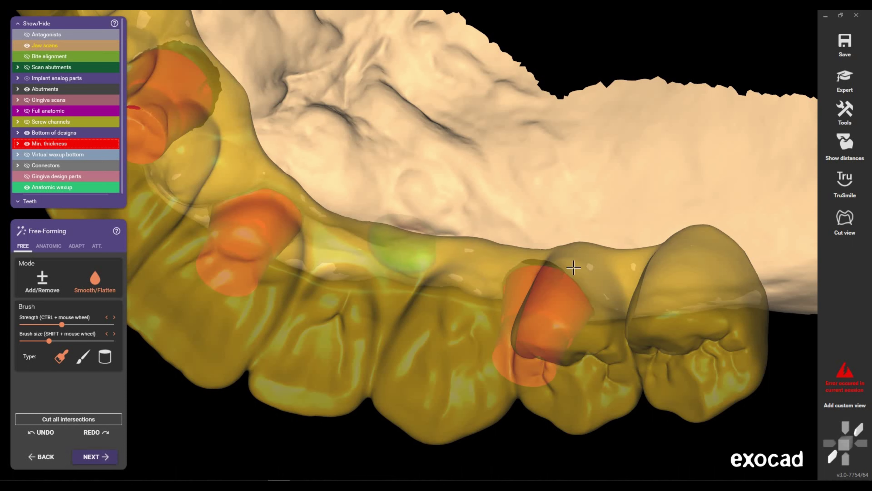
mouse_move(492, 282)
right_down()
mouse_move(506, 278)
mouse_move(503, 287)
right_up()
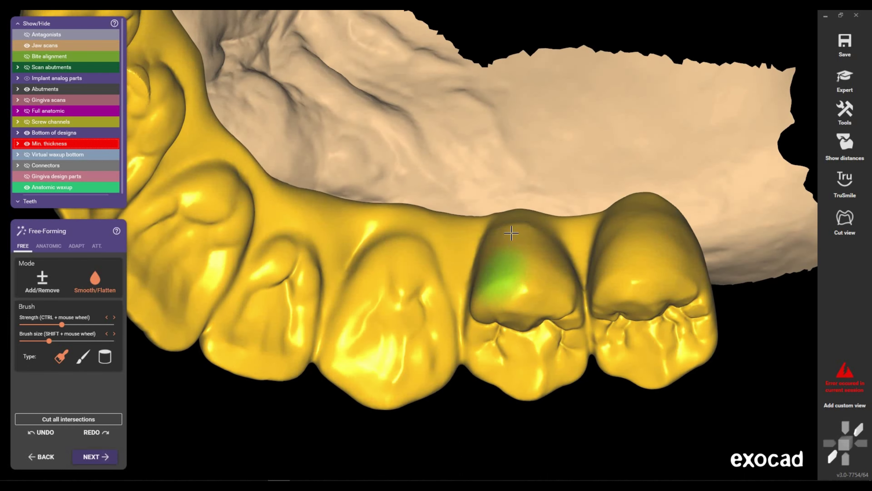
- Continue smoothing the palatal edge from the cheek side, then turn the full arch side-on
scroll(510, 236, up, 3)
right_drag(510, 236, 676, 208)
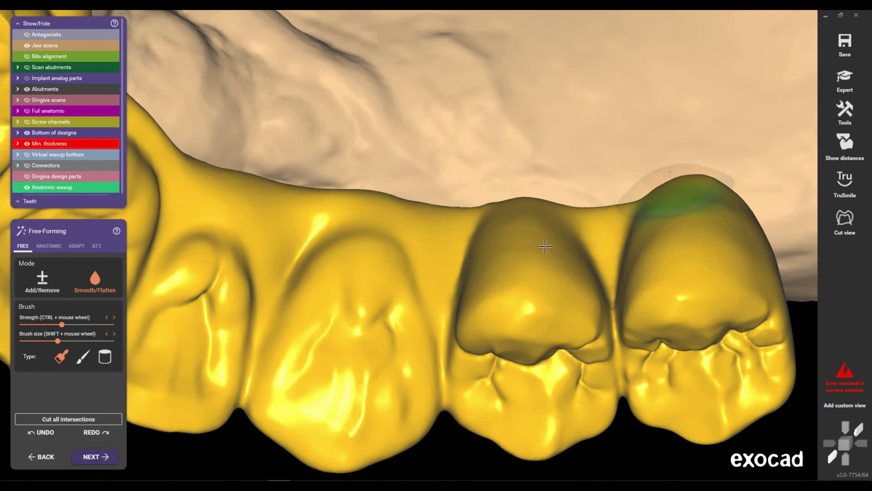
scroll(549, 267, down, 2)
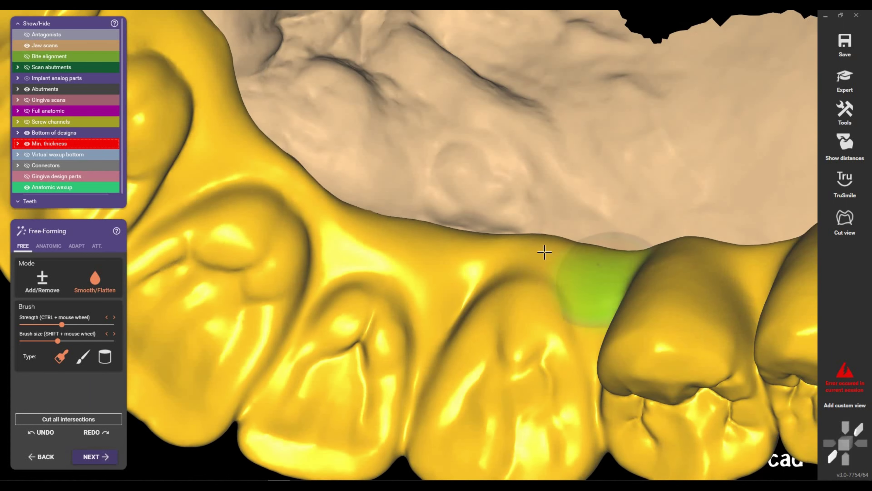
shift+scroll(554, 242, down, 3)
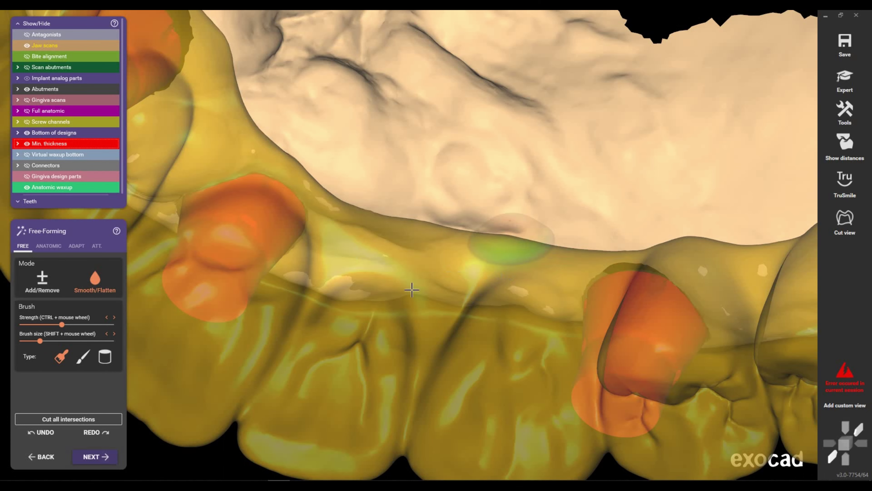
right_drag(412, 291, 497, 314)
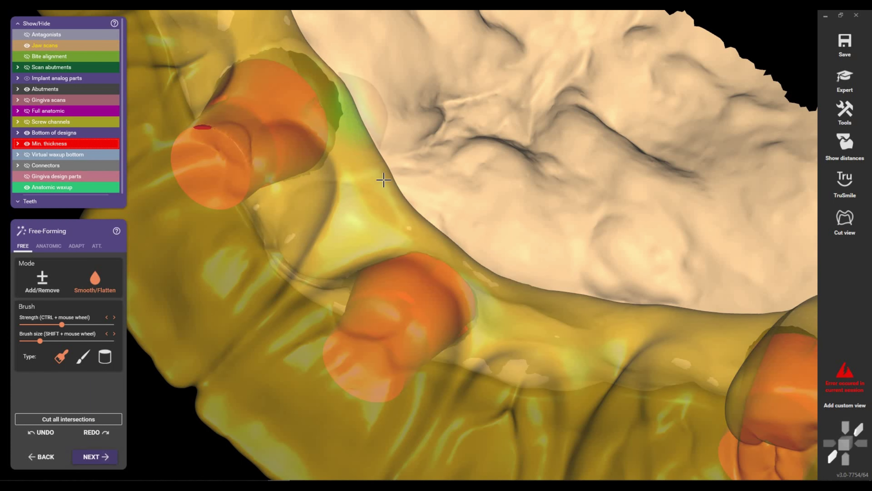
scroll(605, 309, down, 5)
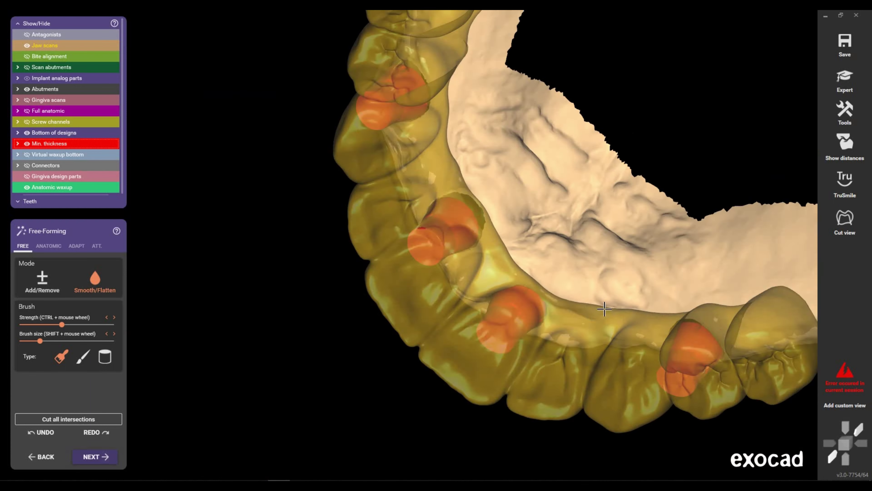
mouse_move(605, 309)
right_down()
mouse_move(713, 331)
mouse_move(374, 259)
mouse_move(419, 250)
mouse_move(419, 267)
mouse_move(435, 166)
right_up()
scroll(420, 250, up, 2)
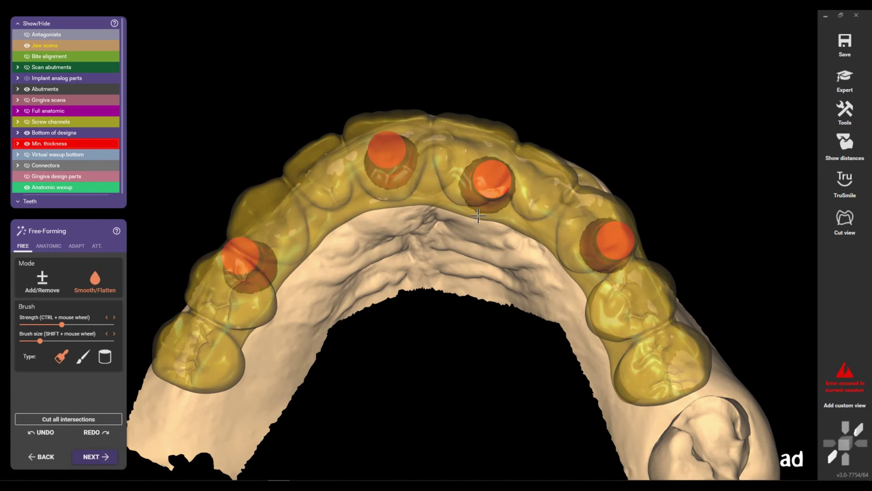
- Hide and re-show the anatomic waxup over the jaw, then make it solid
key(h)
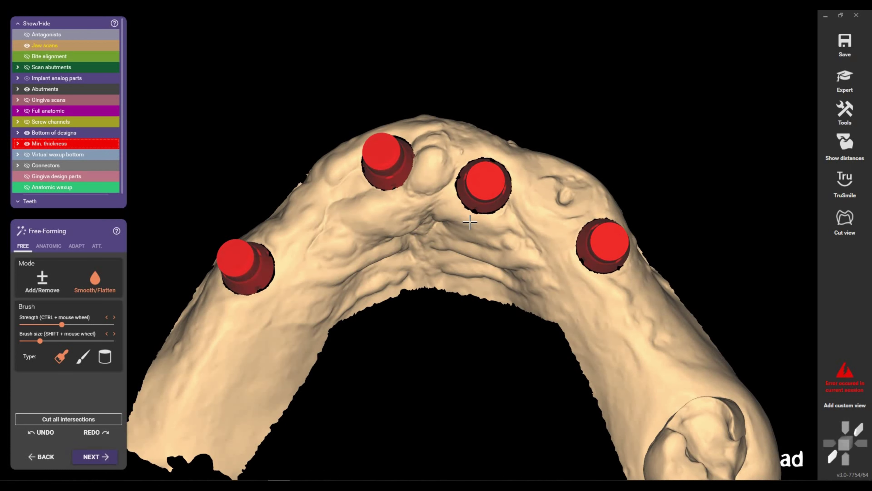
key(h)
shift+scroll(477, 234, up, 1)
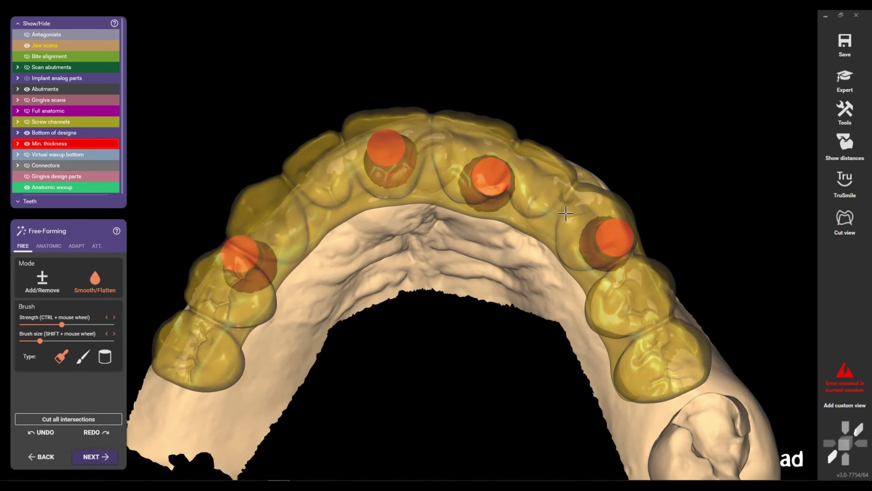
key(t)
- Turn the arch from top view to a side view and zoom in on the right molars
right_drag(526, 185, 550, 167)
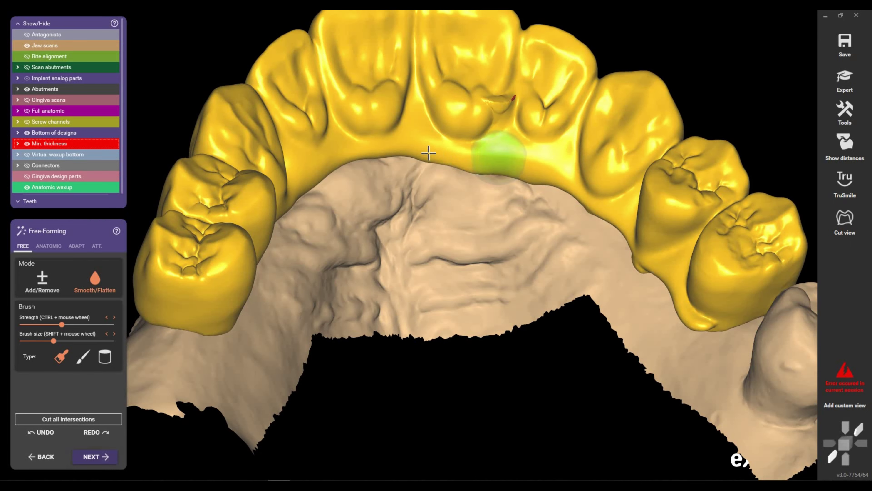
right_drag(493, 150, 469, 131)
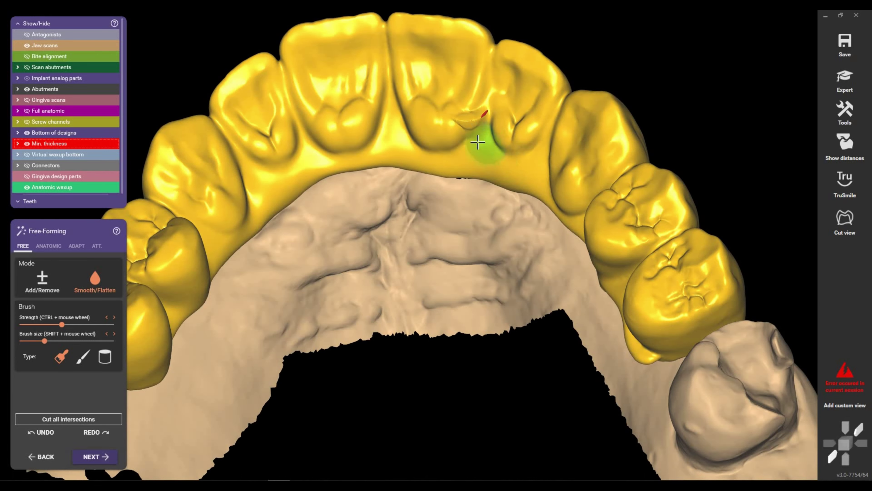
mouse_move(531, 175)
right_down()
mouse_move(588, 189)
mouse_move(588, 204)
mouse_move(433, 320)
mouse_move(389, 234)
right_up()
scroll(389, 234, up, 2)
scroll(395, 238, up, 2)
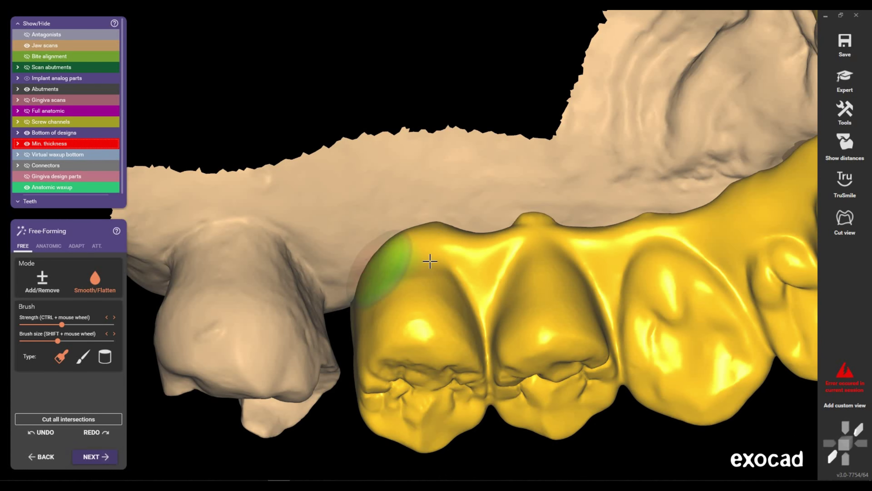
- Flatten the last molar's cusp top, then rotate the view to show the arch and palate
mouse_move(430, 261)
mouse_down()
mouse_move(452, 242)
mouse_move(412, 244)
mouse_up()
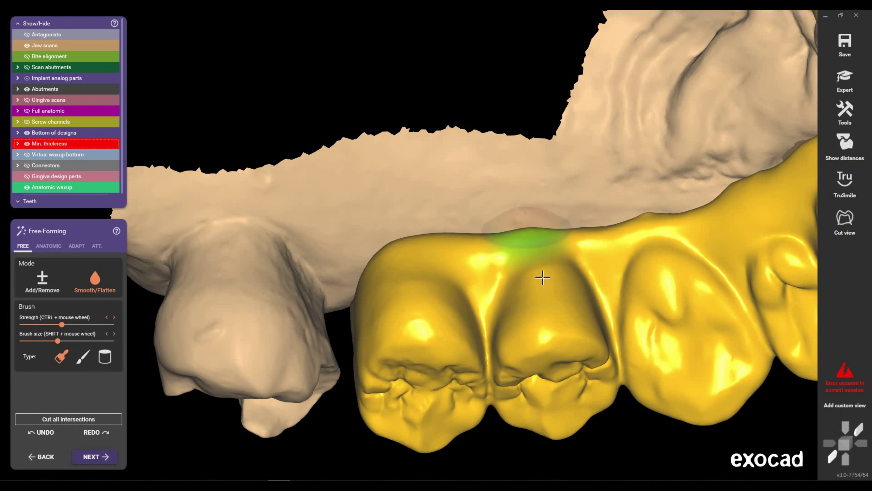
right_drag(542, 278, 535, 245)
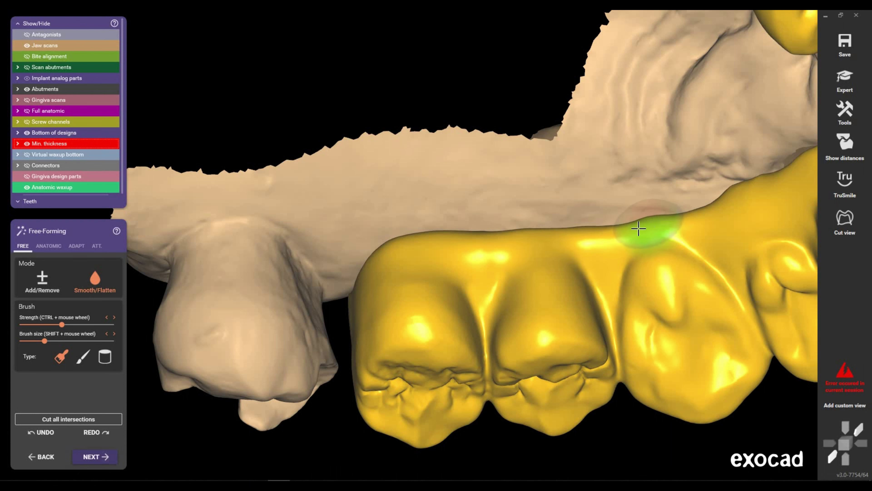
right_drag(559, 252, 584, 250)
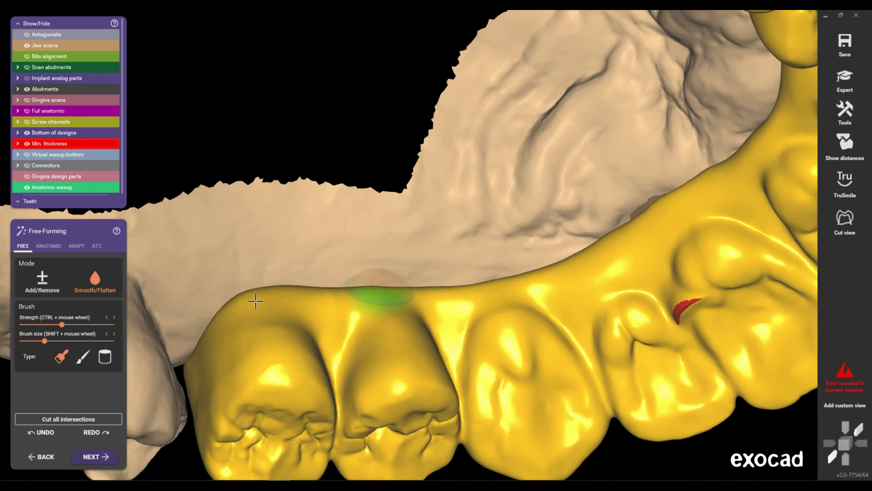
mouse_move(473, 275)
right_down()
mouse_move(400, 365)
mouse_move(551, 178)
mouse_move(74, 338)
right_up()
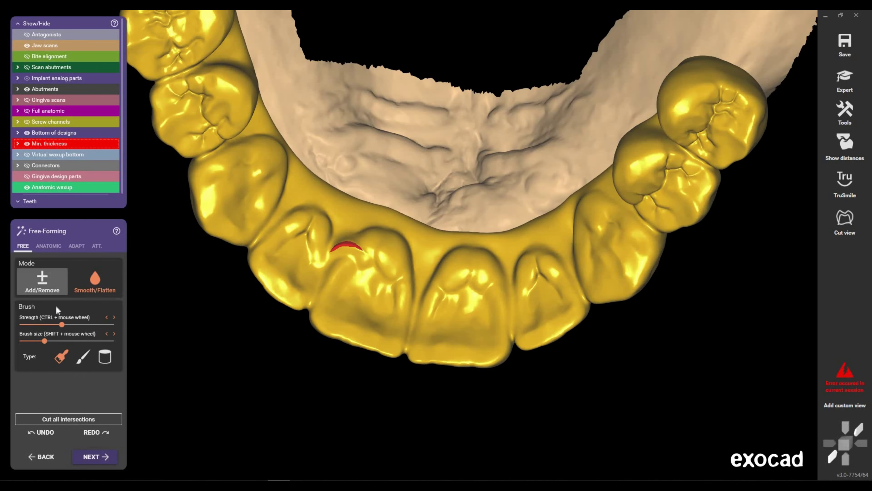
- Fill the thin red spot on the front tooth and smooth it with Smooth/Flatten
scroll(348, 247, up, 2)
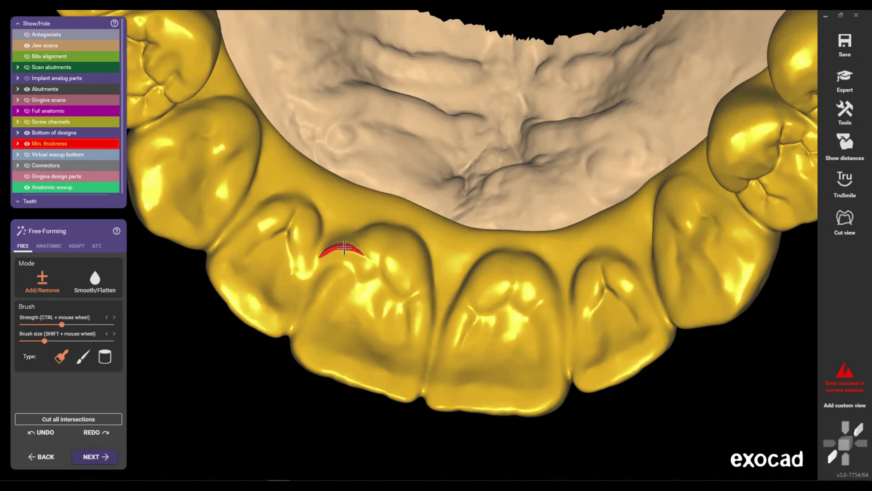
shift+scroll(345, 246, up, 3)
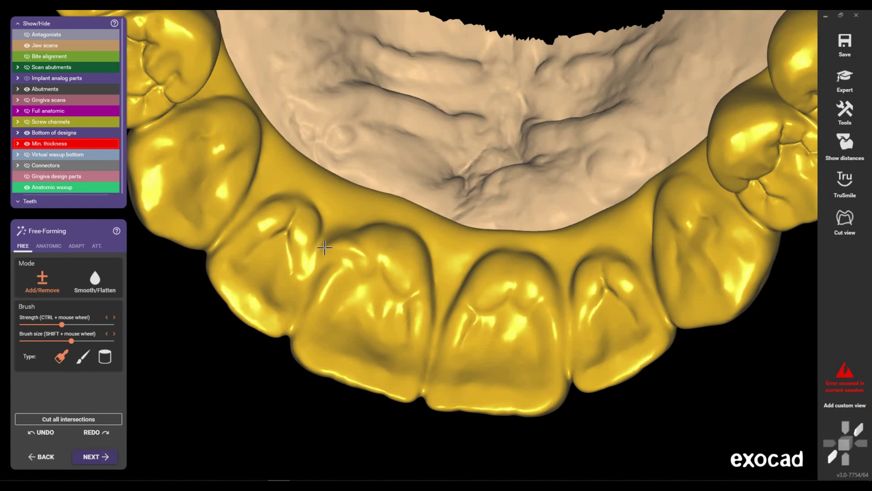
click(95, 278)
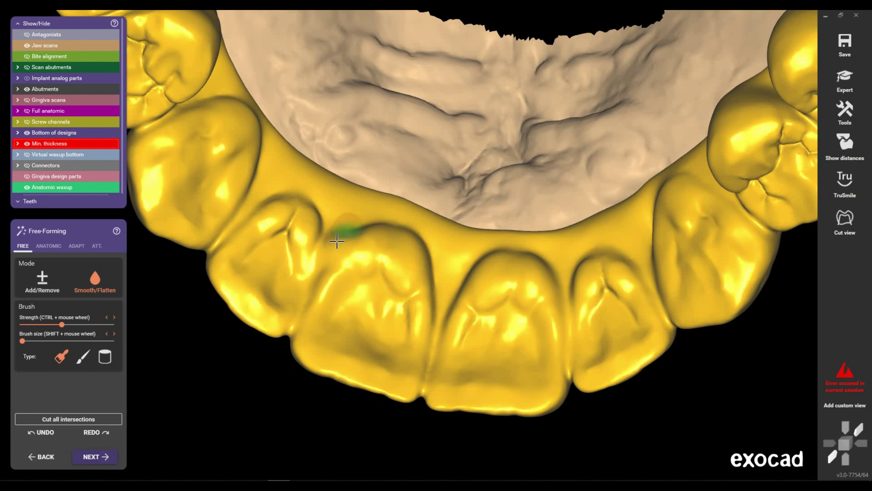
scroll(510, 245, down, 3)
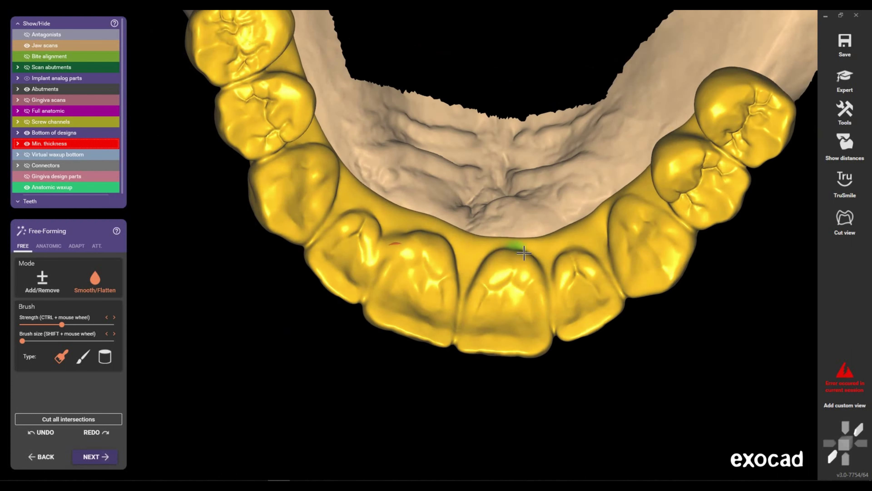
shift+scroll(517, 248, up, 2)
scroll(481, 241, up, 3)
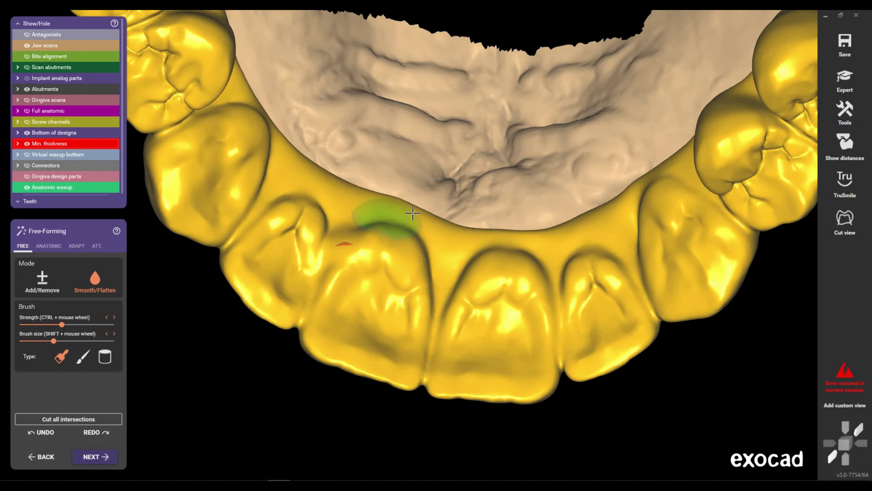
- Show the bridge underside from below over a see-through jaw scan
key(t)
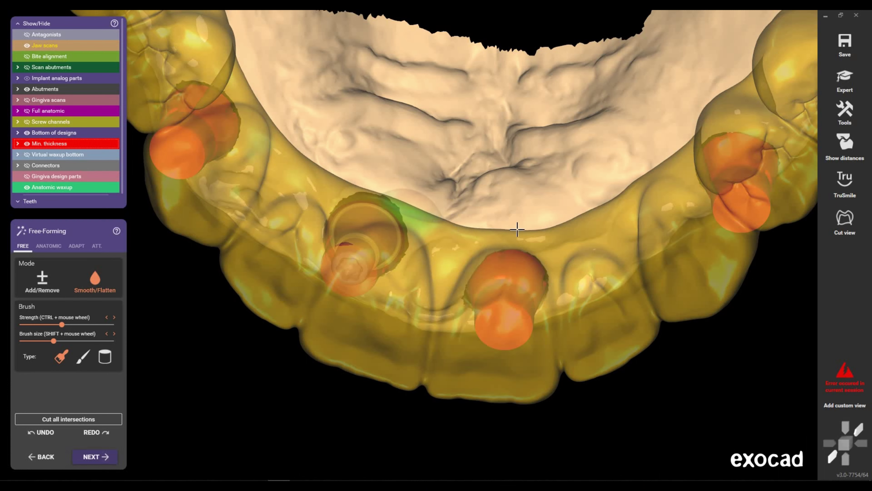
mouse_move(526, 211)
right_down()
mouse_move(571, 161)
mouse_move(498, 262)
right_up()
key(t)
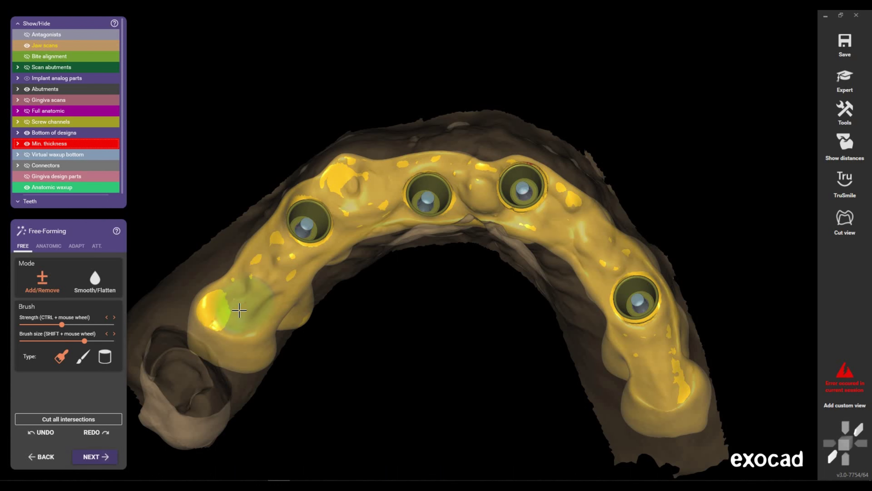
- Add wax beside the first implant opening on the bridge underside
scroll(239, 310, up, 2)
ctrl+scroll(250, 318, up, 1)
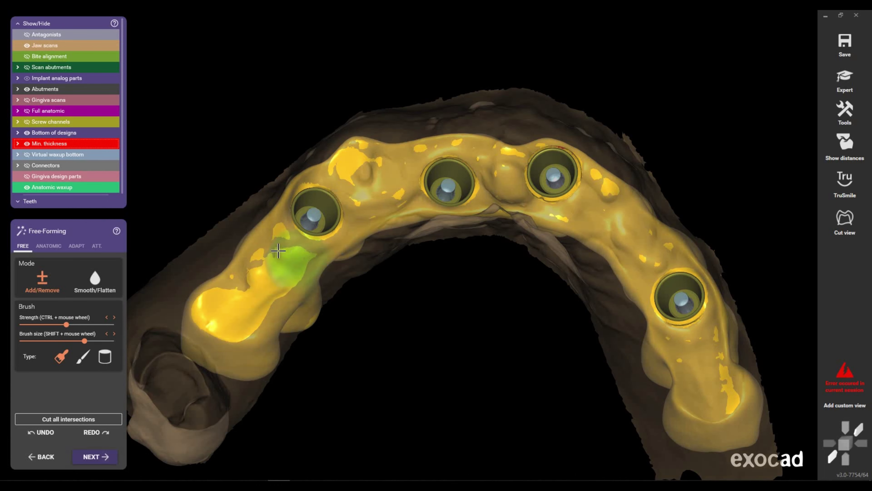
middle_drag(349, 261, 378, 229)
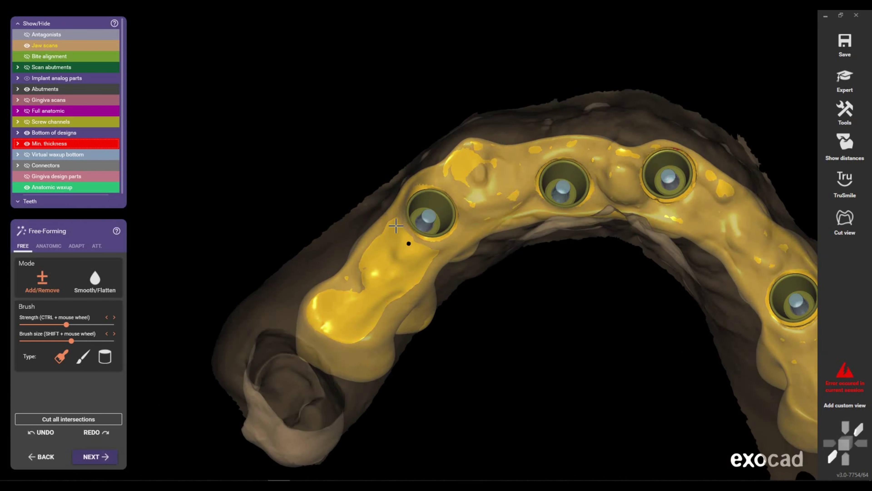
shift+scroll(379, 229, down, 2)
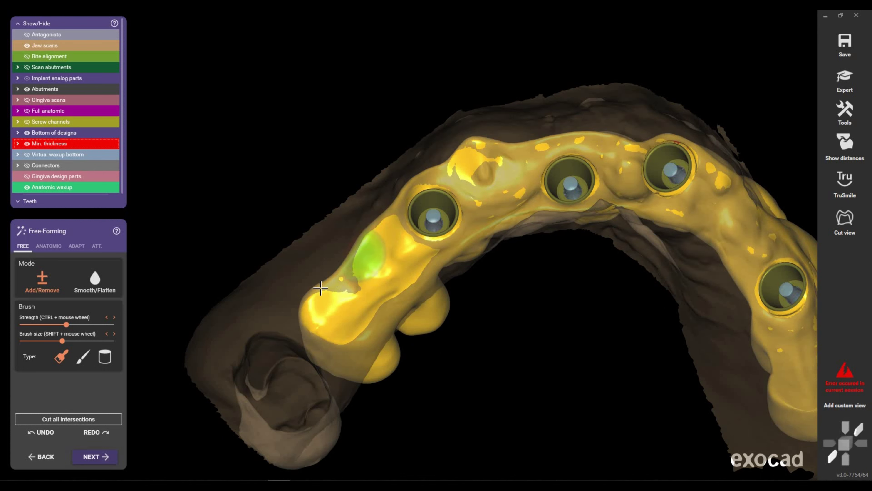
right_drag(409, 247, 409, 275)
shift+scroll(381, 323, down, 1)
scroll(420, 294, up, 2)
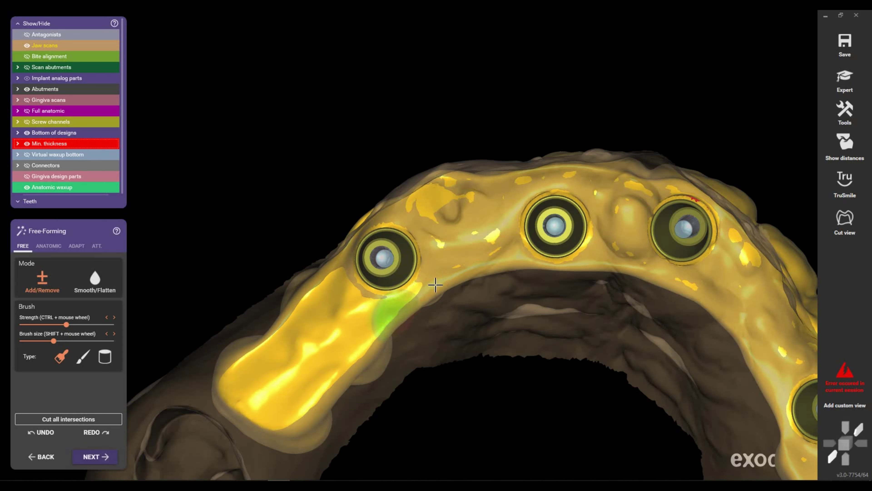
drag(480, 200, 468, 184)
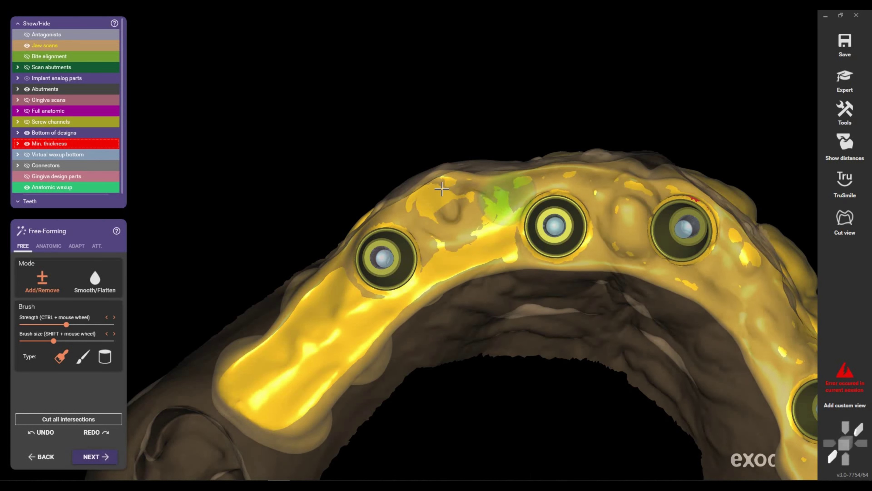
right_drag(464, 201, 451, 201)
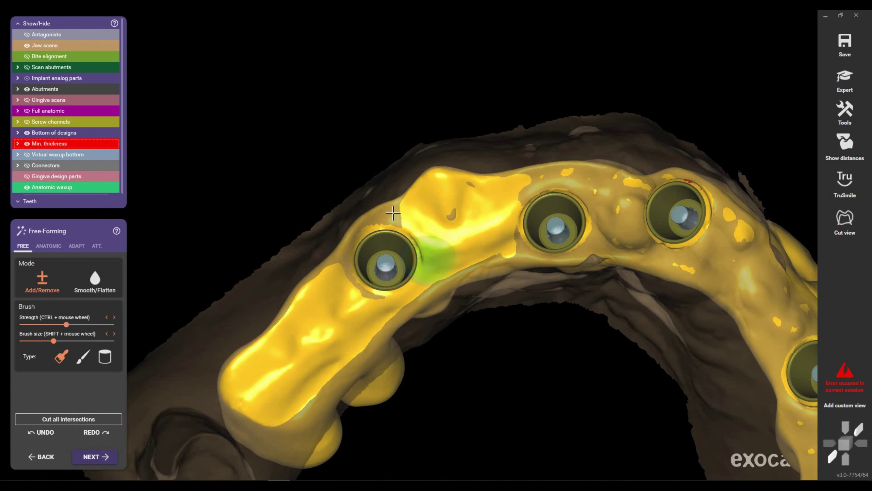
- Fill the see-through area and build up wax around the left implant opening
scroll(395, 210, down, 2)
scroll(389, 208, up, 2)
shift+scroll(388, 213, down, 2)
scroll(385, 220, up, 3)
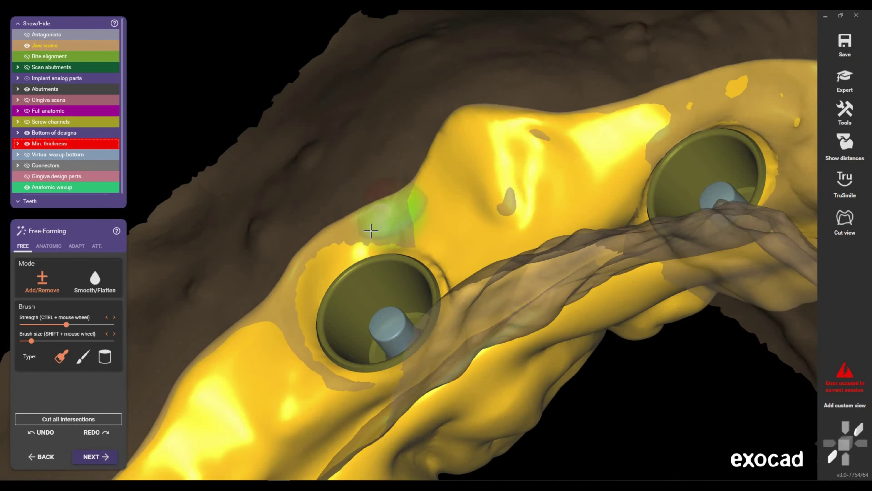
drag(371, 230, 347, 241)
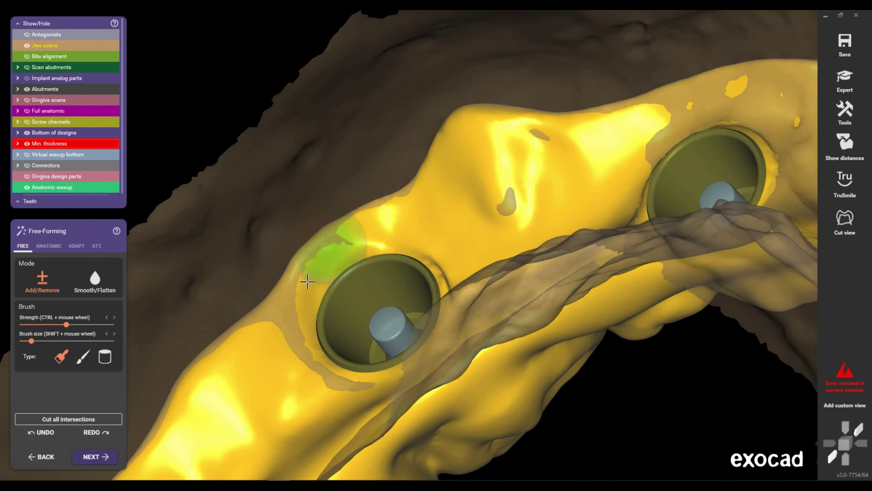
mouse_move(308, 281)
mouse_down()
mouse_move(324, 361)
mouse_move(321, 370)
mouse_move(292, 357)
mouse_up()
right_drag(292, 357, 378, 337)
scroll(446, 323, down, 3)
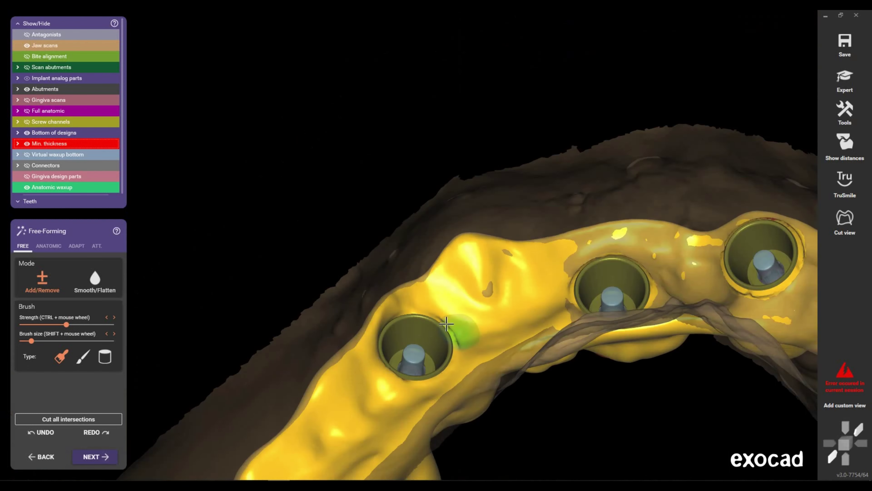
- Add wax beside the middle implant opening and fill the gap toward the right opening
mouse_move(447, 324)
right_down()
mouse_move(459, 344)
mouse_move(448, 296)
right_up()
scroll(448, 297, up, 3)
mouse_move(515, 288)
mouse_down()
mouse_move(437, 290)
mouse_move(557, 284)
mouse_up()
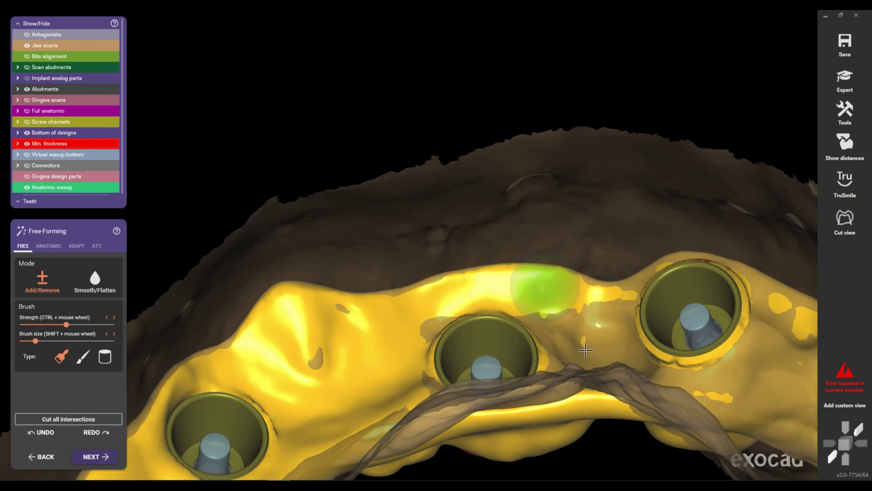
right_drag(580, 344, 574, 399)
shift+scroll(574, 399, up, 2)
drag(574, 398, 398, 416)
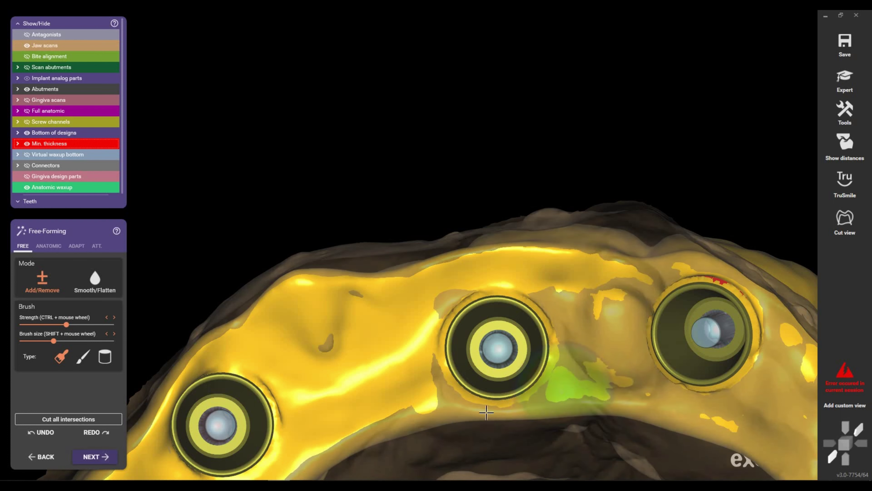
shift+scroll(398, 415, up, 1)
right_drag(422, 325, 395, 352)
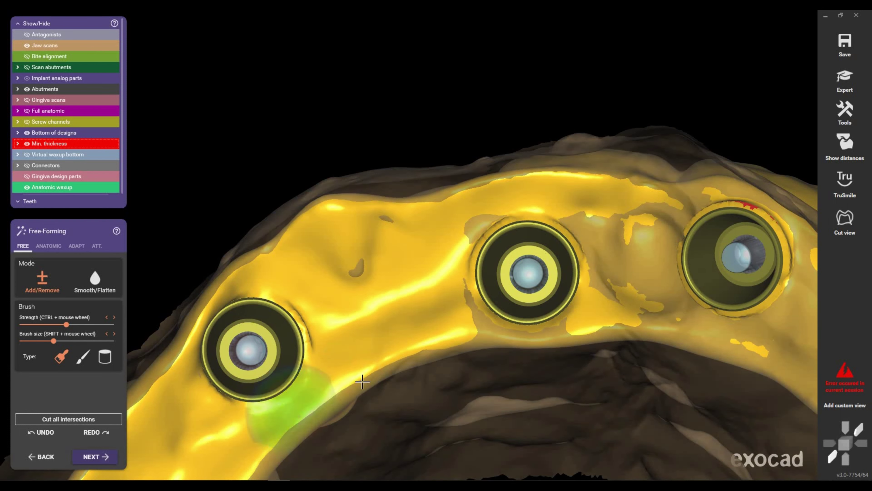
drag(485, 331, 543, 335)
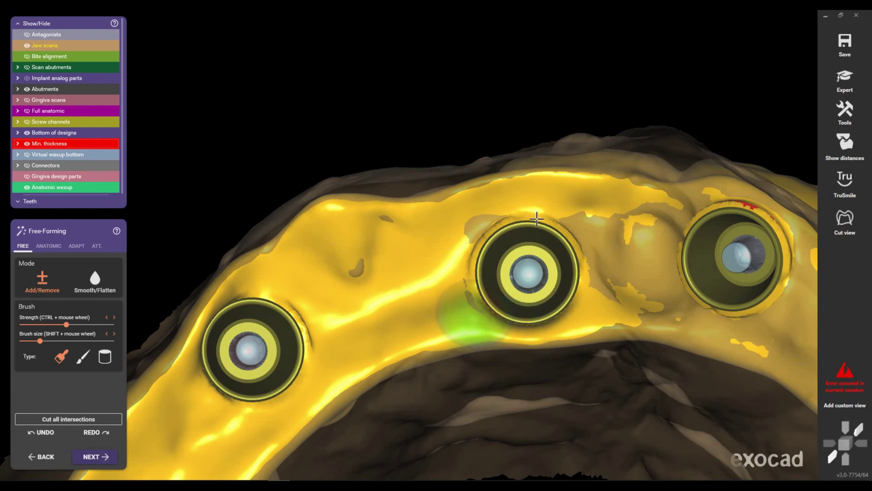
mouse_move(537, 219)
mouse_down()
mouse_move(588, 241)
mouse_move(660, 246)
mouse_up()
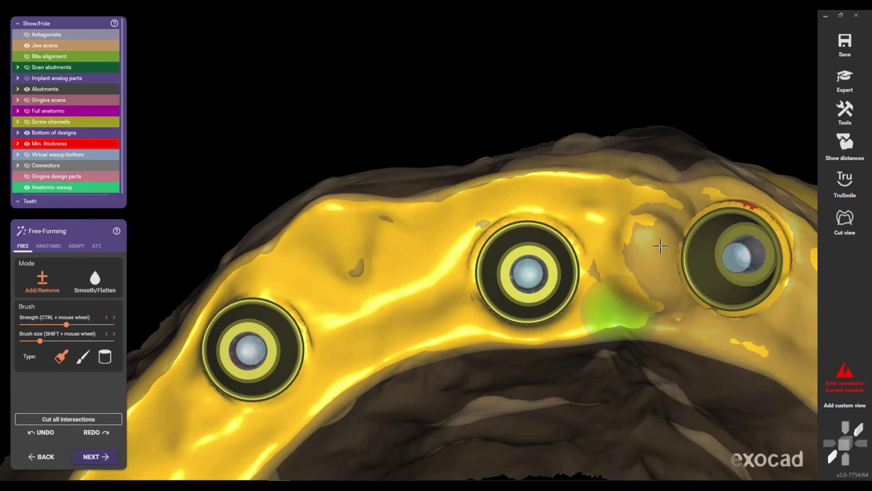
right_drag(403, 218, 554, 355)
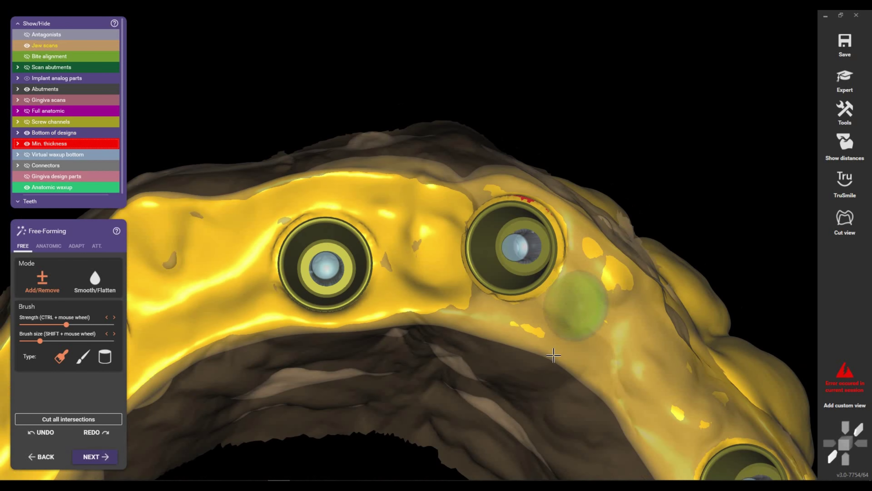
scroll(553, 355, down, 3)
scroll(555, 302, up, 3)
- Add wax to the underside of the pontic
shift+scroll(545, 307, up, 1)
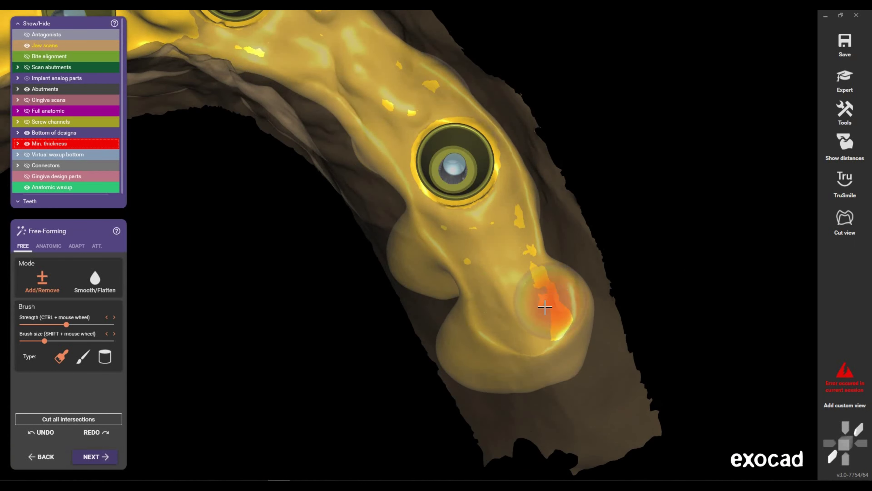
scroll(545, 307, up, 1)
shift+scroll(545, 307, up, 1)
mouse_move(551, 323)
mouse_down()
mouse_move(483, 278)
mouse_move(499, 321)
mouse_move(502, 301)
mouse_up()
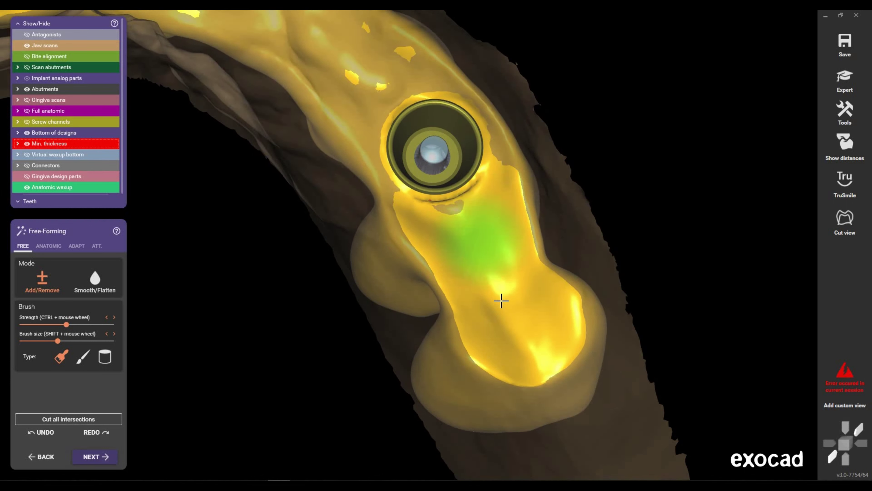
scroll(502, 301, down, 2)
shift+scroll(530, 315, down, 2)
mouse_move(529, 316)
right_down()
mouse_move(549, 314)
mouse_move(539, 302)
mouse_move(550, 316)
right_up()
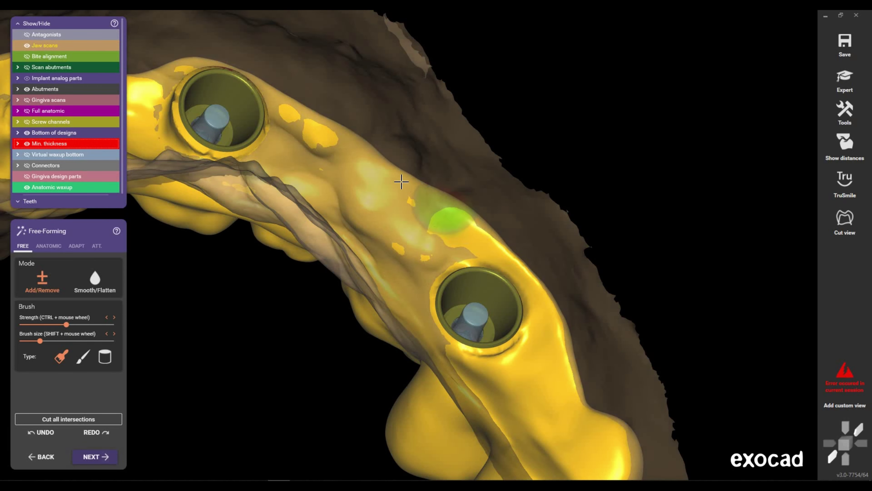
- Build up wax between the two implants and along the bridge toward the left implant
drag(447, 208, 486, 233)
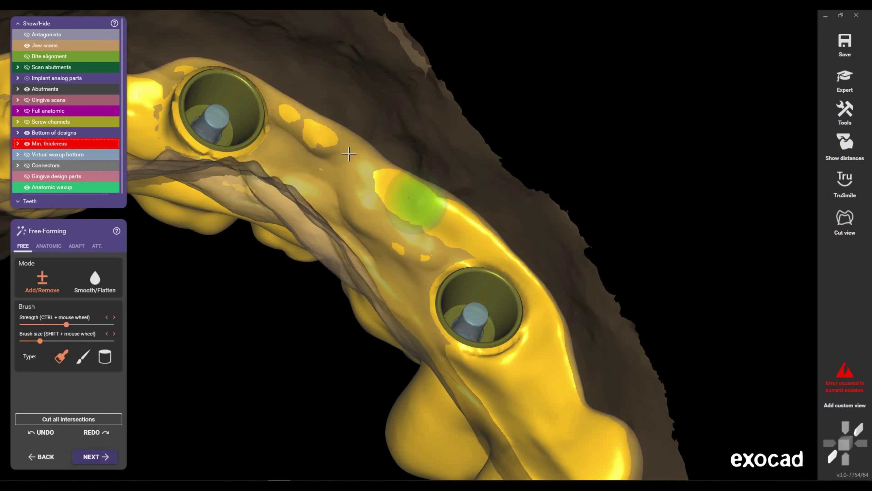
drag(418, 195, 350, 146)
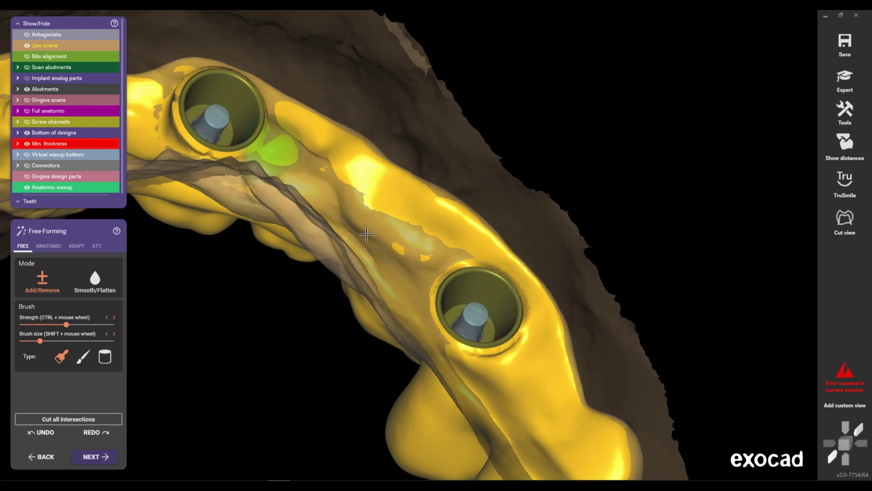
right_drag(274, 186, 413, 370)
shift+scroll(427, 341, up, 3)
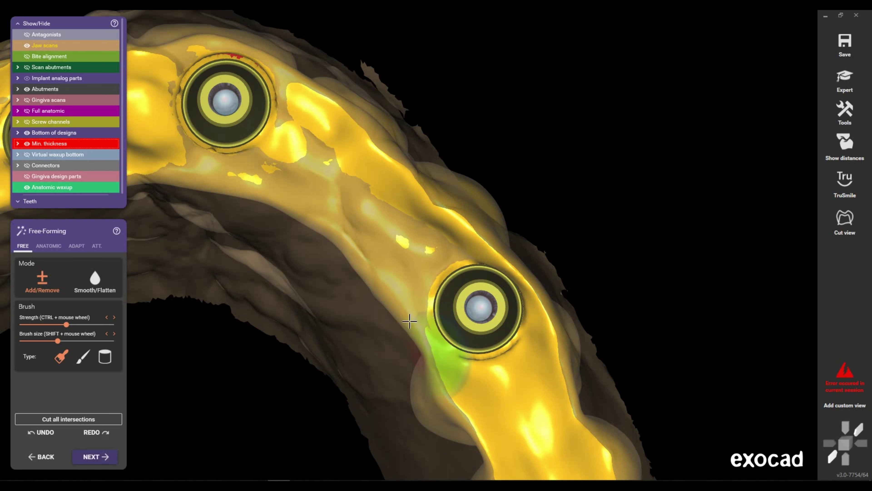
mouse_move(328, 203)
mouse_down()
mouse_move(317, 146)
mouse_move(381, 273)
mouse_up()
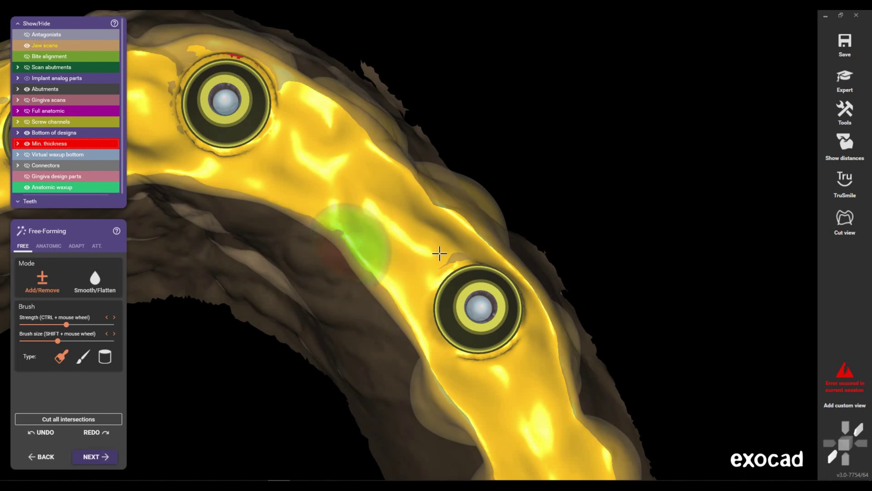
mouse_move(352, 204)
right_down()
mouse_move(397, 160)
mouse_move(442, 271)
right_up()
shift+scroll(398, 160, down, 3)
scroll(443, 271, up, 2)
shift+scroll(509, 331, down, 1)
scroll(425, 277, up, 2)
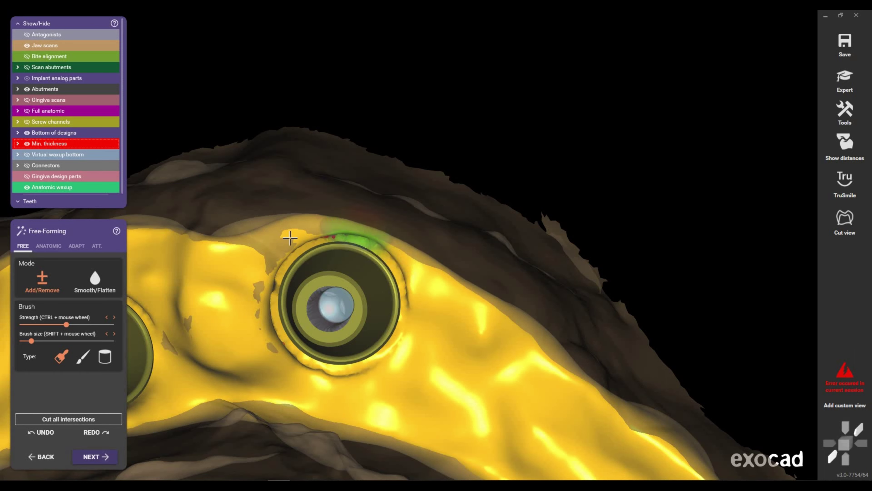
scroll(344, 236, down, 2)
- Check the bridge underside, then show the jaw scans again with the whole arch in view
shift+scroll(344, 235, down, 1)
mouse_move(345, 236)
right_down()
mouse_move(346, 269)
mouse_move(364, 213)
mouse_move(379, 278)
mouse_move(415, 282)
mouse_move(456, 209)
mouse_move(458, 226)
mouse_move(468, 229)
mouse_move(460, 237)
right_up()
scroll(364, 213, up, 2)
scroll(379, 278, down, 3)
scroll(451, 210, up, 1)
ctrl+scroll(459, 230, up, 1)
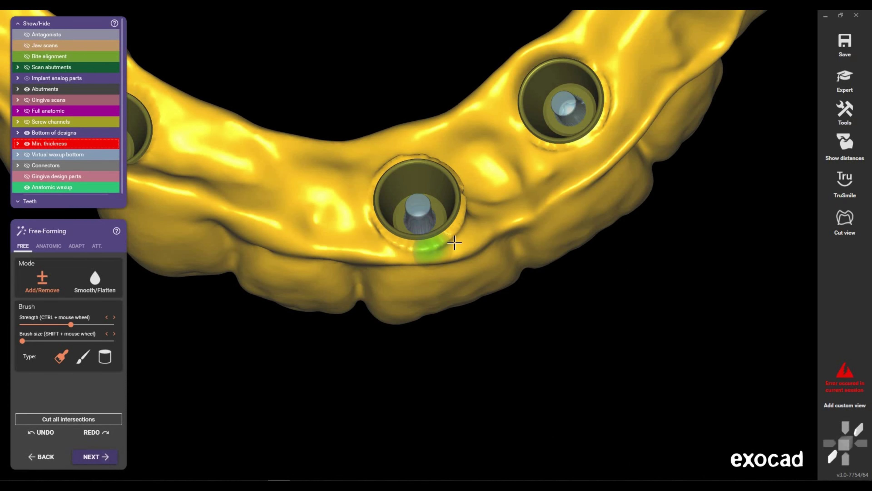
key(ctrl+j)
mouse_move(458, 246)
right_down()
mouse_move(494, 267)
mouse_move(504, 213)
right_up()
shift+scroll(503, 213, up, 3)
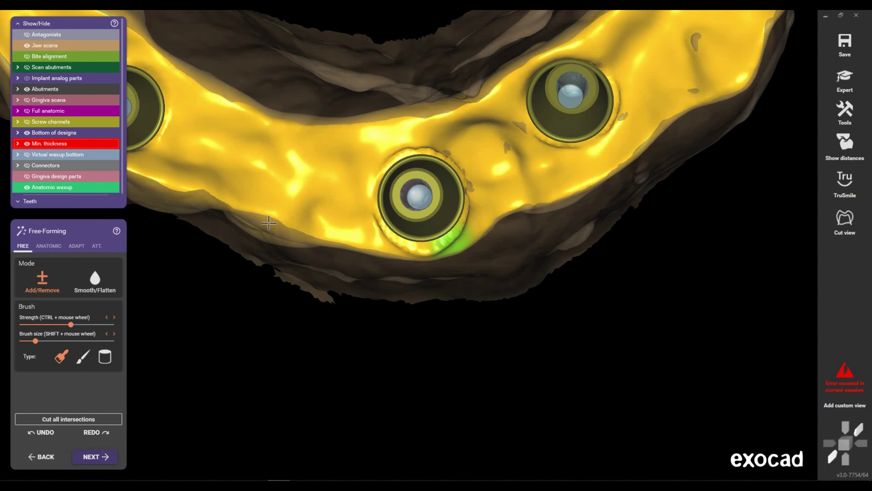
scroll(386, 247, down, 5)
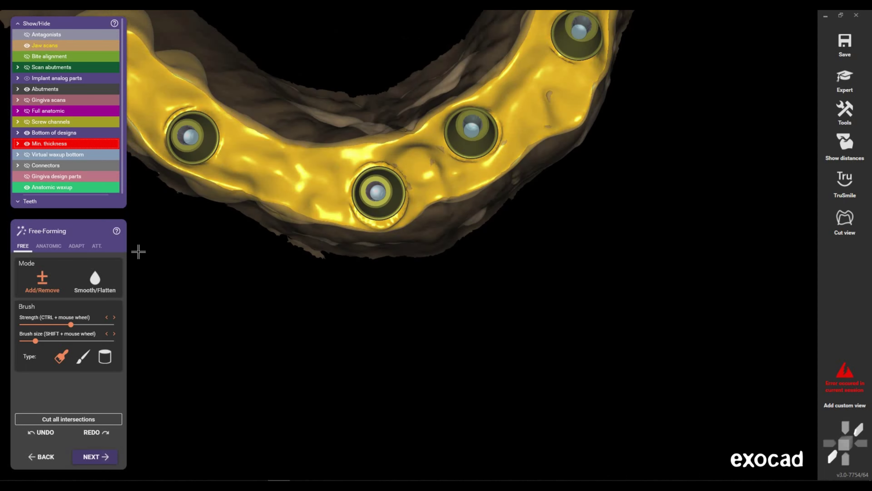
mouse_move(136, 250)
right_down()
mouse_move(312, 209)
mouse_move(308, 228)
mouse_move(351, 277)
mouse_move(280, 246)
right_up()
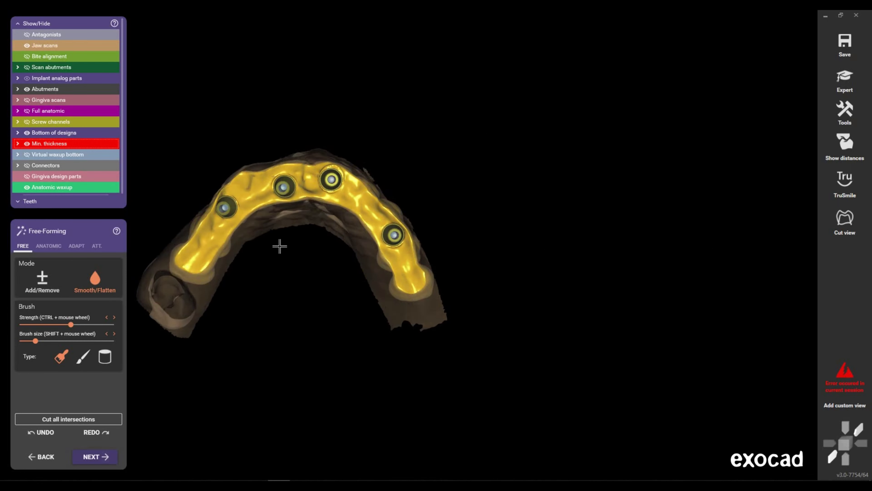
- Smooth the bridge underside around the left and fourth implant openings
scroll(311, 202, up, 3)
scroll(315, 202, up, 3)
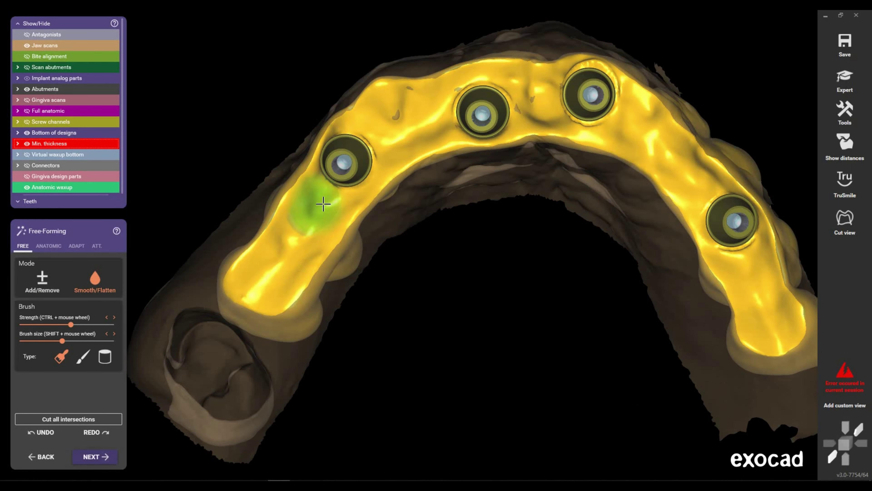
shift+scroll(322, 204, up, 2)
ctrl+scroll(323, 204, up, 1)
scroll(321, 208, up, 1)
scroll(317, 217, up, 2)
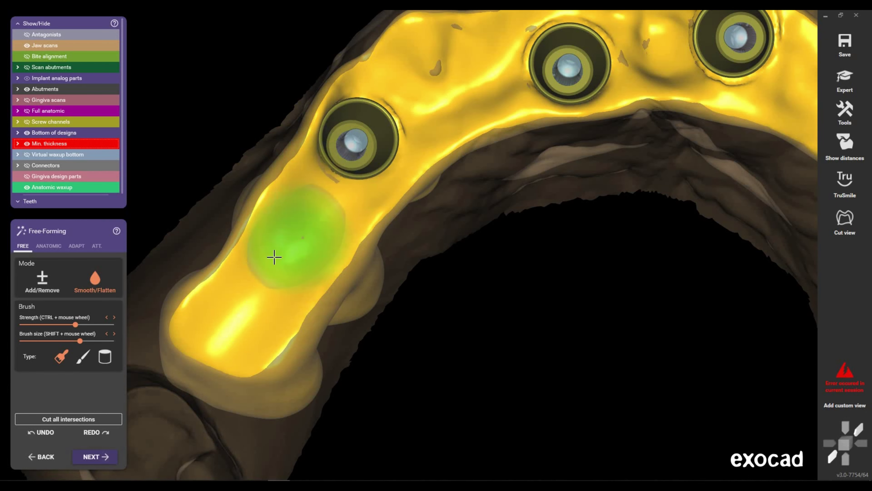
right_drag(281, 325, 368, 246)
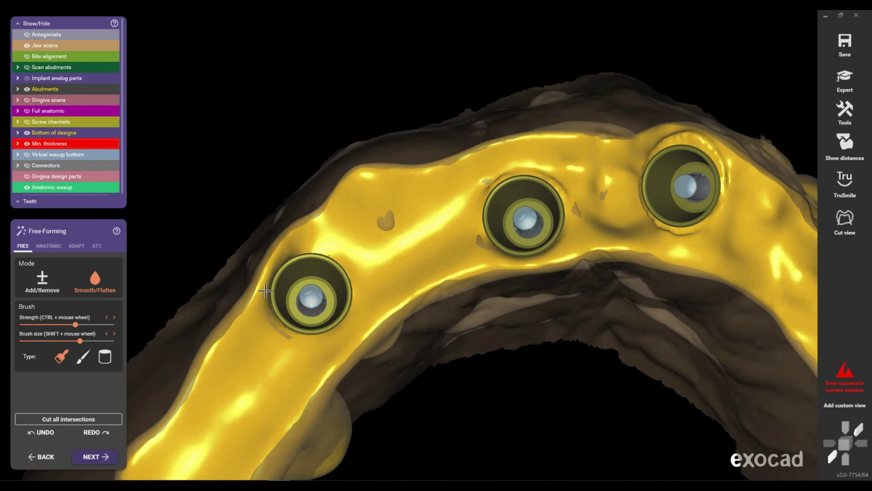
mouse_move(576, 198)
middle_down()
mouse_move(559, 237)
mouse_move(585, 237)
middle_up()
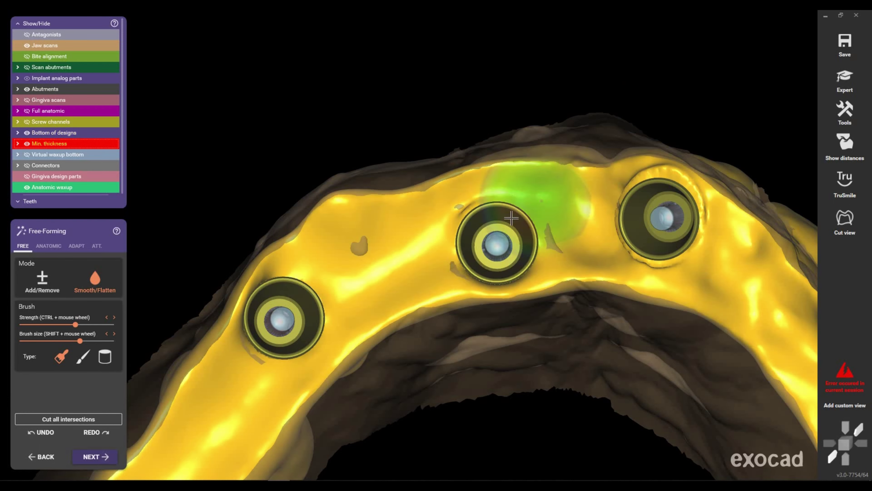
middle_drag(417, 218, 519, 242)
mouse_move(519, 242)
right_down()
mouse_move(593, 273)
mouse_move(585, 247)
mouse_move(621, 307)
mouse_move(627, 296)
mouse_move(613, 252)
right_up()
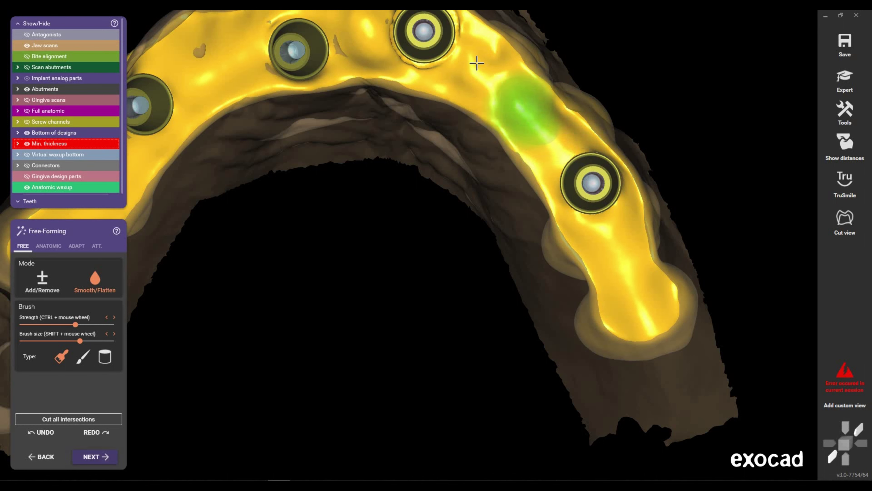
- Smooth the underside near the third implant opening, finishing in a side view
middle_drag(562, 143, 592, 247)
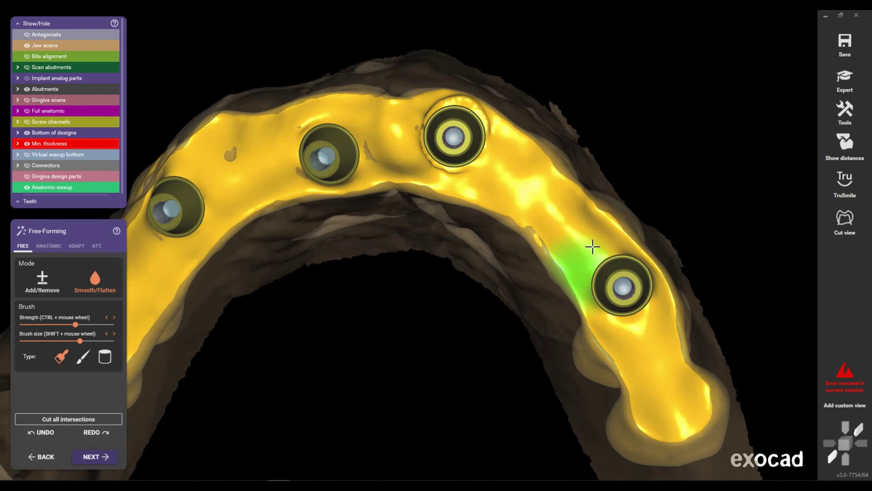
right_drag(592, 247, 574, 226)
shift+scroll(574, 225, down, 3)
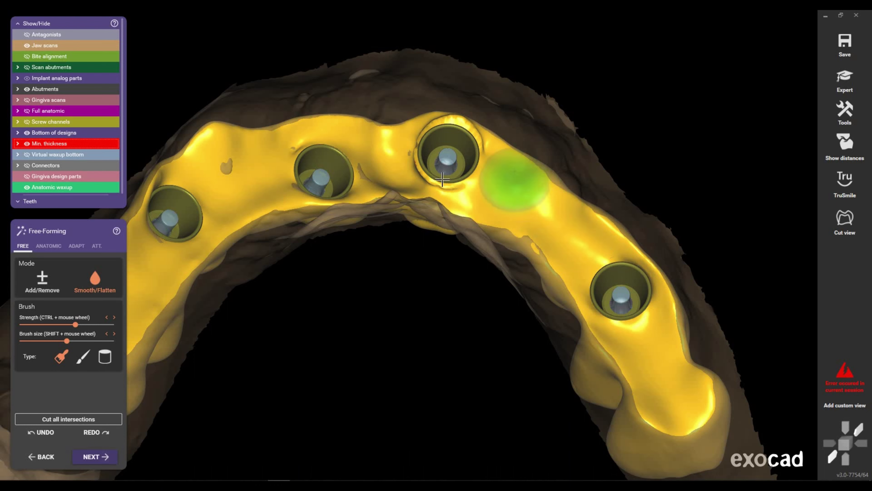
mouse_move(447, 171)
right_down()
mouse_move(390, 132)
mouse_move(347, 129)
right_up()
shift+scroll(391, 132, down, 2)
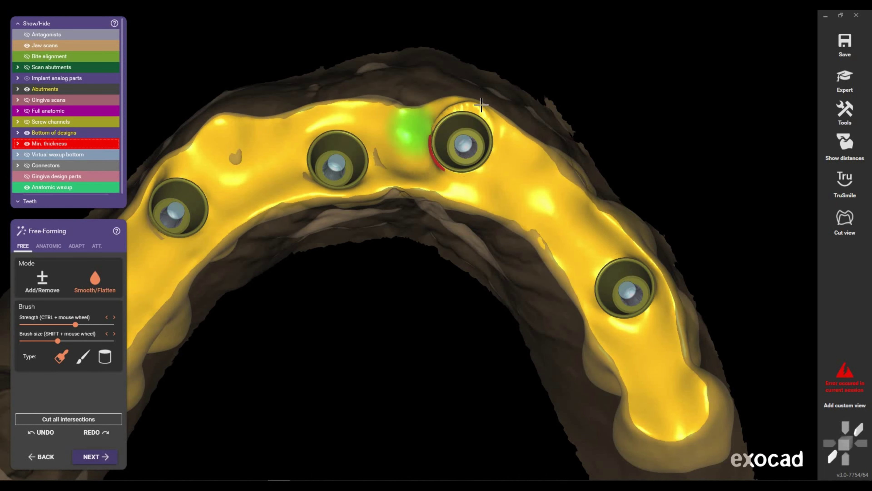
scroll(481, 103, up, 3)
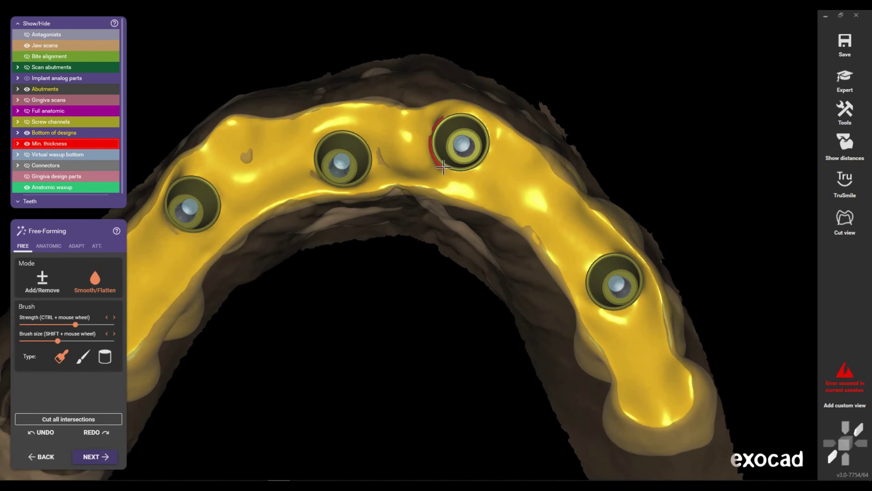
mouse_move(479, 166)
right_down()
mouse_move(571, 177)
mouse_move(409, 244)
mouse_move(390, 181)
right_up()
shift+scroll(510, 207, up, 1)
- Zoom into an angled close-up of the front teeth's gum line
scroll(446, 224, up, 2)
scroll(427, 232, up, 2)
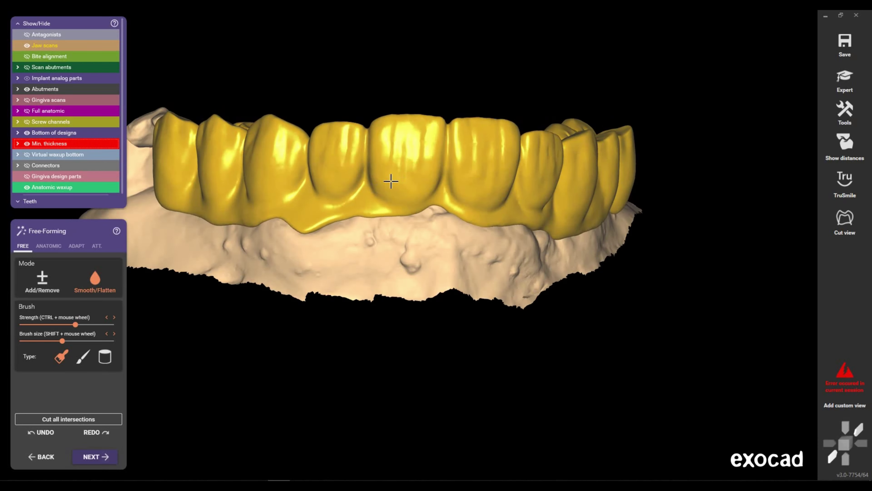
scroll(364, 200, up, 3)
shift+scroll(366, 205, up, 1)
scroll(366, 206, up, 1)
scroll(361, 207, up, 2)
shift+scroll(357, 209, down, 2)
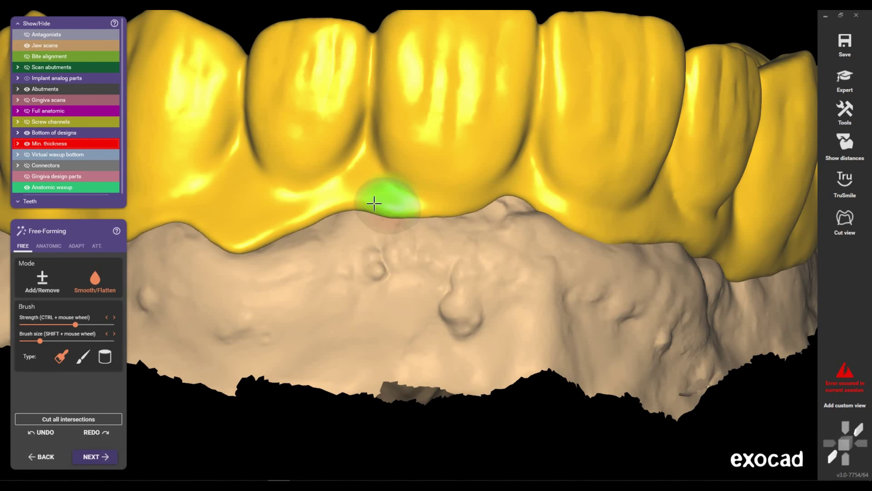
mouse_move(526, 216)
right_down()
mouse_move(676, 201)
mouse_move(678, 185)
mouse_move(406, 273)
right_up()
scroll(395, 275, up, 2)
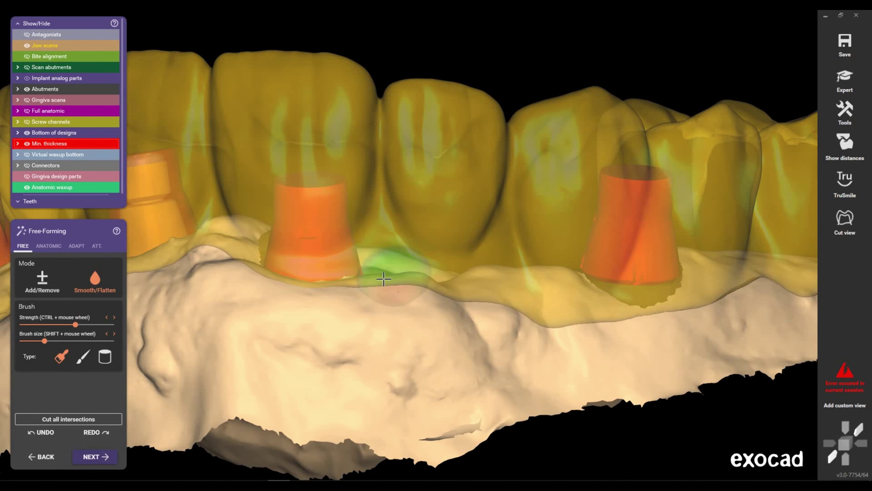
scroll(412, 240, down, 3)
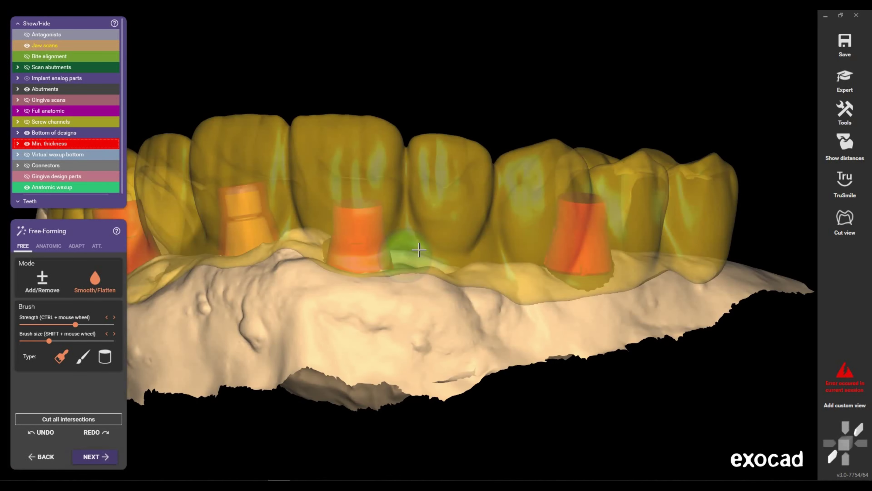
- Smooth the gingival contour between the two front crowns
mouse_move(346, 218)
right_down()
mouse_move(338, 222)
mouse_move(413, 228)
mouse_move(451, 288)
mouse_move(354, 266)
right_up()
scroll(444, 283, up, 2)
scroll(354, 265, up, 2)
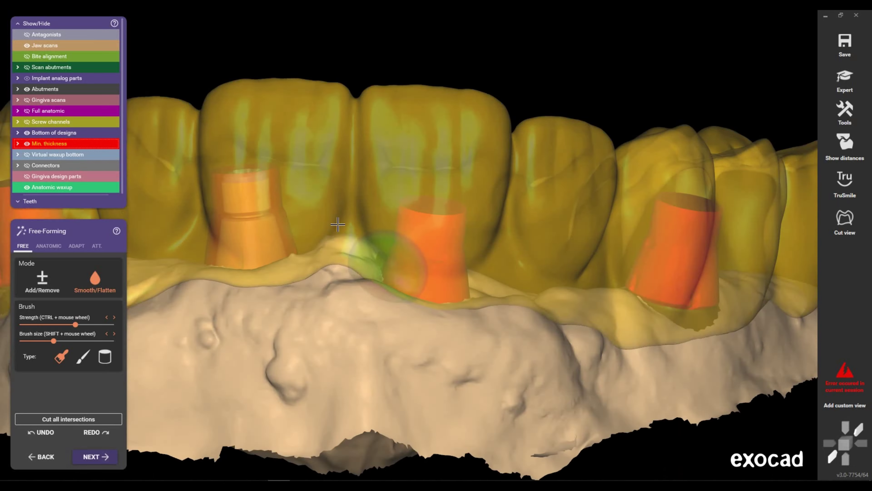
scroll(360, 250, up, 2)
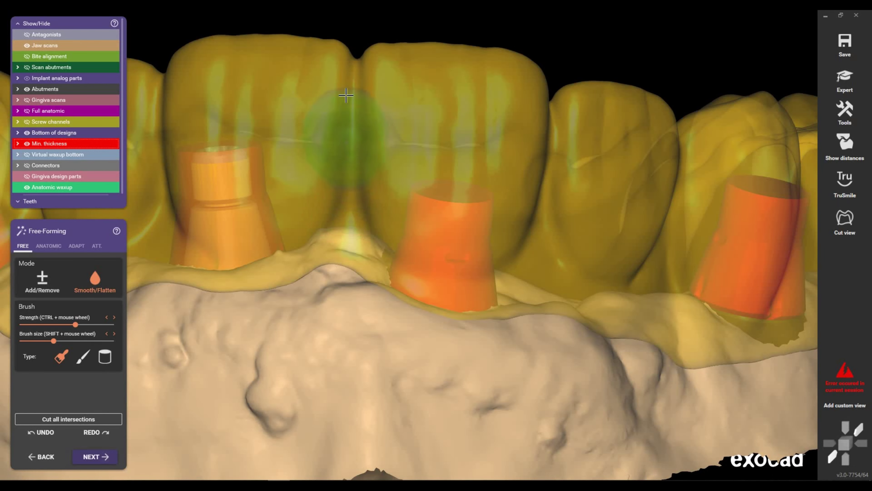
scroll(368, 188, down, 1)
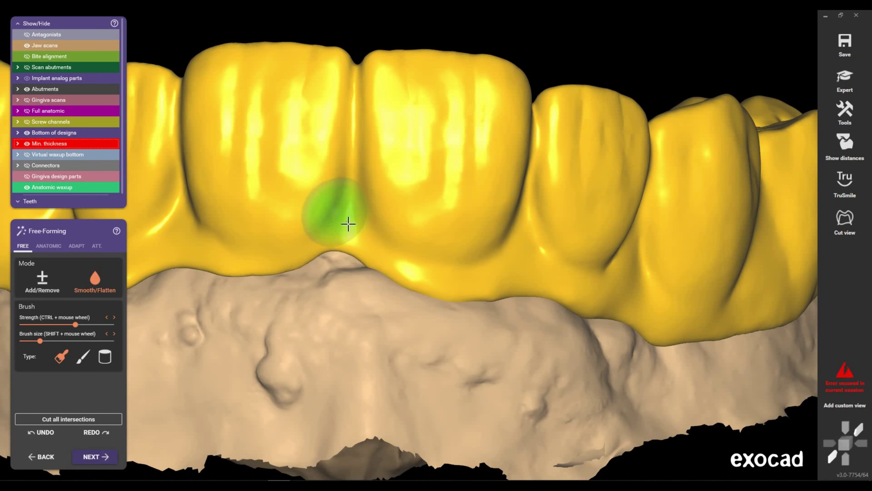
scroll(348, 224, down, 2)
scroll(348, 224, down, 1)
scroll(348, 224, down, 1)
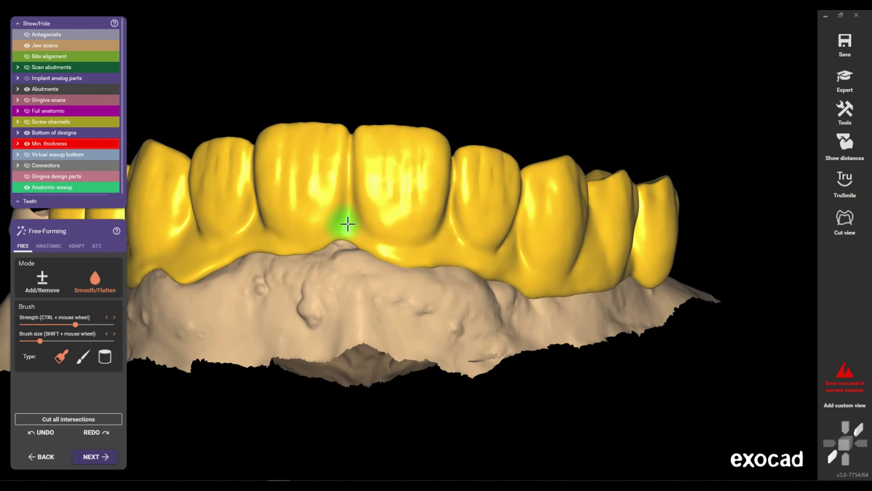
right_drag(348, 224, 347, 224)
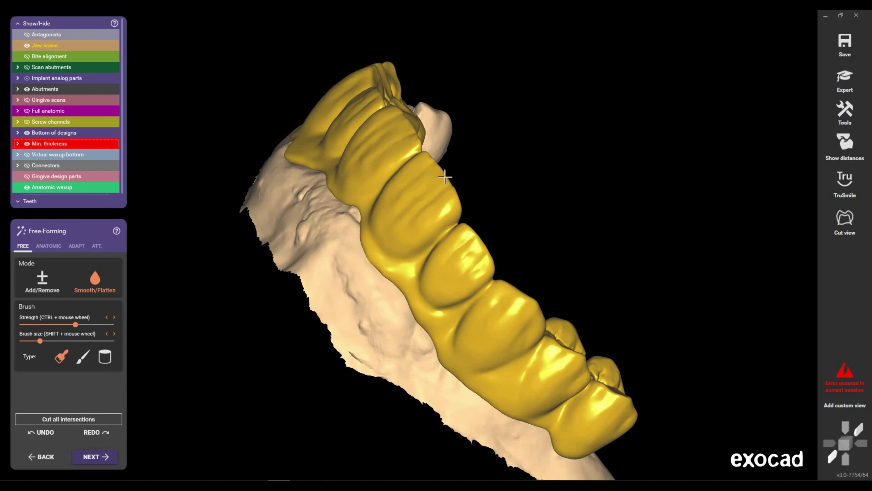
- Make the waxup see-through and smooth it over the left abutment
mouse_move(445, 176)
right_down()
mouse_move(389, 195)
mouse_move(388, 211)
mouse_move(409, 210)
right_up()
scroll(460, 236, up, 2)
scroll(459, 238, up, 3)
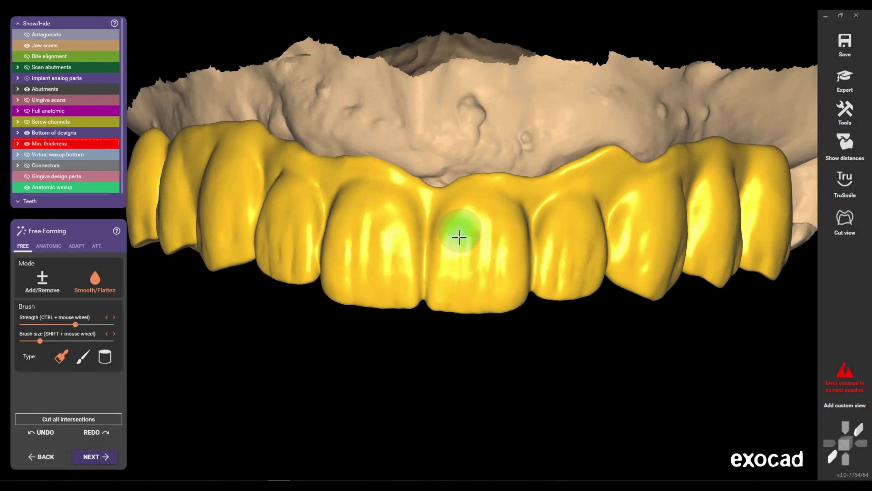
mouse_move(459, 237)
right_down()
mouse_move(311, 195)
mouse_move(335, 148)
right_up()
scroll(297, 152, up, 3)
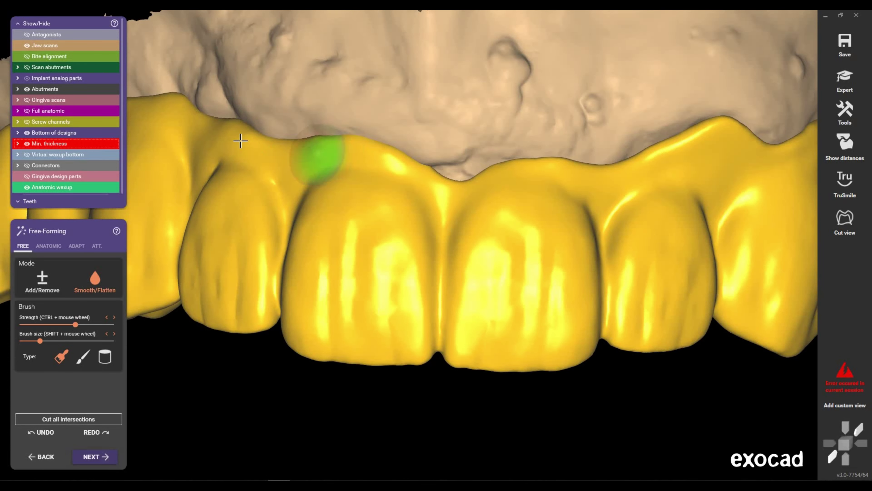
scroll(363, 184, down, 3)
mouse_move(259, 167)
right_down()
mouse_move(405, 201)
mouse_move(401, 161)
right_up()
key(t)
scroll(398, 158, up, 2)
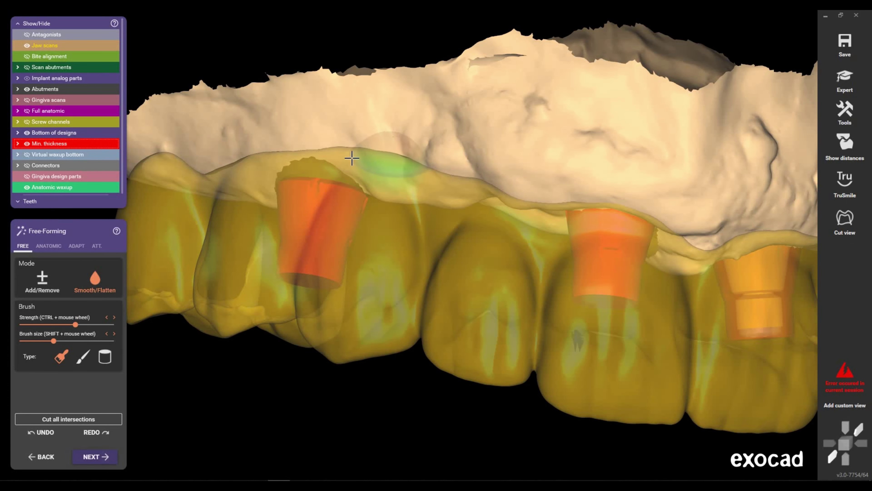
right_drag(373, 210, 343, 185)
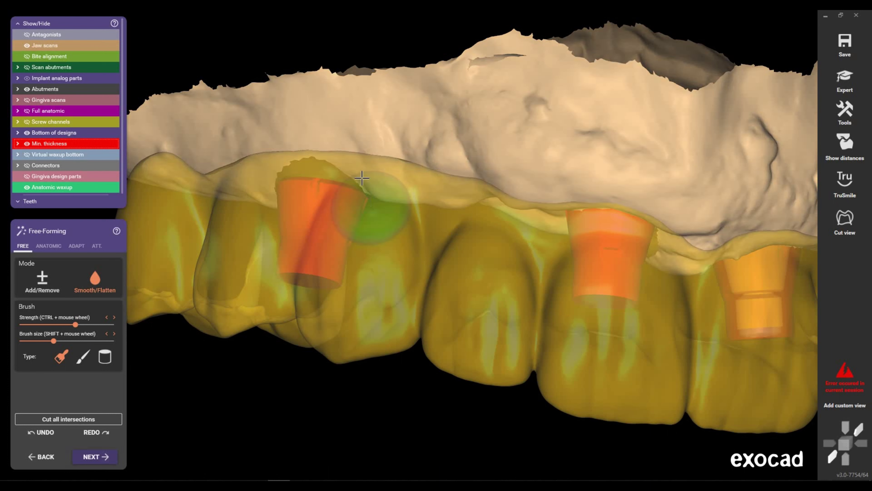
- Smooth the gingival border, undo that stroke, and smooth between the abutments instead
key(t)
right_drag(311, 161, 298, 164)
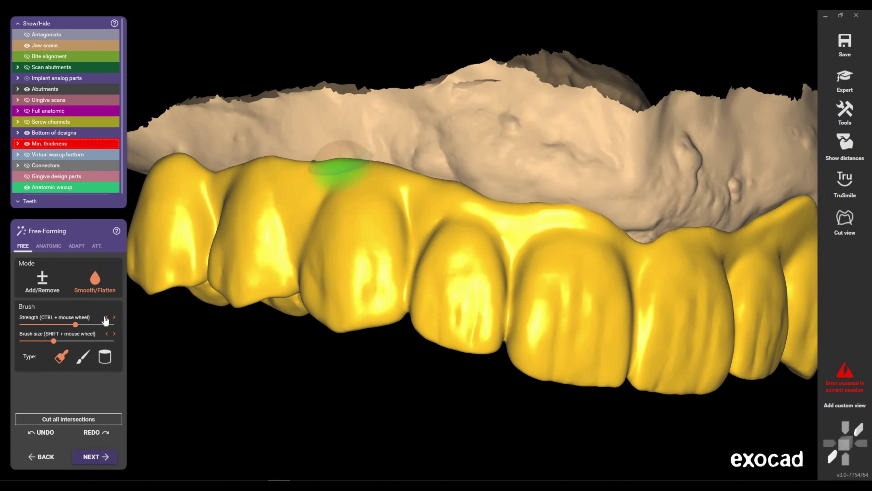
click(47, 432)
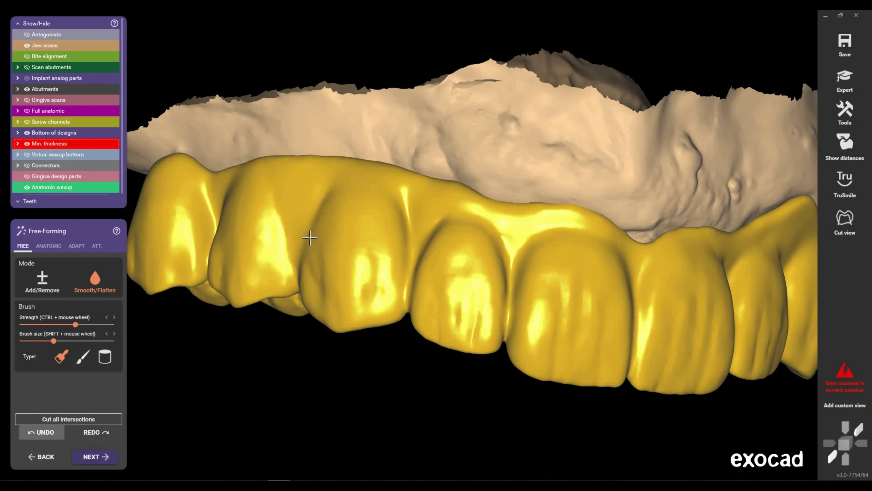
right_drag(311, 237, 389, 233)
key(t)
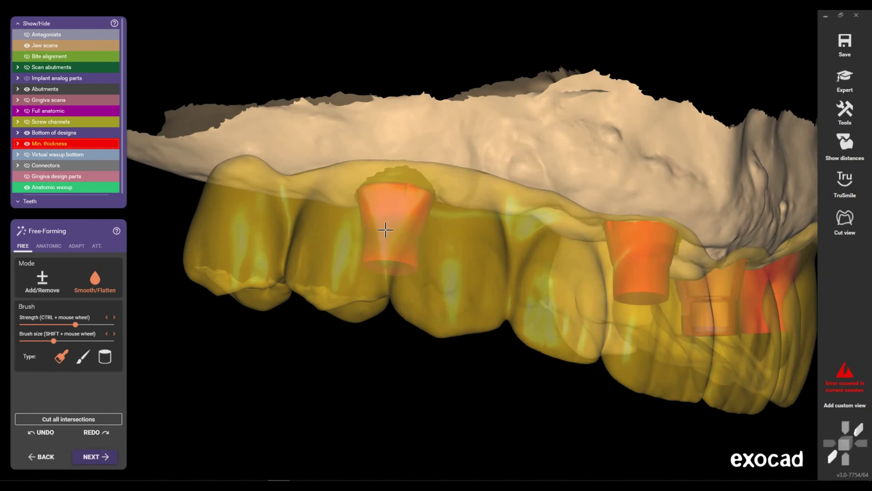
drag(271, 169, 253, 166)
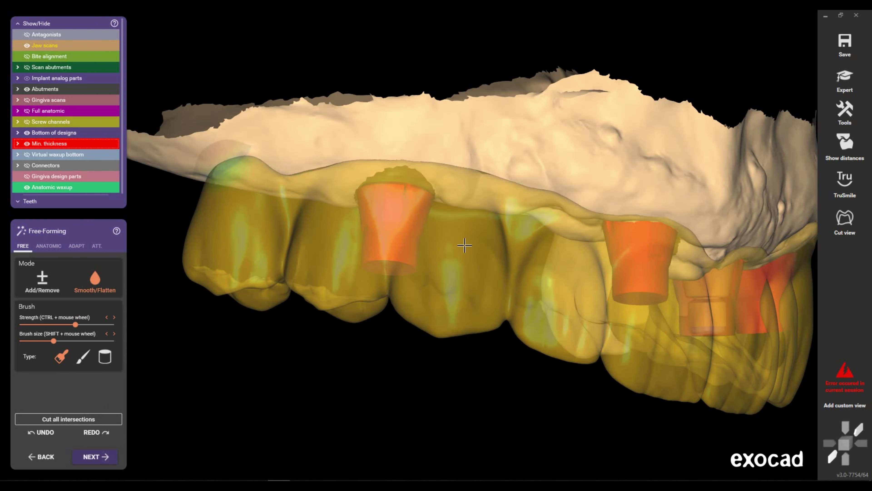
- Smooth the front crowns' gingival edge and labial faces
right_drag(464, 245, 529, 256)
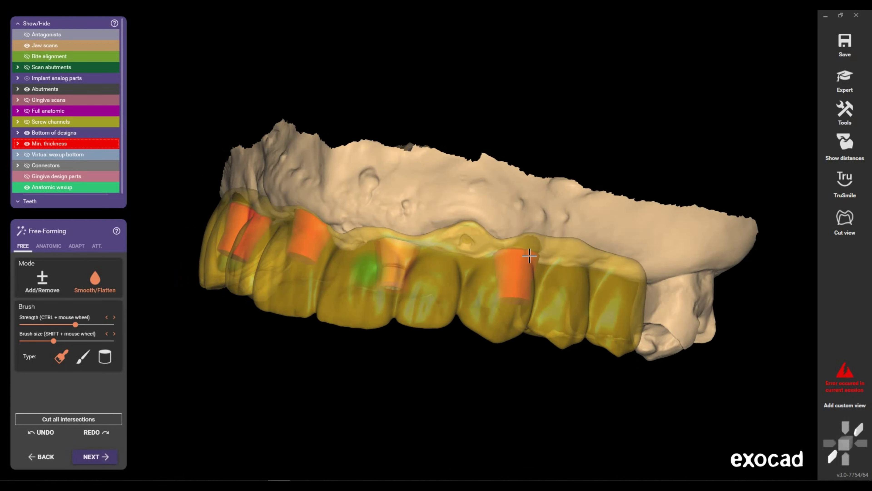
right_drag(502, 253, 428, 214)
scroll(447, 220, up, 3)
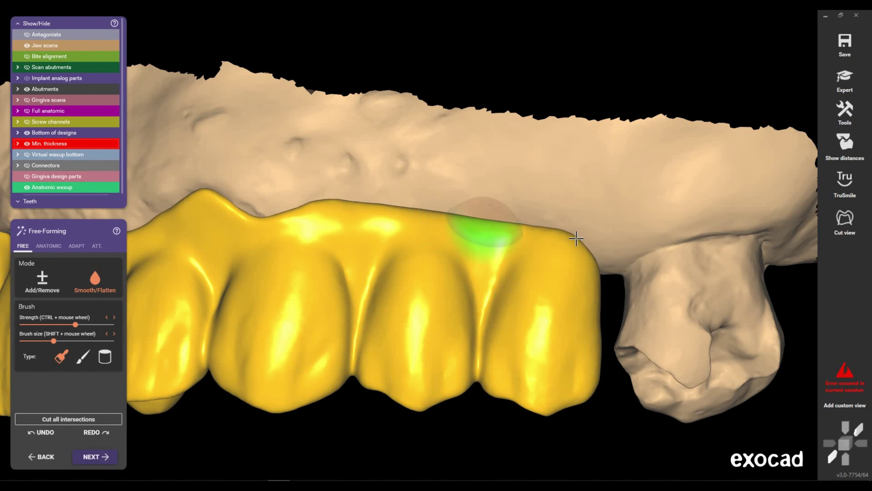
drag(455, 218, 562, 248)
right_drag(563, 248, 502, 272)
shift+scroll(505, 274, down, 2)
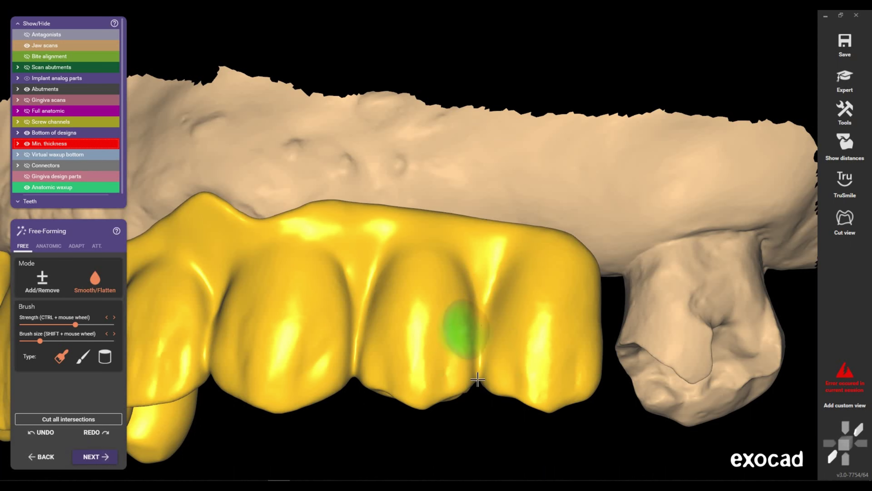
mouse_move(483, 341)
right_down()
mouse_move(591, 281)
mouse_move(483, 224)
right_up()
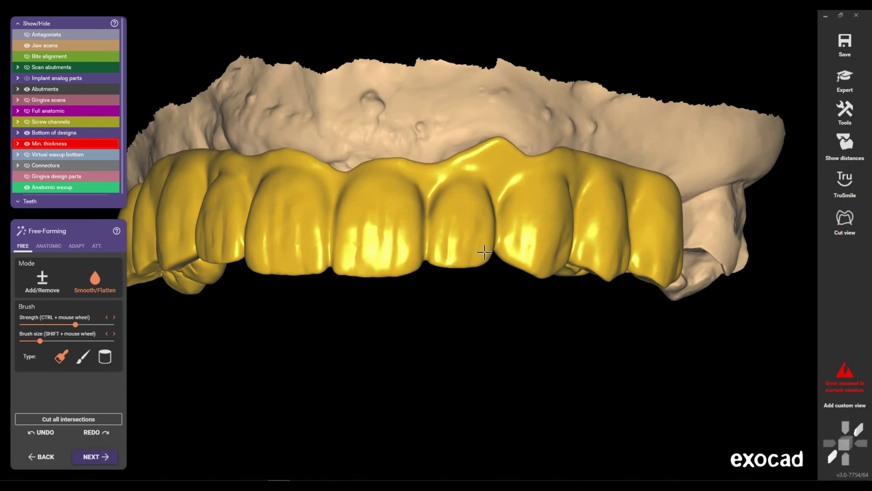
scroll(485, 220, up, 3)
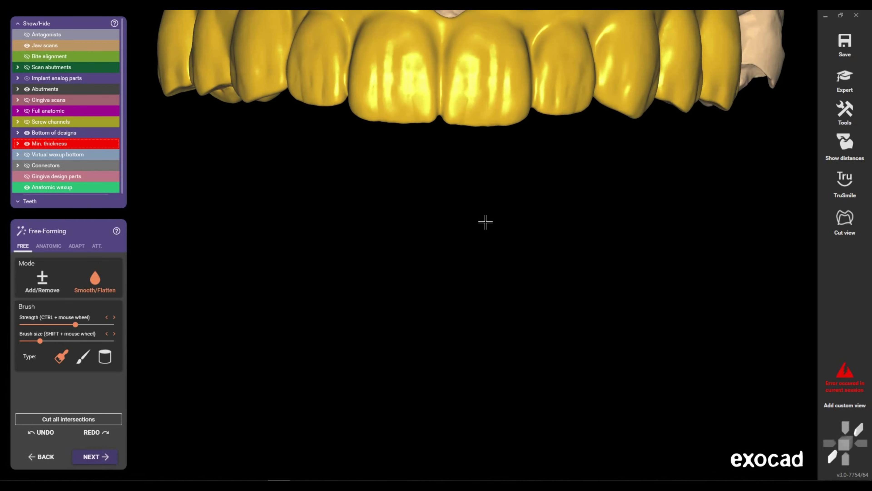
mouse_move(484, 220)
right_down()
mouse_move(479, 167)
mouse_move(477, 249)
right_up()
- Zoom and rotate the full waxup arch to an occlusal view from above
scroll(475, 253, up, 5)
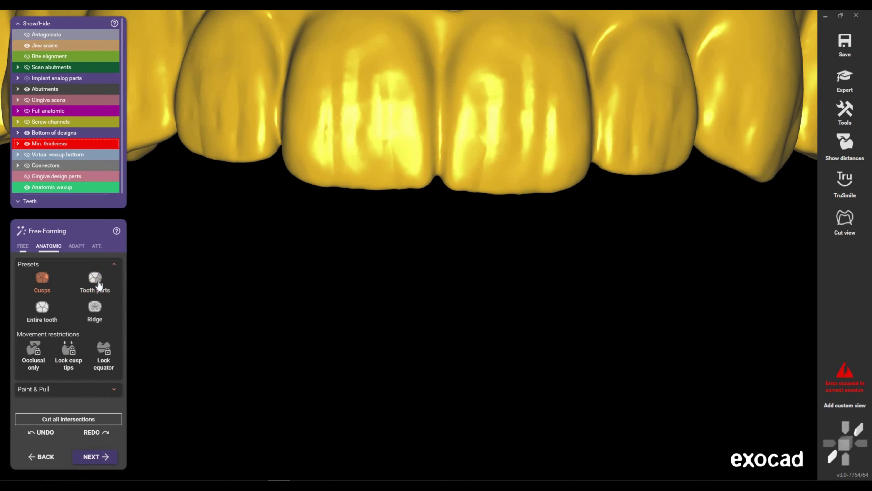
scroll(532, 189, up, 2)
scroll(533, 188, up, 2)
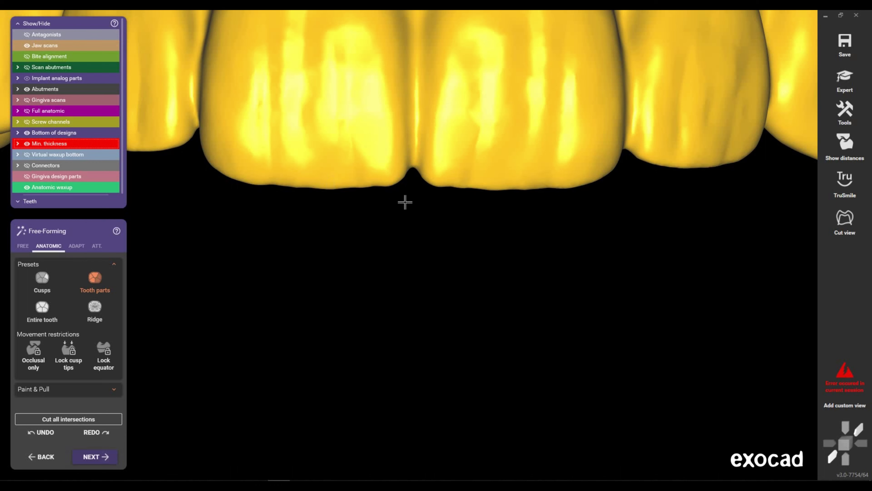
scroll(446, 255, down, 2)
scroll(446, 252, down, 2)
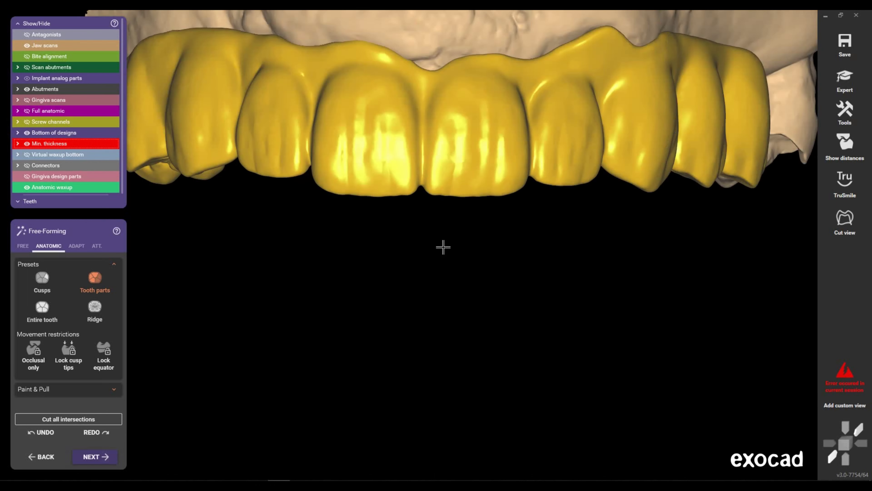
scroll(446, 249, down, 2)
scroll(446, 250, down, 2)
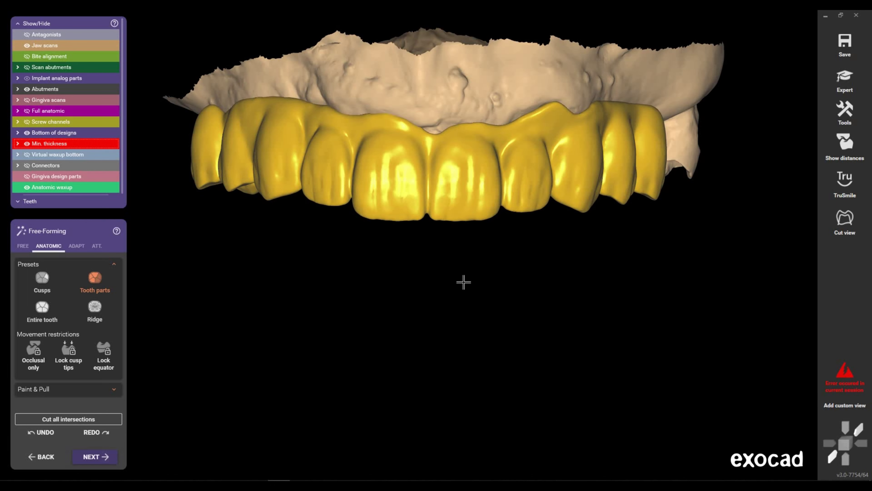
right_drag(464, 282, 440, 398)
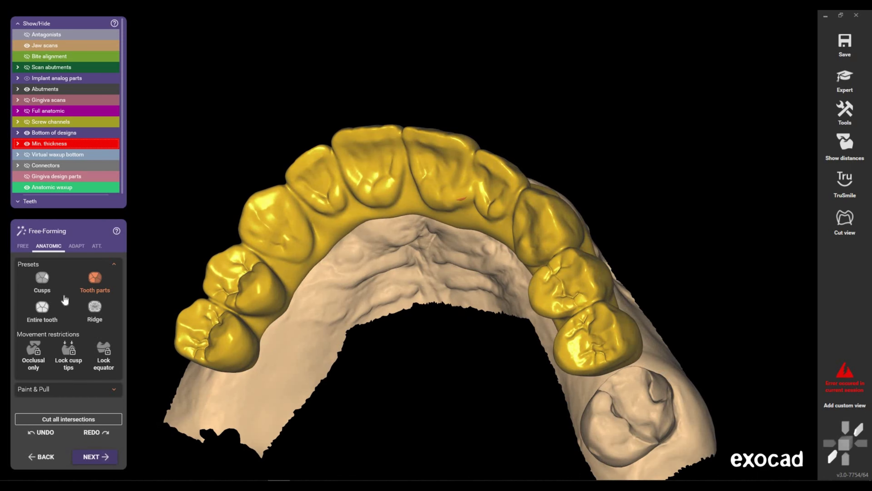
- Return to the free brush and set it to adding and removing material
click(23, 246)
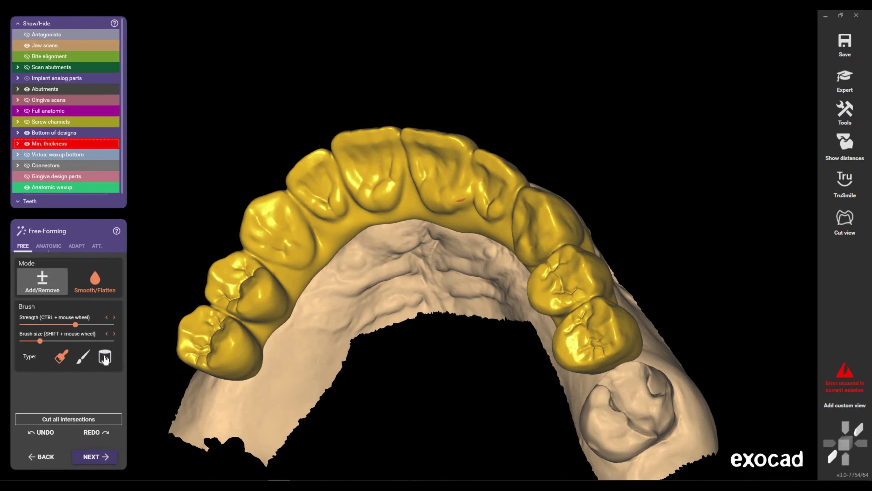
scroll(254, 326, up, 5)
scroll(237, 331, up, 3)
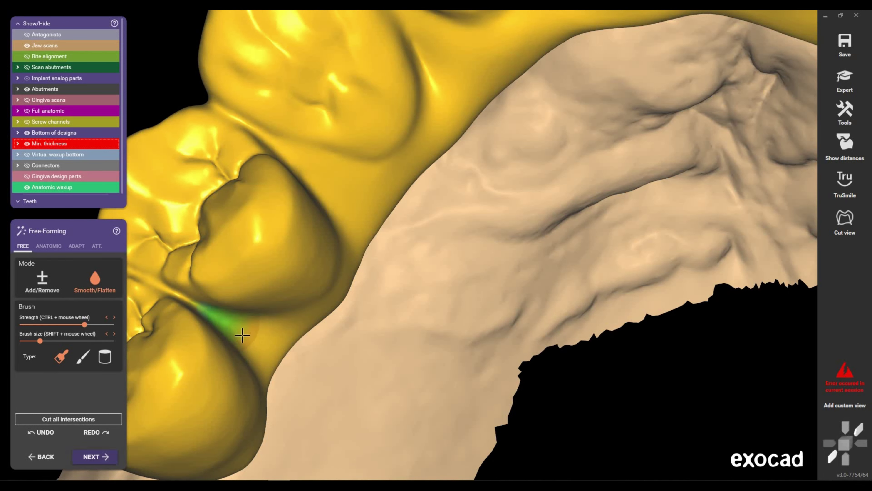
click(46, 283)
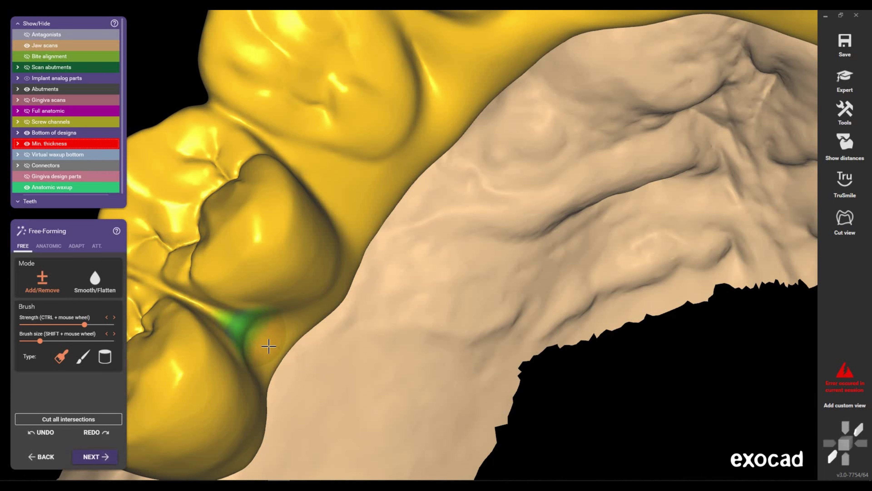
- Switch the brush to smoothing and smooth the molar's lingual side
scroll(535, 285, down, 5)
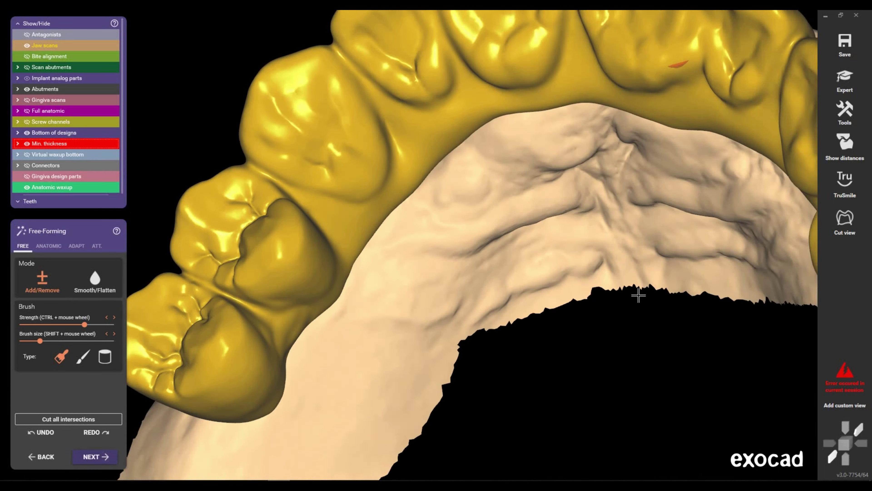
scroll(689, 280, up, 3)
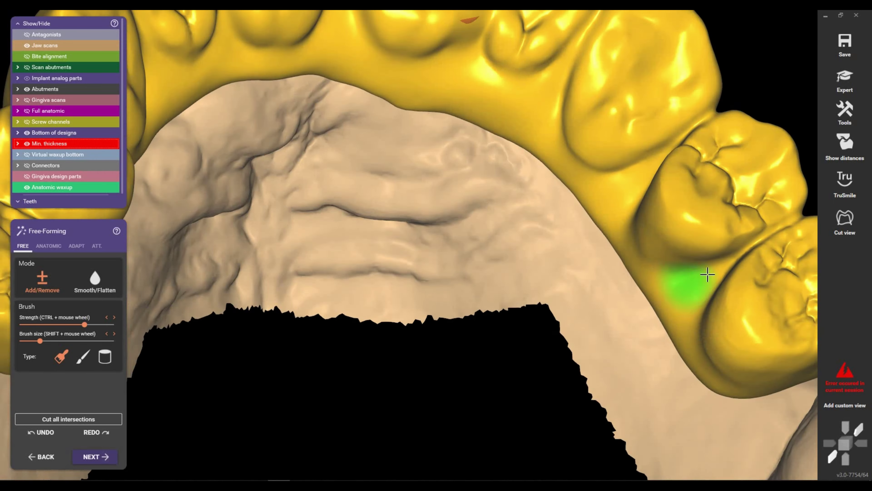
scroll(701, 272, up, 2)
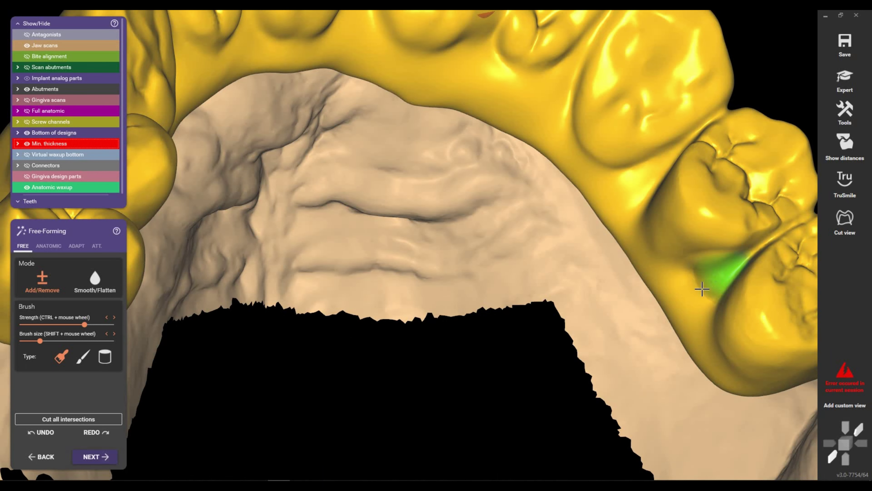
click(93, 284)
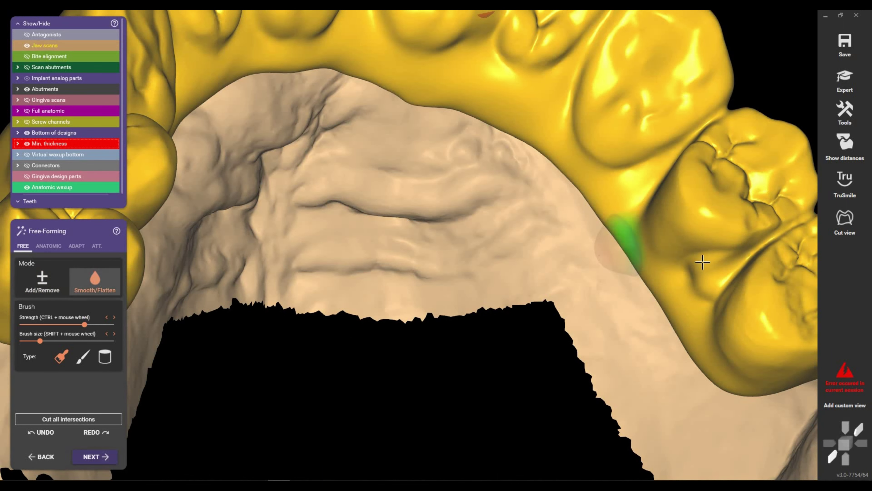
shift+scroll(701, 268, up, 2)
ctrl+scroll(700, 275, down, 2)
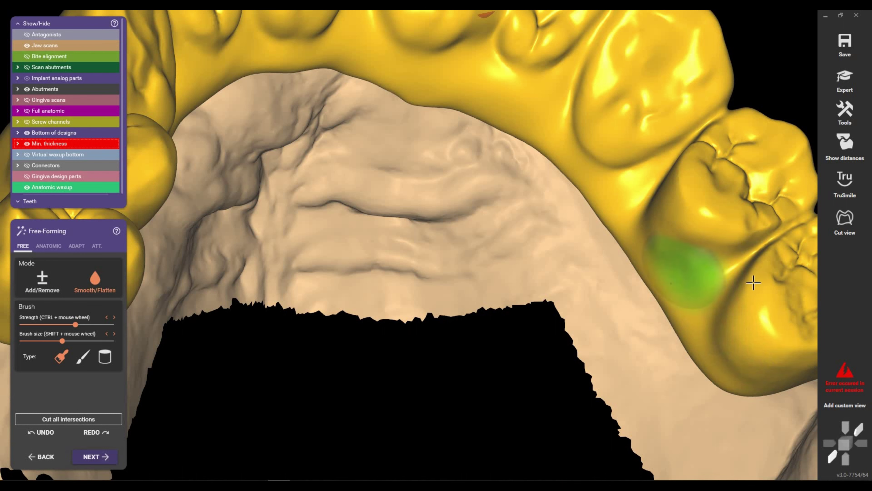
drag(729, 339, 643, 195)
- Zoom out to the whole arch and turn it to a frontal view
scroll(447, 287, down, 5)
scroll(206, 302, up, 3)
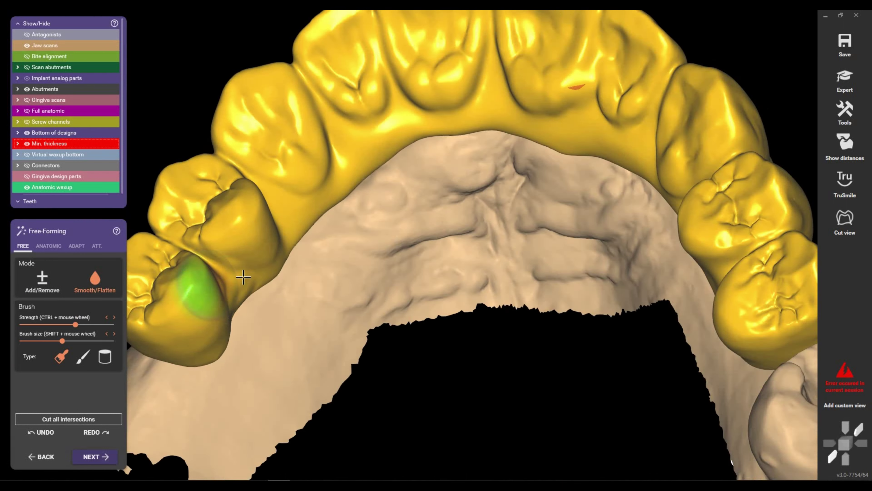
scroll(213, 310, up, 2)
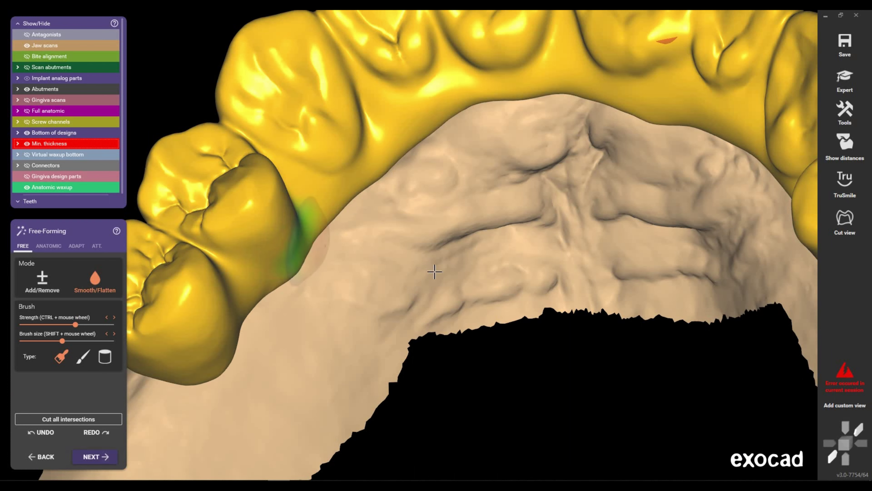
scroll(432, 271, down, 5)
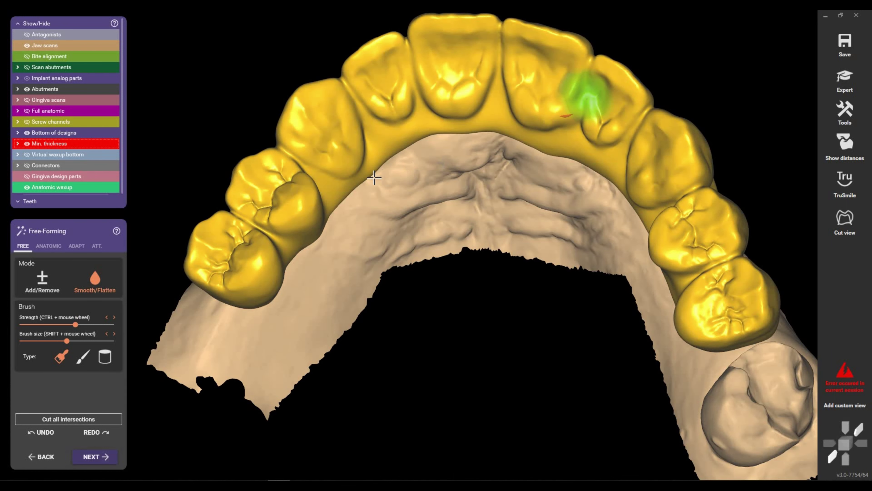
scroll(364, 177, up, 3)
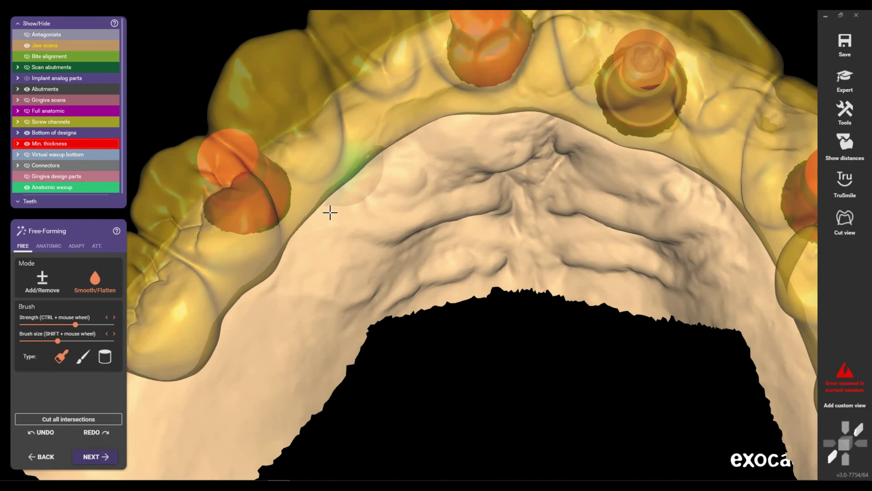
scroll(330, 213, down, 4)
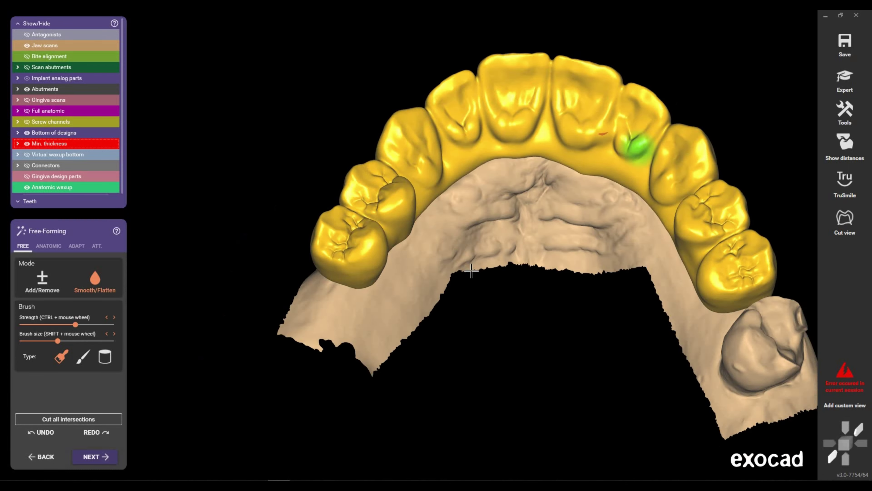
key(Down)
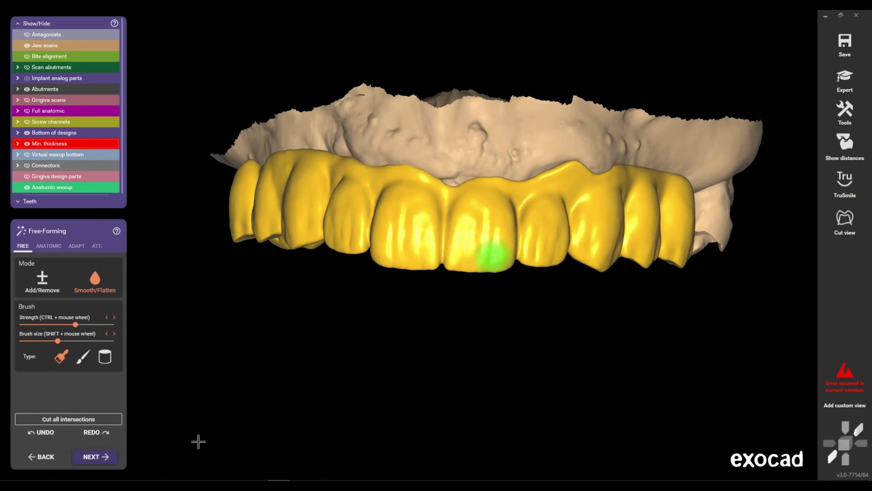
- Render the bridge in TruSmile tooth colours and inspect the front teeth's incisal edges
click(847, 186)
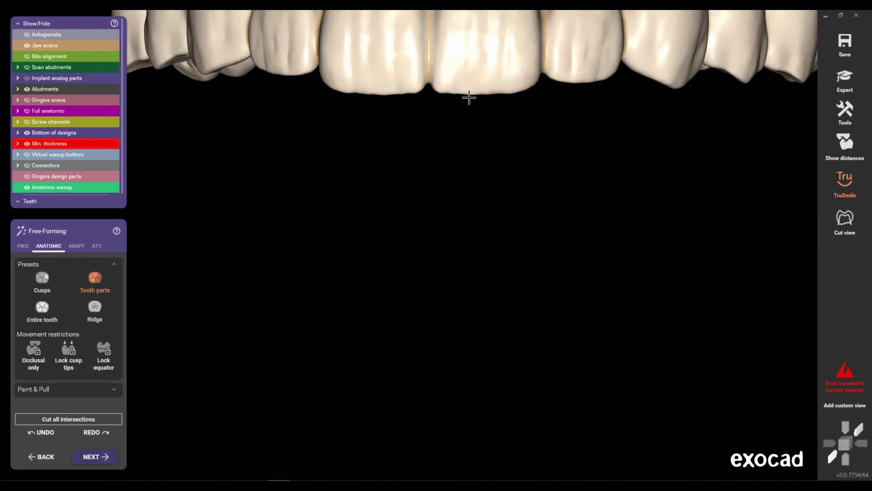
scroll(498, 164, up, 2)
scroll(508, 150, up, 2)
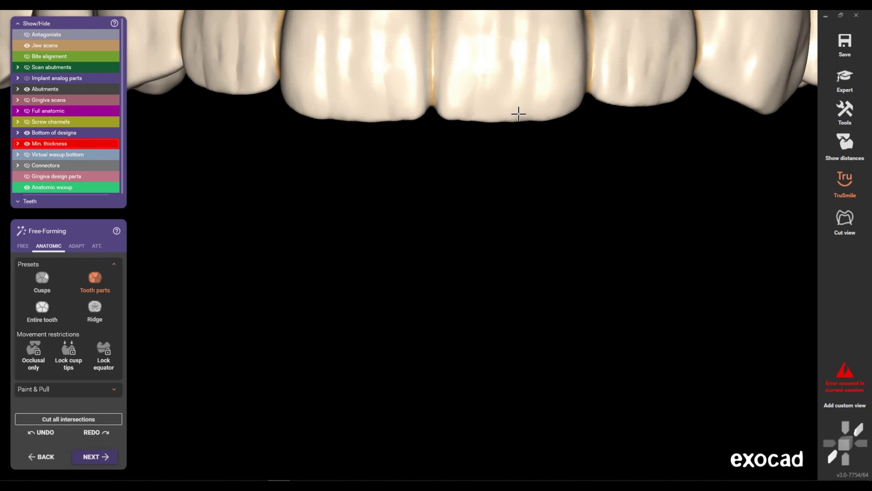
scroll(519, 114, up, 2)
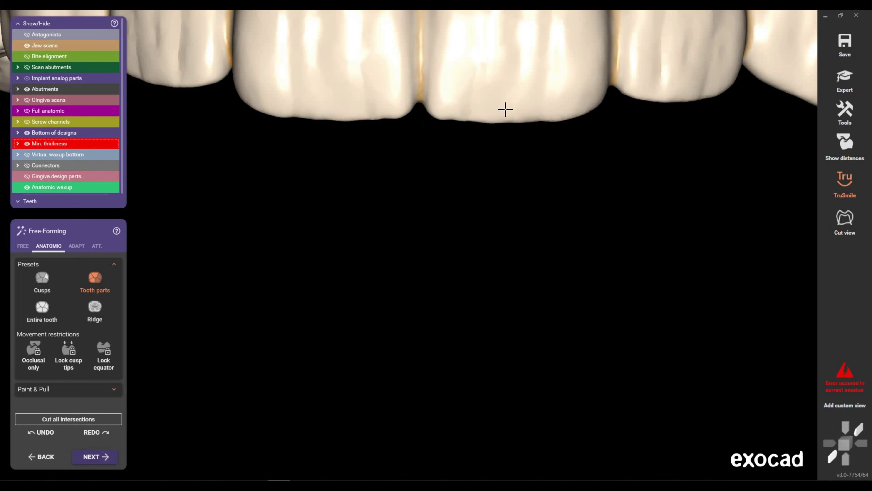
mouse_move(475, 213)
right_down()
mouse_move(417, 209)
mouse_move(449, 281)
right_up()
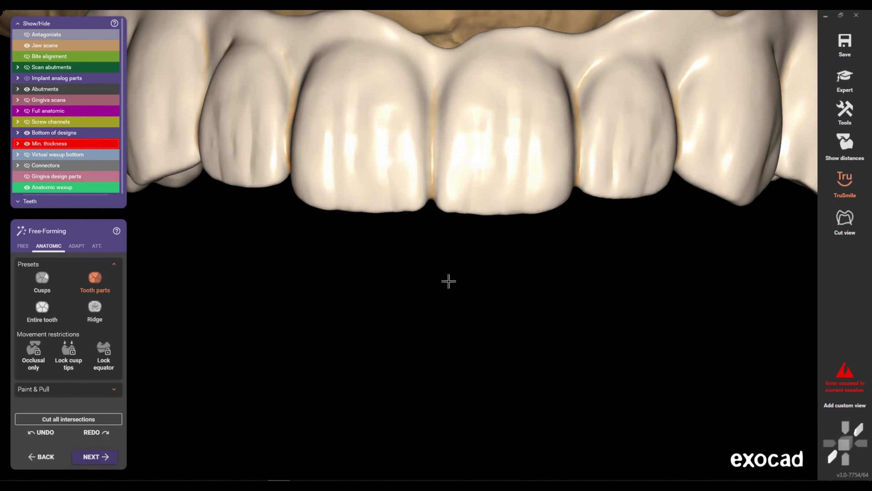
scroll(450, 281, down, 2)
scroll(449, 281, down, 2)
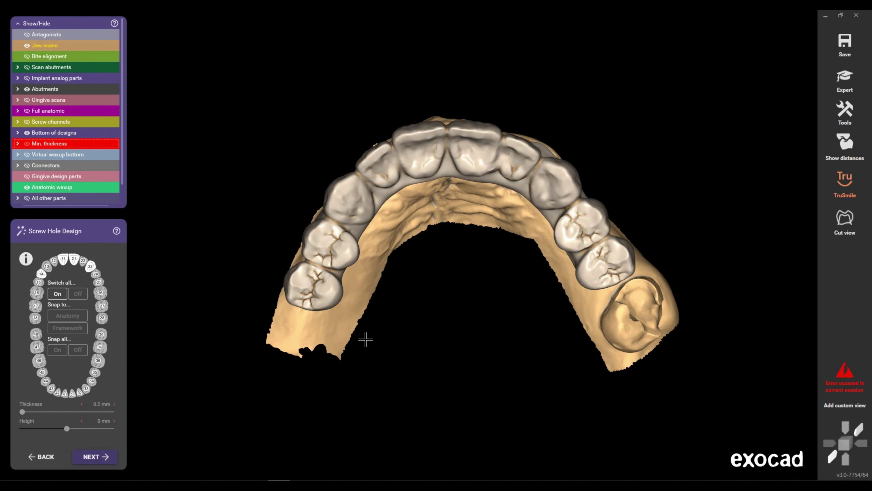
- Hide the jaw scan gingiva from the view
click(365, 339)
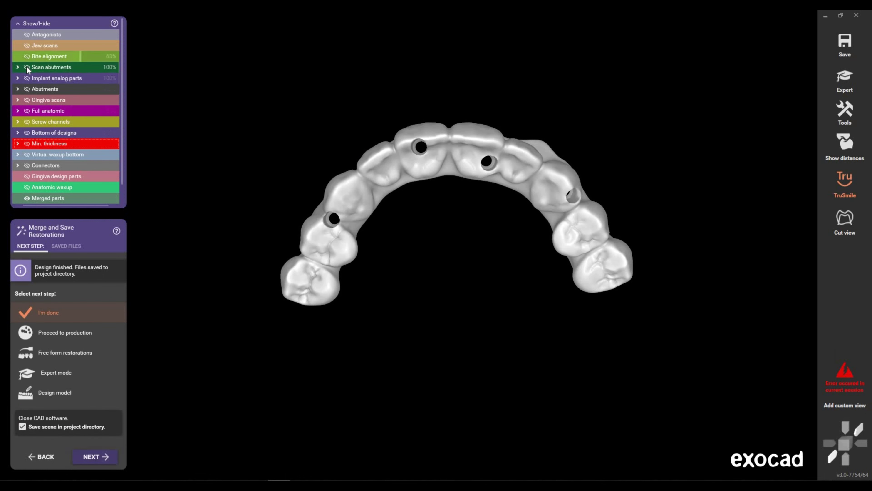
- Show the implant analogs under the bridge and tilt it to view from above
click(28, 79)
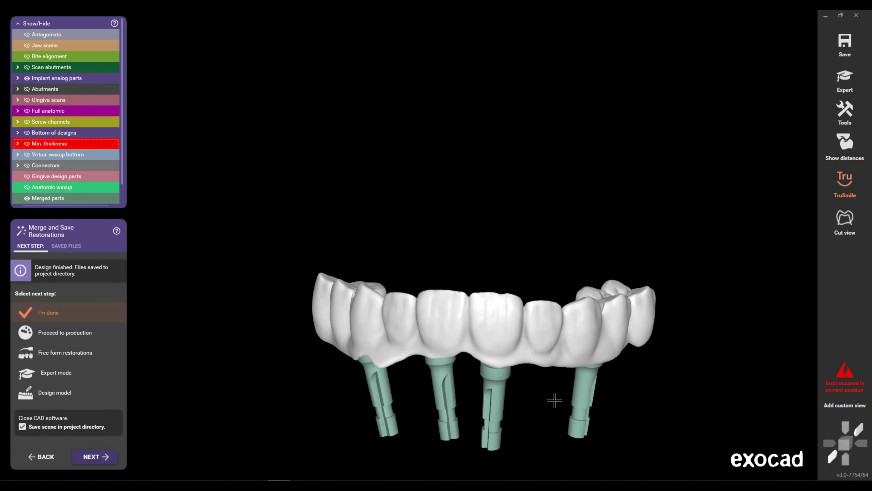
scroll(526, 341, up, 2)
scroll(518, 343, up, 2)
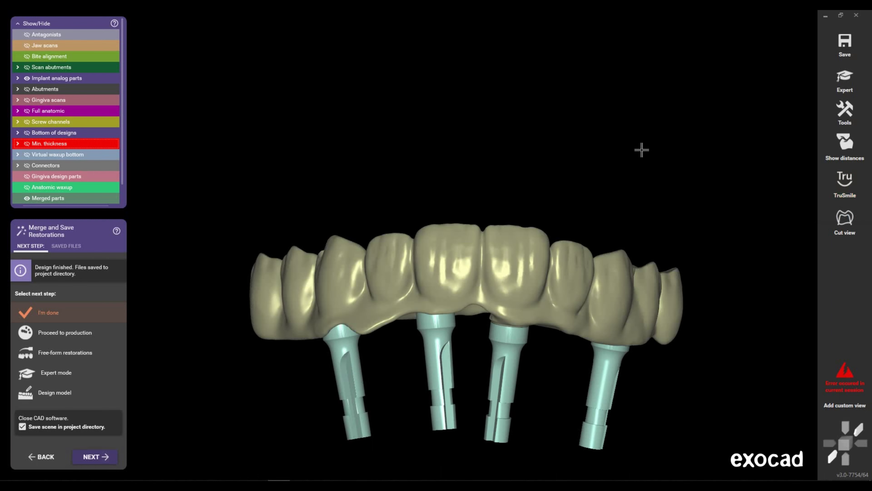
right_drag(648, 154, 638, 254)
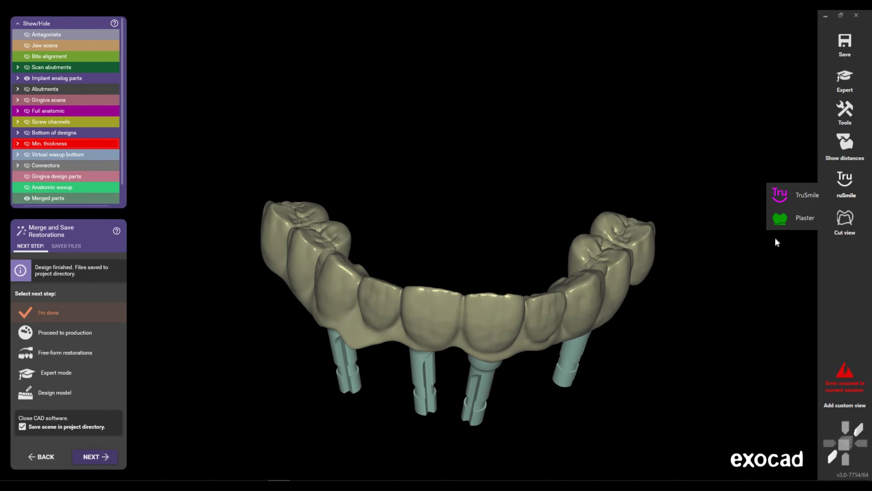
- Render the bridge with TruSmile shading and centre a top-down occlusal view
click(800, 195)
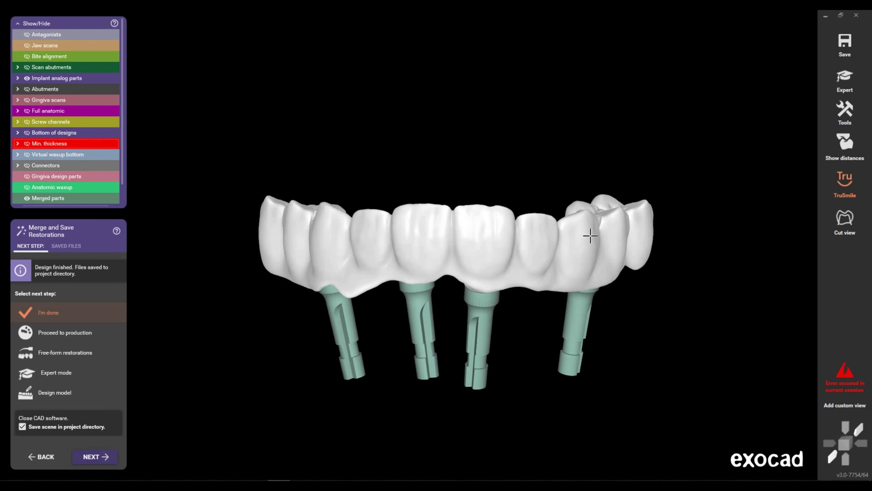
mouse_move(590, 236)
right_down()
mouse_move(559, 238)
mouse_move(590, 238)
mouse_move(580, 222)
mouse_move(656, 215)
mouse_move(506, 181)
mouse_move(586, 179)
mouse_move(573, 179)
right_up()
scroll(597, 149, up, 3)
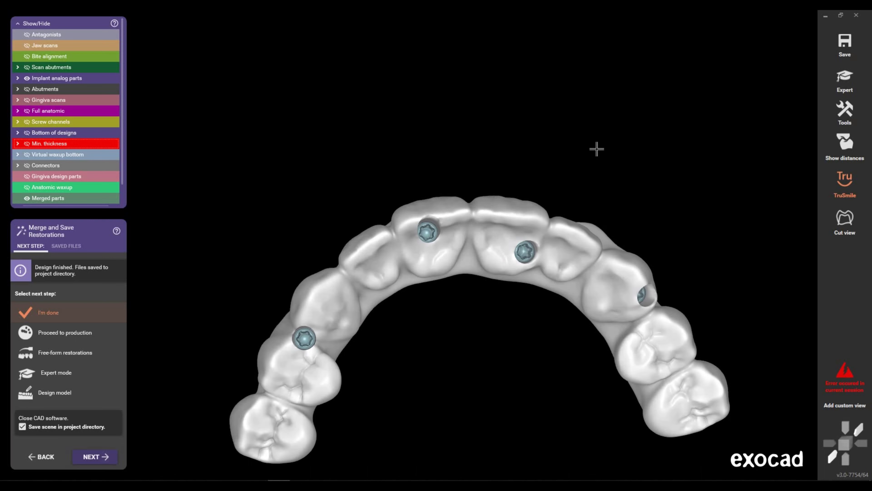
right_drag(597, 149, 594, 82)
scroll(598, 55, up, 2)
scroll(602, 31, up, 2)
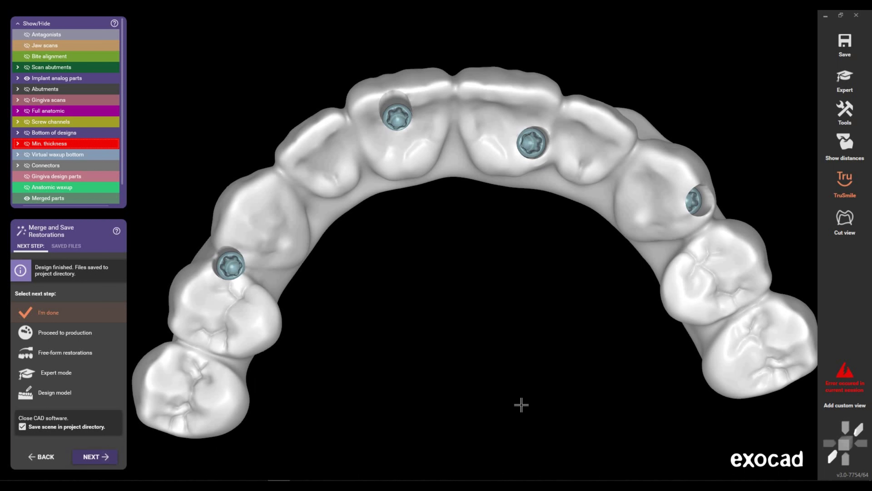
right_drag(531, 401, 605, 432)
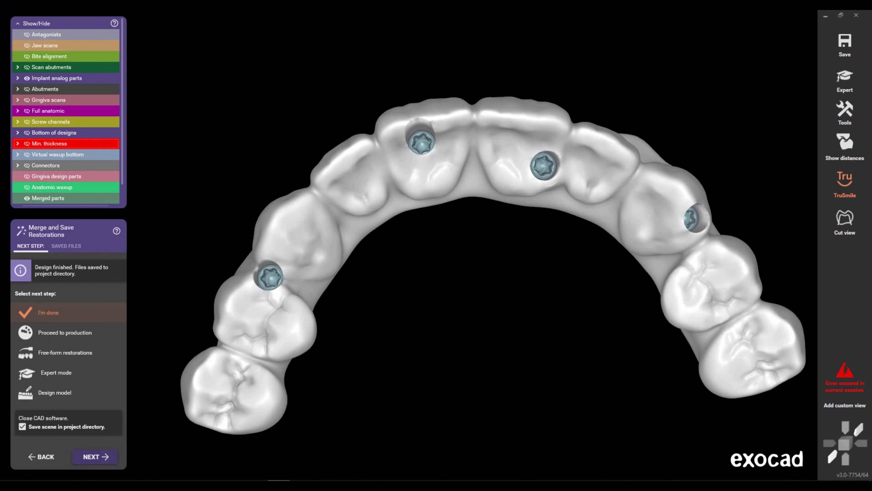
- Capture the screen area showing the bridge, excluding the left panels
key(F1)
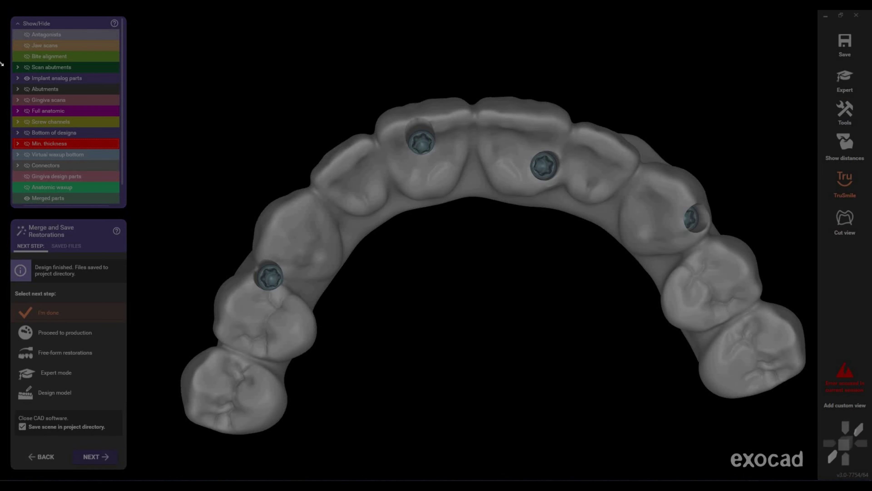
drag(827, 10, 84, 477)
drag(85, 242, 154, 242)
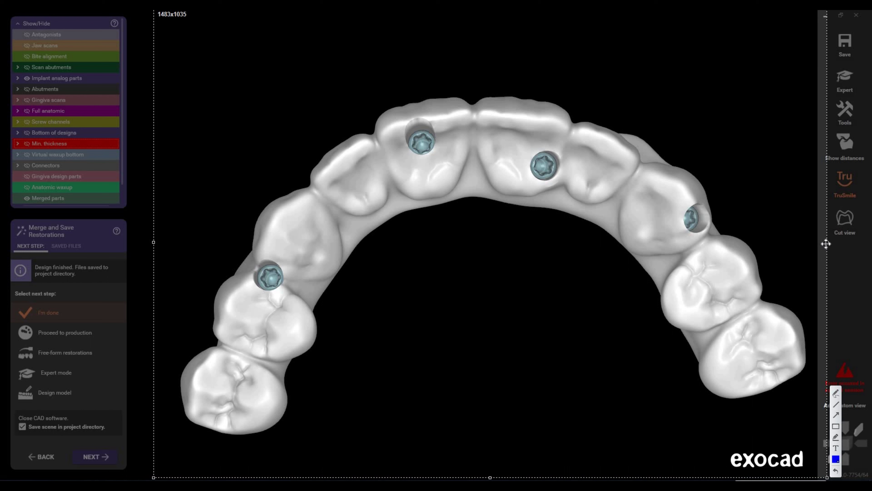
drag(824, 242, 818, 243)
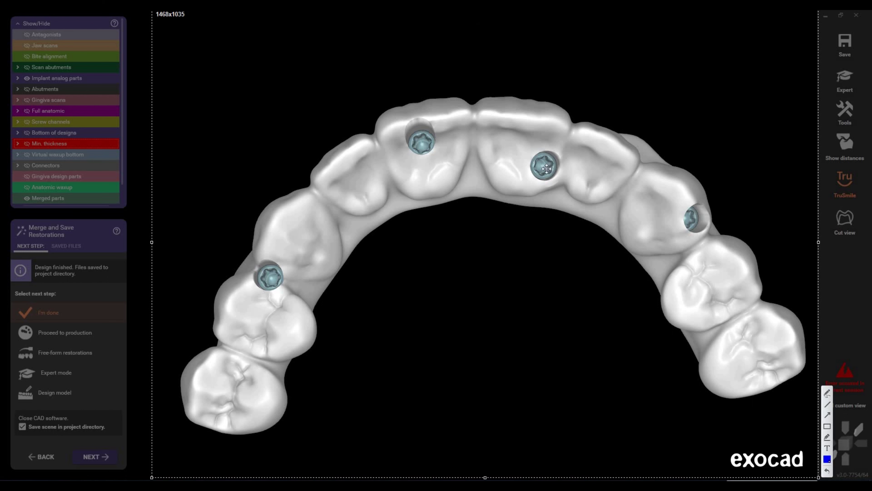
- Label the capture with the designer's name inside the arch and save it as Screenshot_7.png
click(827, 451)
click(390, 258)
text(Wal)
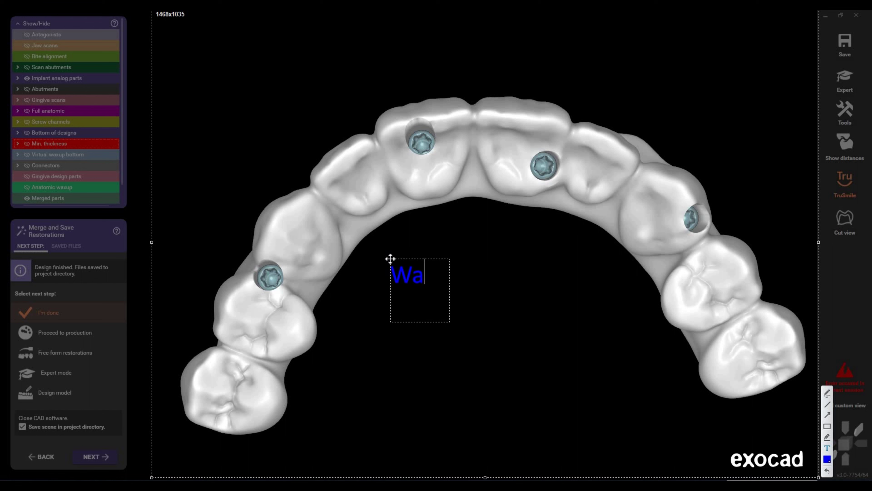
text(id-)
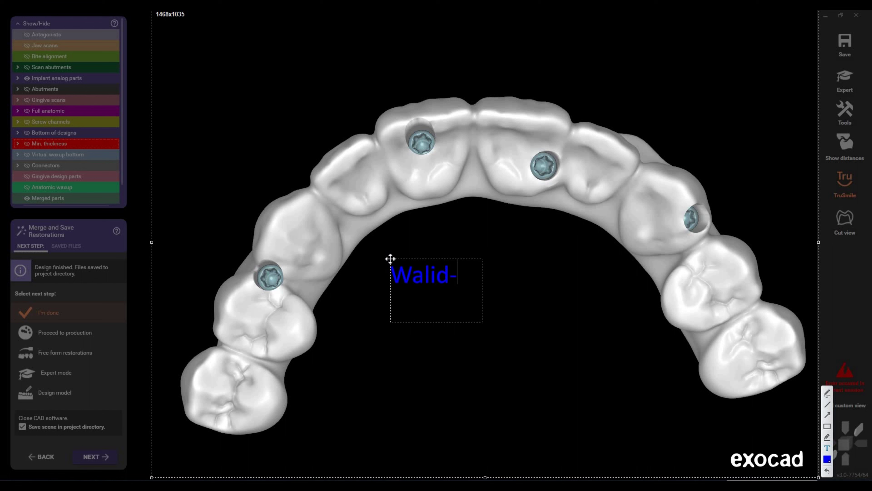
text(Ma)
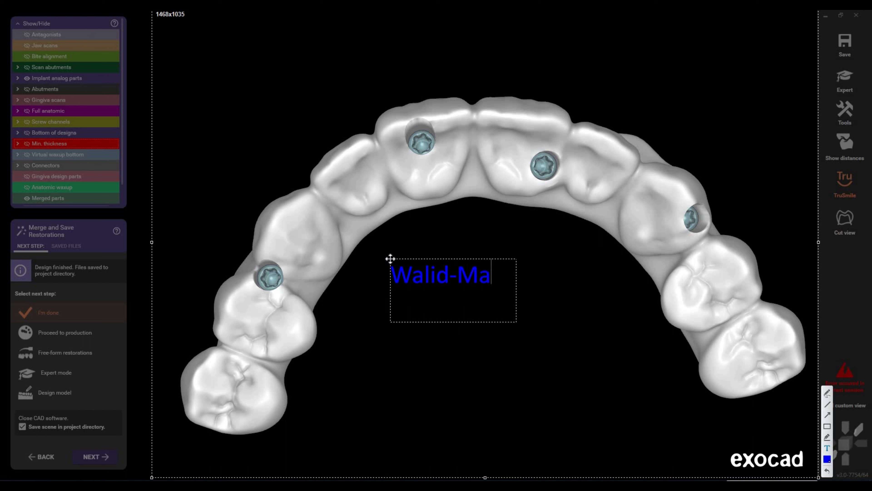
text(nsour)
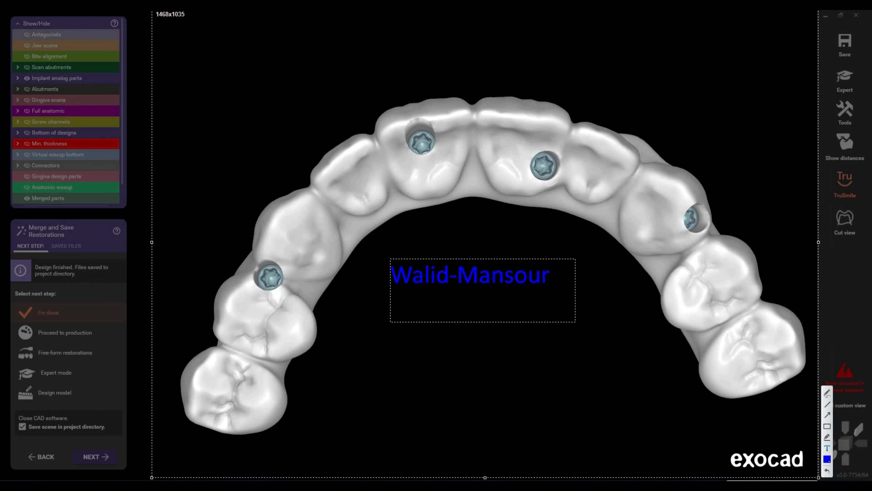
key(Escape)
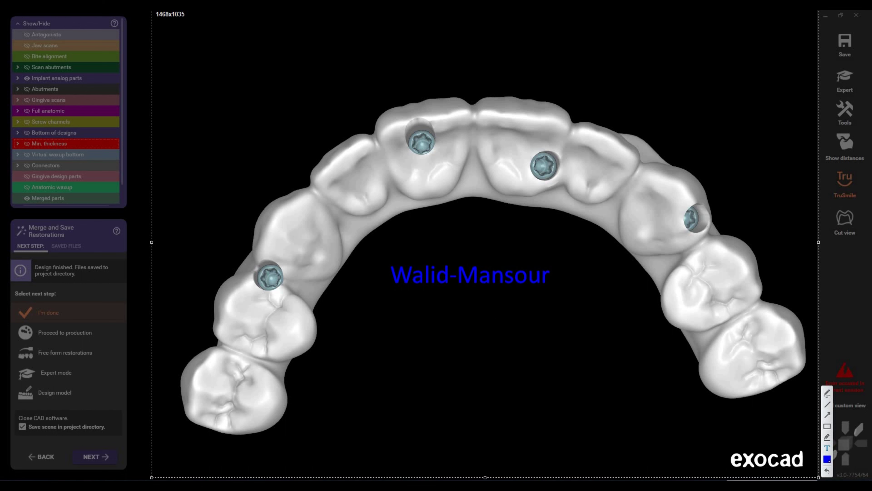
key(ctrl+s)
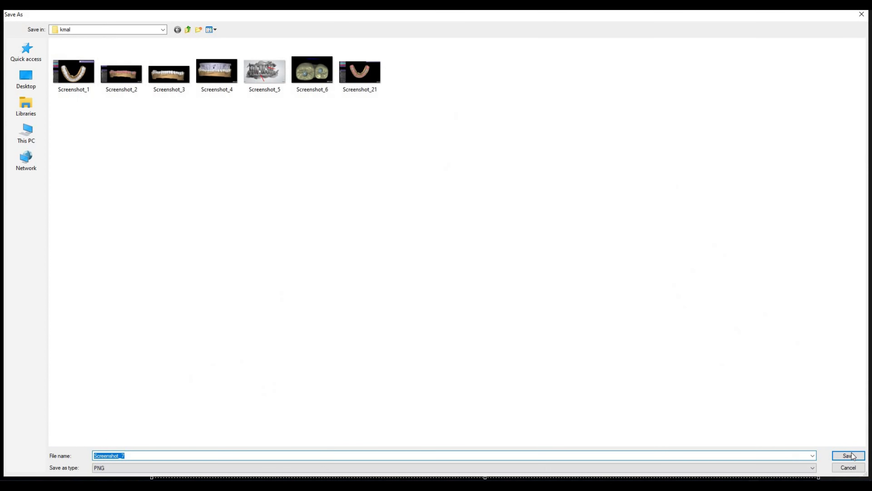
click(835, 458)
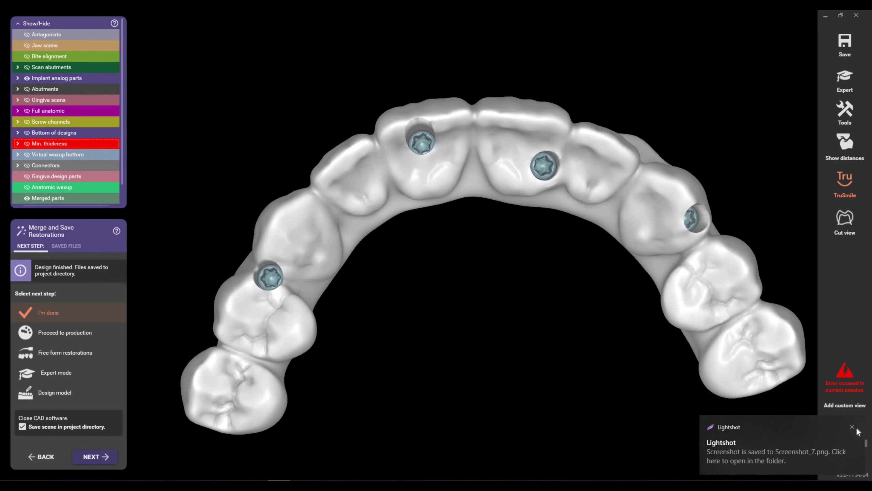